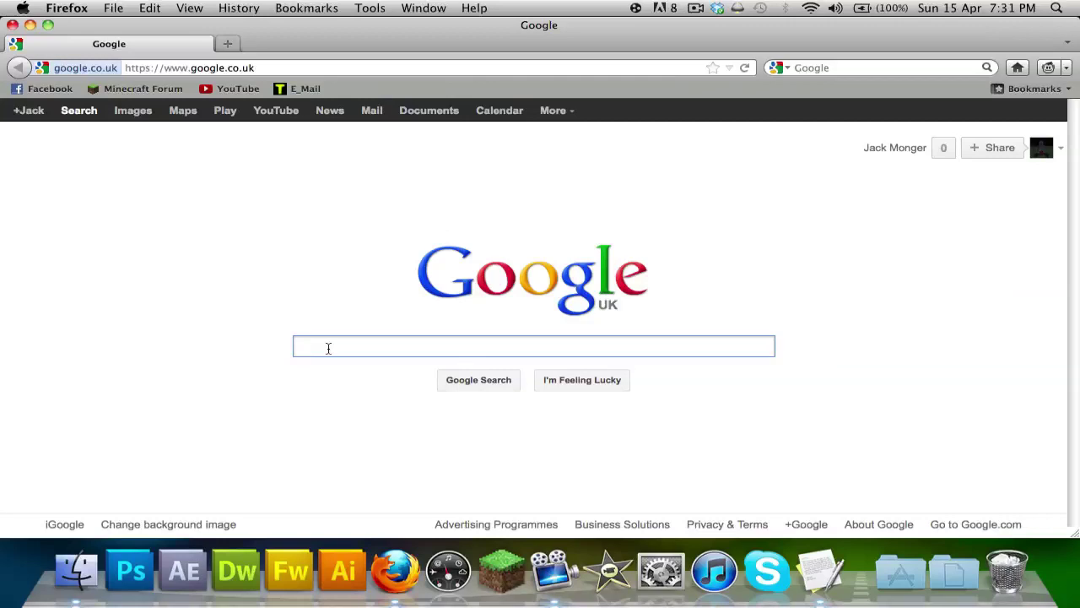
Search for 'flans' and open the Flan's Mod topic on minecraftforum.net.
type("flans")
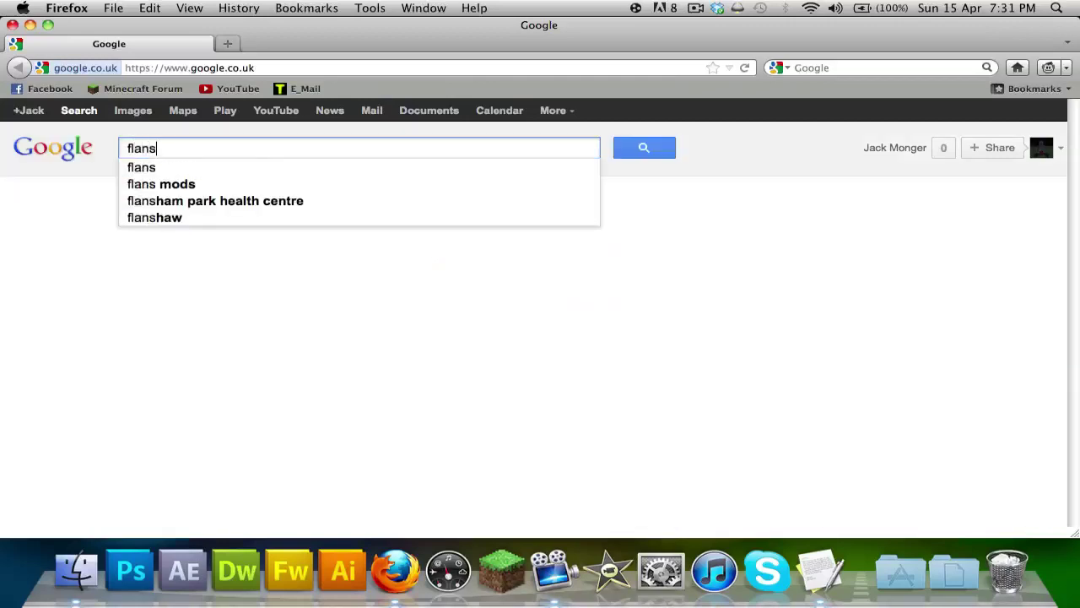
key("Return")
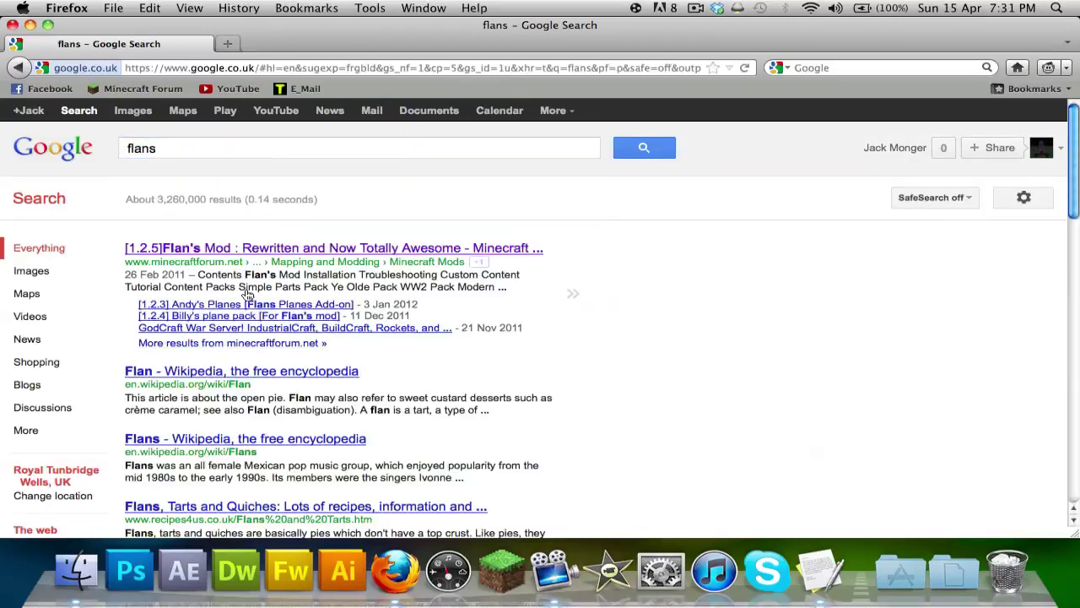
left_click(271, 250)
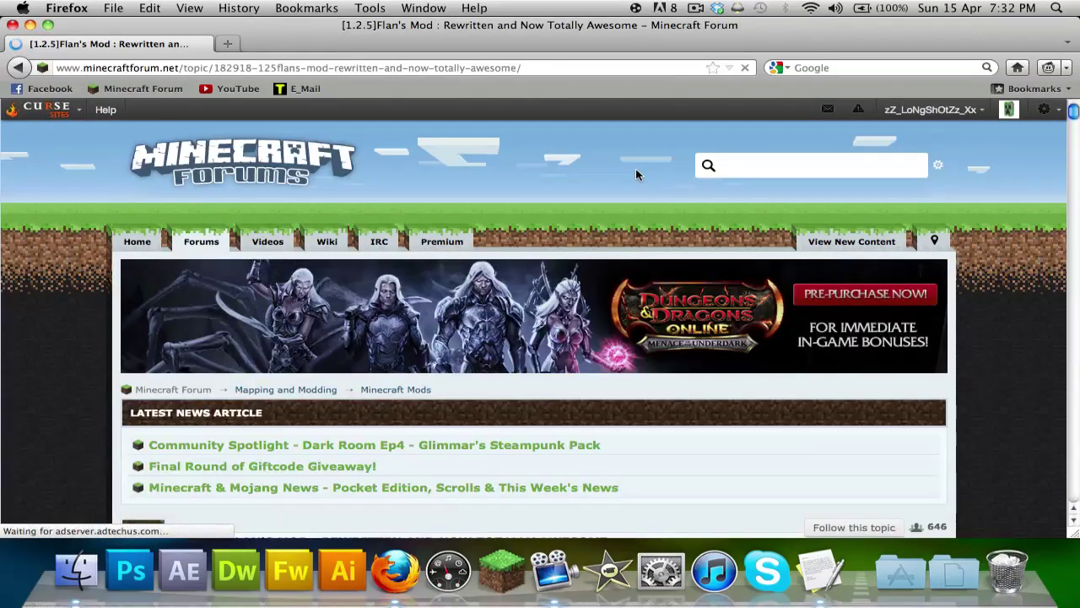
Jump to the post's Flan's Mod section and scroll down to its Installation instructions.
scroll(683, 170, "down", 2)
scroll(685, 176, "down", 10)
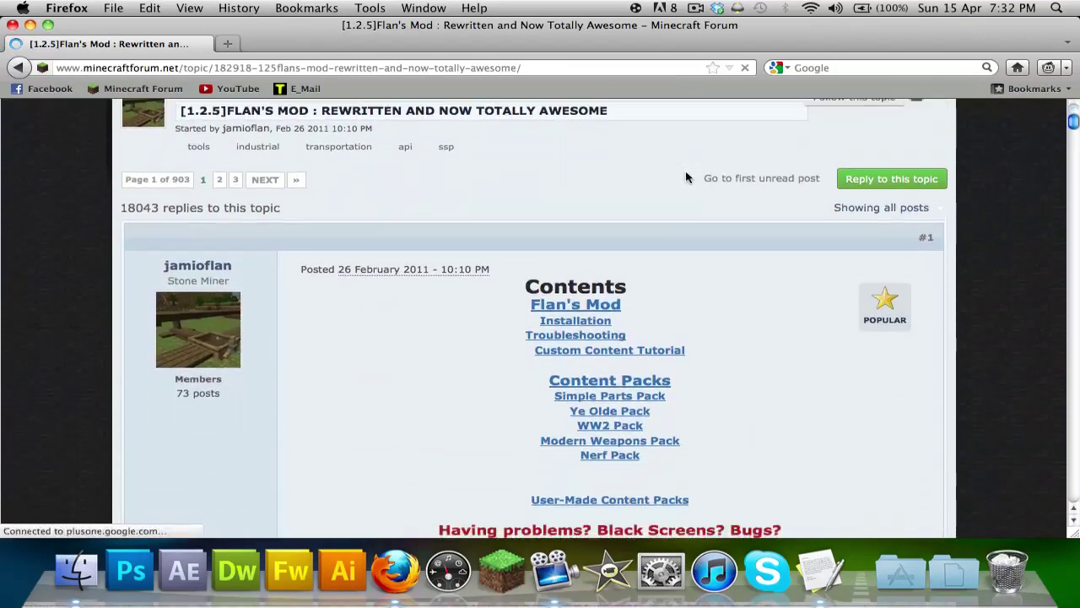
left_click(581, 307)
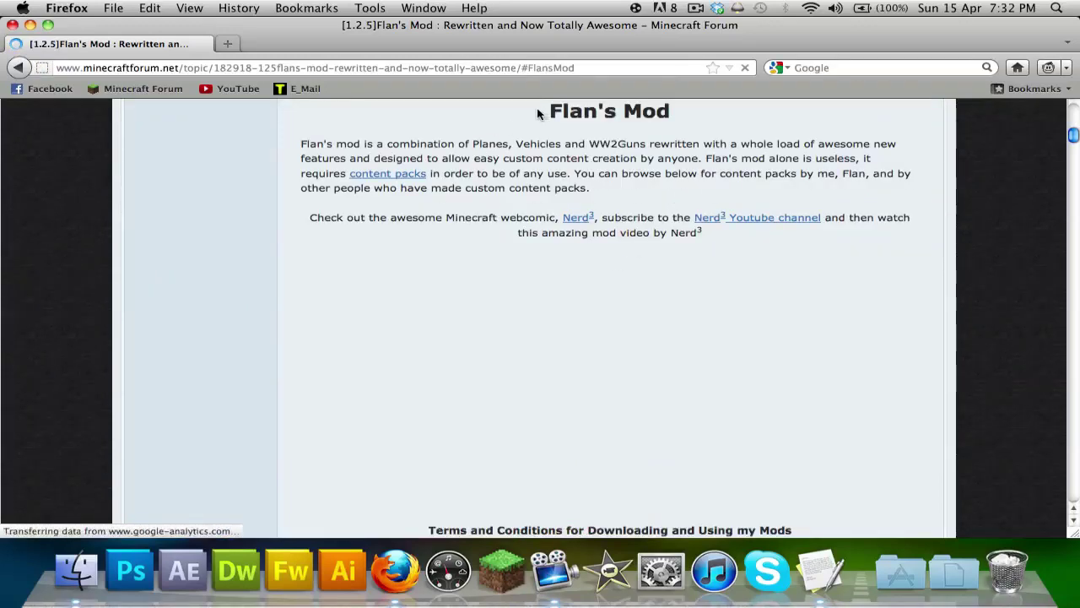
left_click_drag(540, 114, 666, 111)
scroll(675, 113, "down", 4)
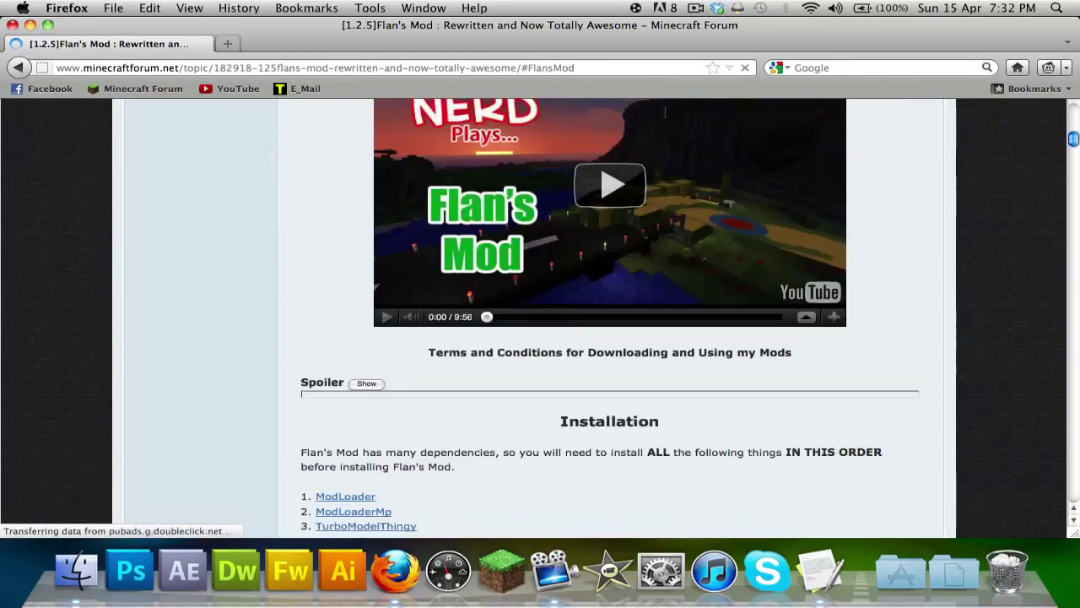
scroll(430, 439, "down", 6)
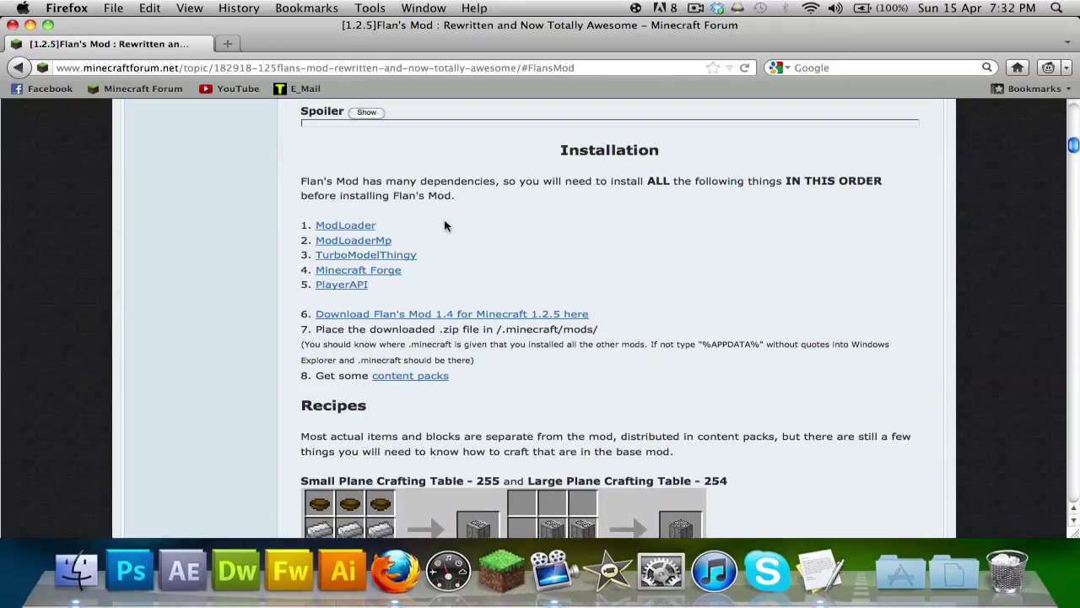
Hide the browser and open the home folder's Library > Application Support in Finder.
left_click(30, 25)
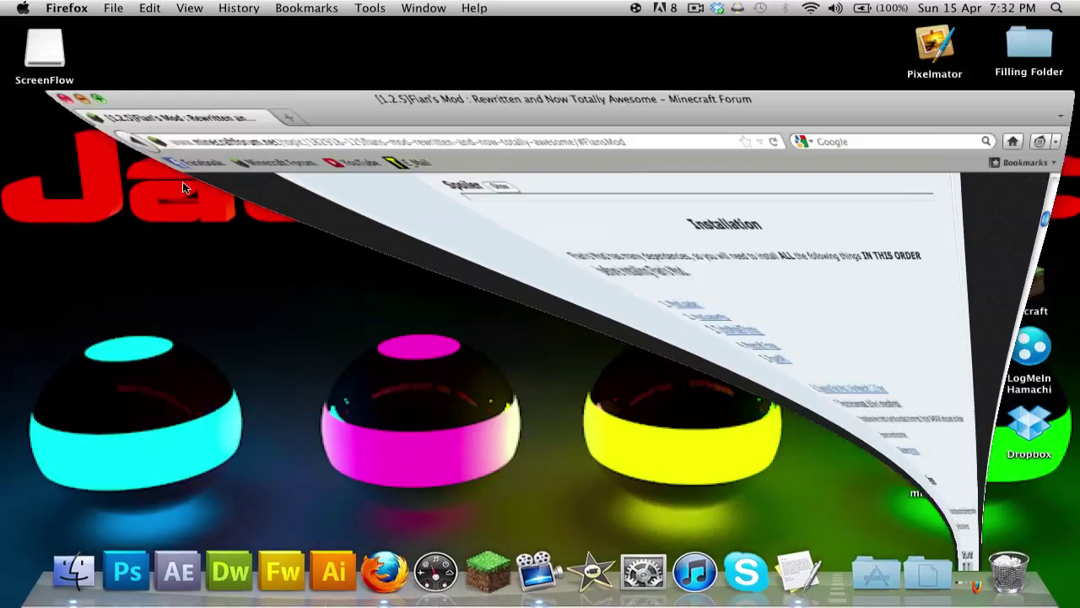
left_click(374, 551)
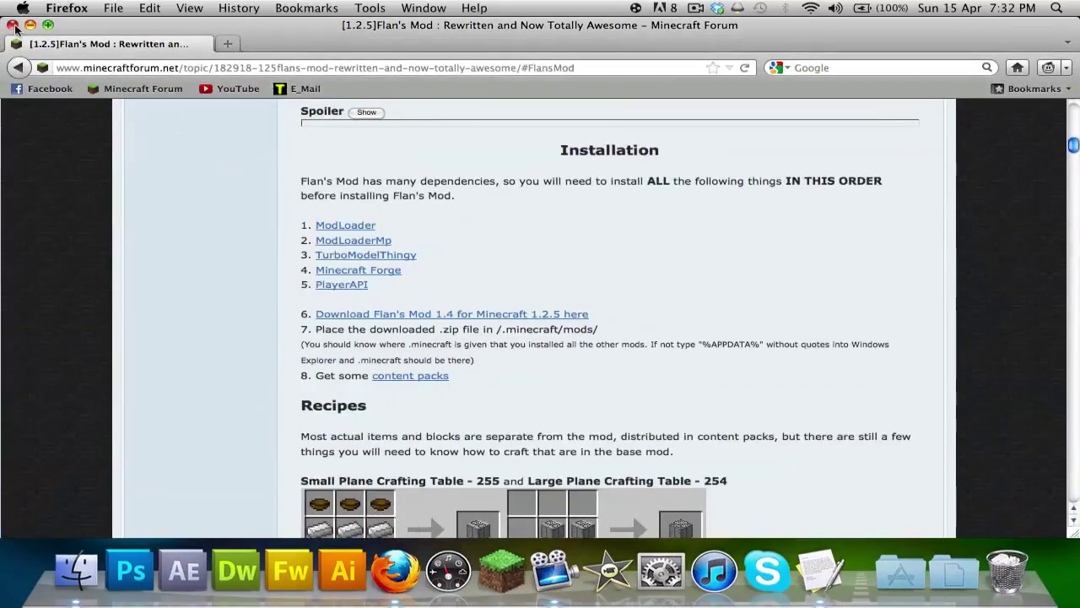
left_click(29, 25)
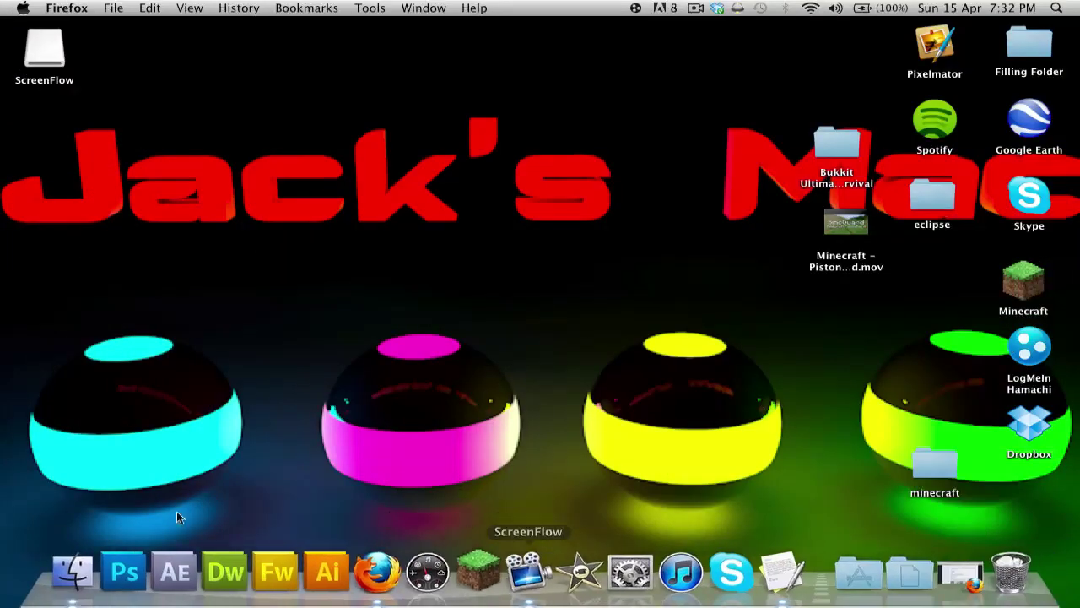
left_click(42, 572)
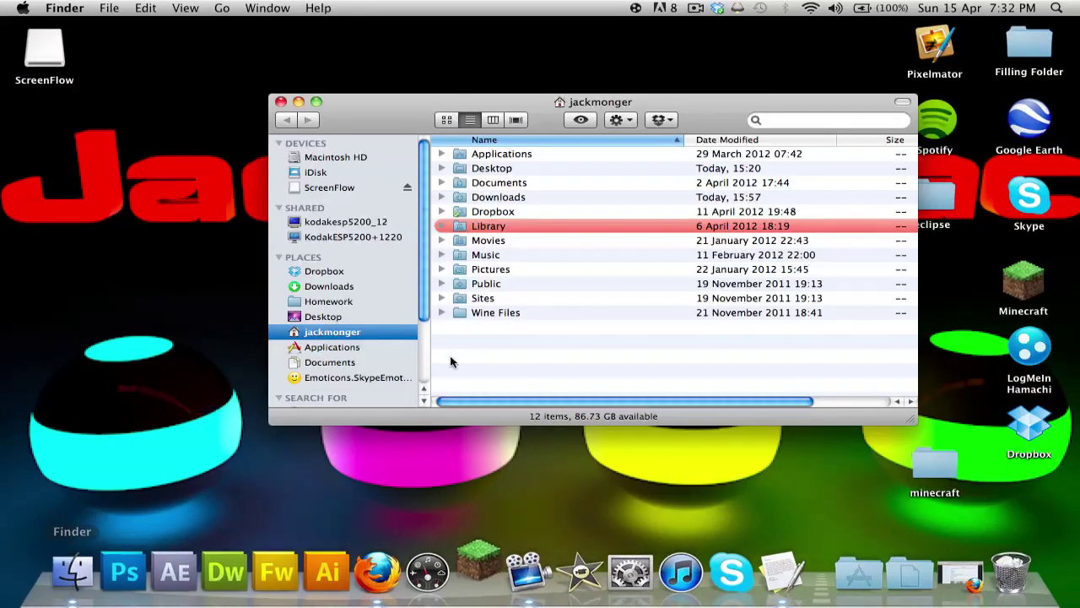
double_click(515, 224)
double_click(519, 168)
Copy the minecraft folder onto the Desktop, replacing the existing one there.
type("min")
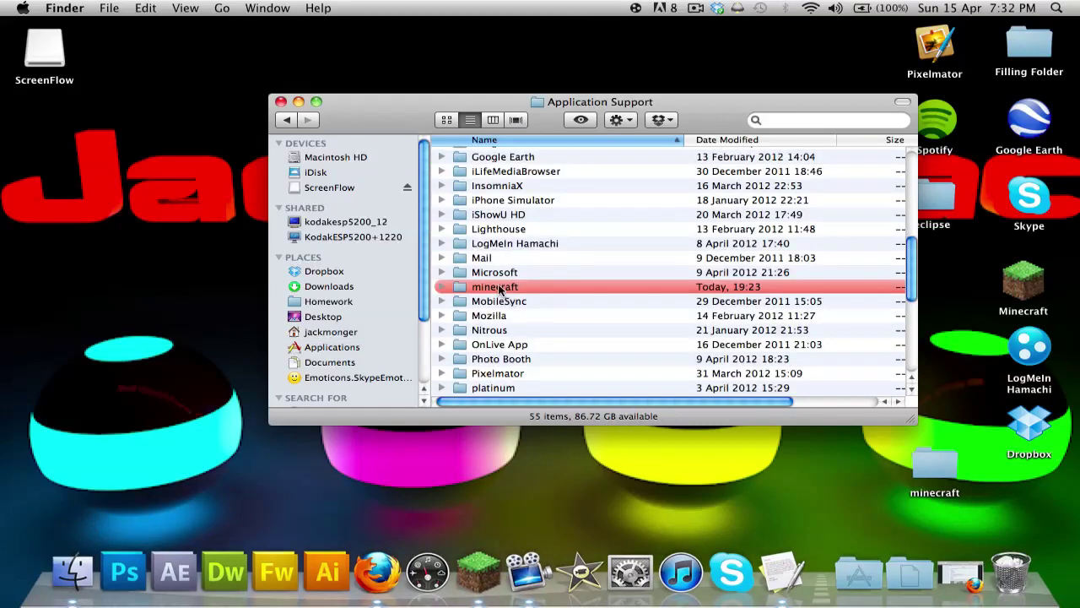
left_click(503, 287)
key("super+c")
left_click(524, 75)
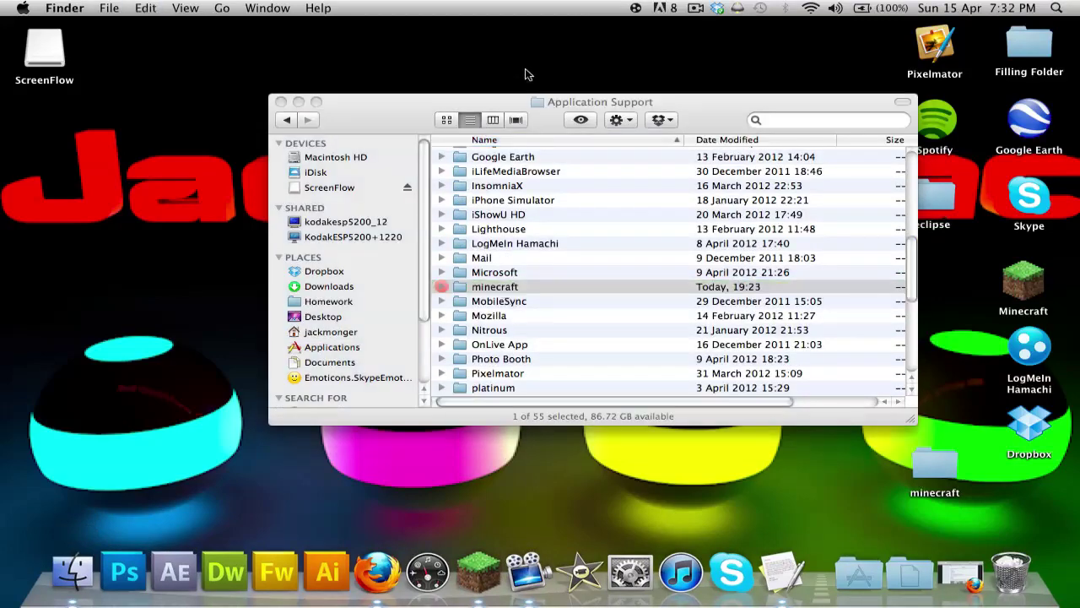
key("super+v")
left_click_drag(511, 112, 203, 92)
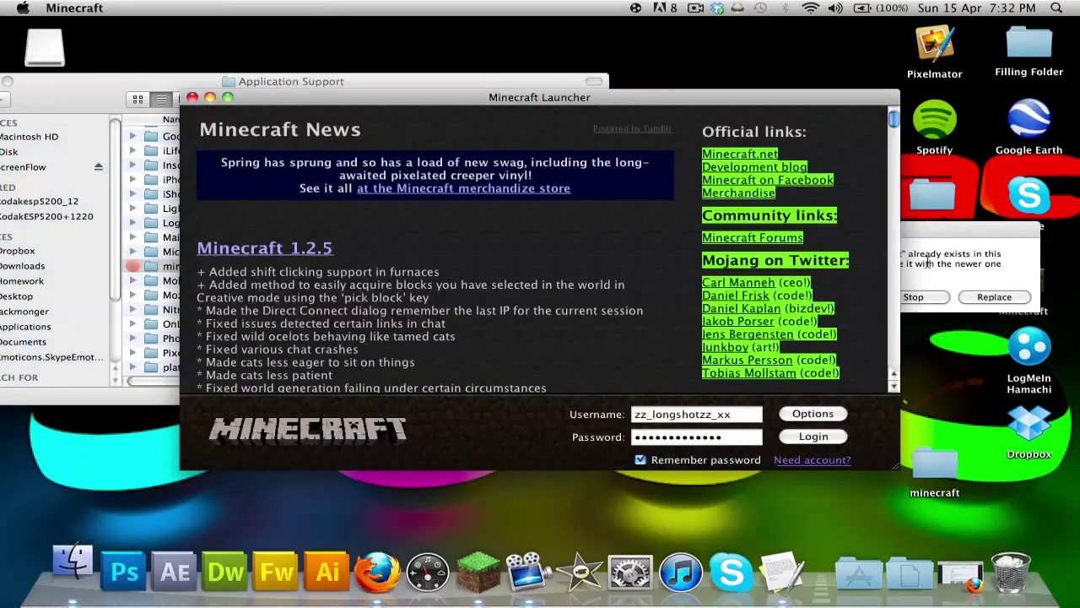
left_click(992, 297)
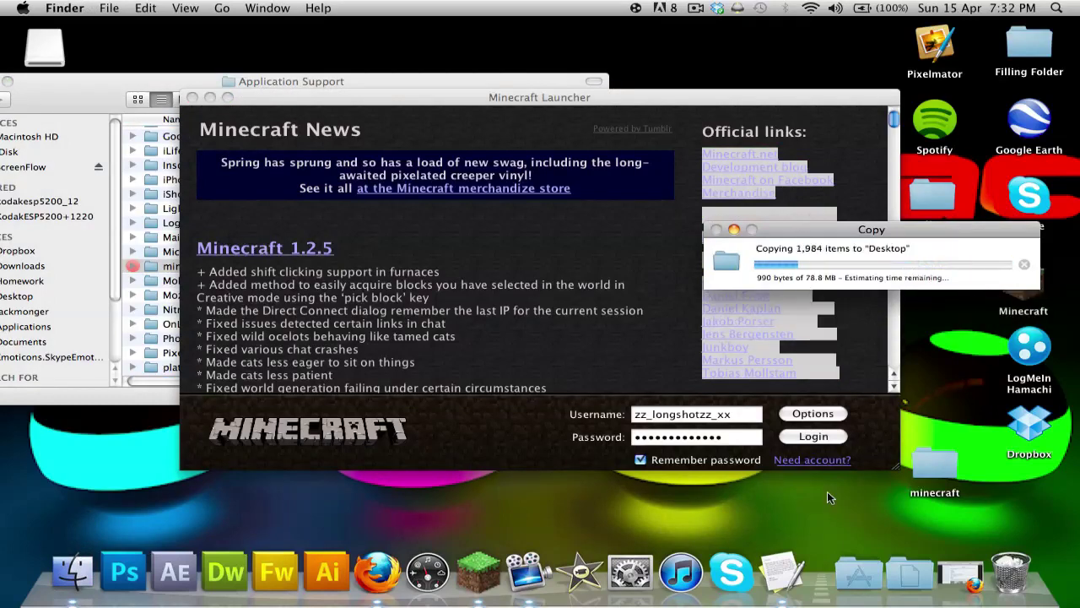
Minimise the Minecraft Launcher and bring the copy progress window forward.
left_click_drag(628, 102, 496, 100)
left_click(541, 265)
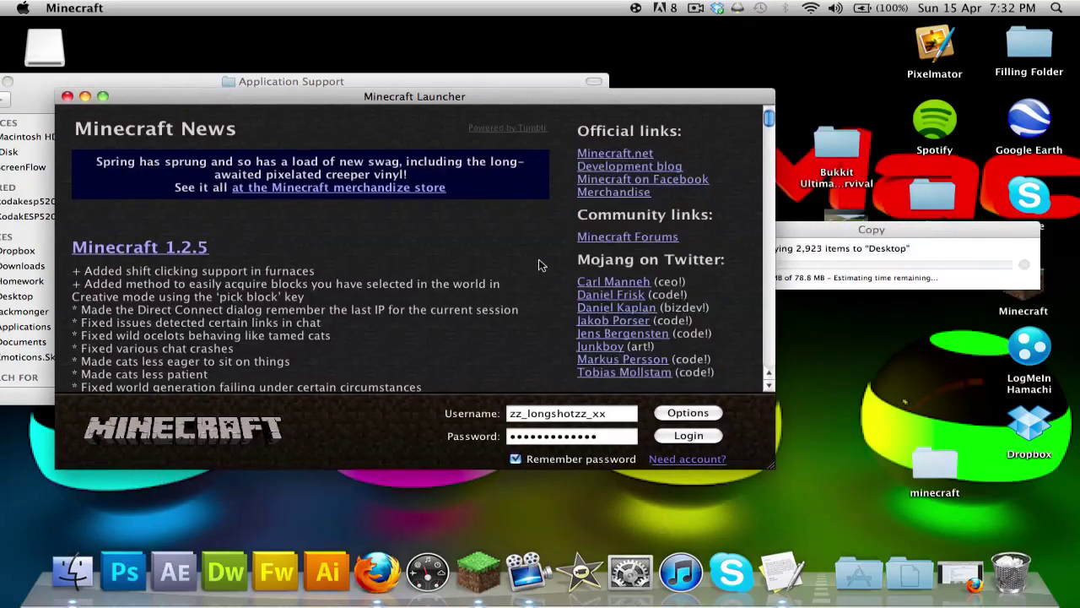
left_click(86, 96)
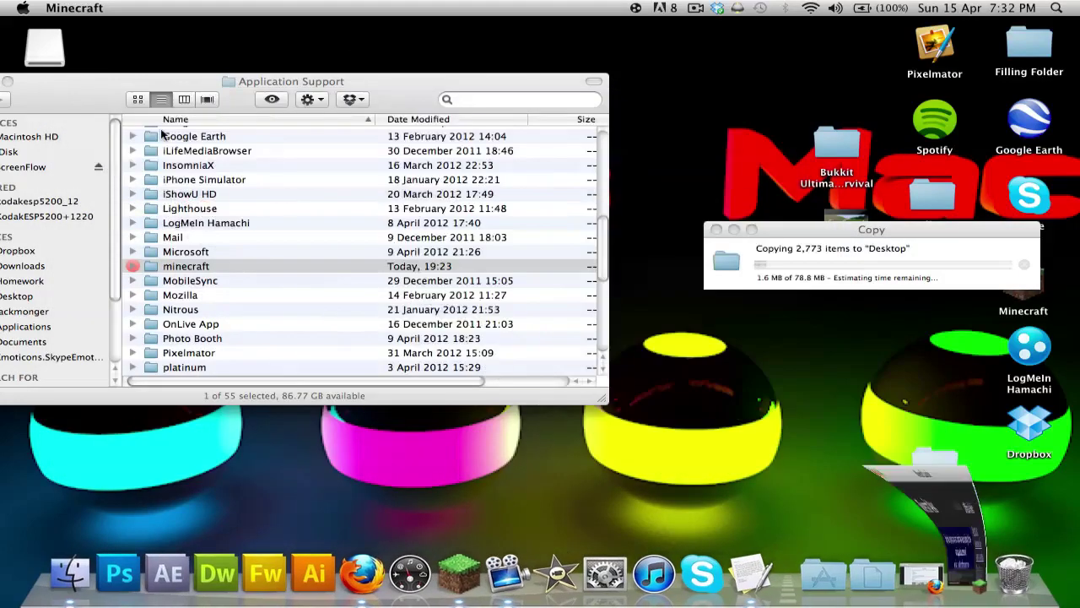
left_click(869, 279)
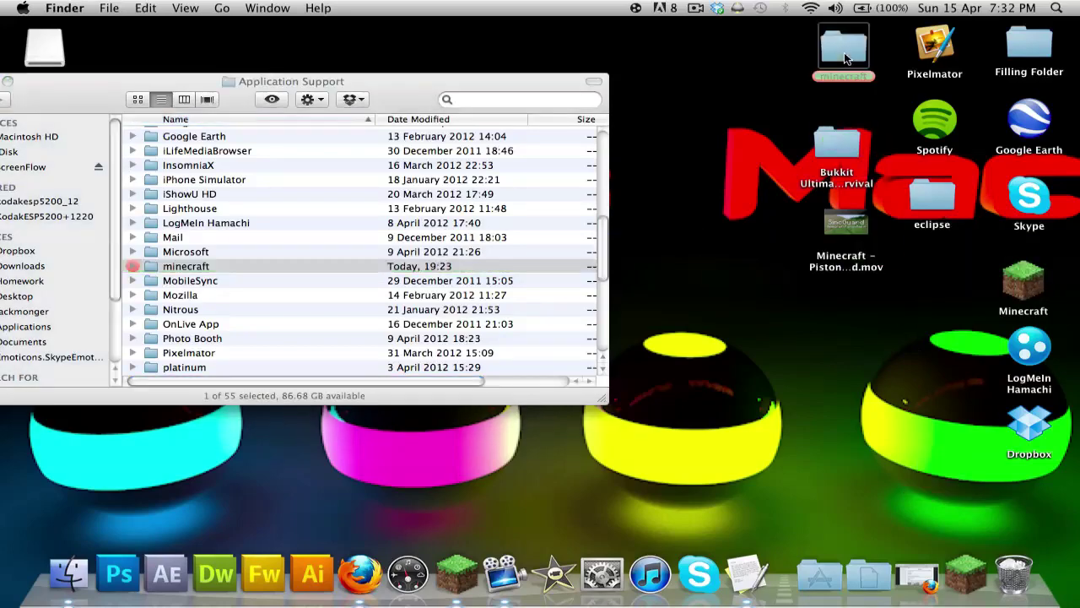
Open the minecraft folder and move ModLoader.txt into the texturepacks folder.
left_click_drag(407, 88, 530, 90)
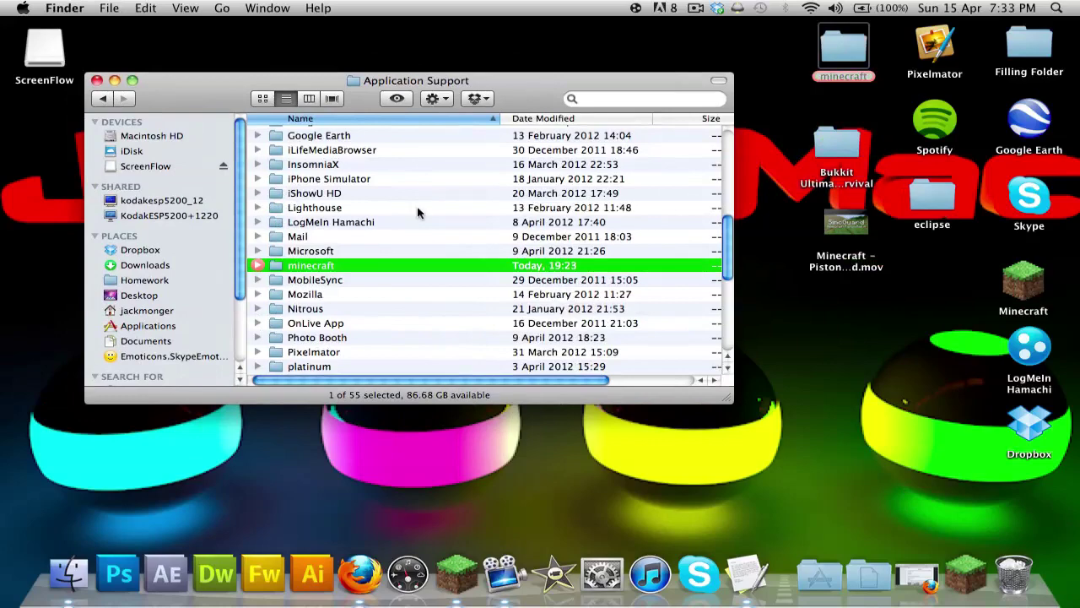
double_click(343, 266)
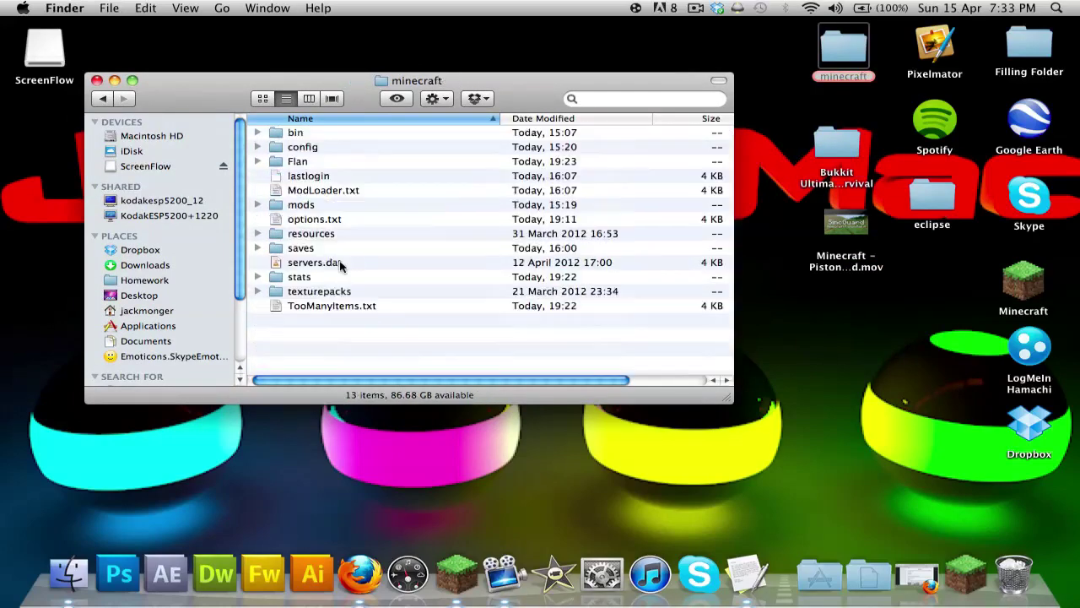
left_click(300, 162)
left_click(313, 190, "super")
left_click(318, 205, "super")
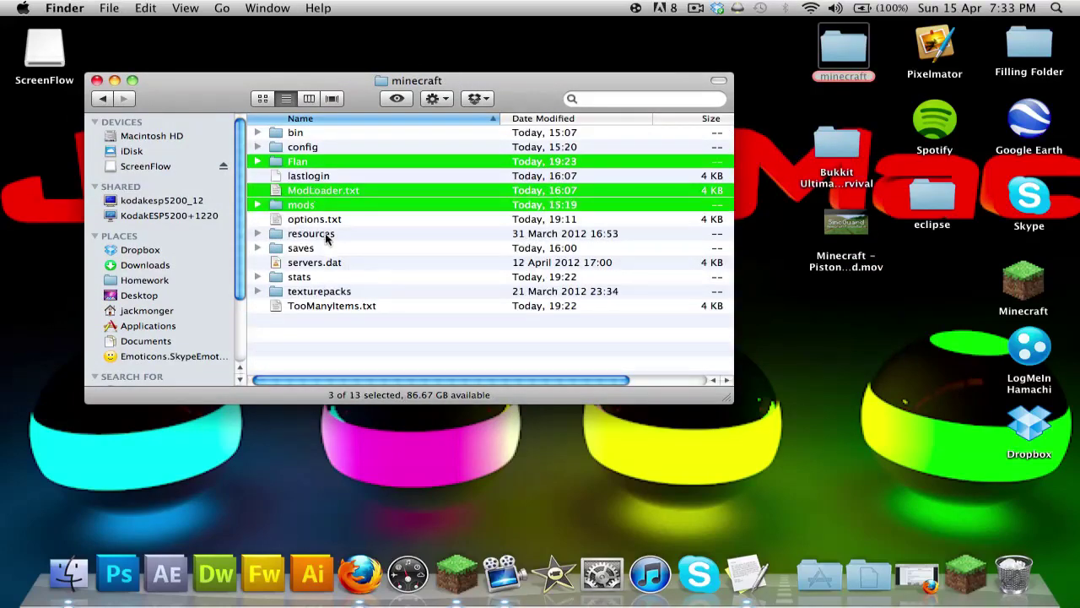
left_click(320, 305, "super")
left_click_drag(314, 190, 549, 291)
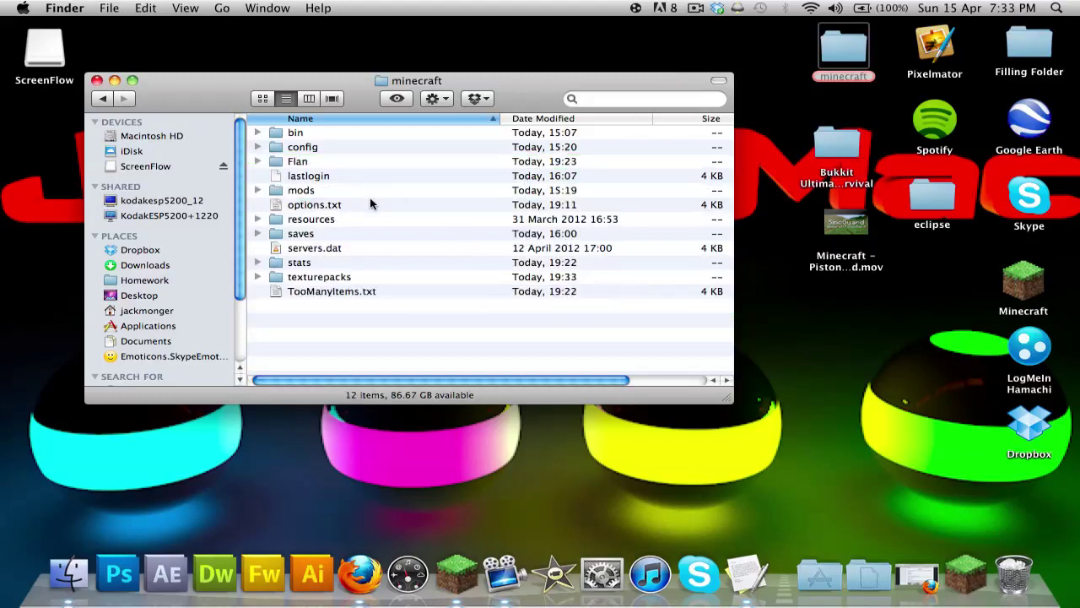
Trash ModLoader.txt from inside the texturepacks folder.
double_click(299, 277)
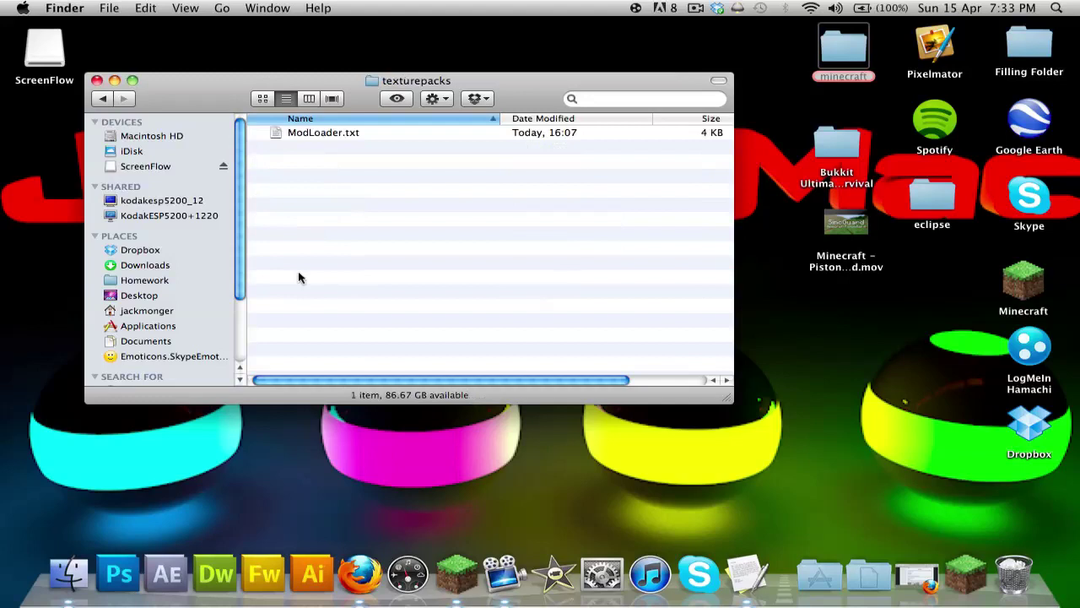
key("super+a")
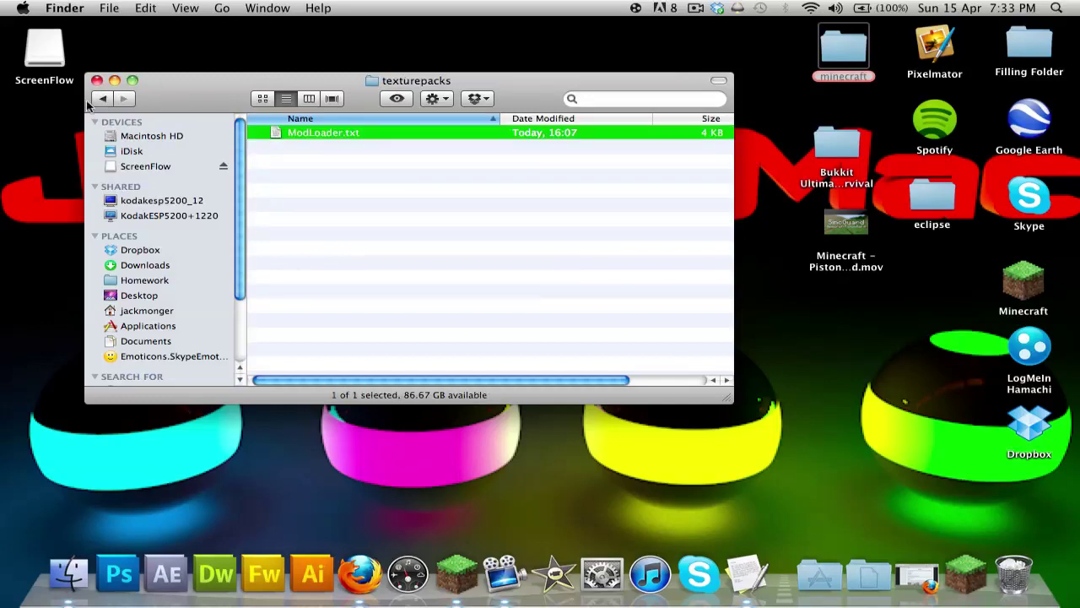
left_click(100, 102)
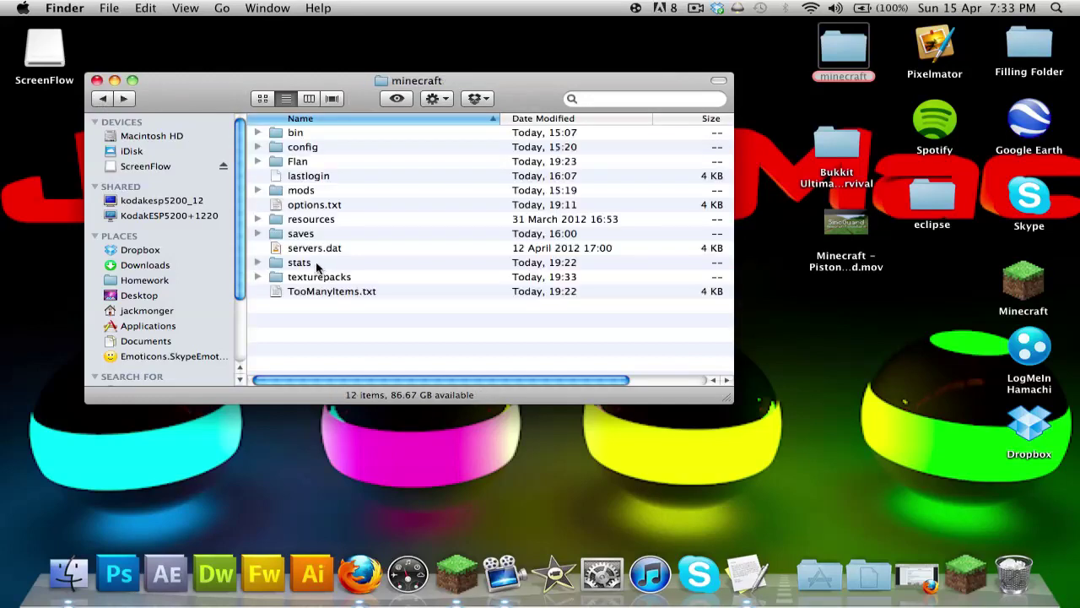
double_click(316, 264)
left_click(102, 99)
double_click(319, 277)
left_click(314, 133)
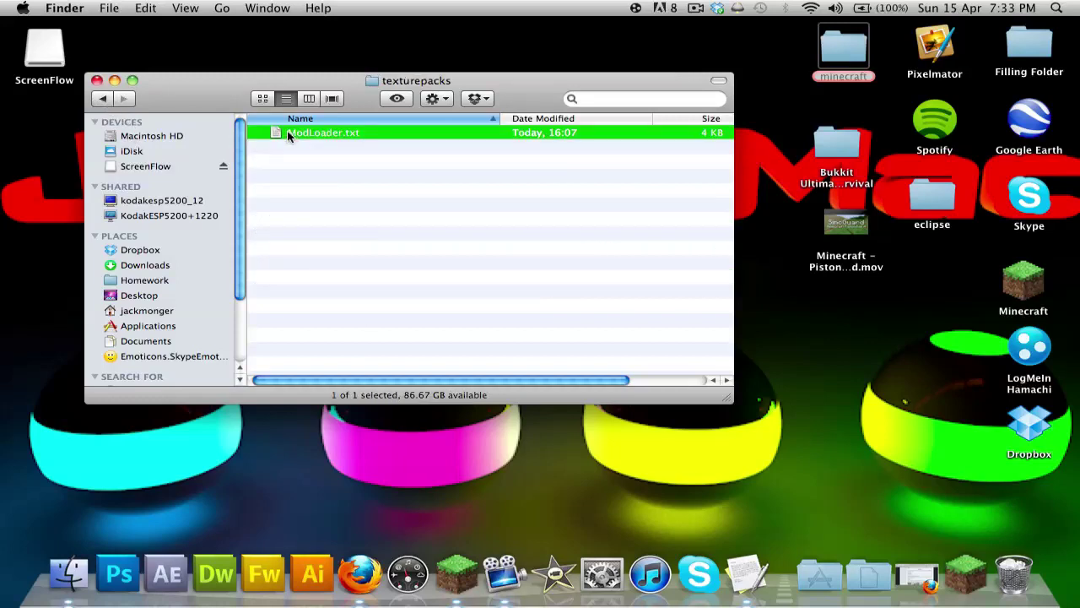
left_click_drag(290, 135, 1013, 574)
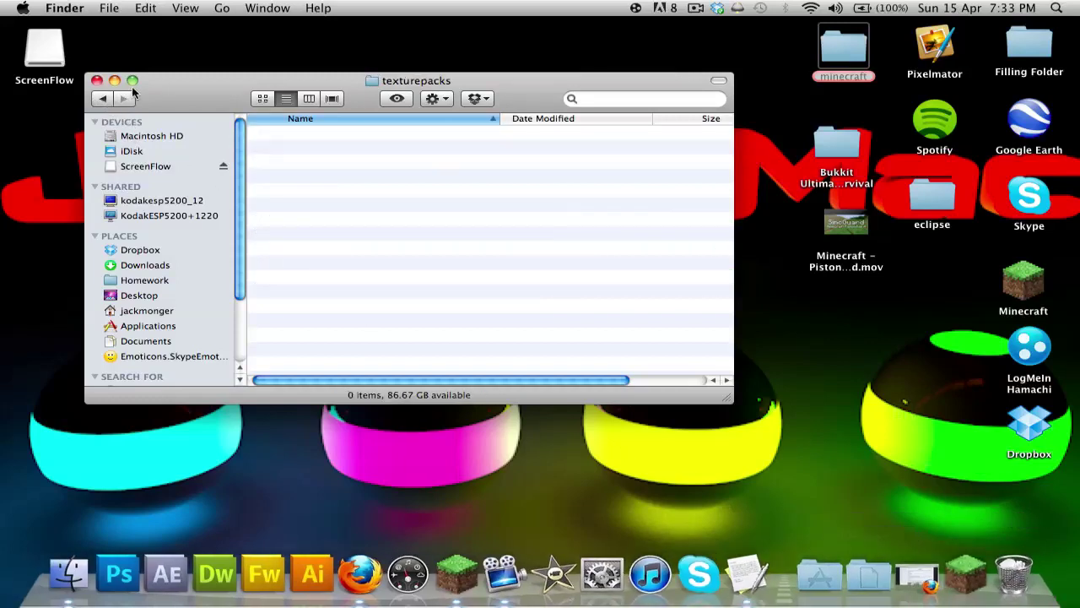
Check the contents of the saves, resources and mods folders.
left_click(102, 99)
double_click(314, 236)
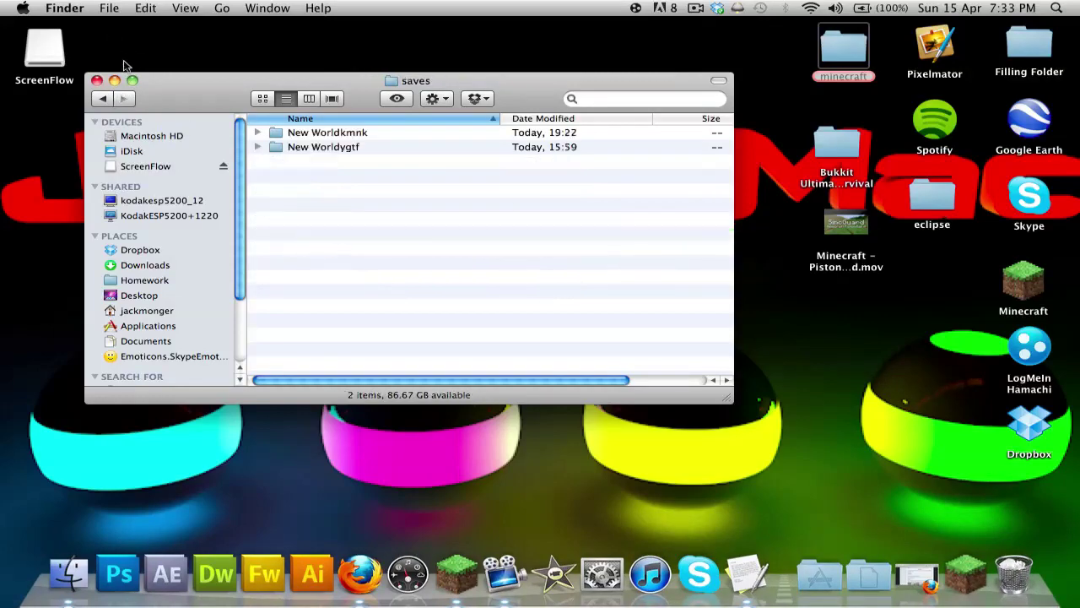
left_click(102, 99)
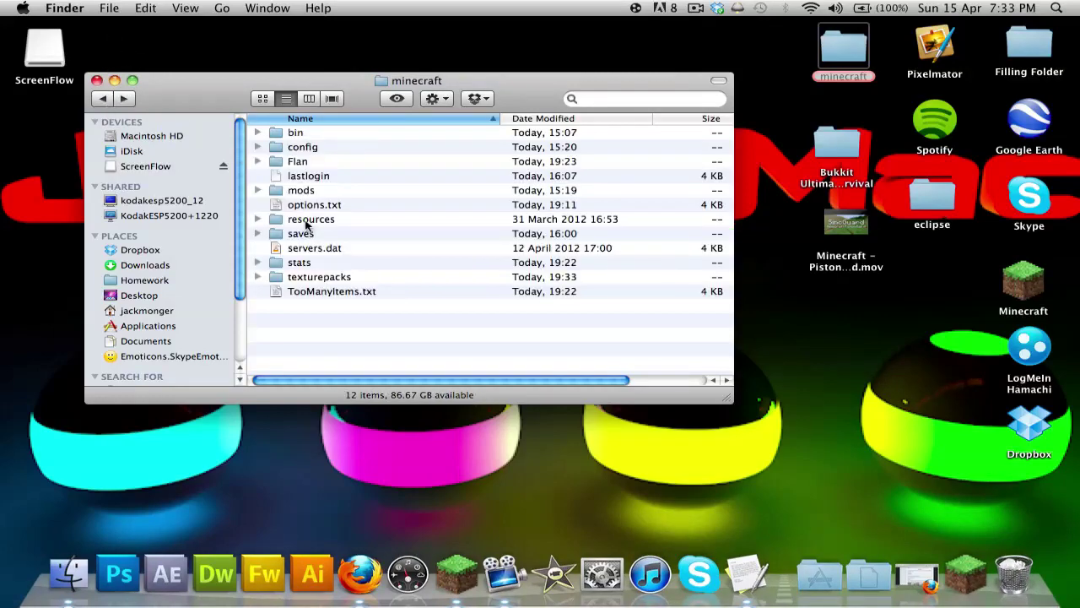
double_click(307, 221)
left_click(102, 99)
double_click(313, 191)
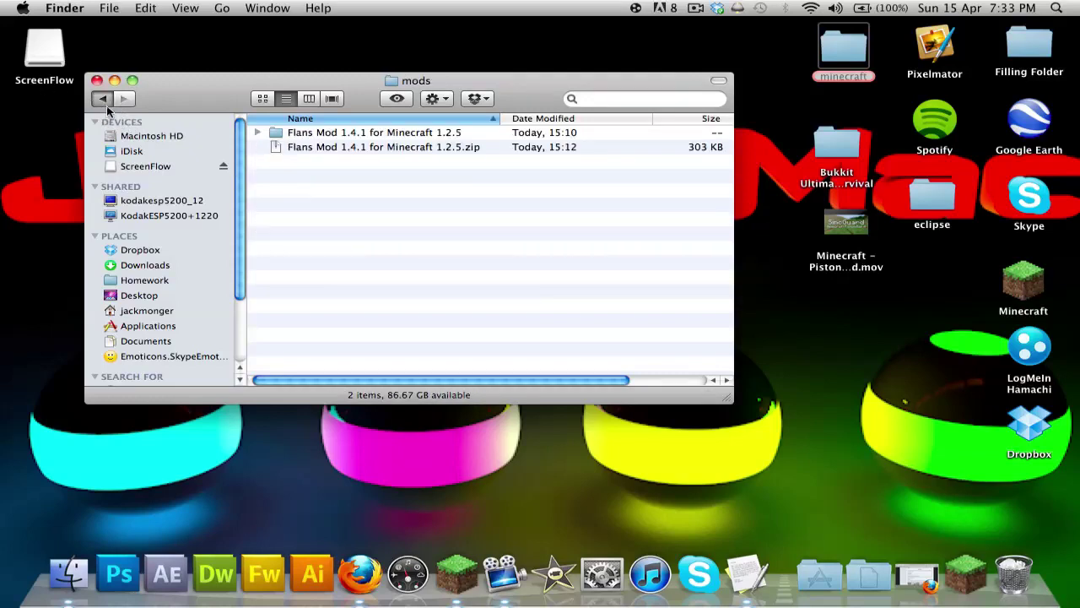
left_click(102, 99)
Trash the mods and Flan folders together with TooManyItems.txt.
left_click(324, 194)
left_click(299, 163, "super")
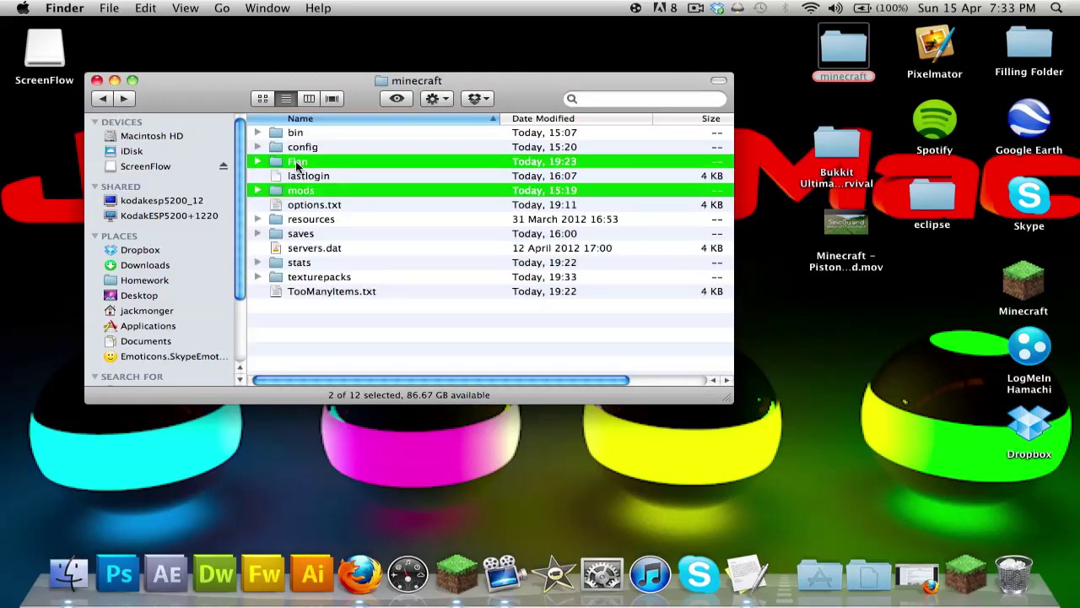
left_click(311, 291, "super")
left_click_drag(301, 194, 1033, 581)
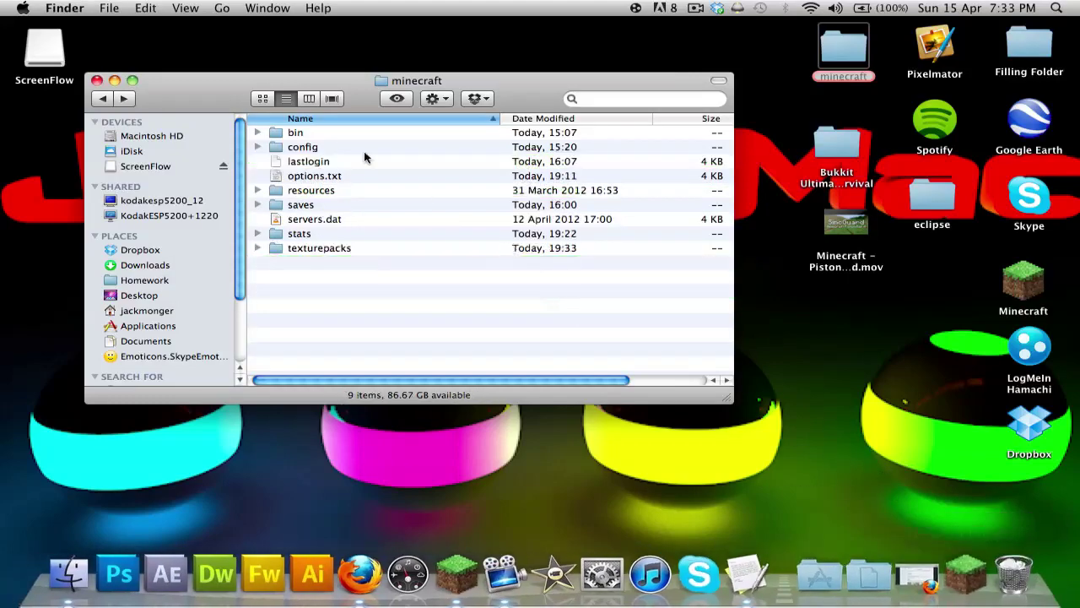
In the bin folder, compress the minecraft.jar folder to a zip and trash the original folder.
double_click(336, 135)
left_click(321, 191)
right_click(320, 191)
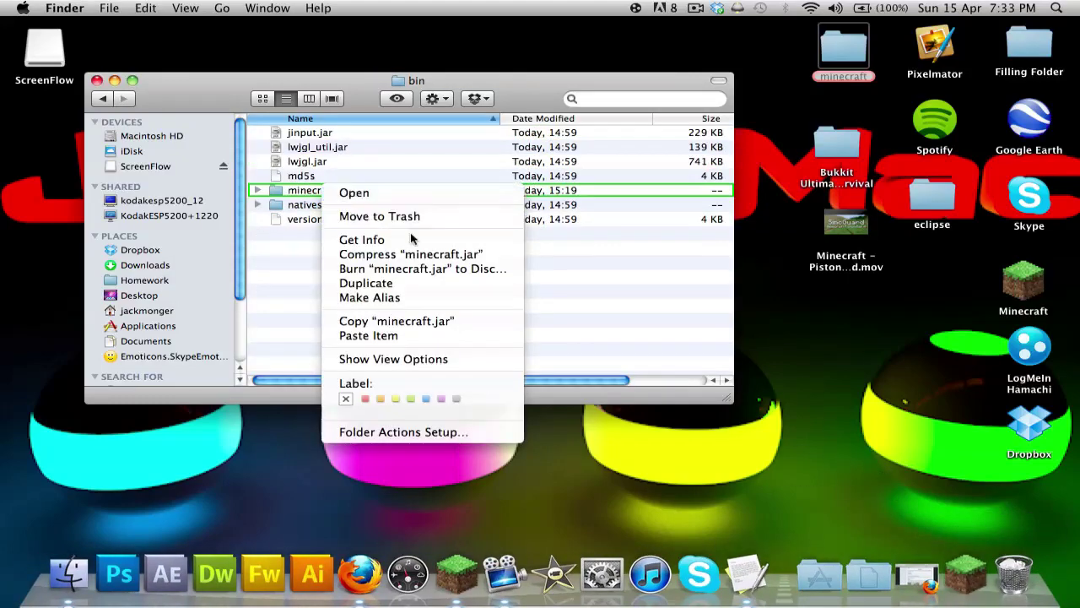
left_click(410, 249)
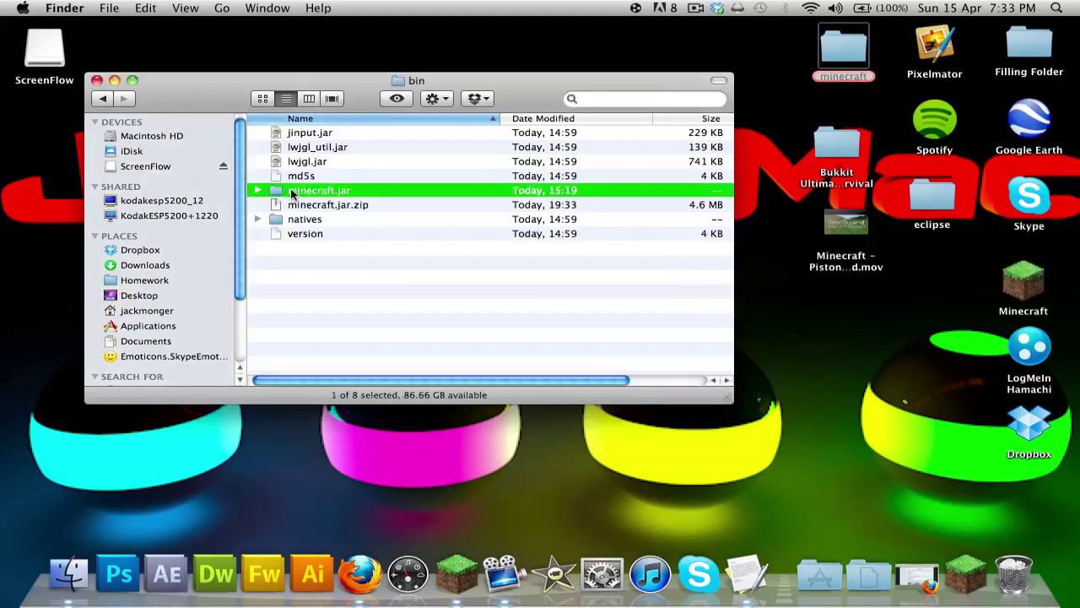
left_click_drag(291, 193, 1017, 574)
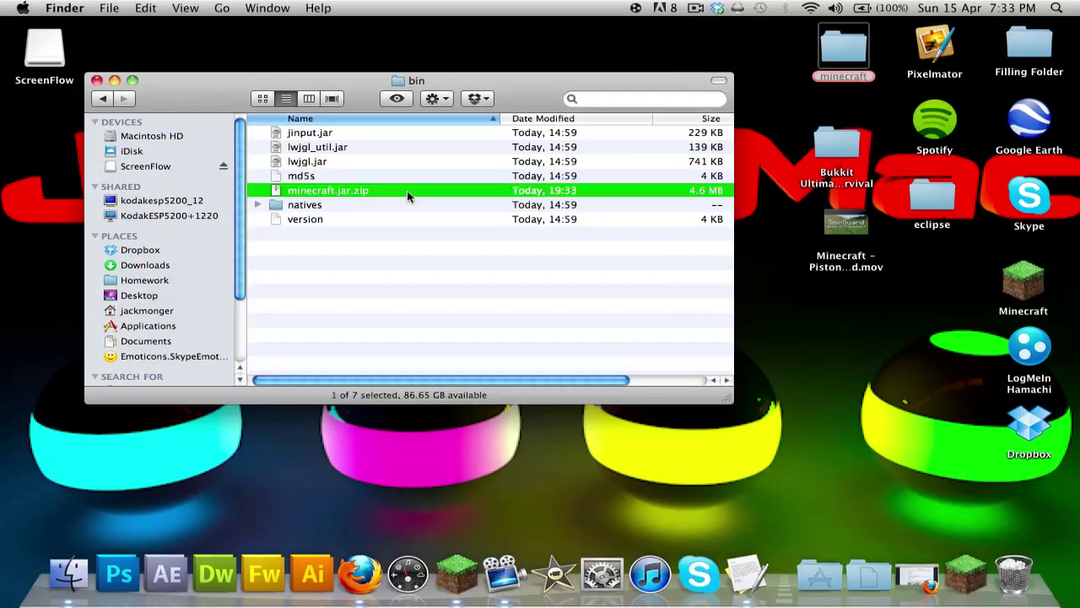
Rename minecraft.jar.zip to minecraft.jar, keeping the .jar extension.
key("Return")
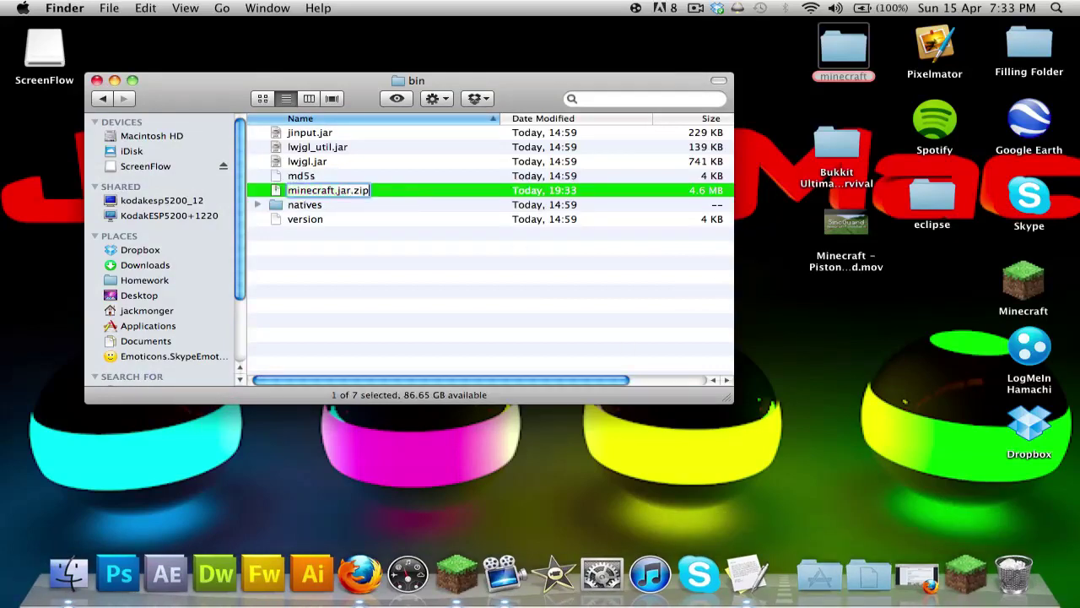
key("BackSpace")
key("Return")
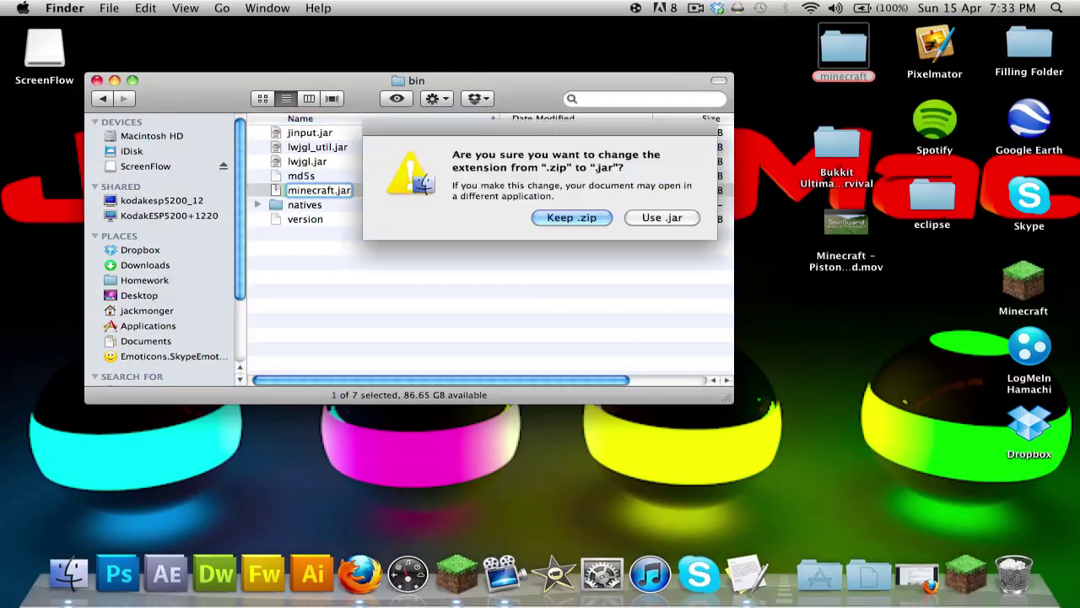
left_click(659, 221)
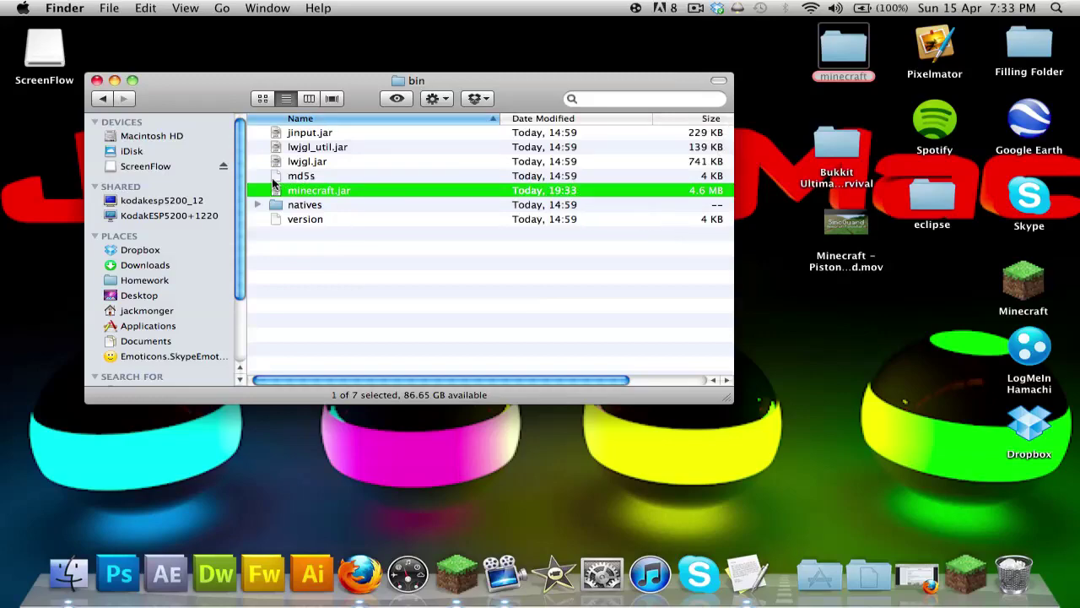
Turn on Force update in the Minecraft Launcher options and log in to start the update.
left_click(967, 574)
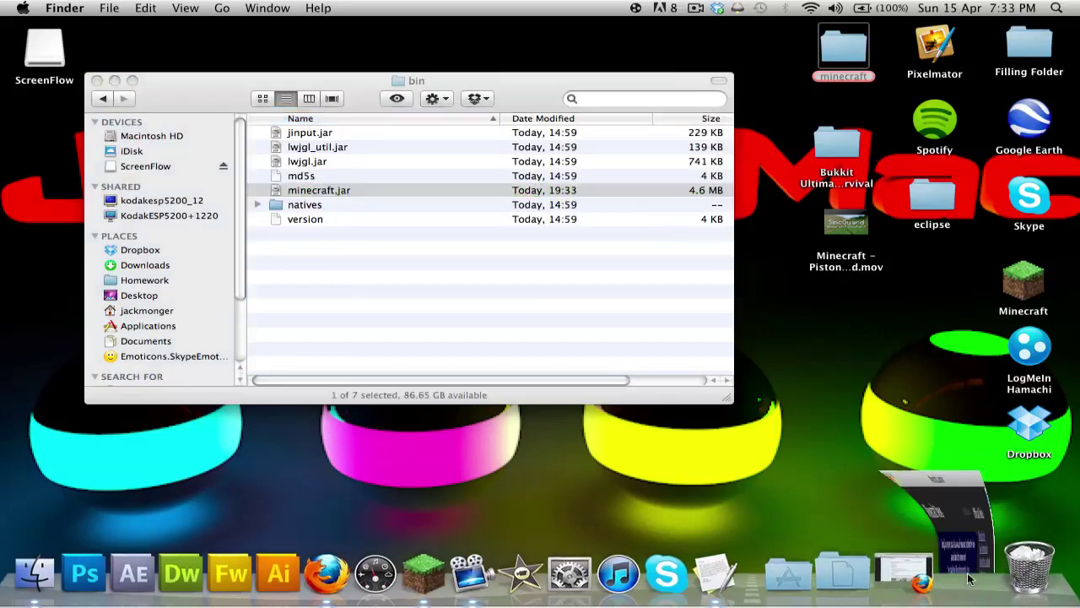
left_click(688, 413)
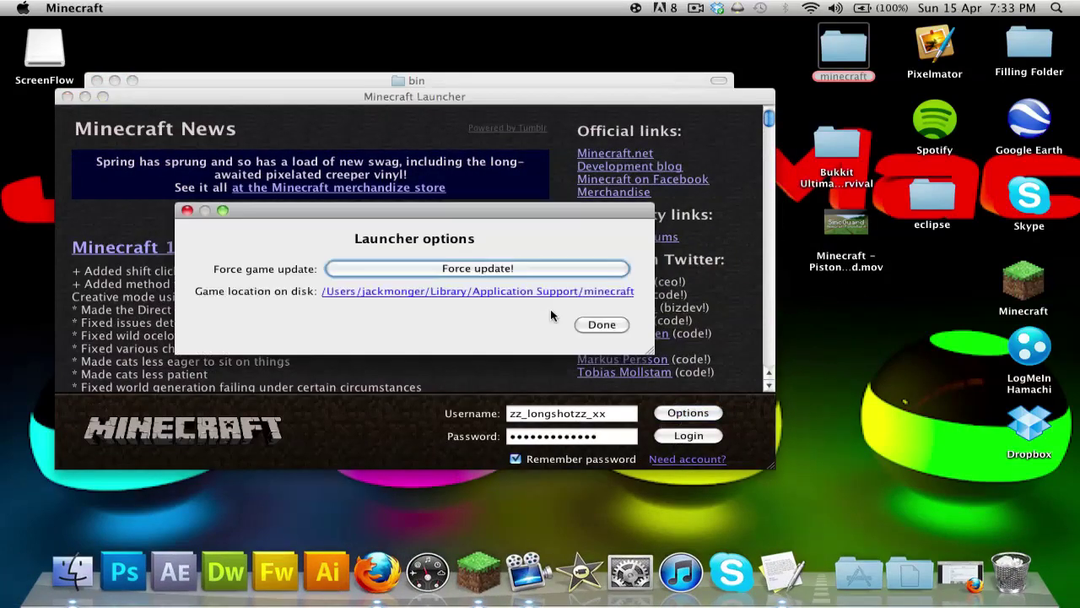
left_click(437, 268)
left_click(594, 326)
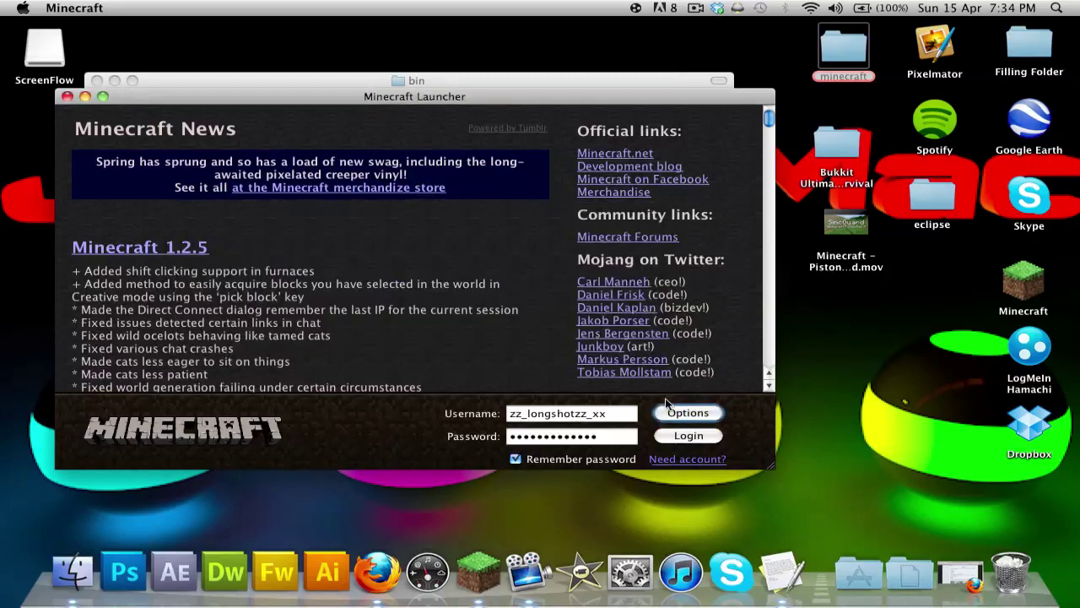
left_click(673, 434)
Let the download reach the 1.2.5 main menu, close the bin window, and quit the game.
left_click_drag(459, 82, 597, 40)
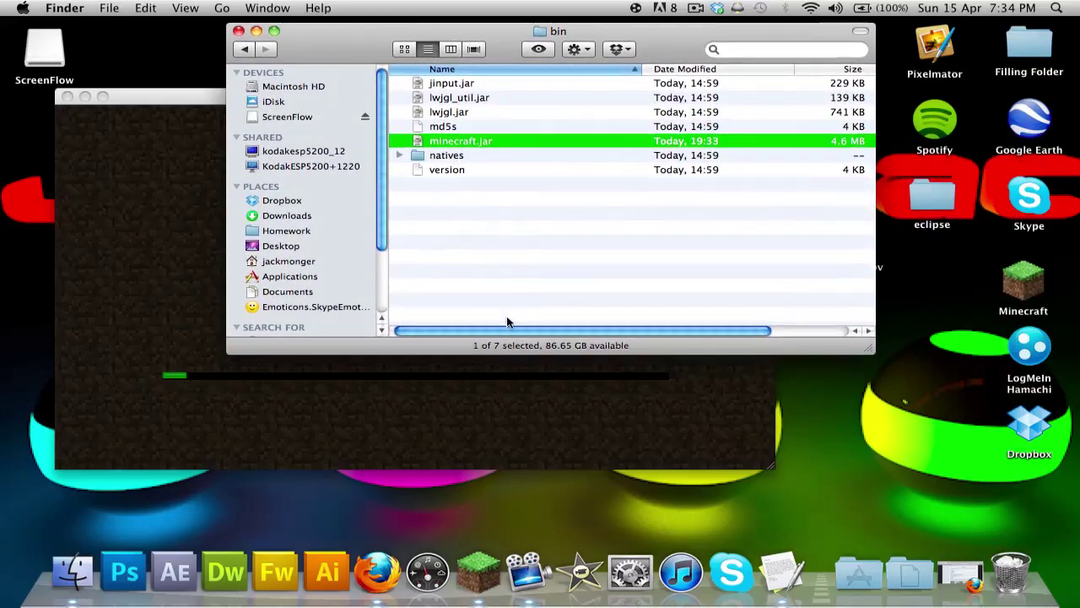
left_click(494, 405)
left_click_drag(363, 101, 490, 142)
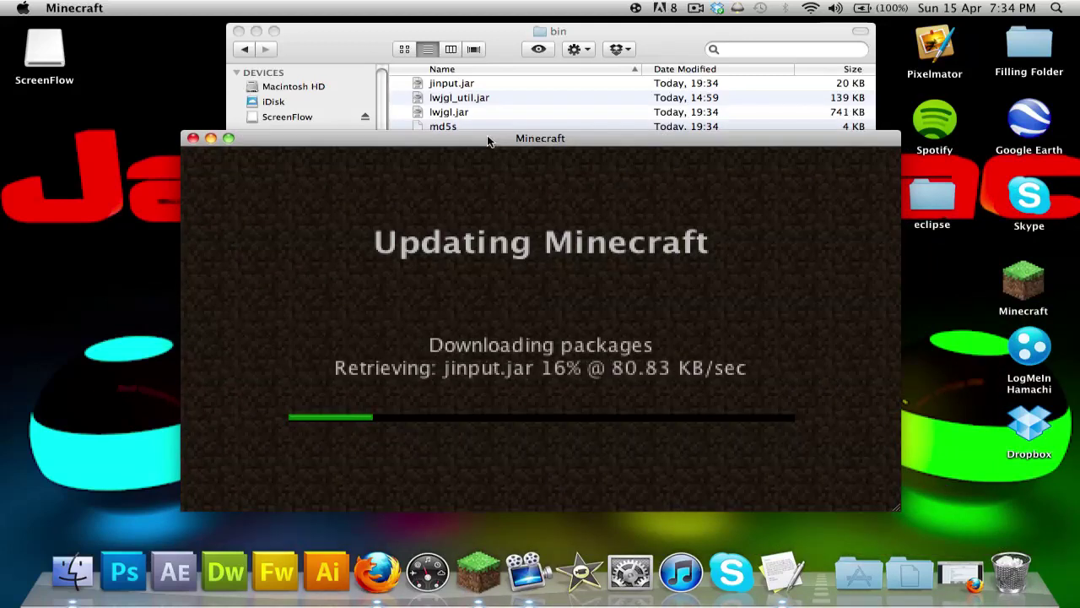
left_click(696, 7)
left_click(634, 269)
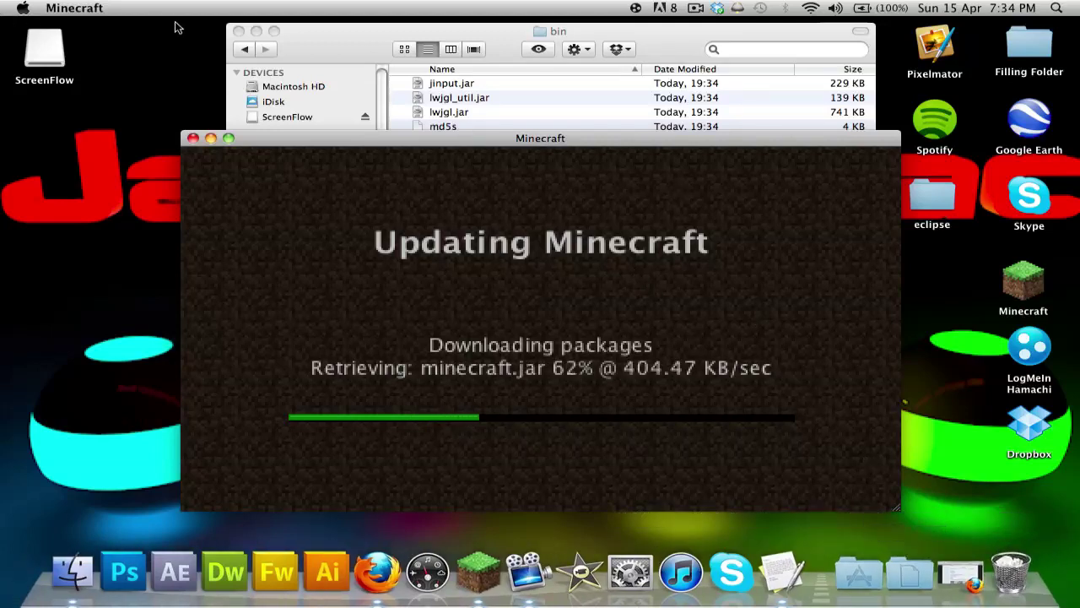
left_click(239, 31)
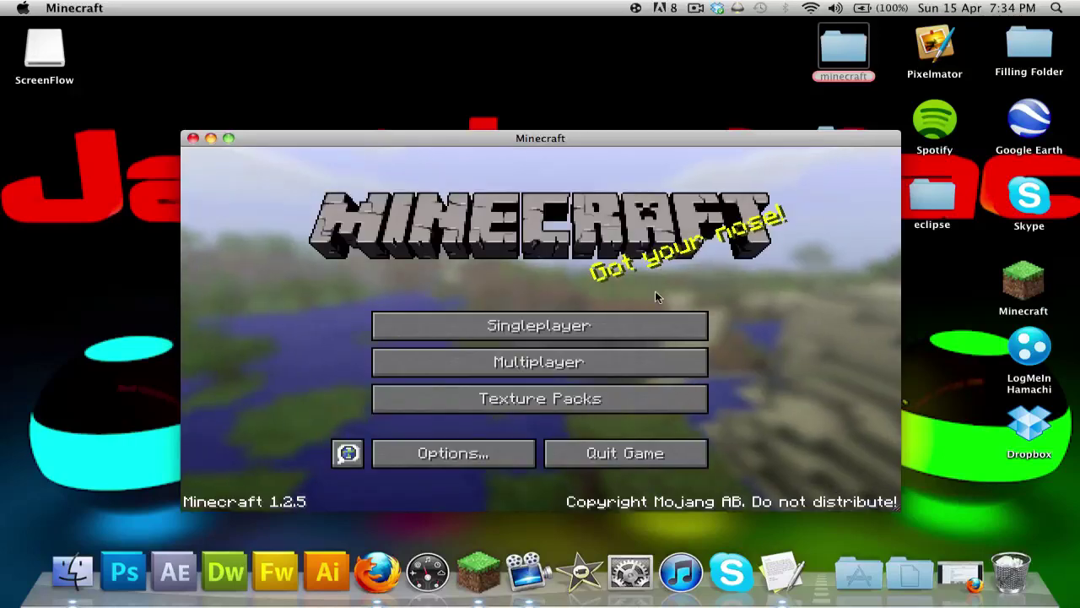
left_click(628, 459)
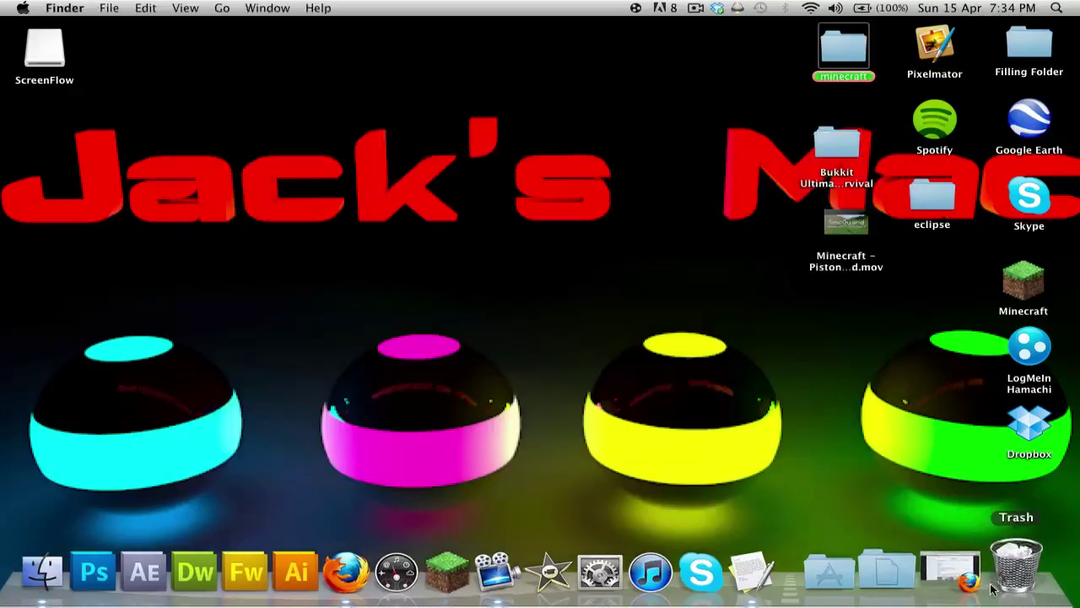
left_click(962, 577)
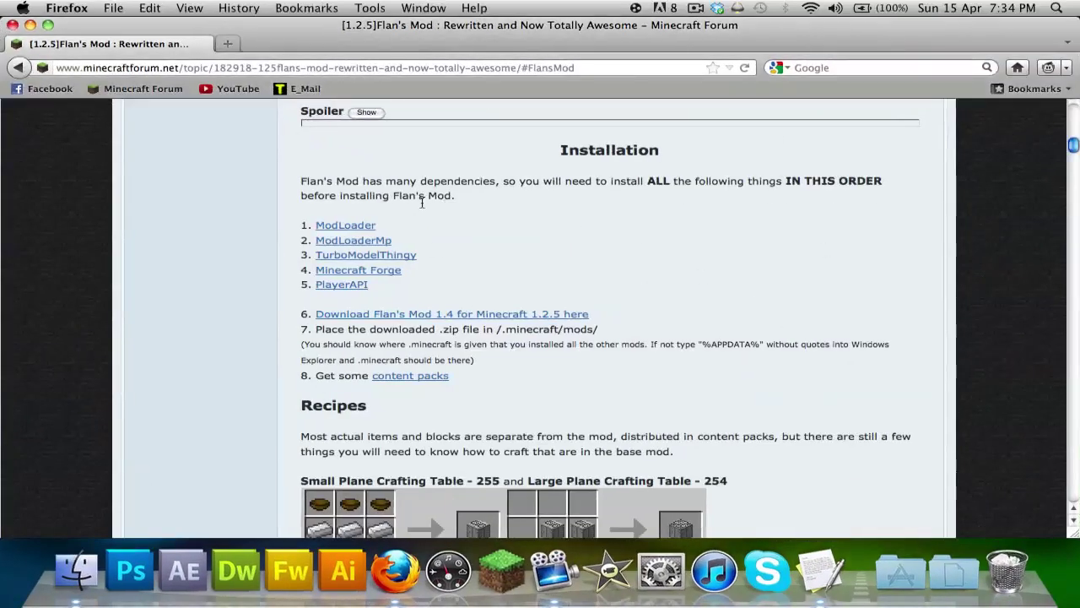
From Risugami's mods thread, direct-download ModLoader 1.2.5 and open ModLoader.zip with Archive Utility.
left_click(322, 238)
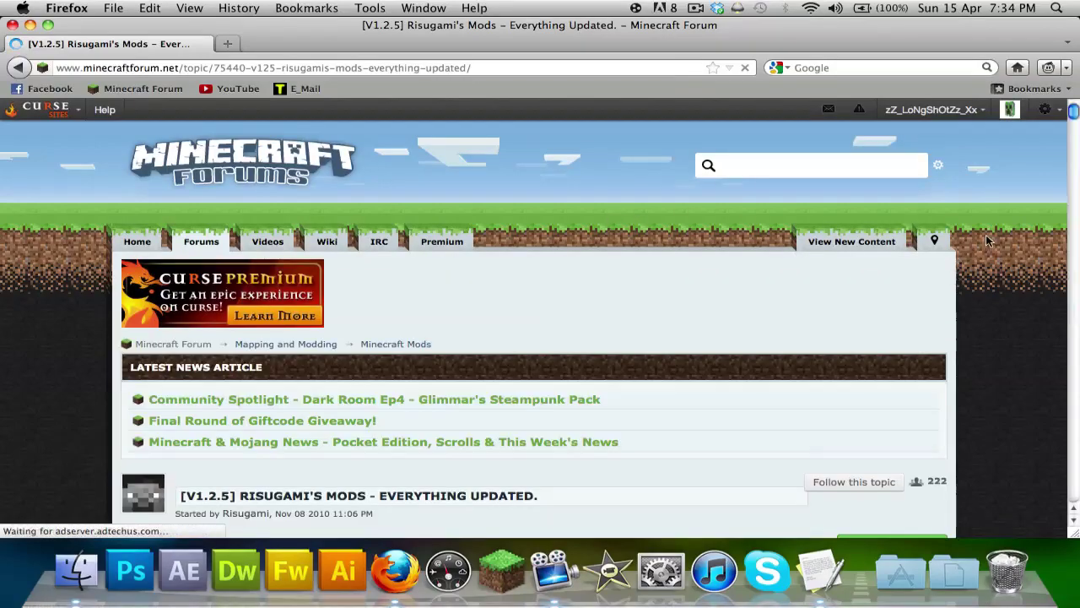
scroll(987, 240, "down", 15)
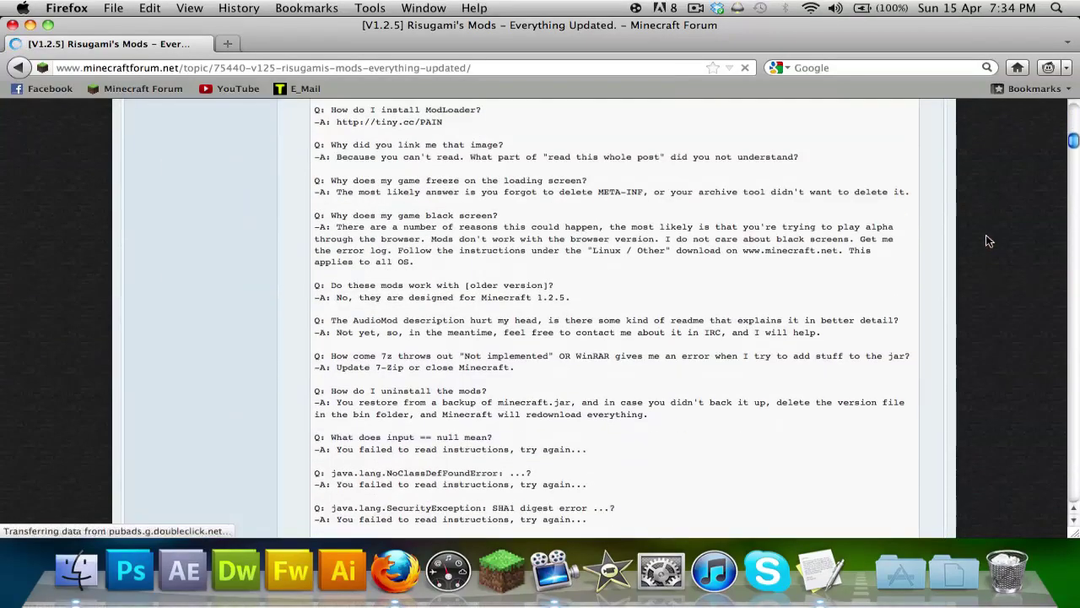
scroll(987, 240, "down", 10)
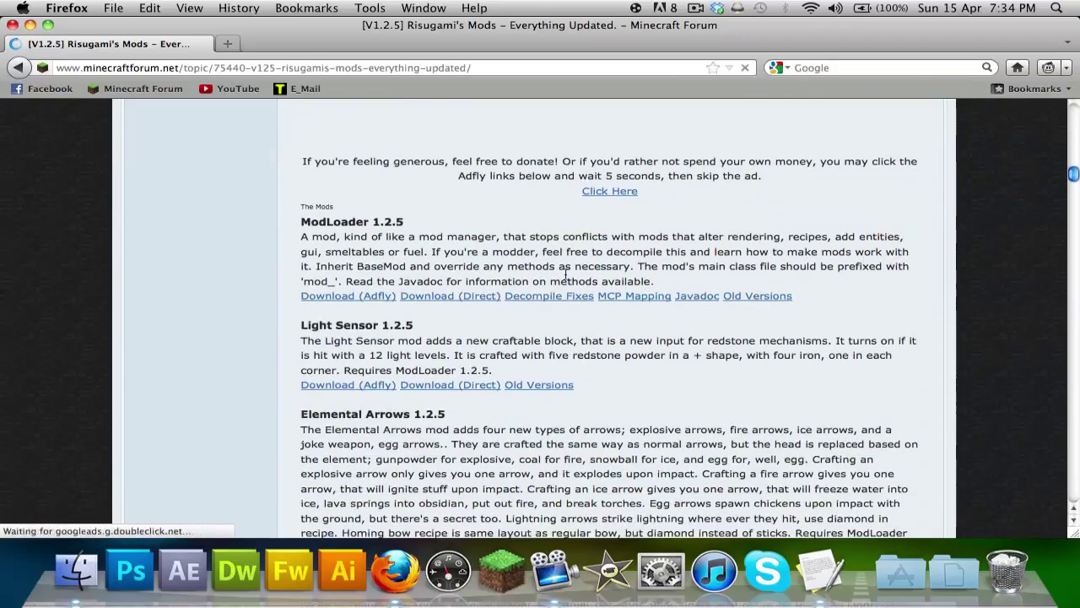
scroll(494, 140, "up", 5)
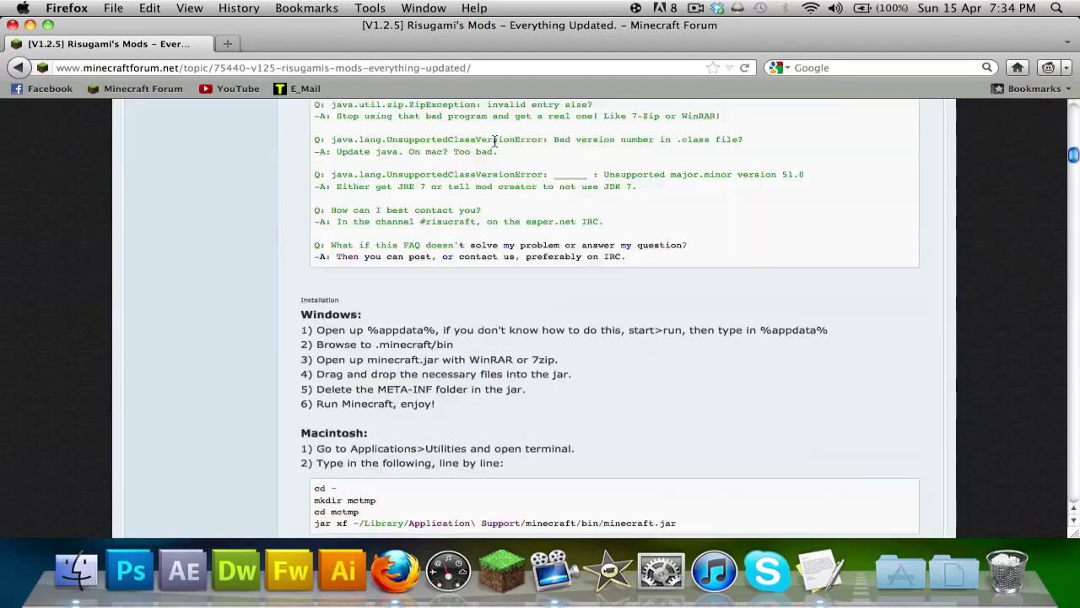
scroll(494, 140, "up", 10)
scroll(495, 140, "down", 8)
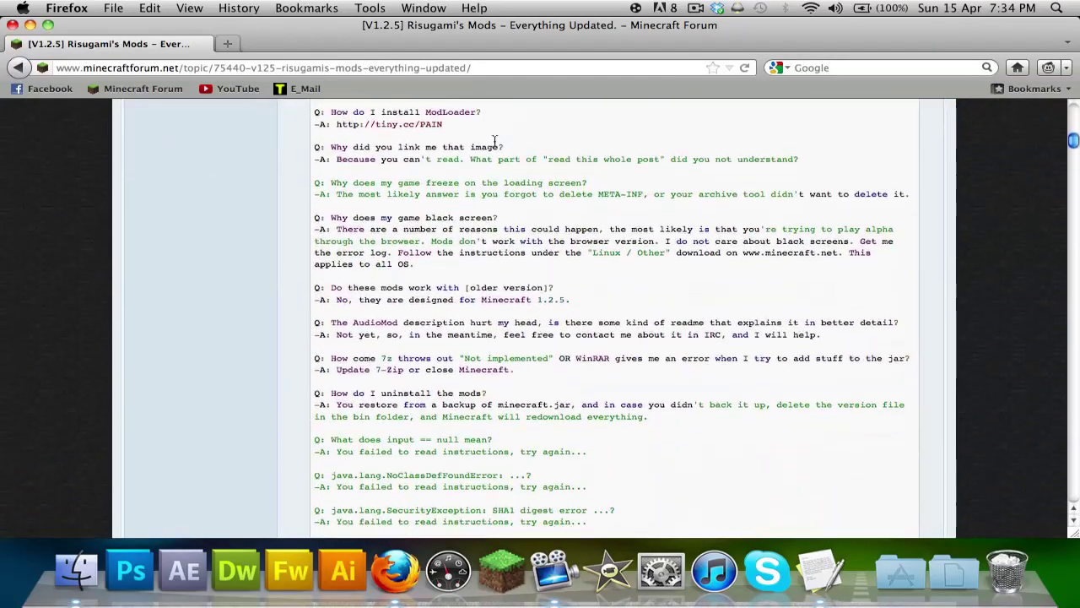
scroll(494, 140, "down", 10)
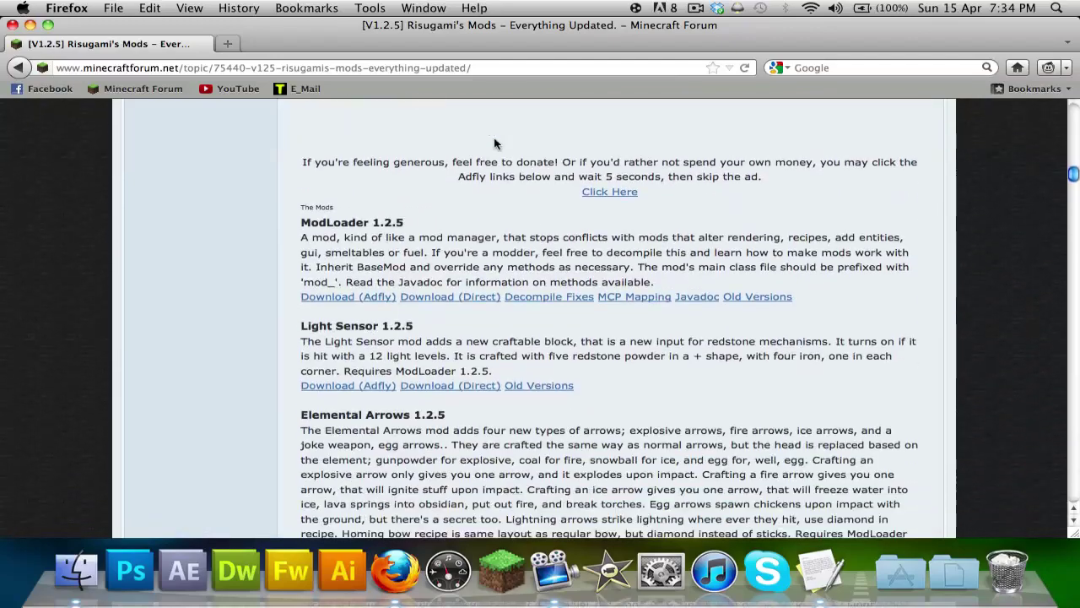
scroll(494, 143, "down", 3)
left_click(448, 217)
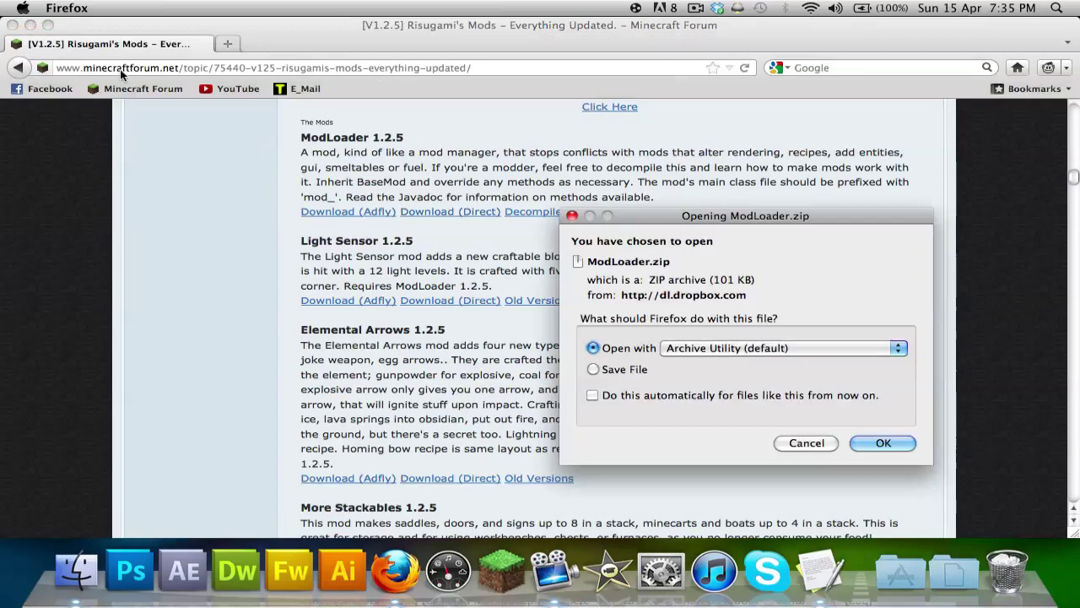
left_click(865, 445)
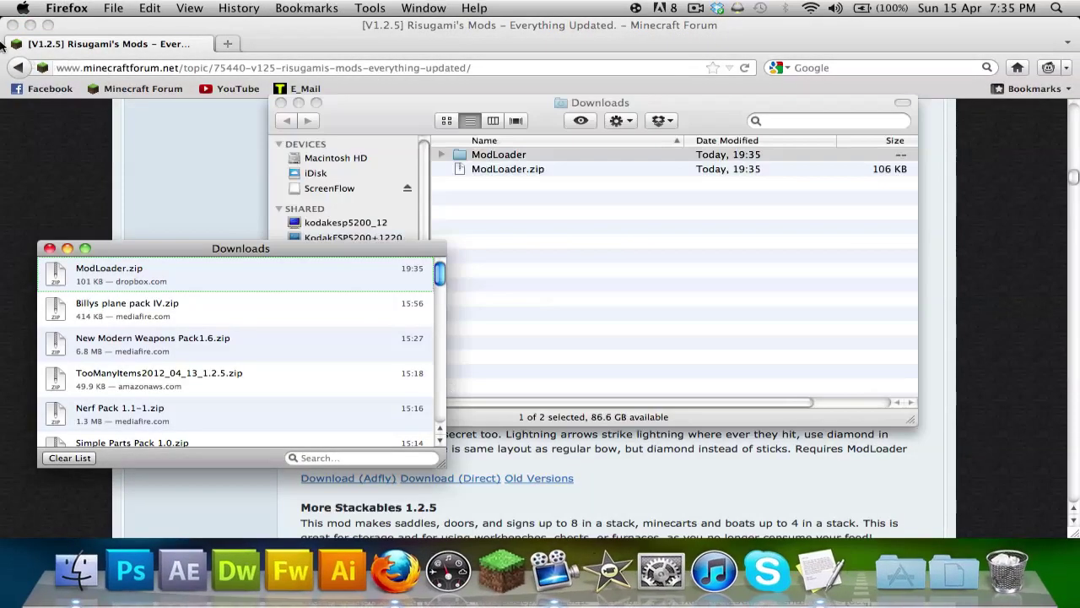
Move the ModLoader folder from Downloads to the Desktop, close the download windows, and restore Firefox.
left_click(30, 24)
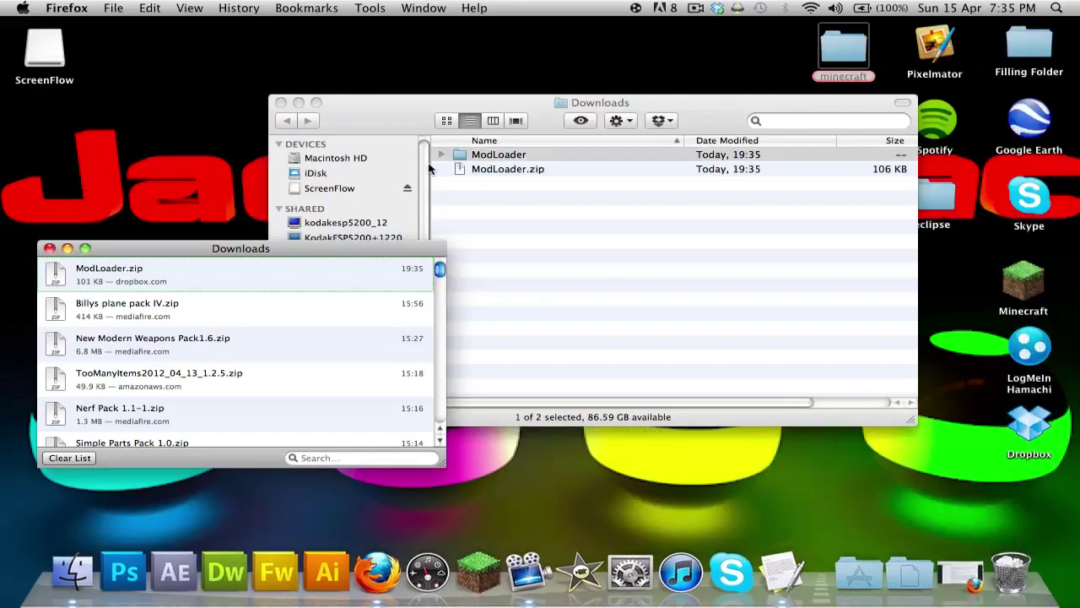
left_click_drag(465, 155, 206, 52)
left_click(281, 103)
left_click(49, 248)
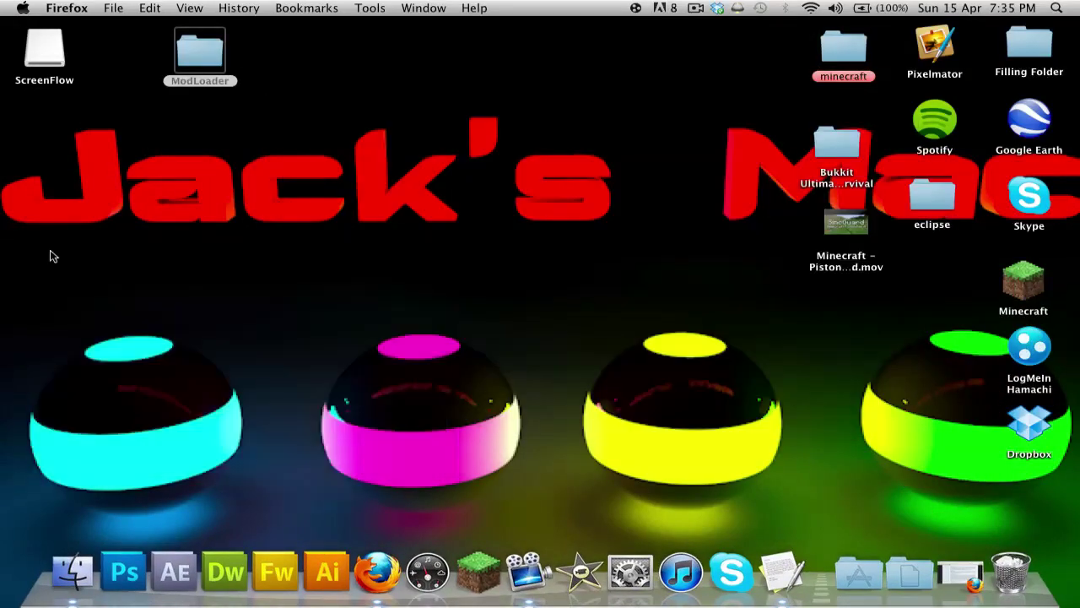
left_click_drag(448, 56, 293, 54)
left_click(969, 569)
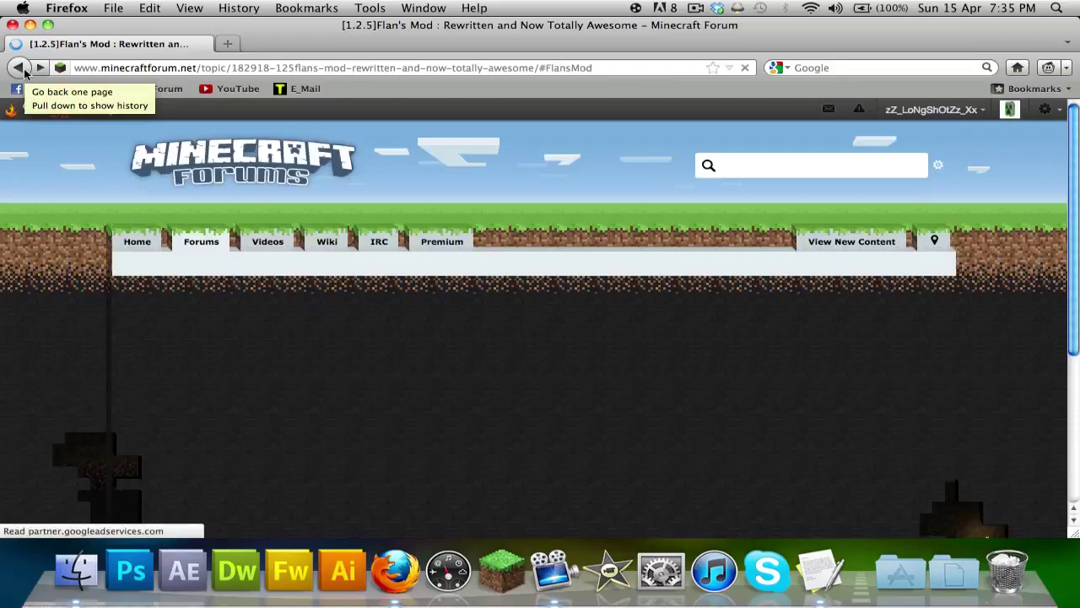
Scroll to the Installation list and open the SDK's ModLoaderMp thread for the 1.2.5 client.
scroll(633, 271, "down", 10)
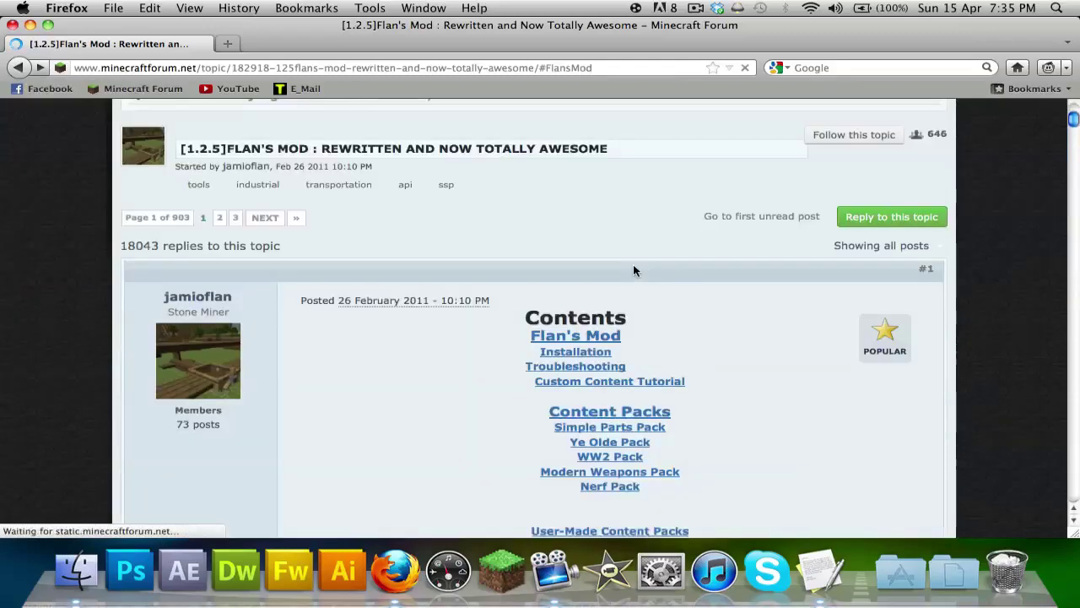
scroll(634, 270, "down", 15)
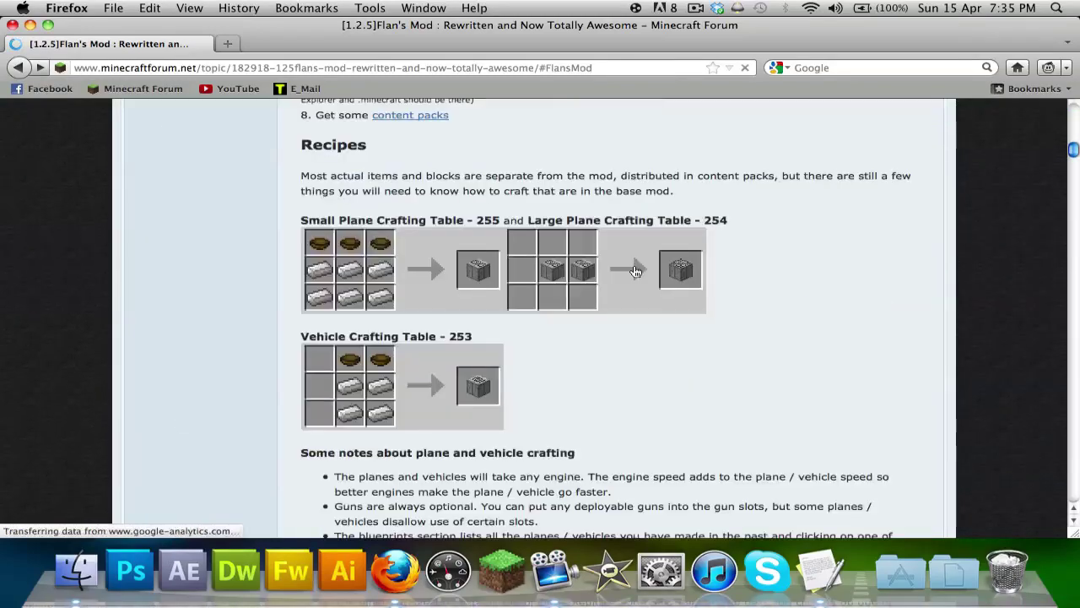
scroll(634, 270, "down", 5)
scroll(634, 270, "up", 20)
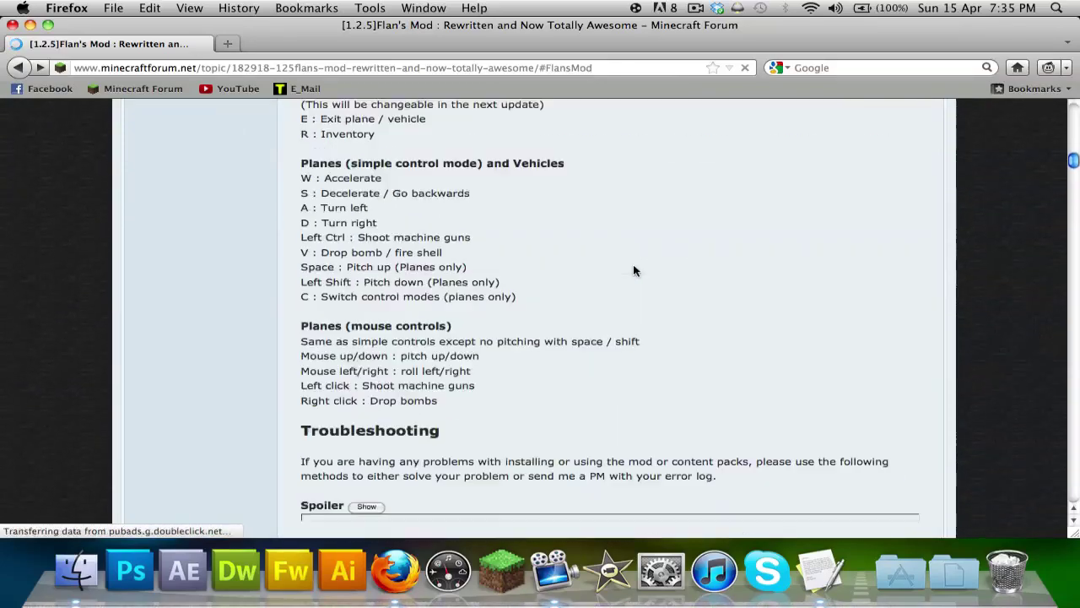
scroll(634, 270, "down", 2)
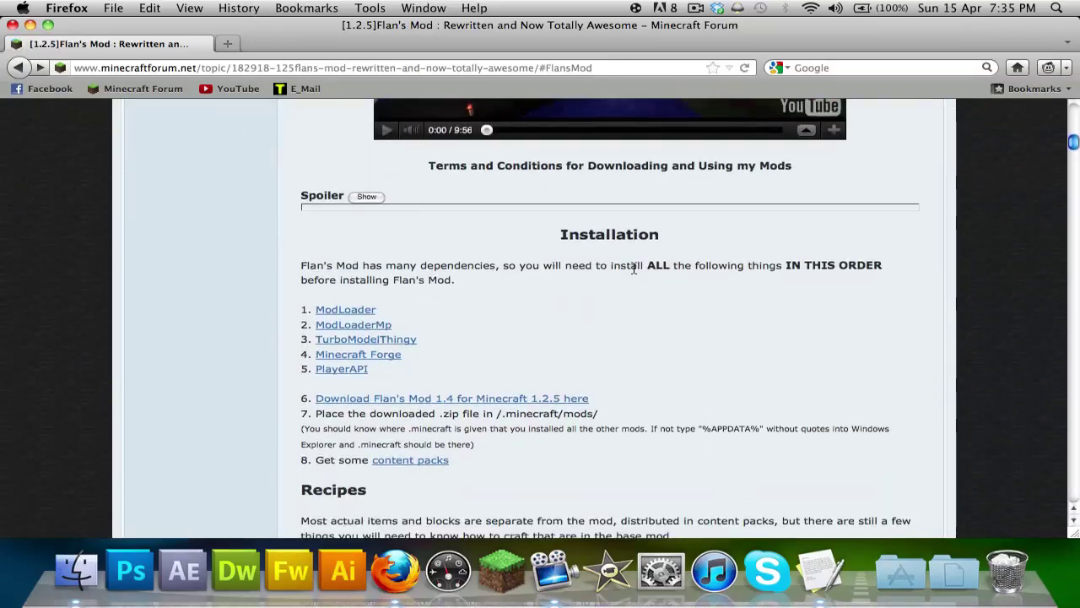
left_click(364, 326)
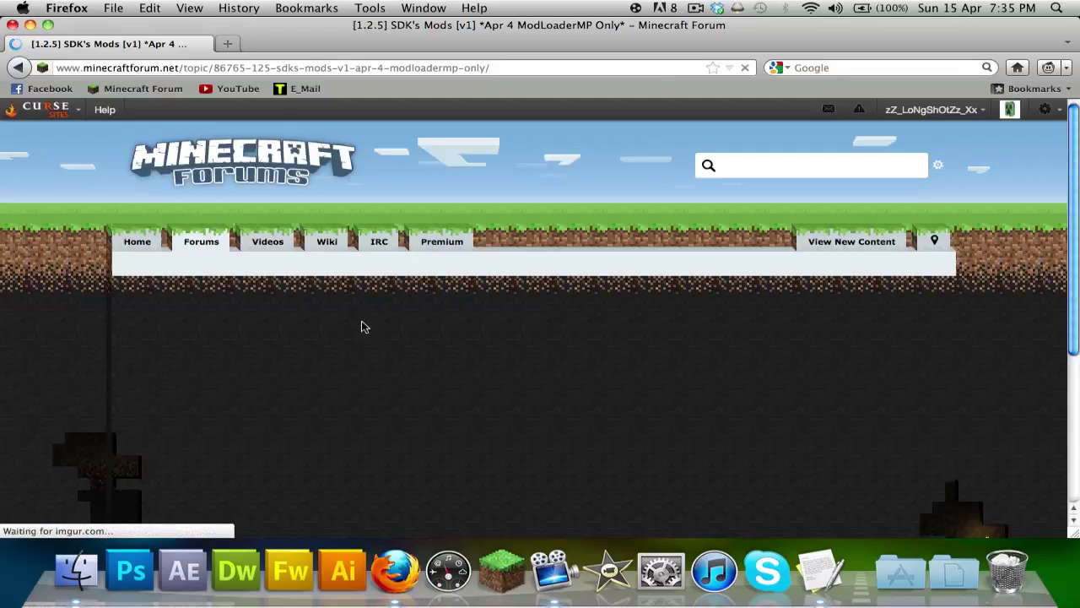
scroll(364, 327, "down", 10)
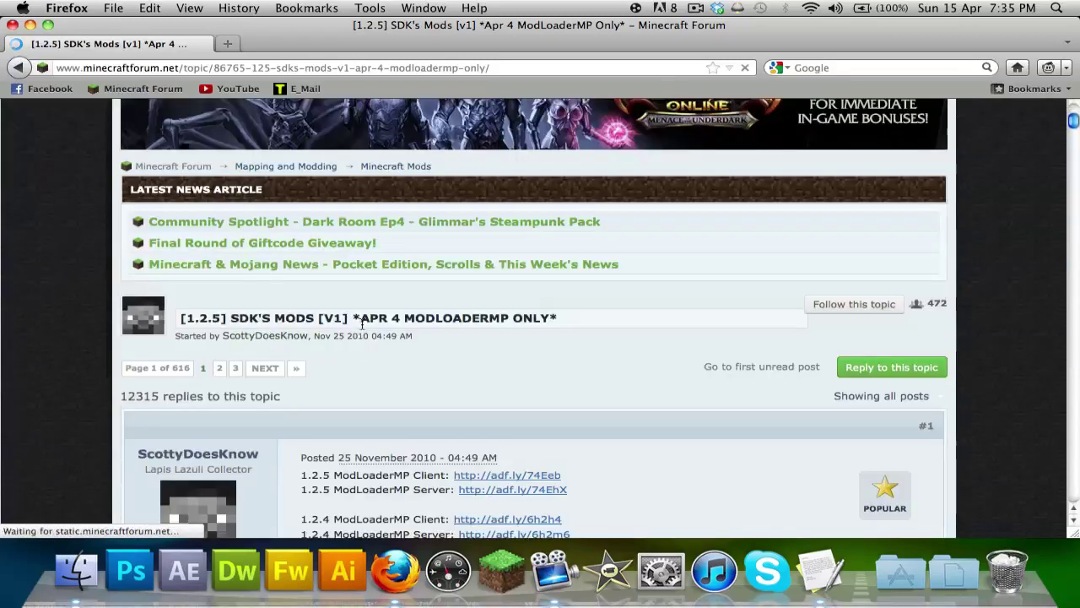
scroll(363, 325, "up", 2)
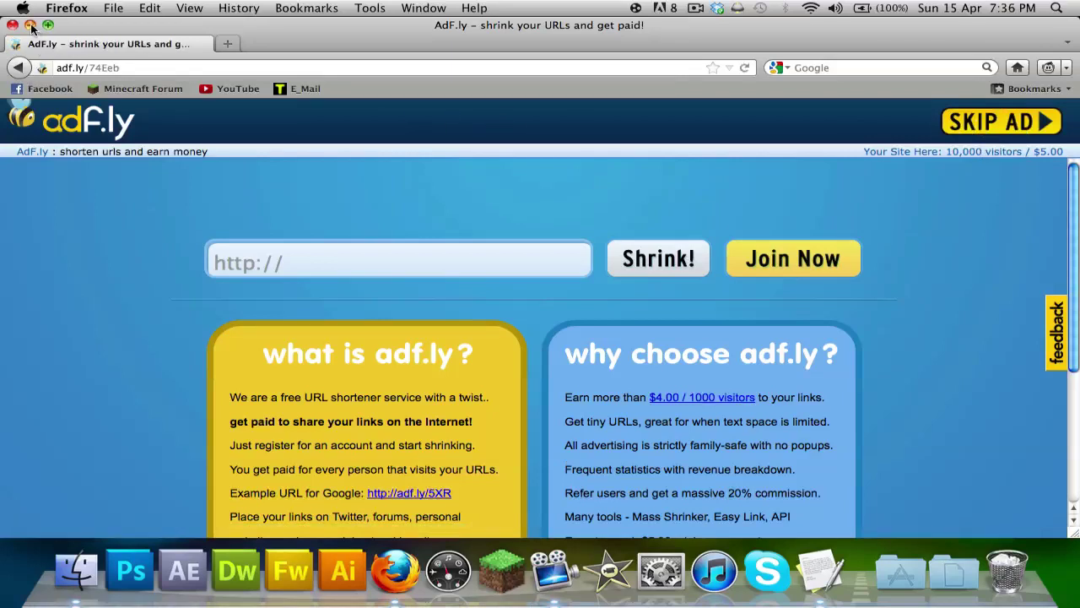
Open the ModLoaderMP 1.2.5 v1 zip, move its folder to the Desktop, and close the download windows.
left_click(895, 441)
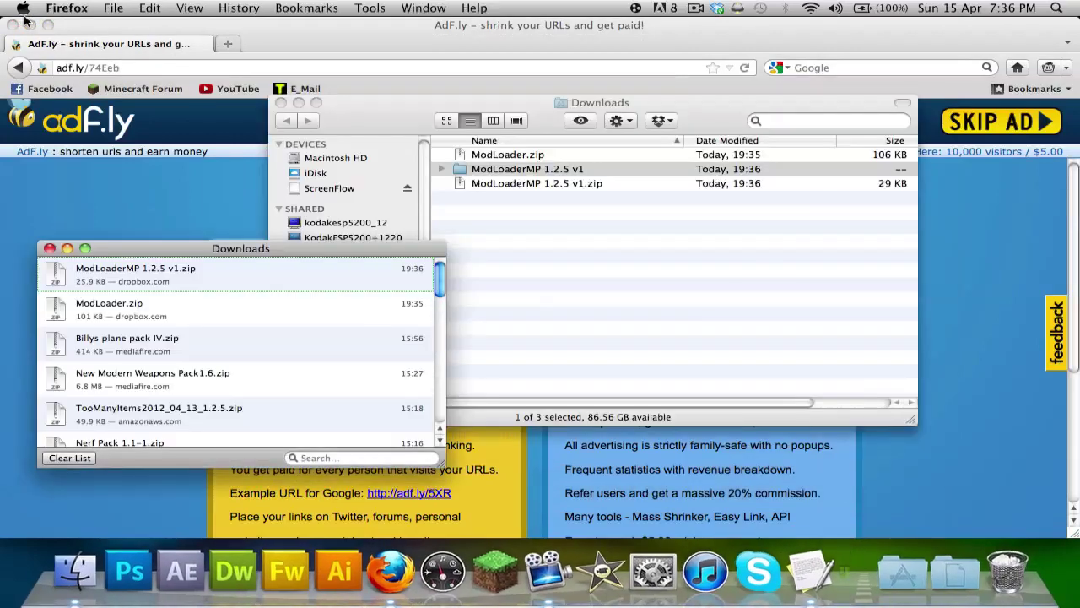
left_click(30, 25)
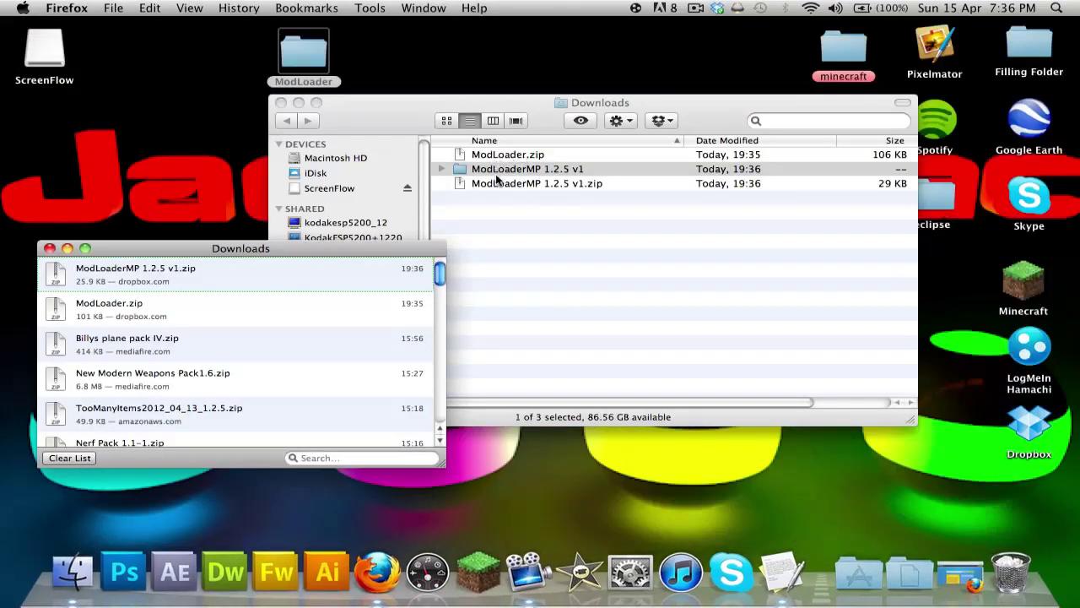
left_click_drag(205, 178, 204, 179)
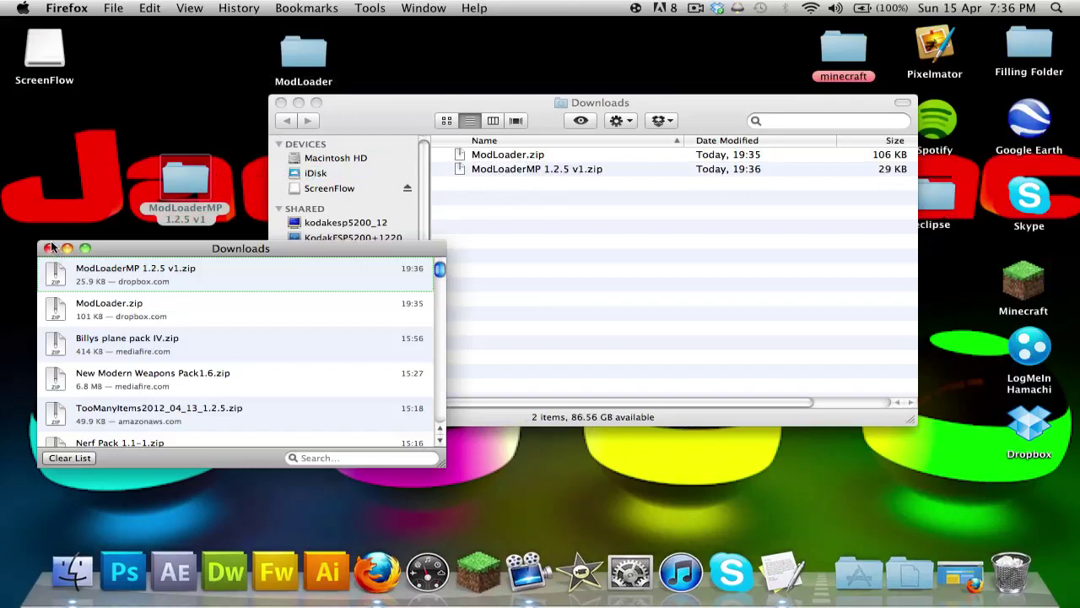
left_click(50, 248)
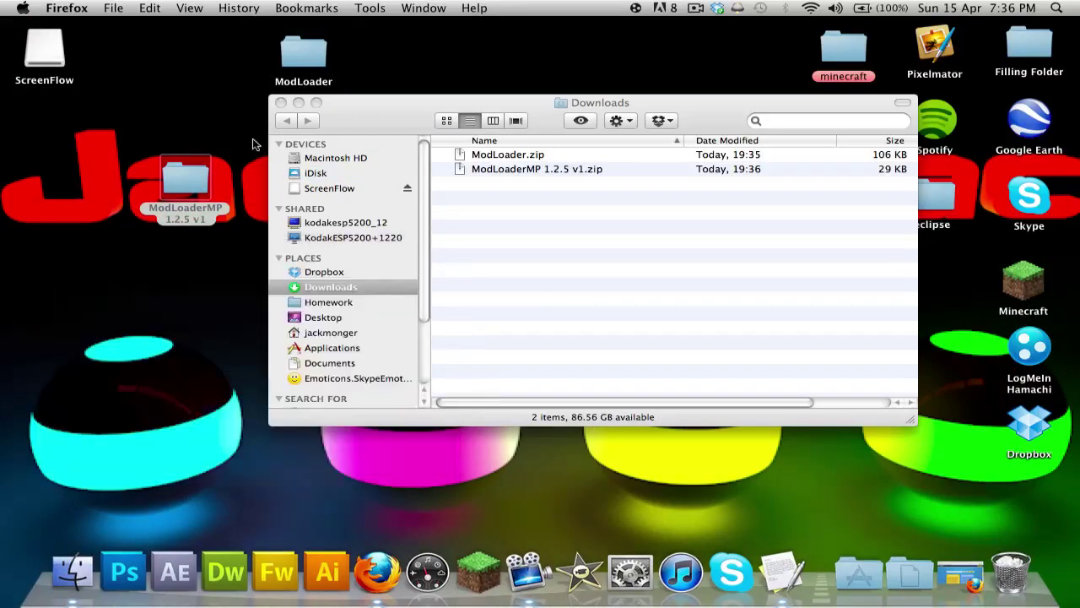
left_click(281, 102)
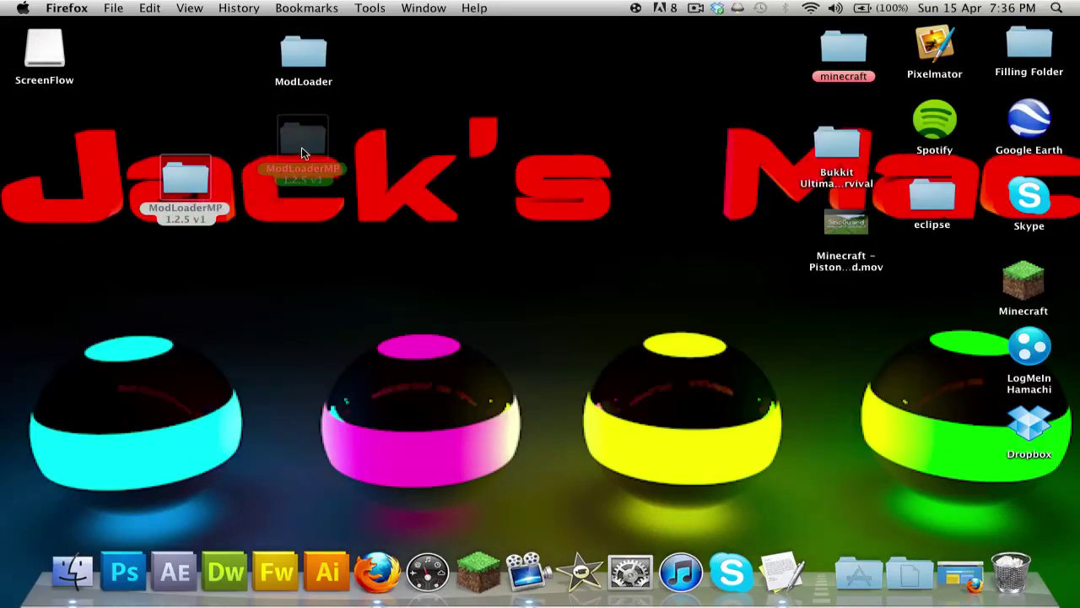
left_click_drag(301, 148, 298, 167)
left_click(376, 571)
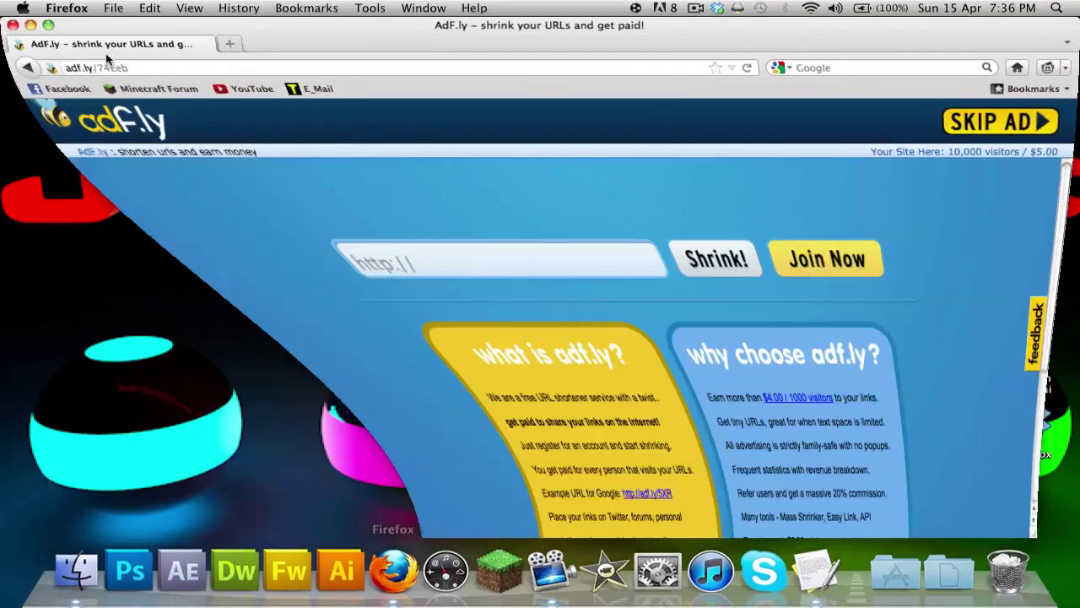
Return to the Flan's Mod thread and open the TurboModelThingy link from its installation list.
left_click(18, 67)
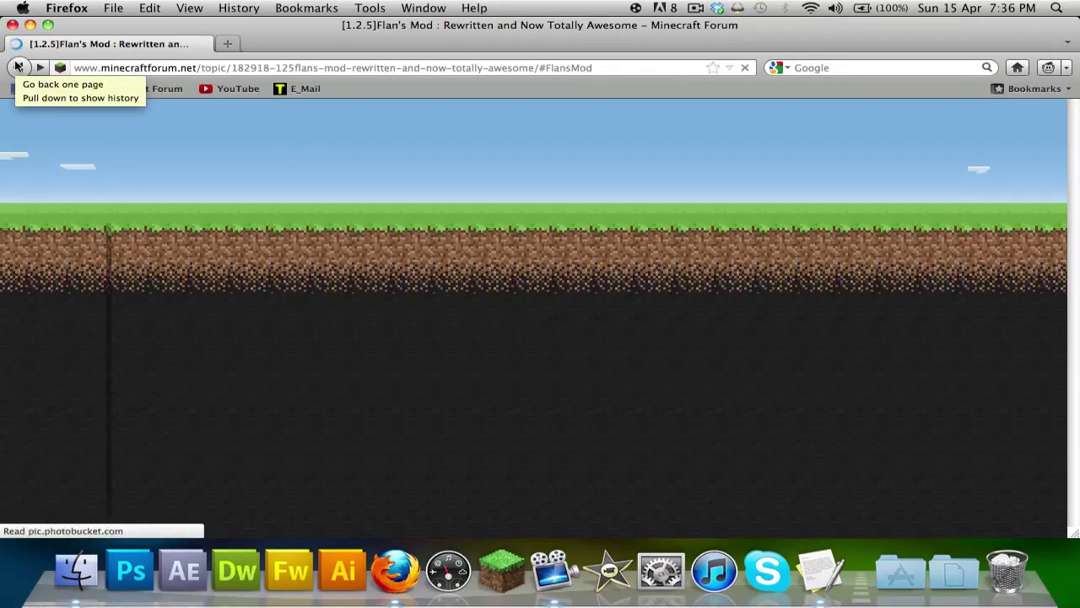
scroll(725, 264, "down", 5)
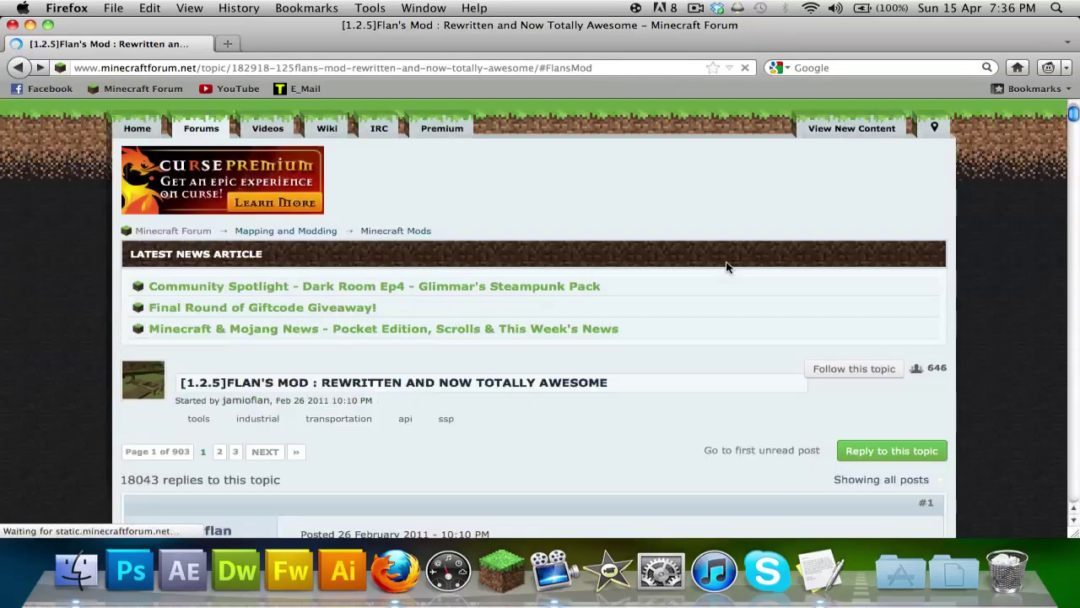
left_click(565, 325)
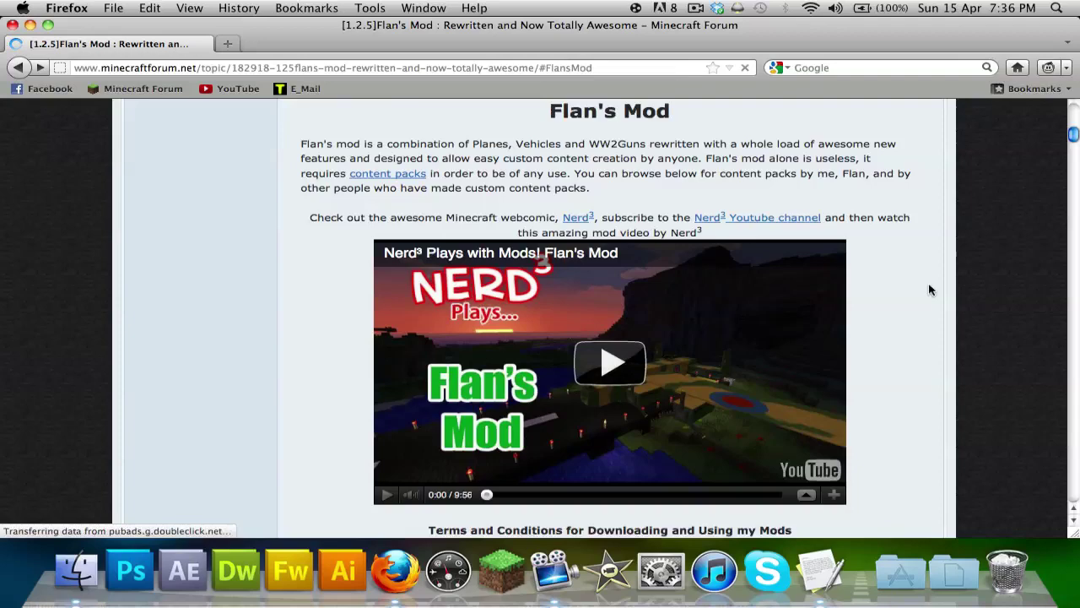
scroll(911, 298, "down", 3)
scroll(911, 296, "down", 5)
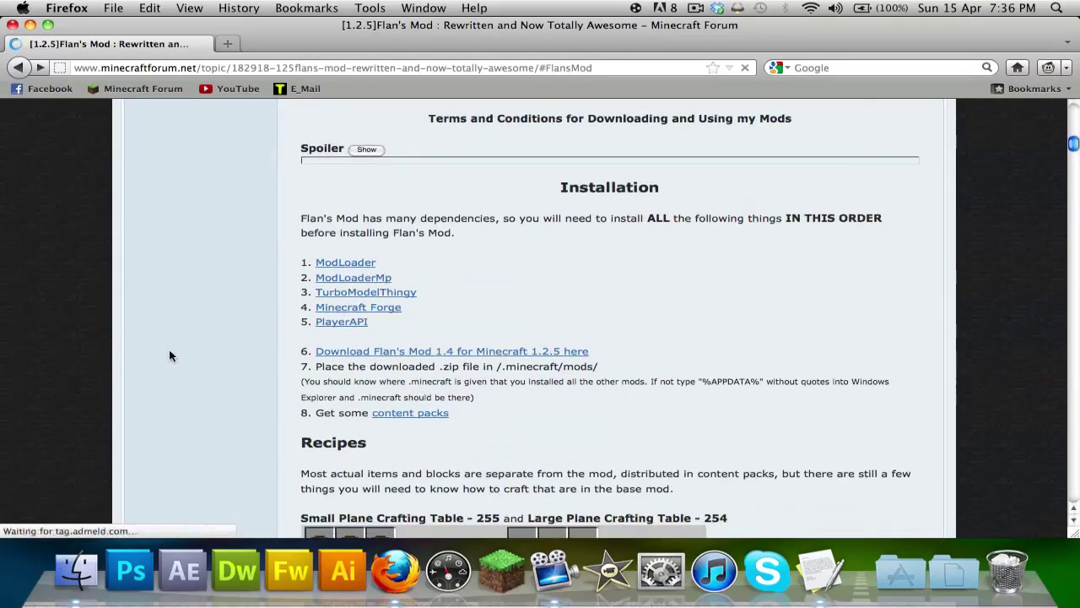
left_click(353, 299)
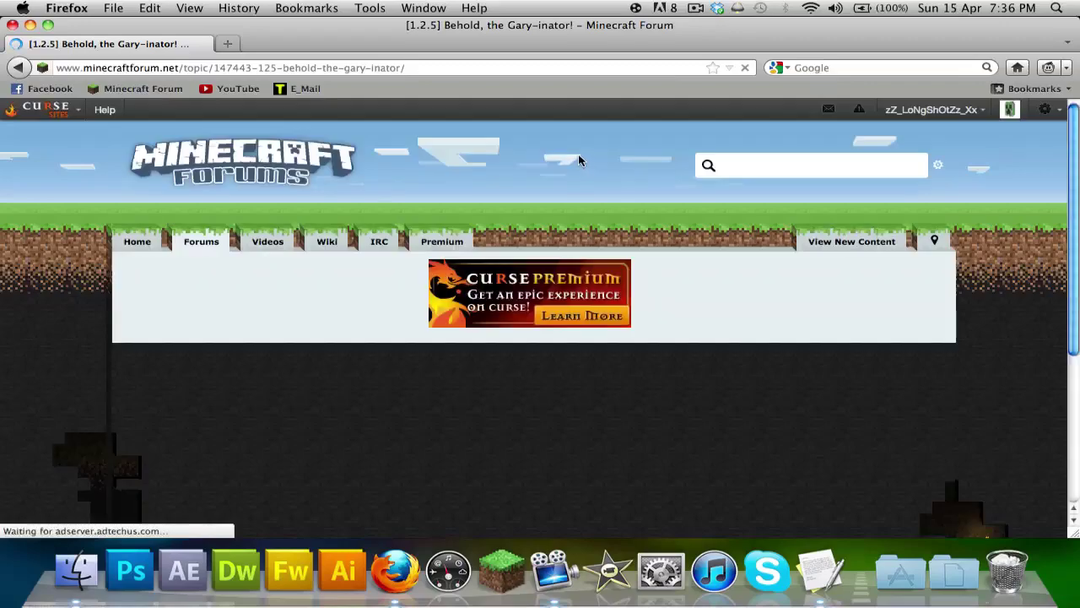
Direct-download the Turbo Model Thingy v2.3.7 zip and confirm opening it.
scroll(576, 152, "down", 10)
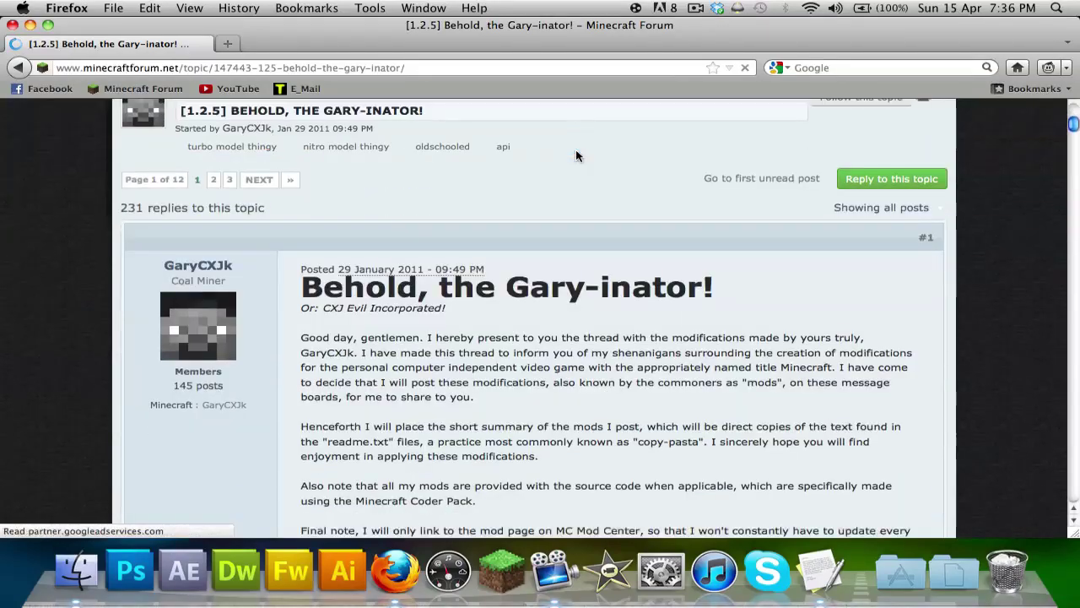
scroll(577, 155, "down", 5)
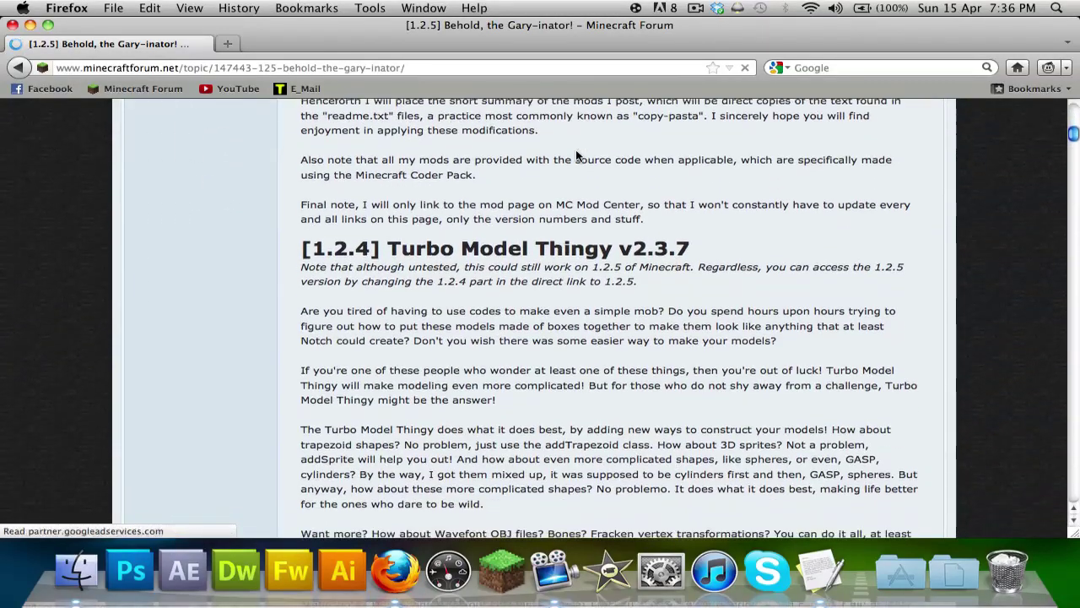
triple_click(297, 253)
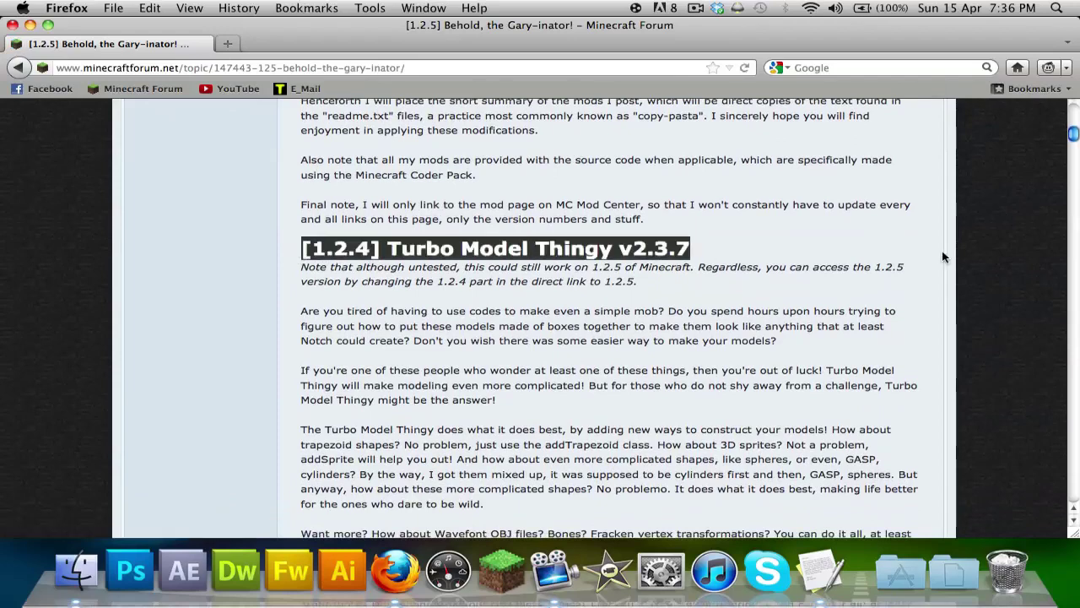
scroll(459, 221, "down", 2)
left_click_drag(302, 199, 677, 200)
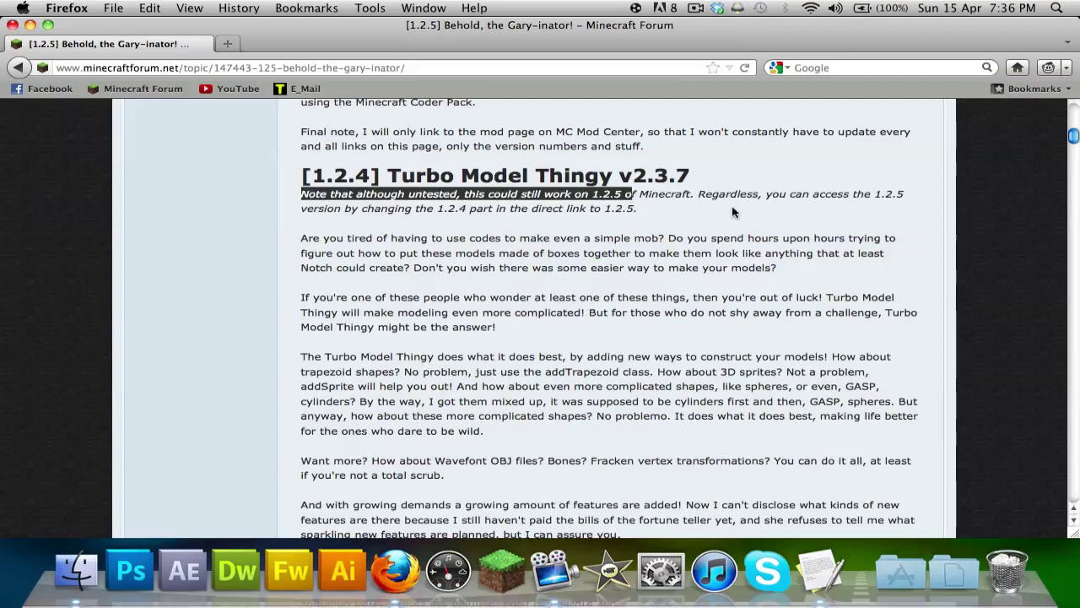
left_click(835, 217)
scroll(836, 217, "down", 6)
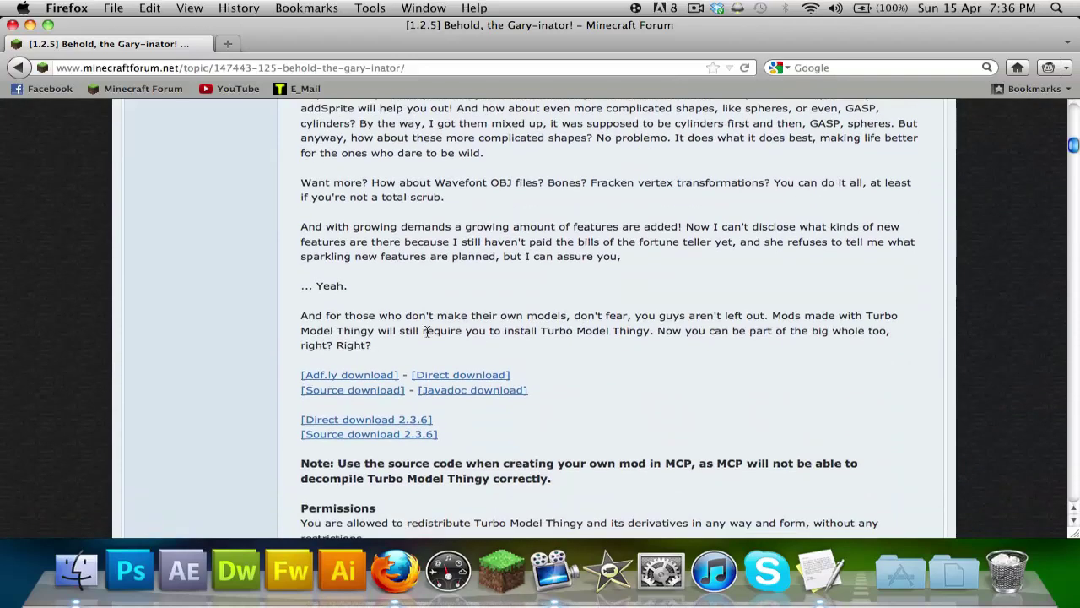
left_click(488, 376)
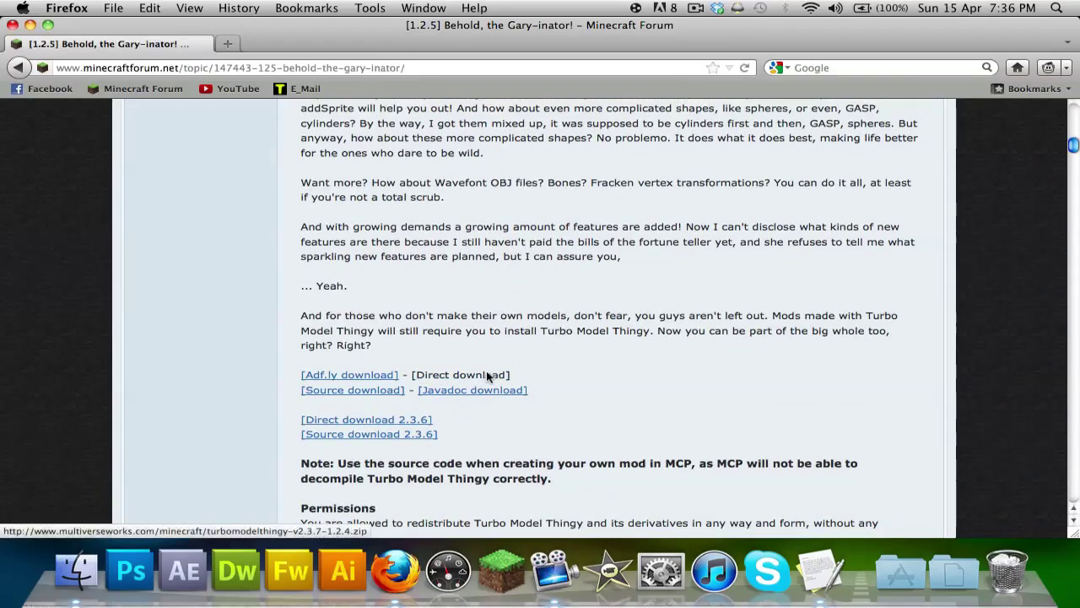
left_click(883, 442)
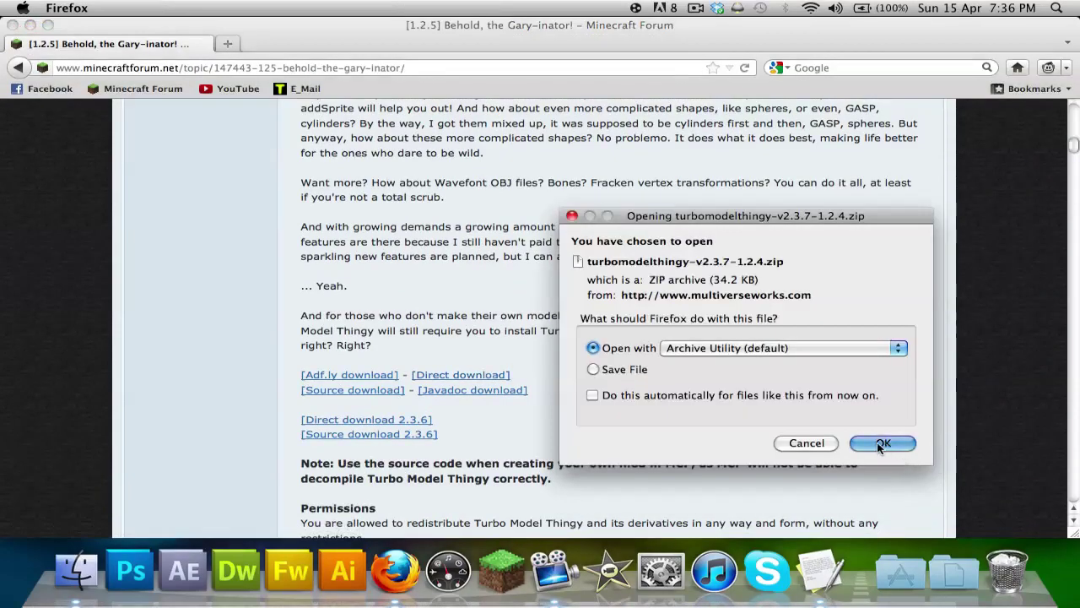
Move the turbomodelthingy-v2.3.7-1.2.4 folder from Downloads onto the desktop and close the download windows.
left_click(30, 24)
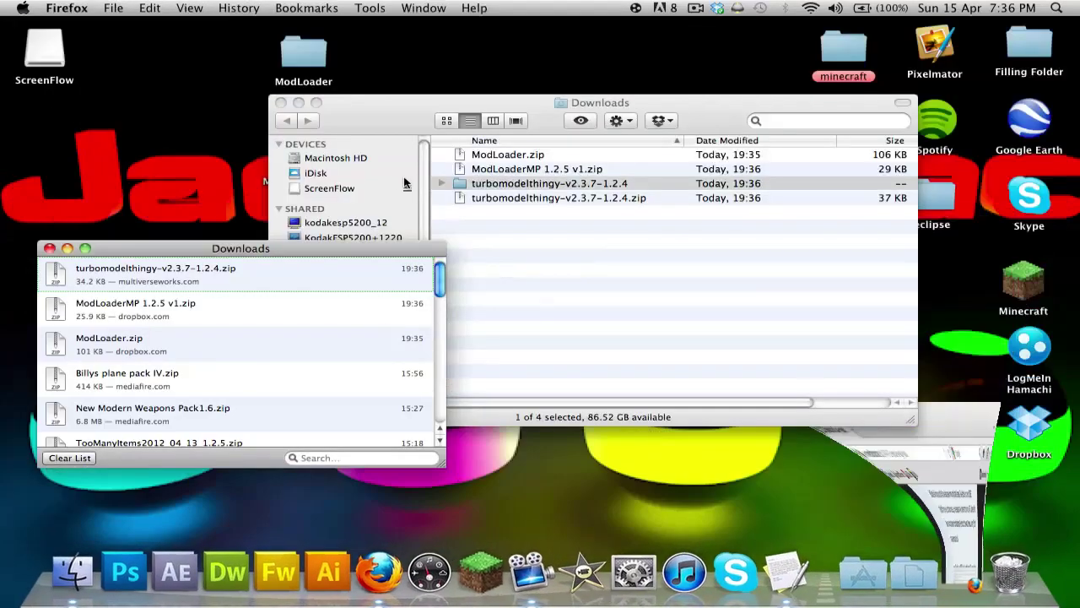
left_click_drag(373, 105, 721, 105)
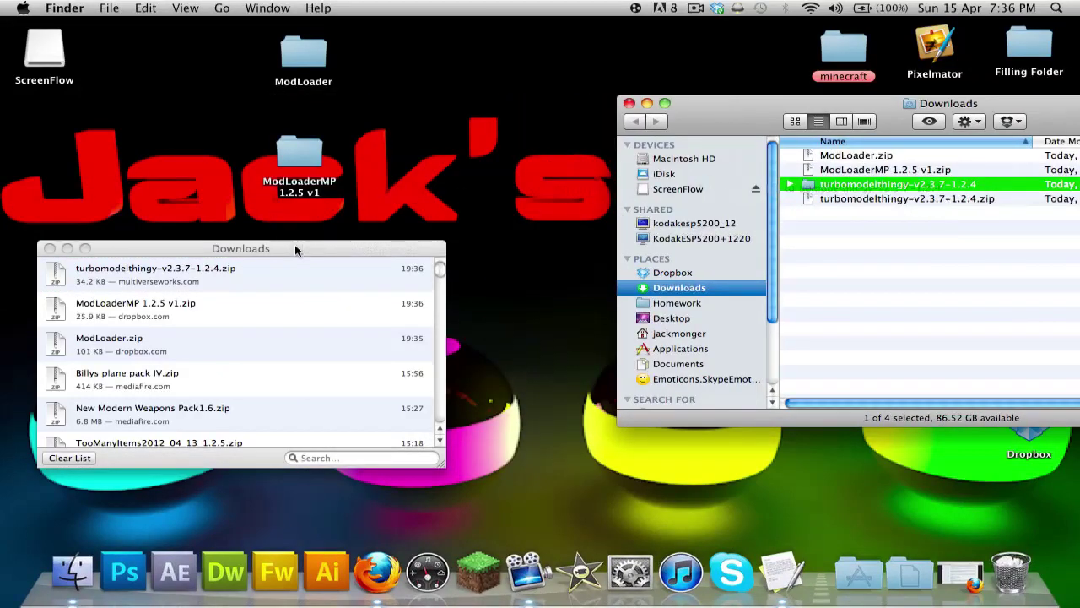
left_click(49, 248)
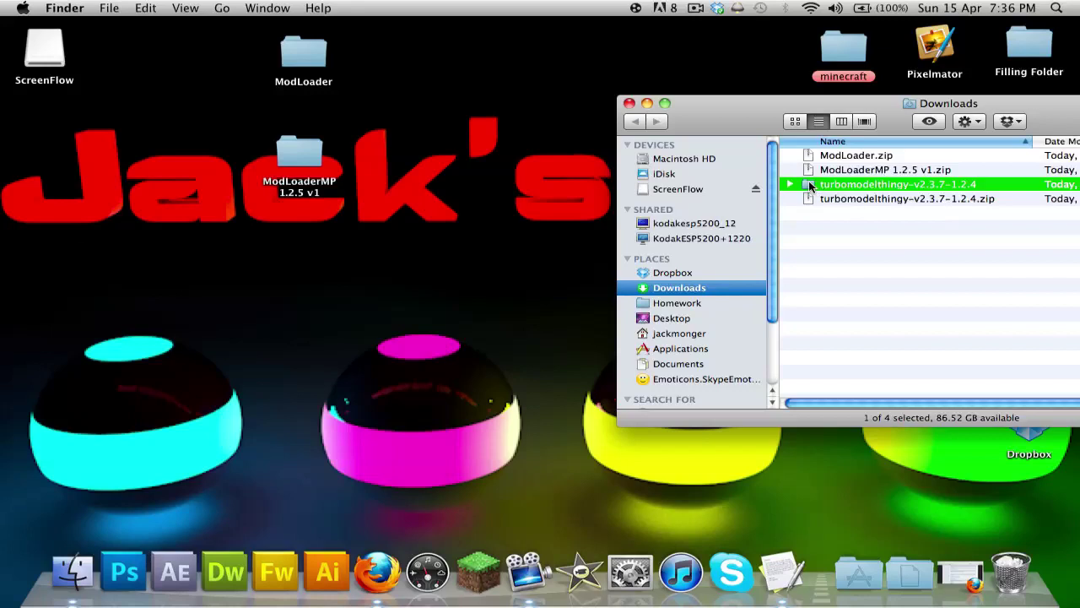
mouse_move(287, 273)
left_mouse_down()
mouse_move(322, 243)
mouse_move(299, 255)
left_mouse_up()
left_click(629, 103)
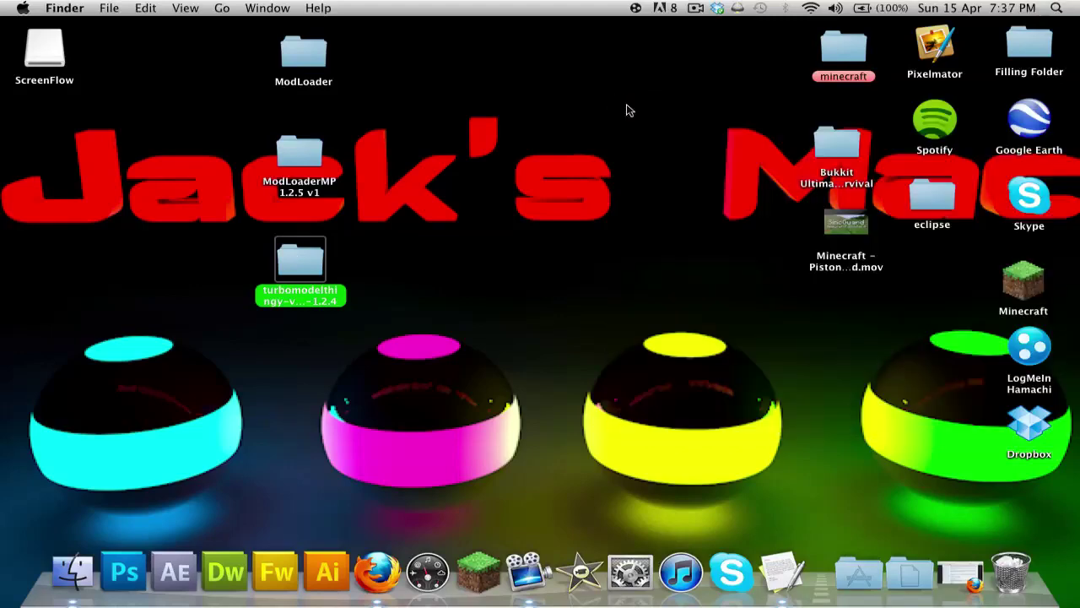
Return to the Flan's Mod thread's installation section and open the Minecraft Forge download topic.
left_click(960, 574)
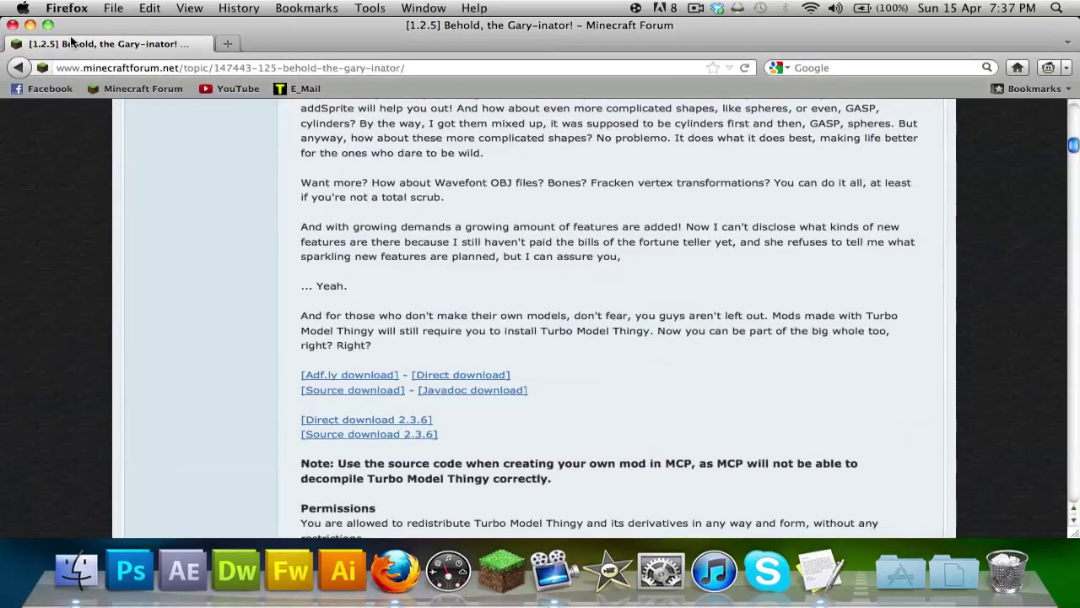
left_click(20, 66)
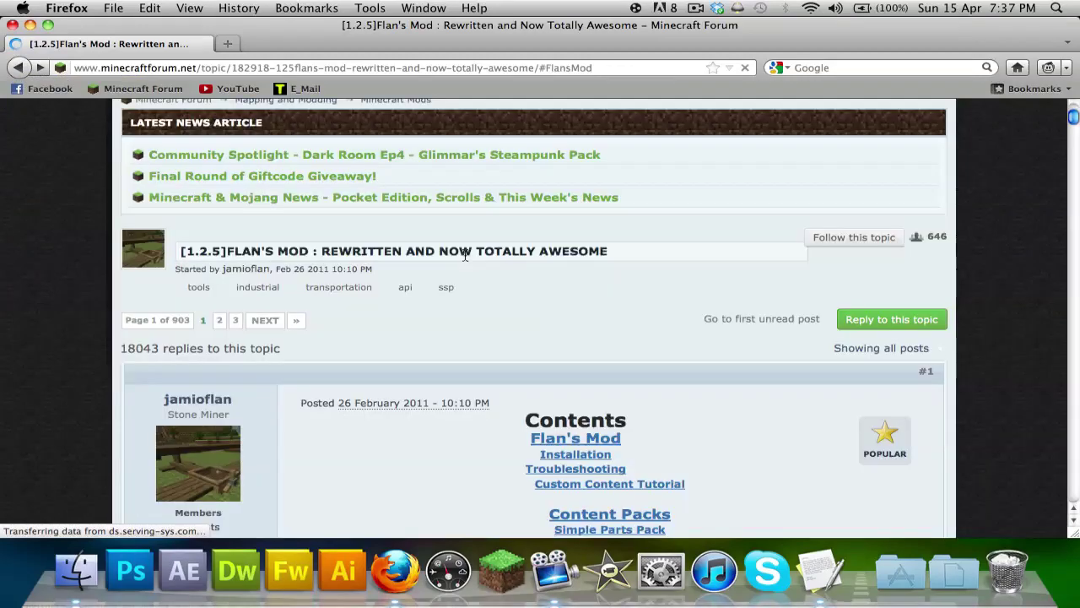
left_click(557, 245)
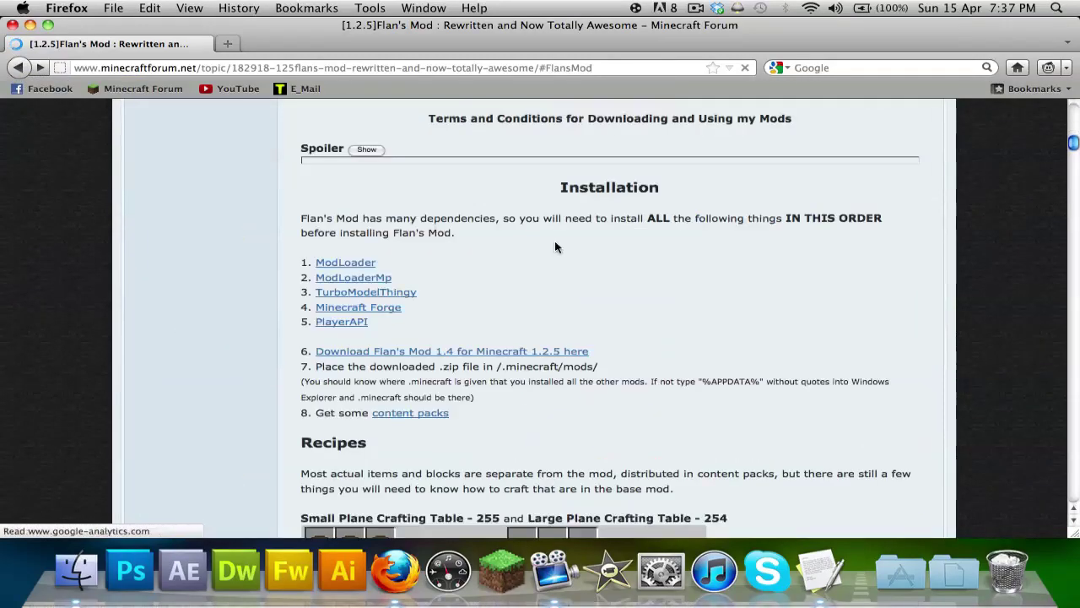
left_click(367, 303)
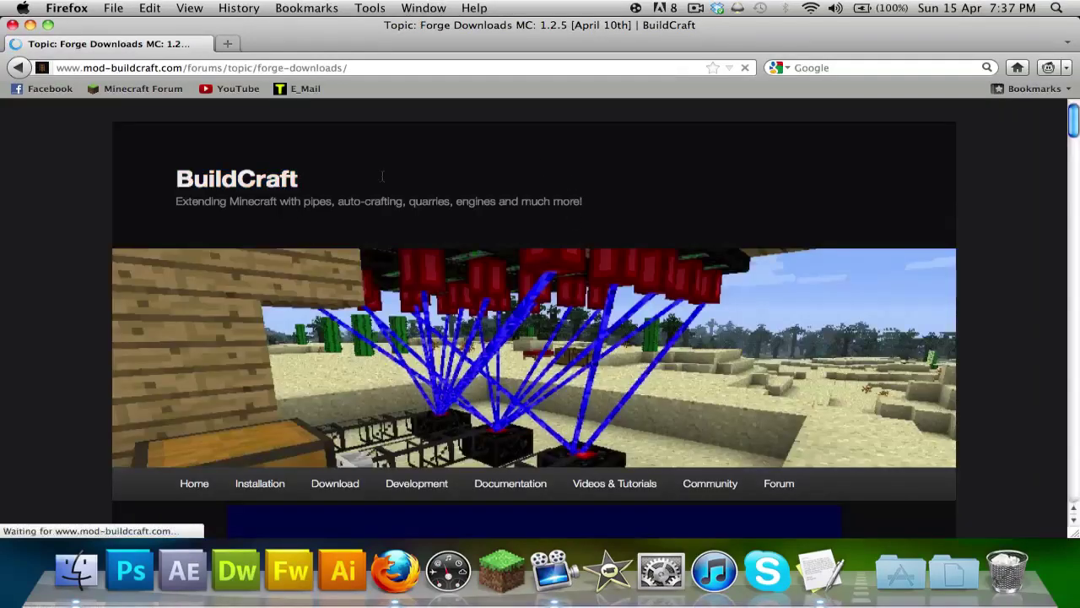
scroll(642, 354, "down", 5)
scroll(642, 353, "down", 1)
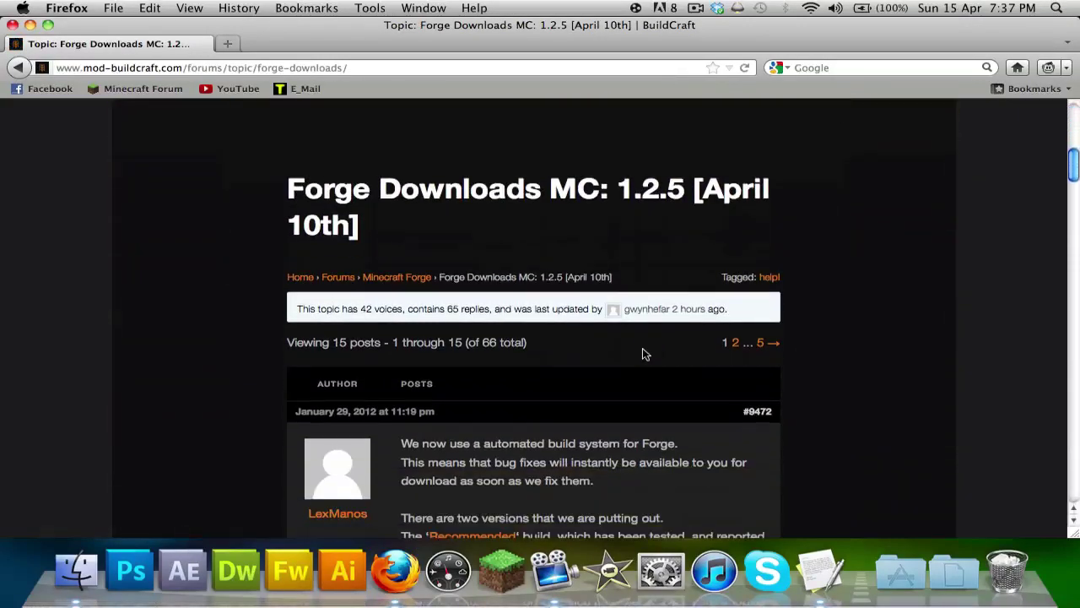
scroll(644, 355, "up", 6)
scroll(644, 354, "down", 9)
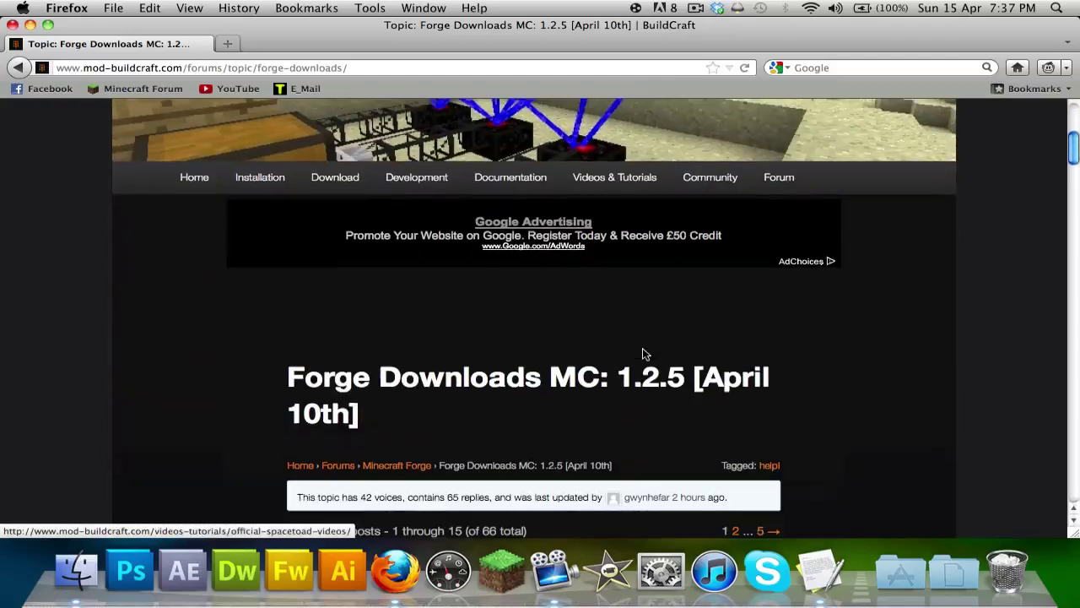
scroll(643, 354, "down", 1)
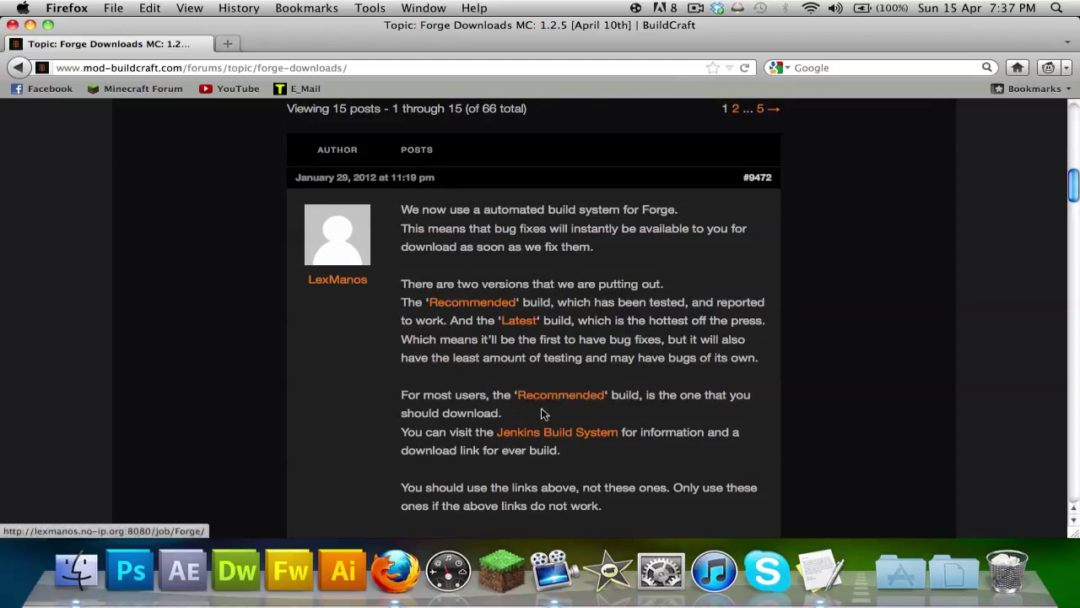
Download the recommended minecraftforge-client-3.0.1.75 zip from MediaFire and unpack it with Archive Utility.
left_click(572, 394)
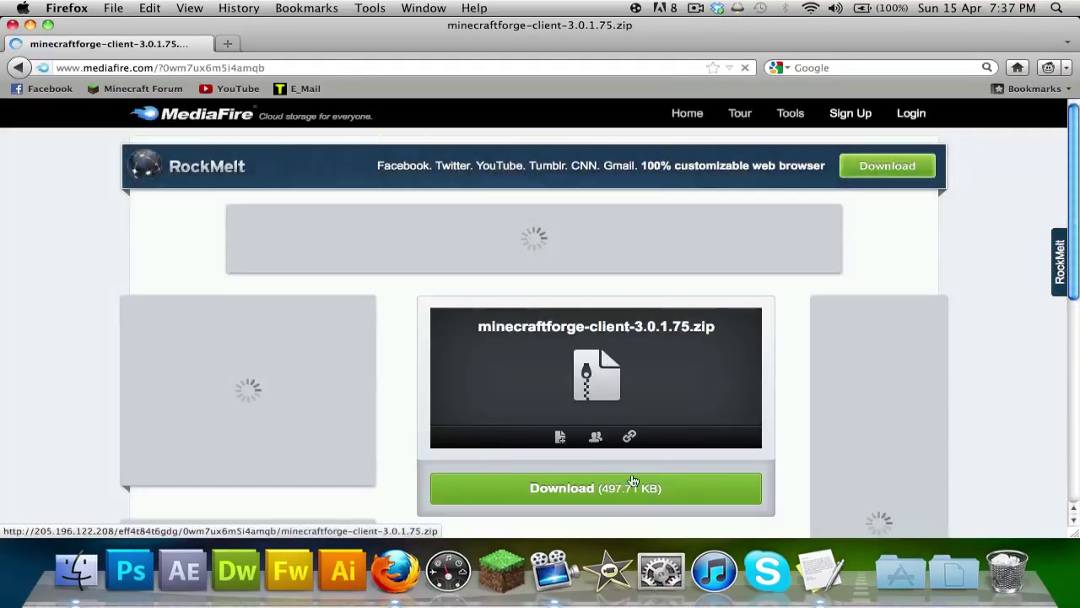
left_click(623, 489)
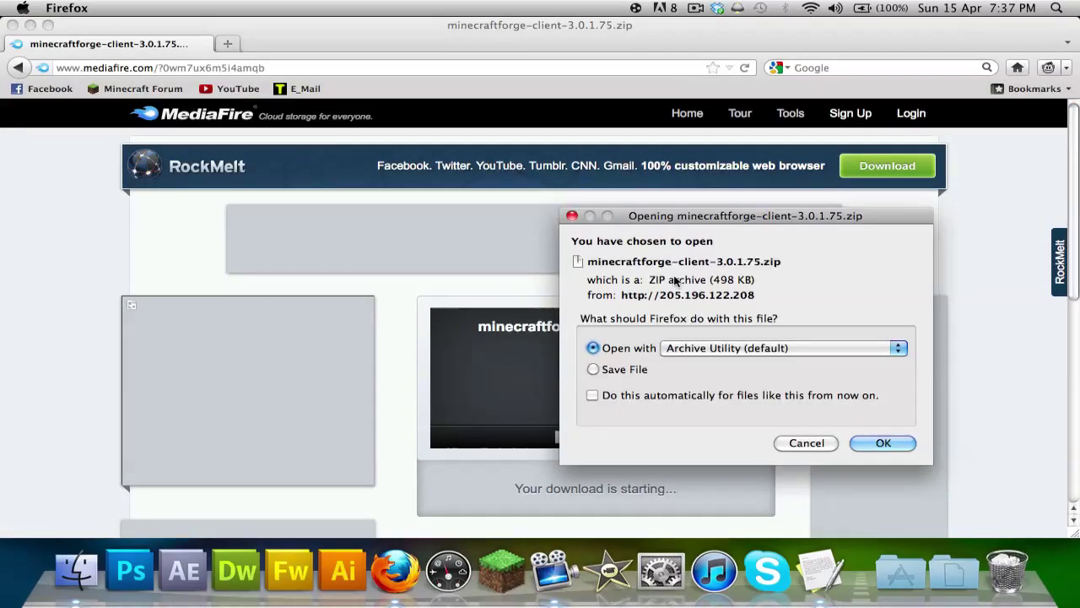
left_click(881, 439)
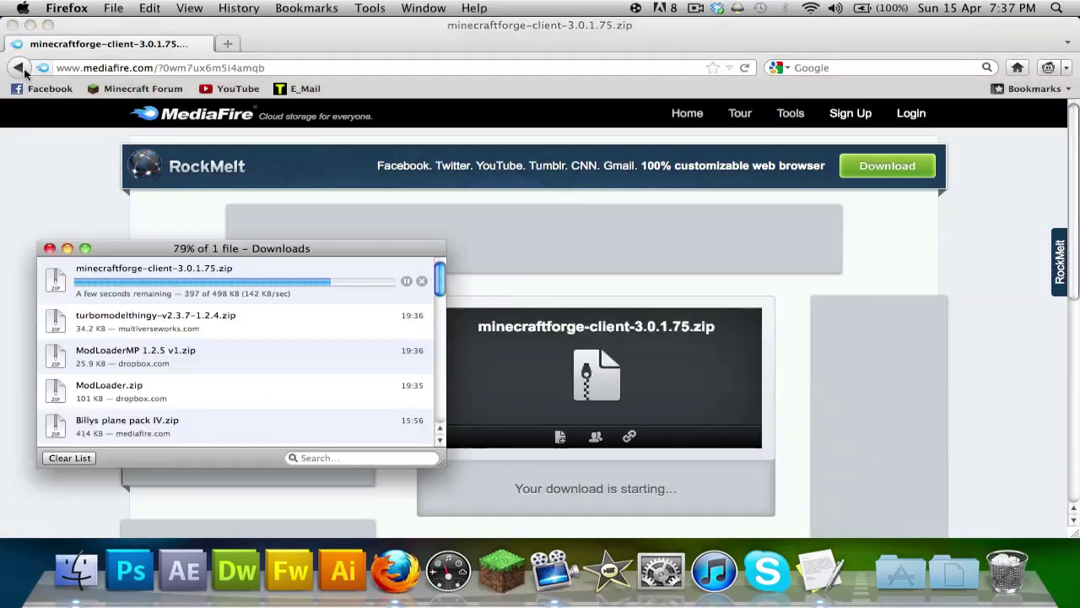
left_click(20, 69)
left_click(21, 71)
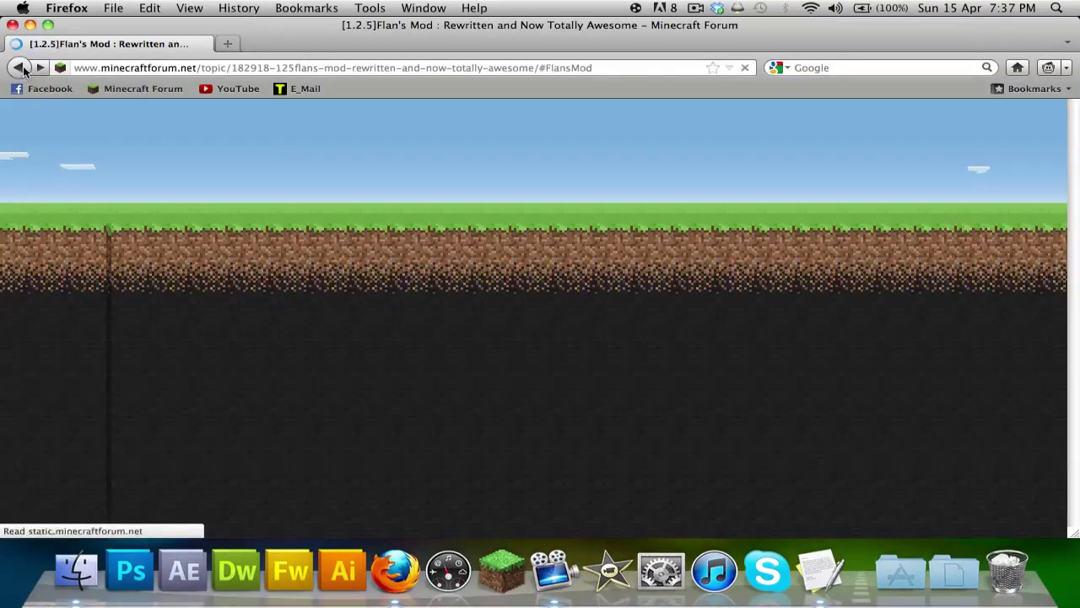
left_click(29, 25)
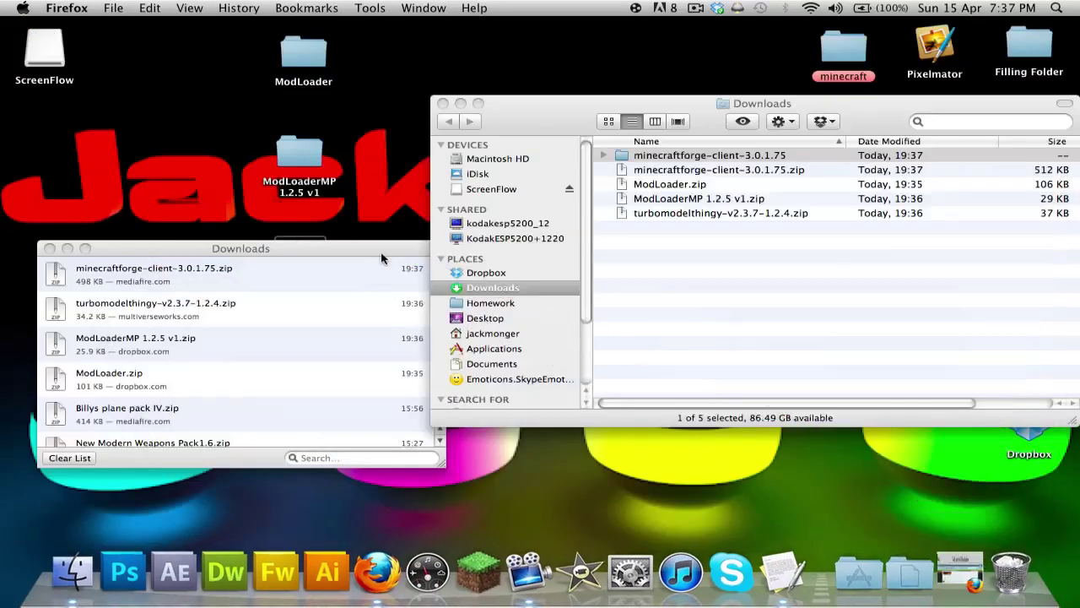
Move the minecraftforge-client-3.0.1.75 folder onto the desktop and close the Downloads window.
left_click(67, 248)
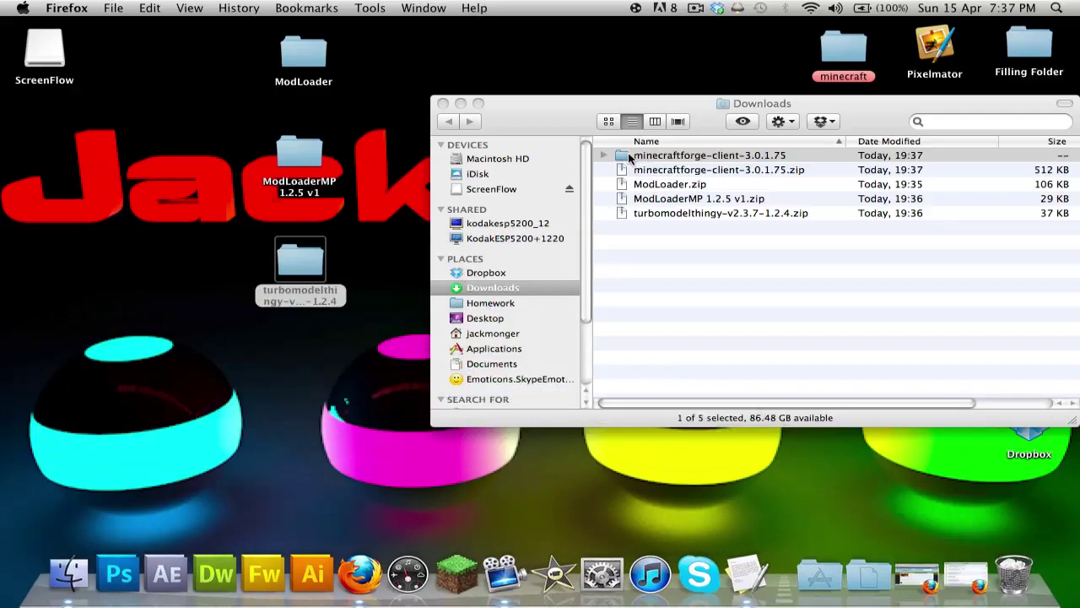
left_click_drag(628, 158, 312, 365)
left_click(443, 103)
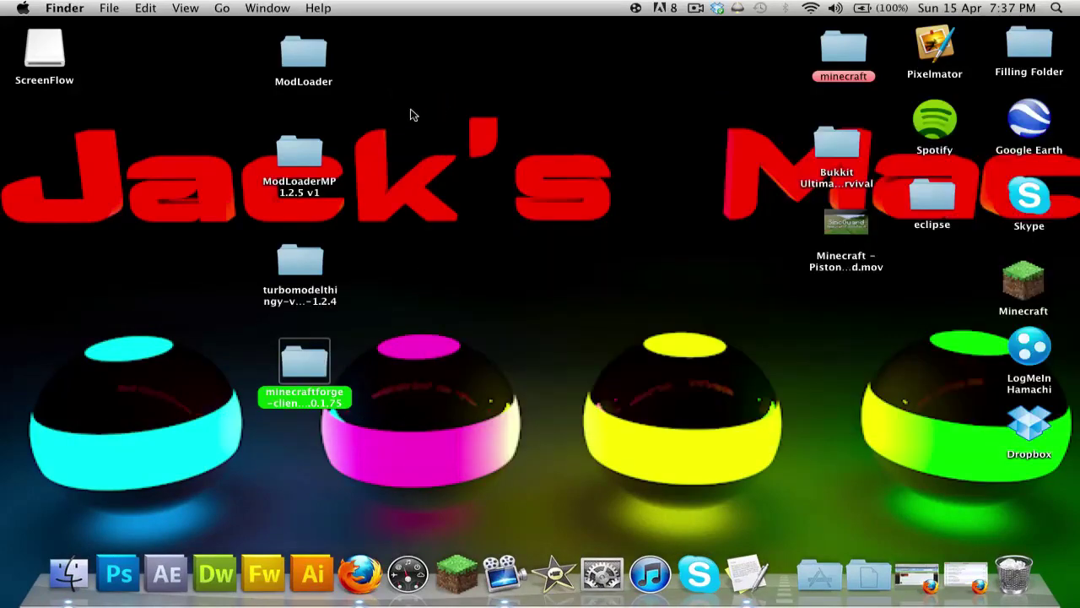
Stack the ModLoaderMP, turbomodelthingy and minecraftforge folders in one column on the desktop.
left_click_drag(310, 142, 317, 126)
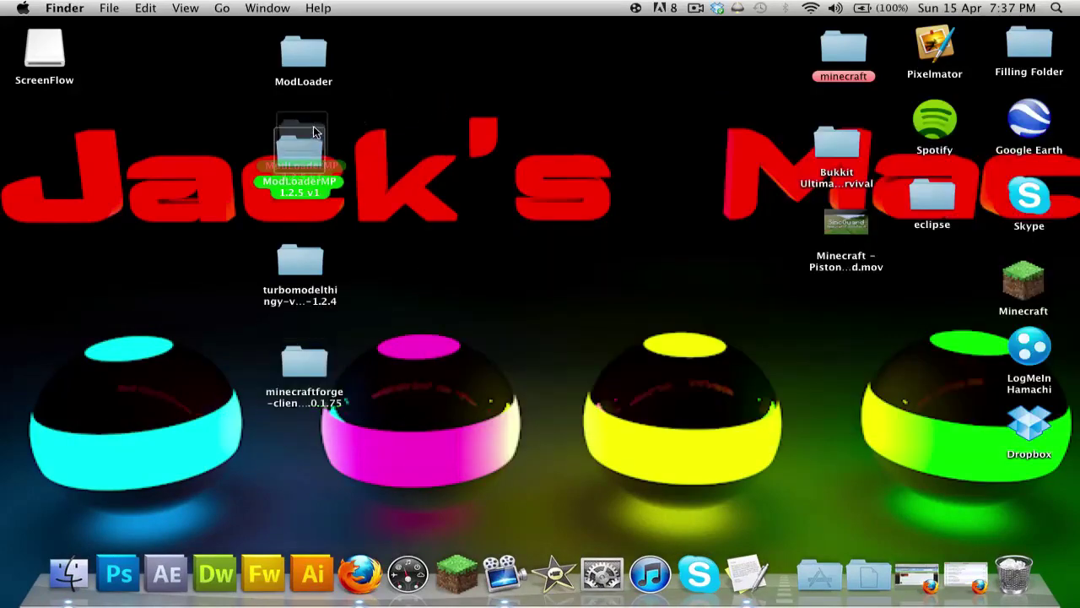
left_click(316, 242)
left_click_drag(312, 257, 315, 224)
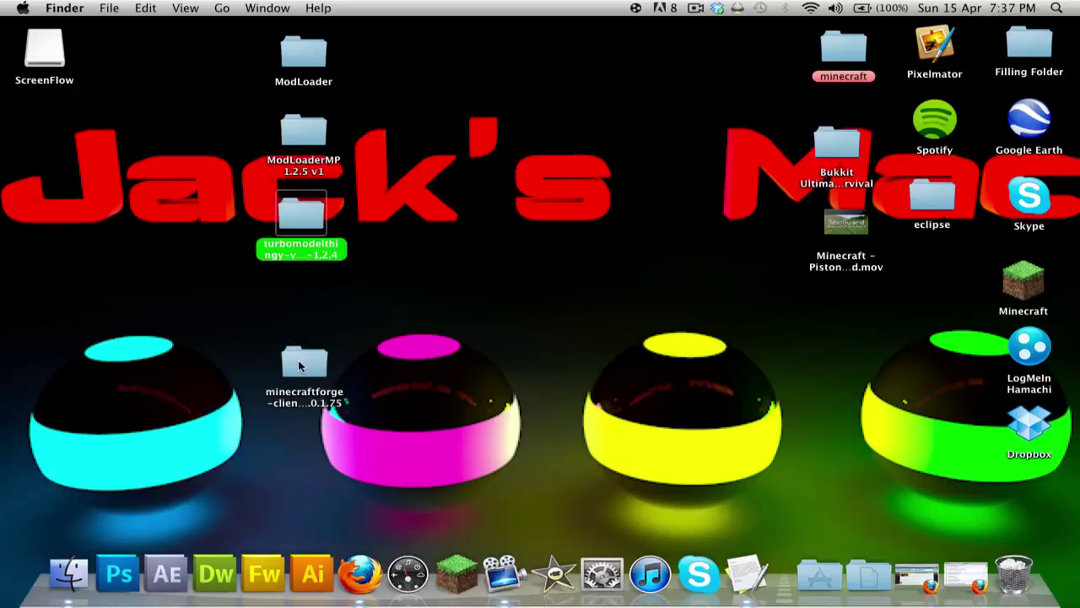
left_click_drag(298, 360, 297, 292)
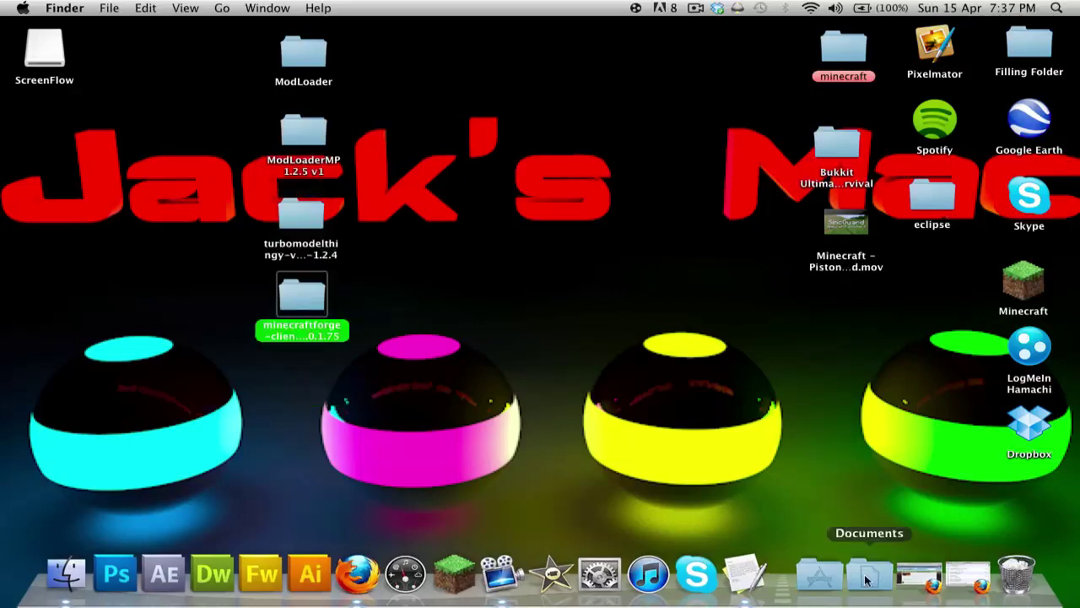
left_click(921, 576)
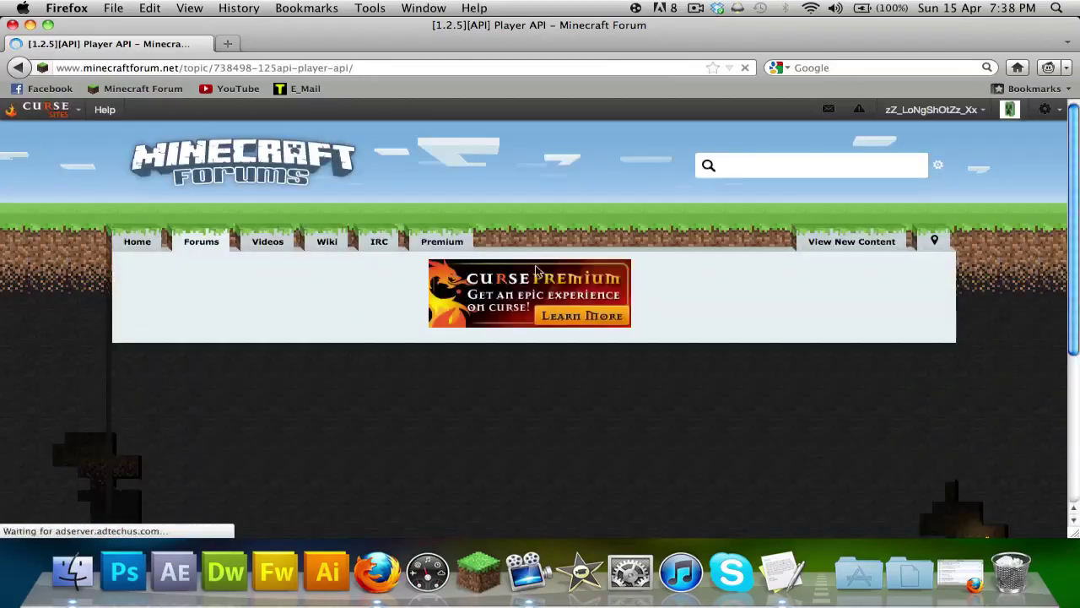
Download the Player API client 1.0 zip for Minecraft 1.2.5 and unpack it.
scroll(557, 266, "down", 5)
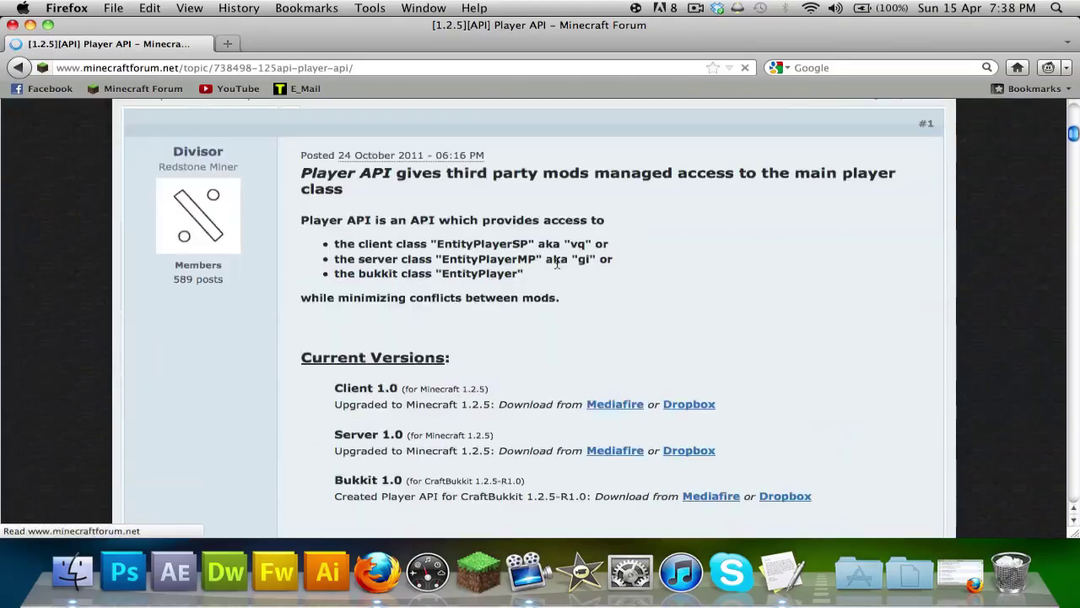
scroll(590, 296, "down", 4)
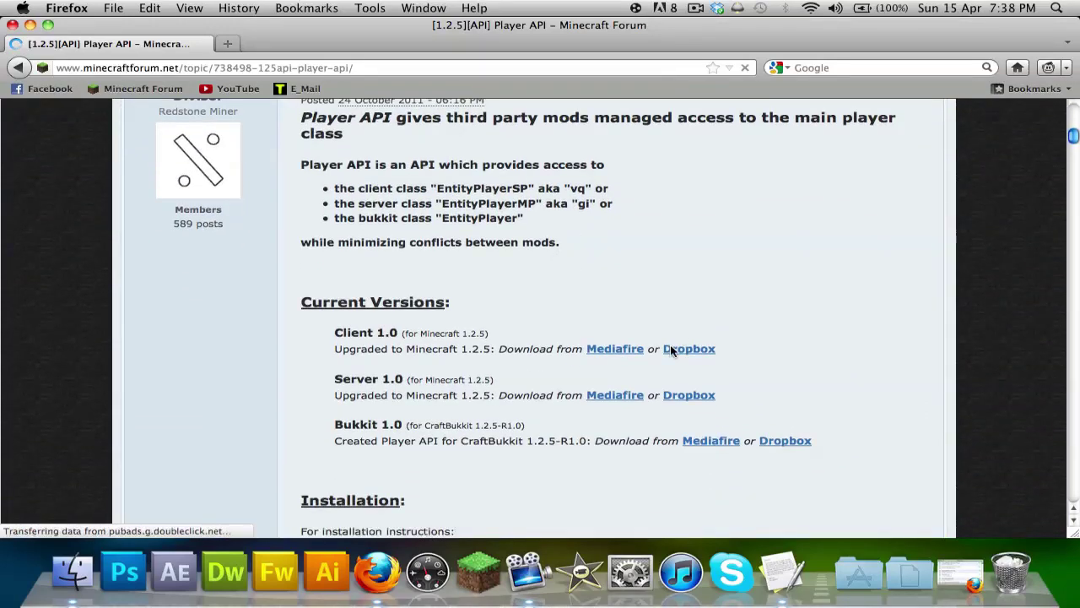
left_click(680, 351)
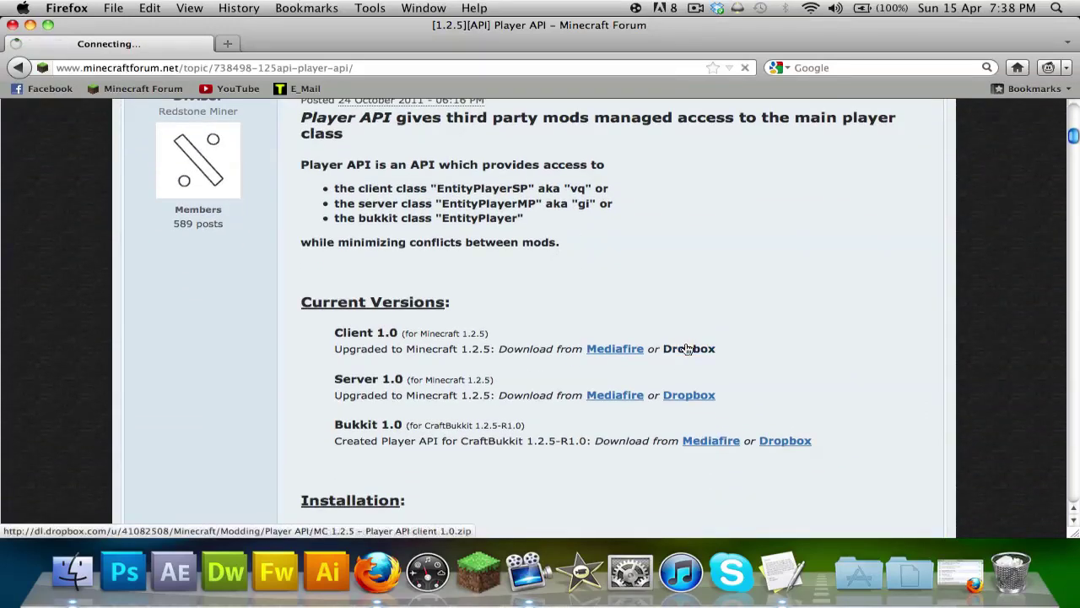
left_click(871, 442)
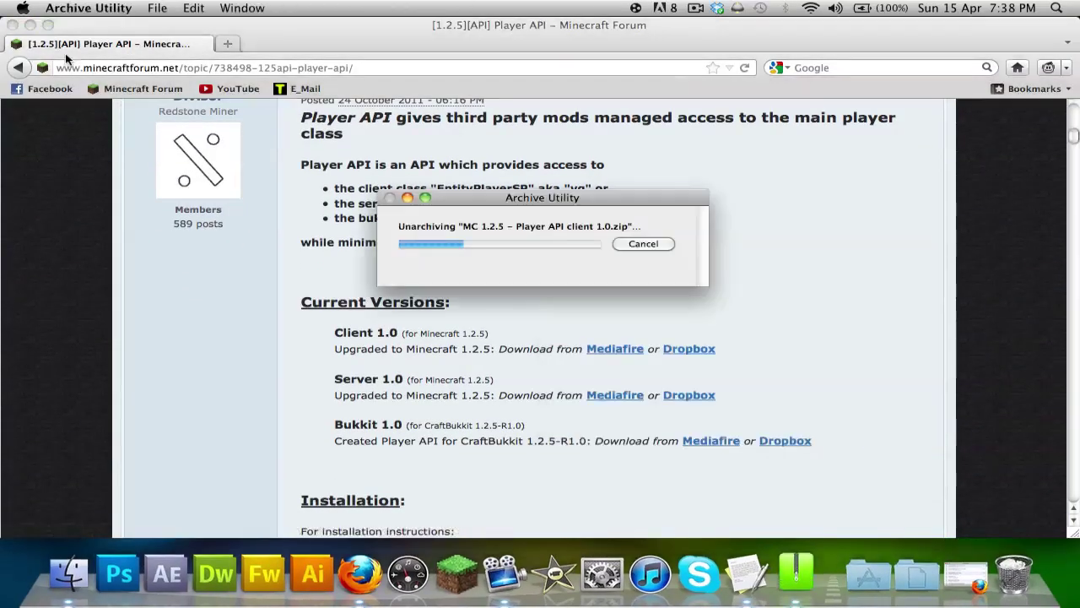
Move the MC 1.2.5 - Player API client 1.0 folder onto the desktop, then return to the Flan's Mod topic.
left_click(29, 25)
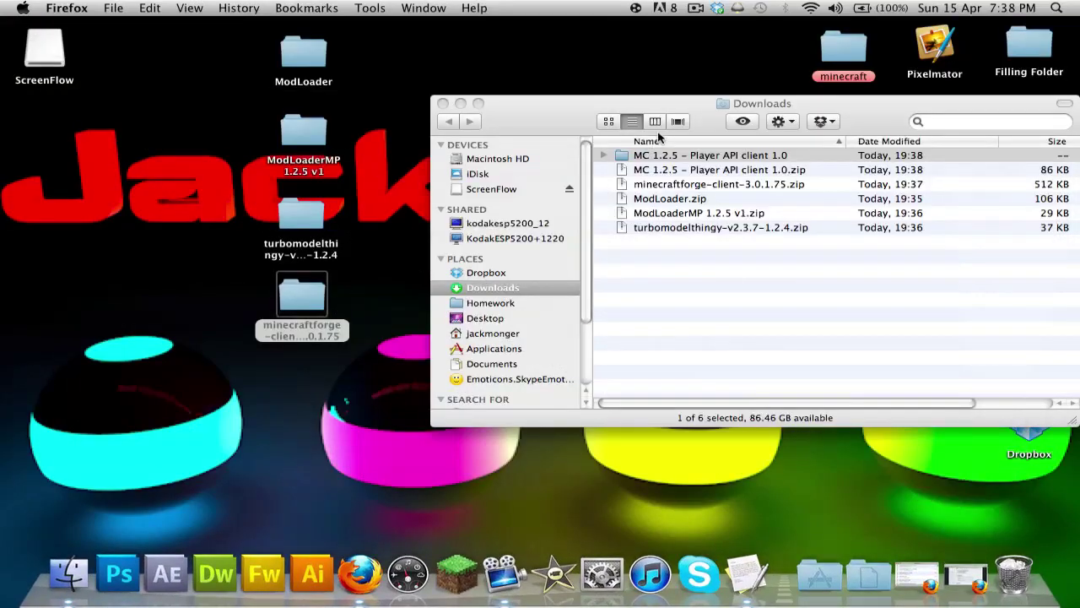
left_click_drag(625, 156, 304, 384)
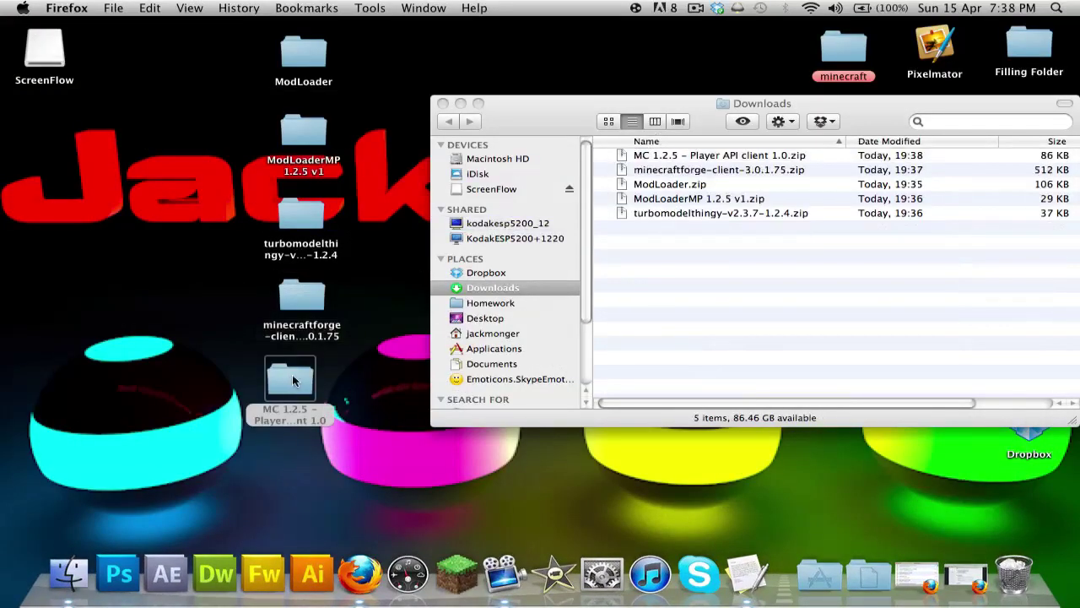
left_click(442, 103)
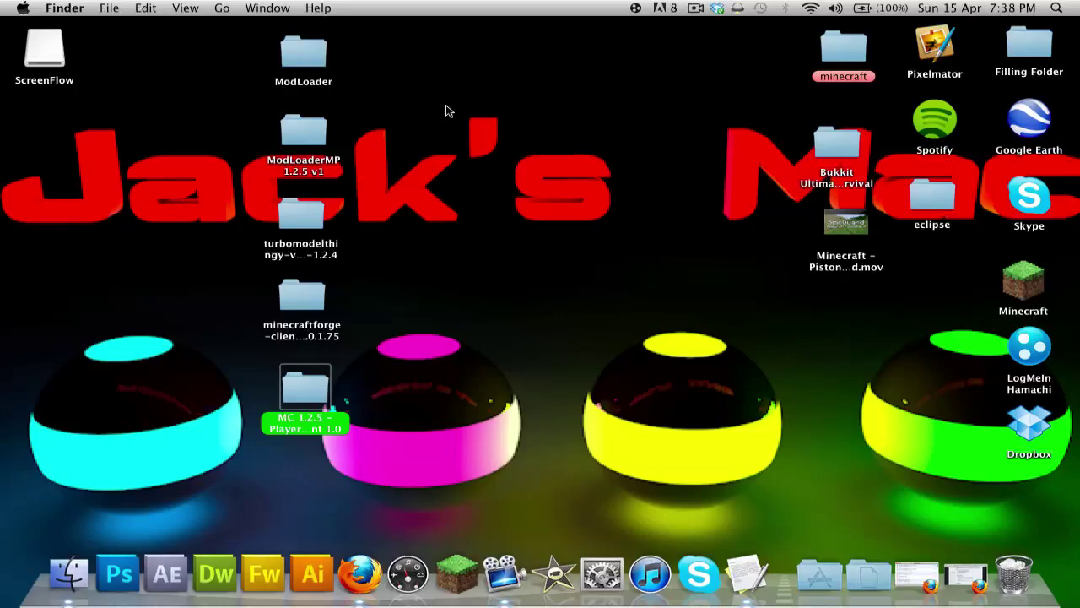
left_click(966, 569)
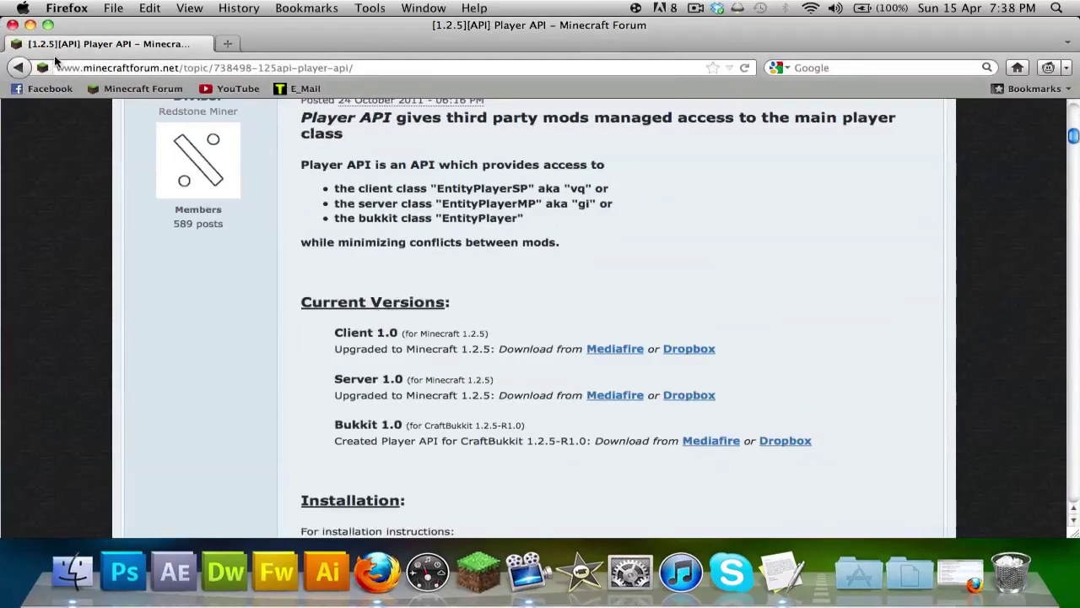
left_click(23, 65)
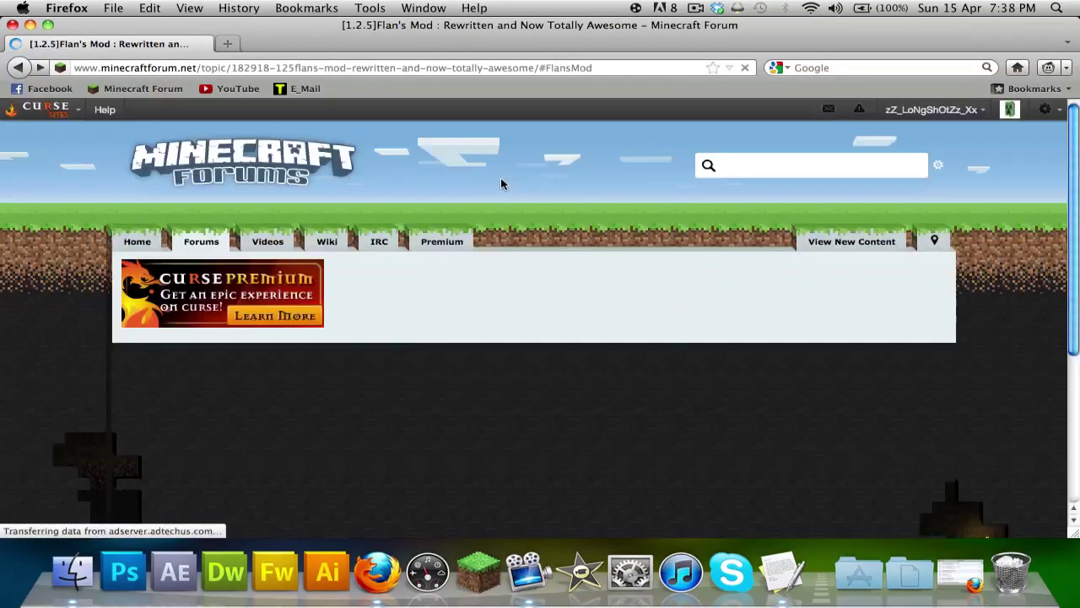
Download Flan's Mod 1.4.1 for Minecraft 1.2.5 from MediaFire and unpack the zip.
scroll(501, 184, "down", 15)
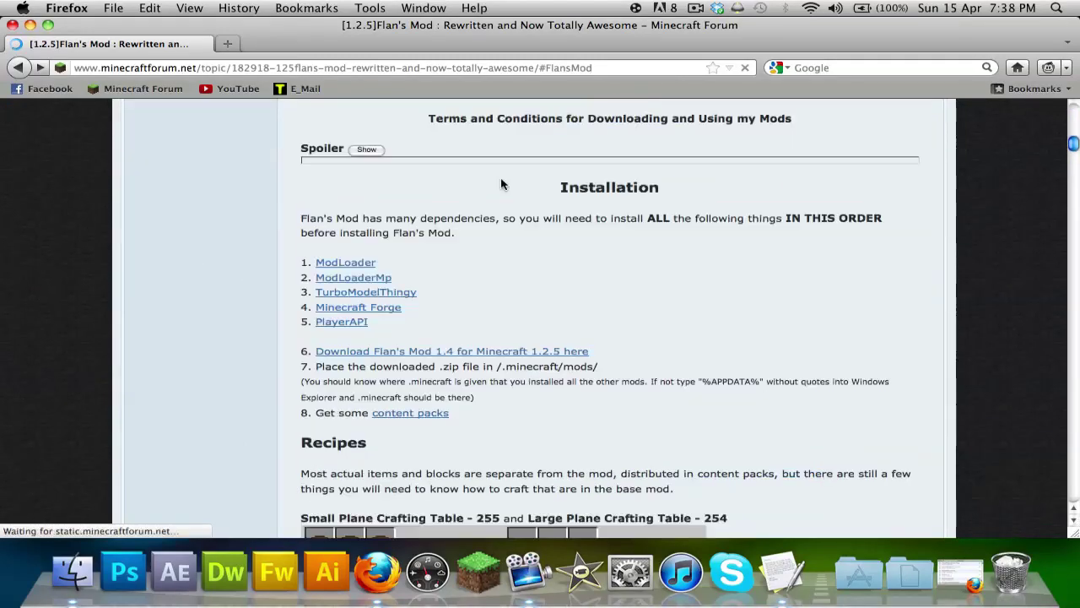
scroll(501, 184, "down", 5)
scroll(375, 313, "down", 2)
scroll(375, 314, "up", 2)
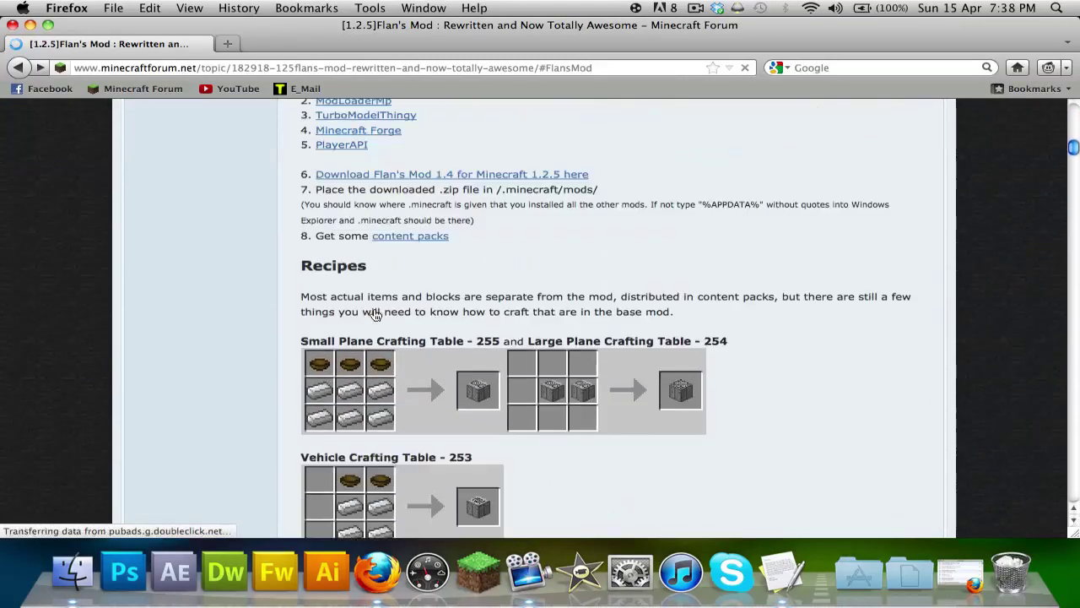
scroll(374, 314, "up", 3)
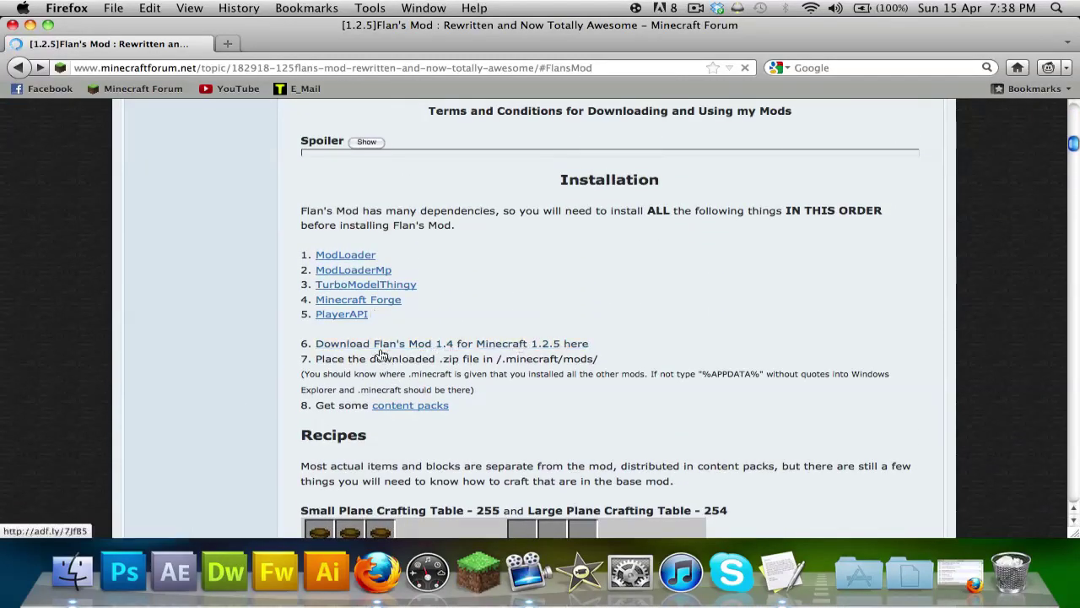
left_click(379, 348)
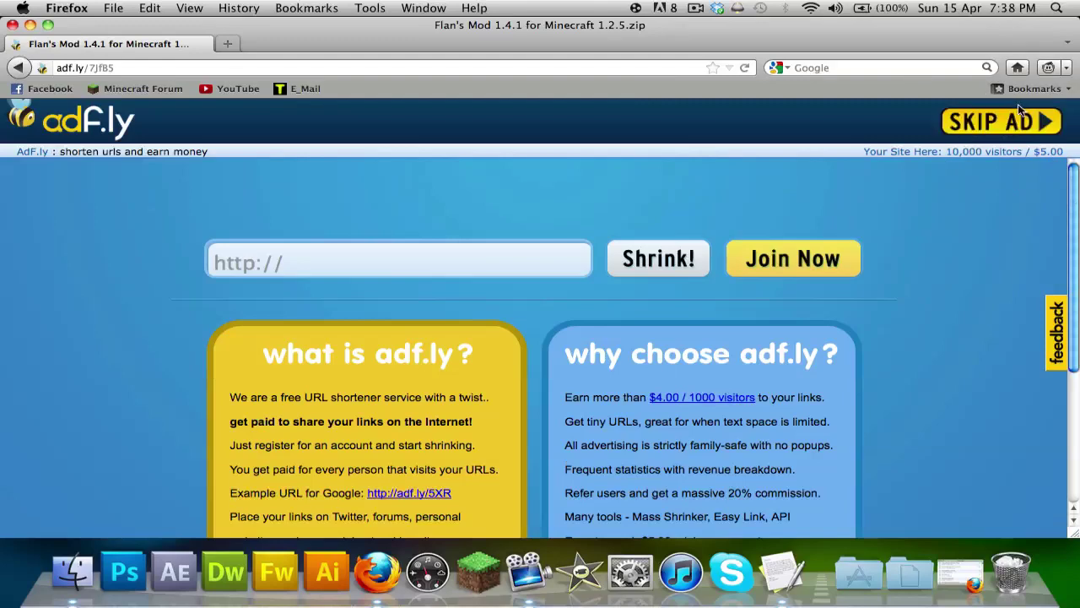
left_click(977, 118)
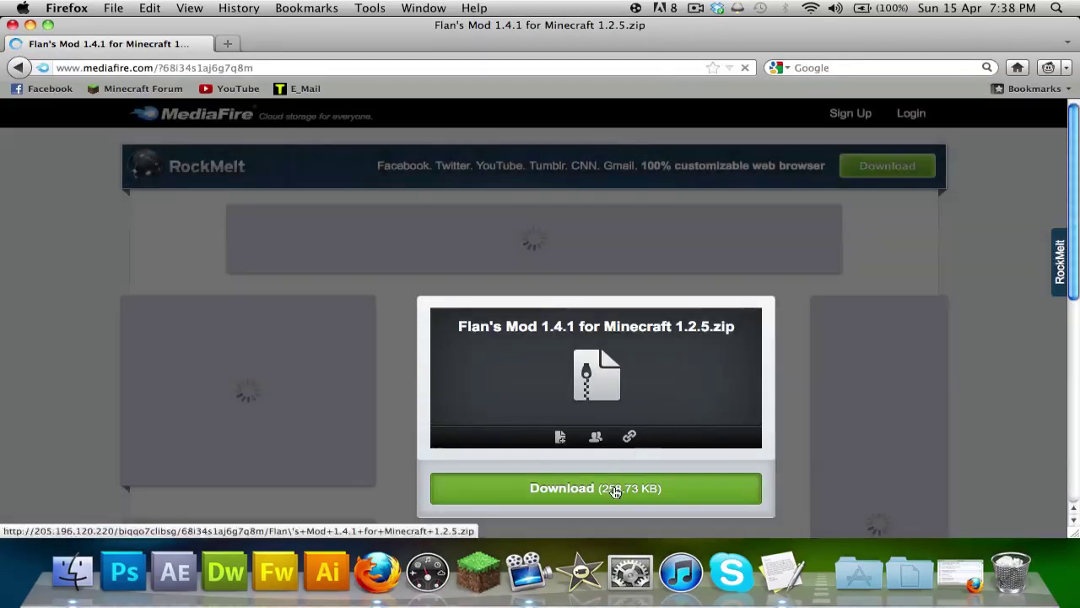
left_click(607, 489)
left_click(882, 443)
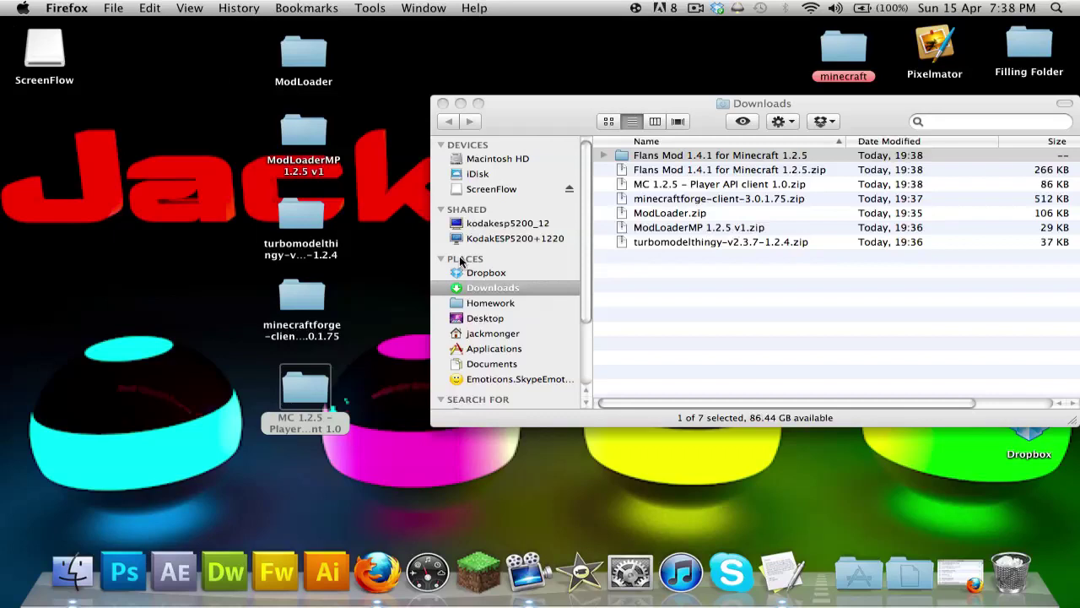
Move the Flans Mod 1.4.1 folder onto the desktop and close the Downloads window.
left_click_drag(622, 160, 304, 490)
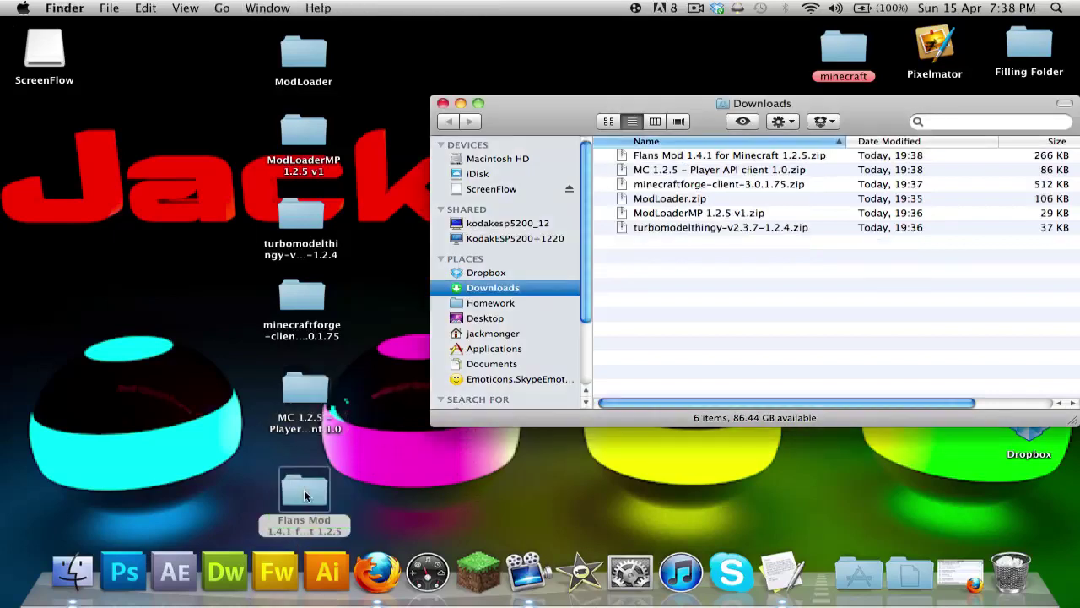
left_click(441, 103)
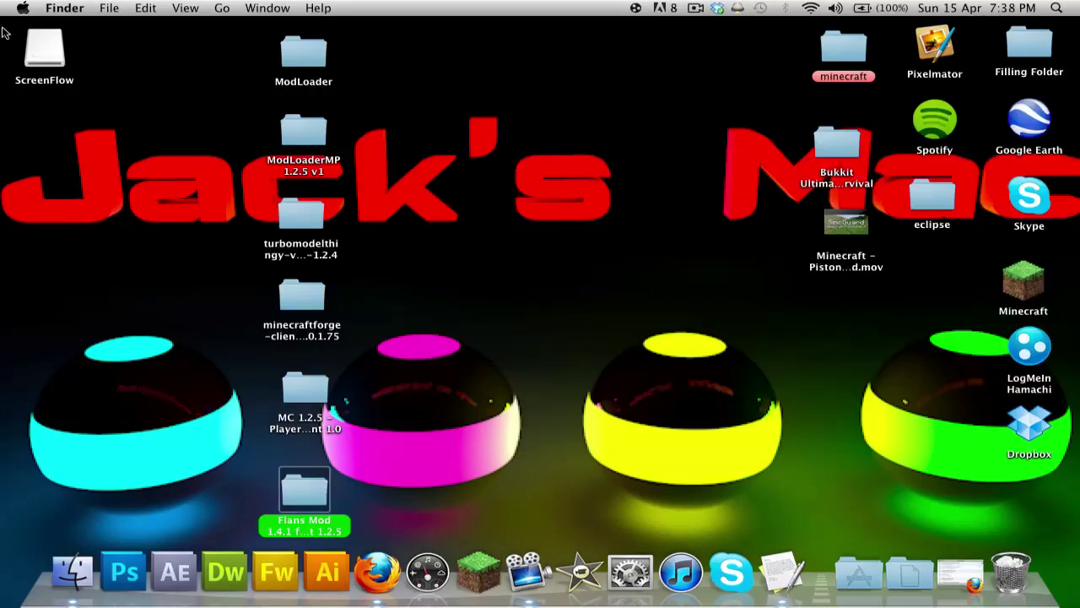
left_click_drag(207, 39, 449, 454)
left_click(557, 408)
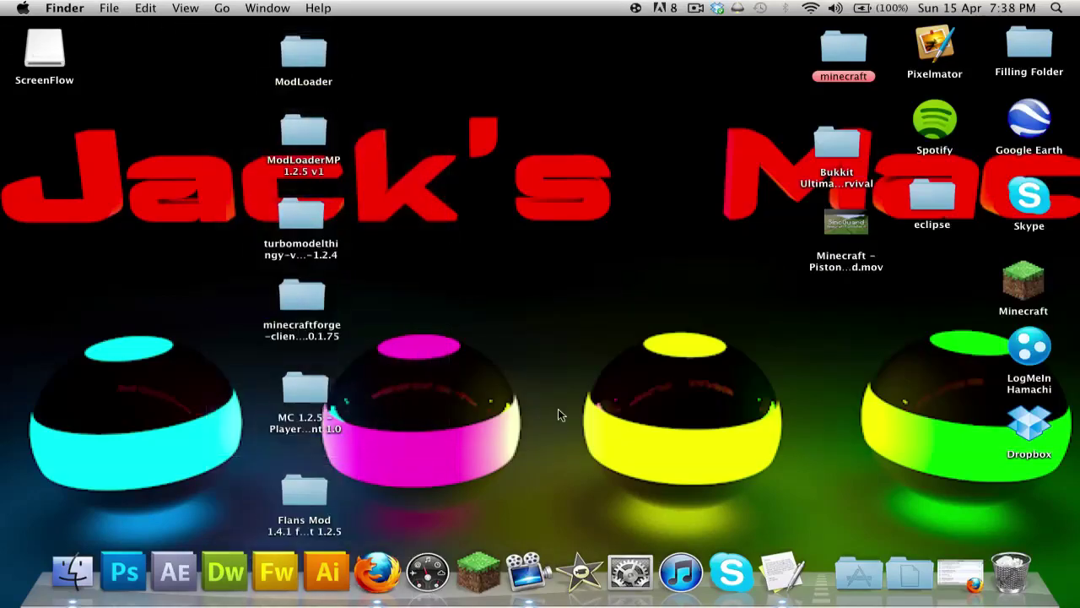
Browse from the home folder into Library > Application Support > minecraft, then close that window.
left_click(72, 570)
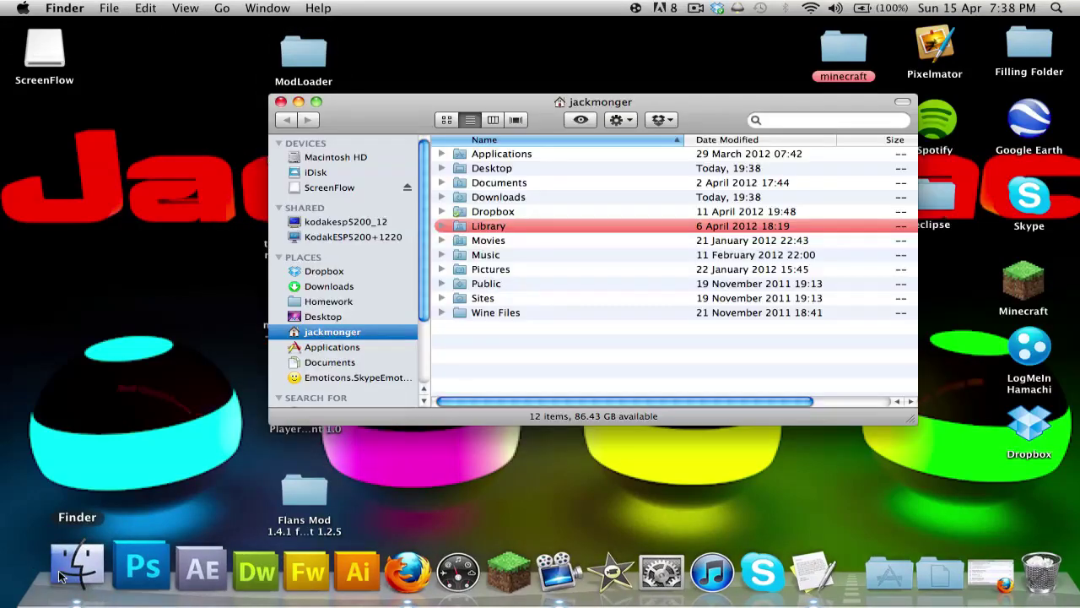
double_click(488, 225)
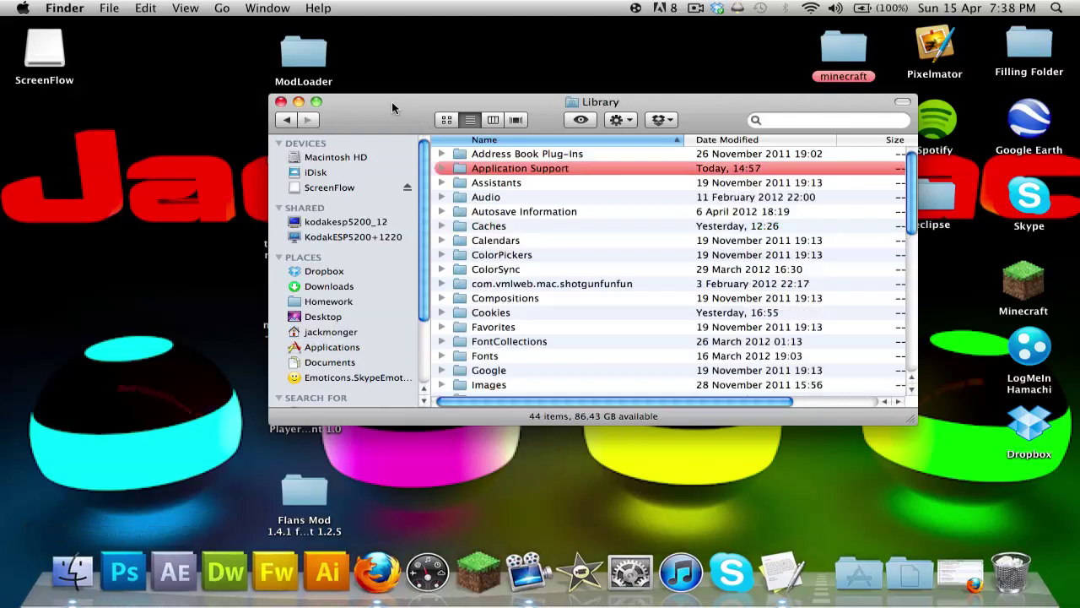
left_click_drag(392, 101, 505, 30)
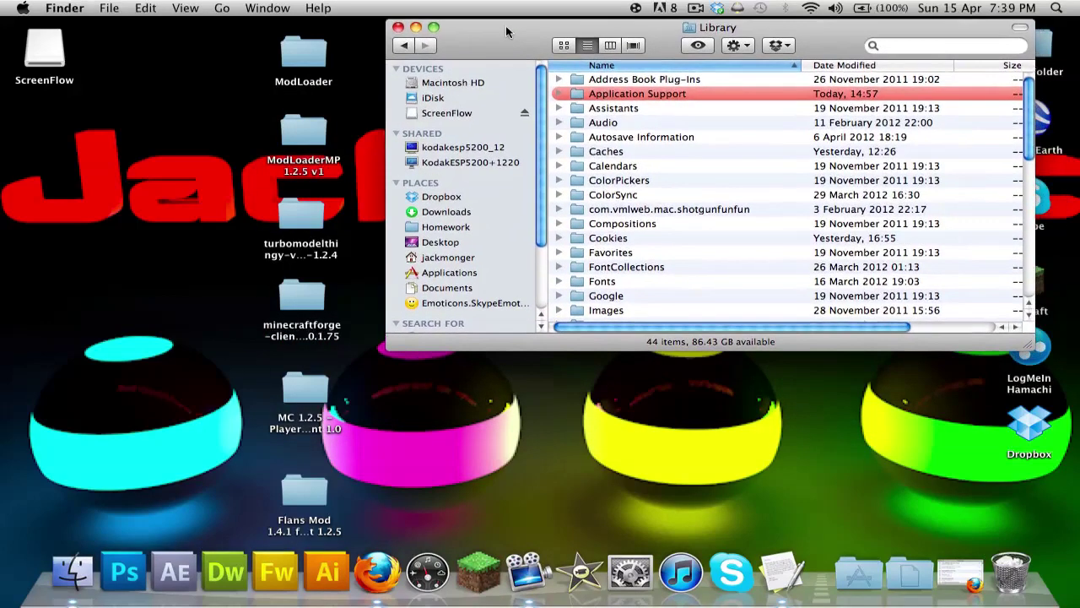
double_click(582, 93)
double_click(627, 213)
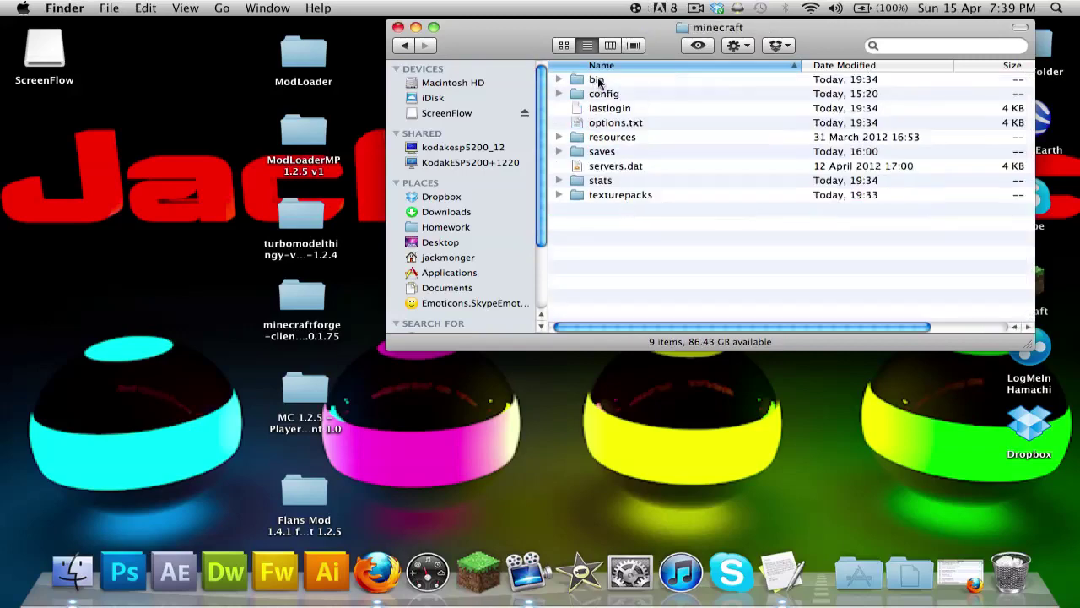
left_click(398, 27)
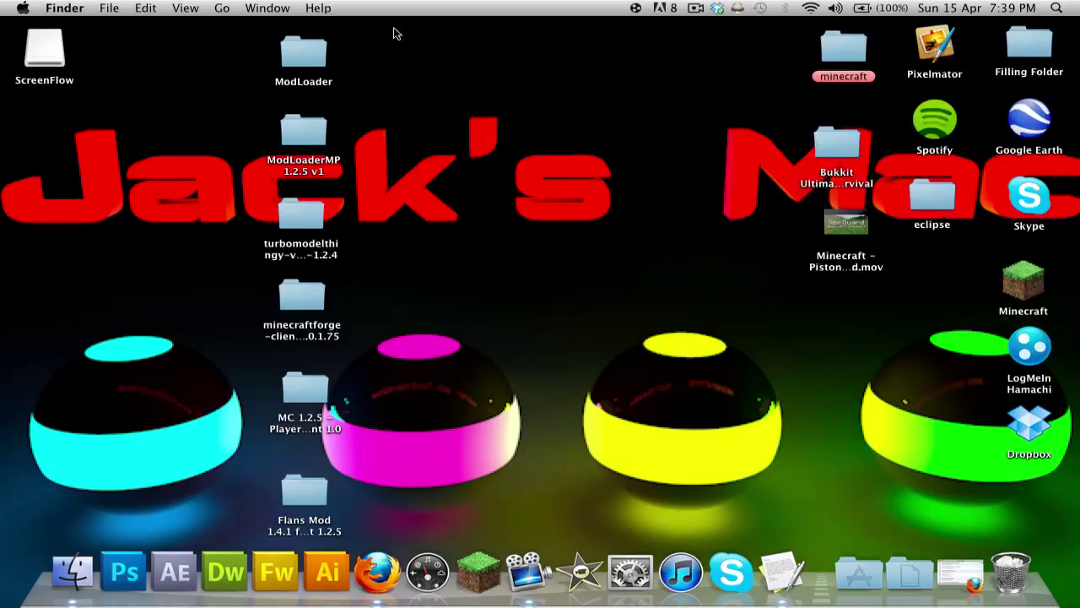
Reopen the home folder and navigate Library > Application Support > minecraft > bin.
left_click(73, 573)
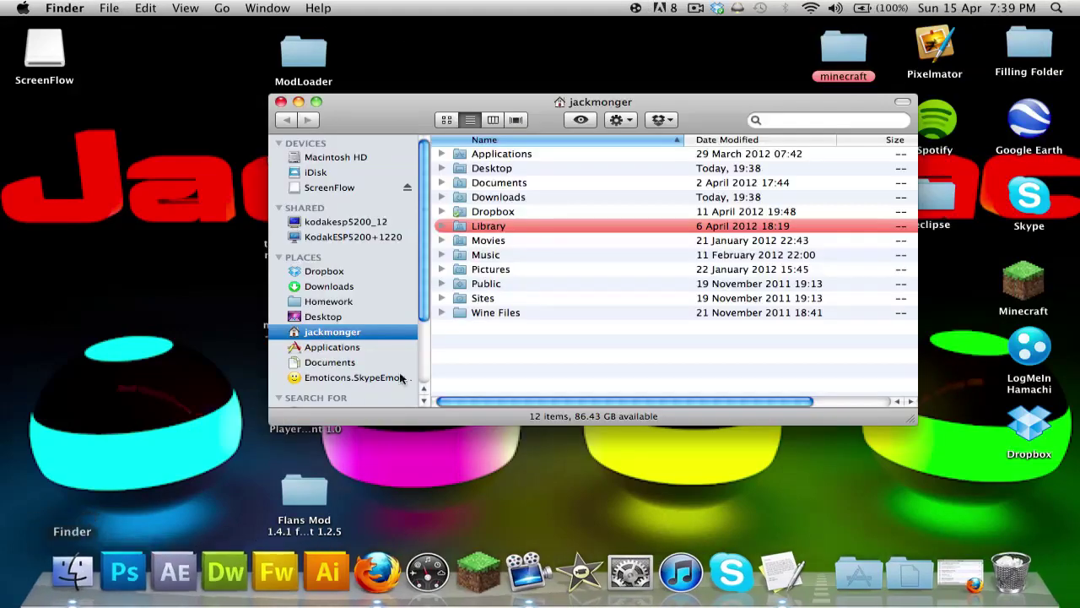
double_click(494, 226)
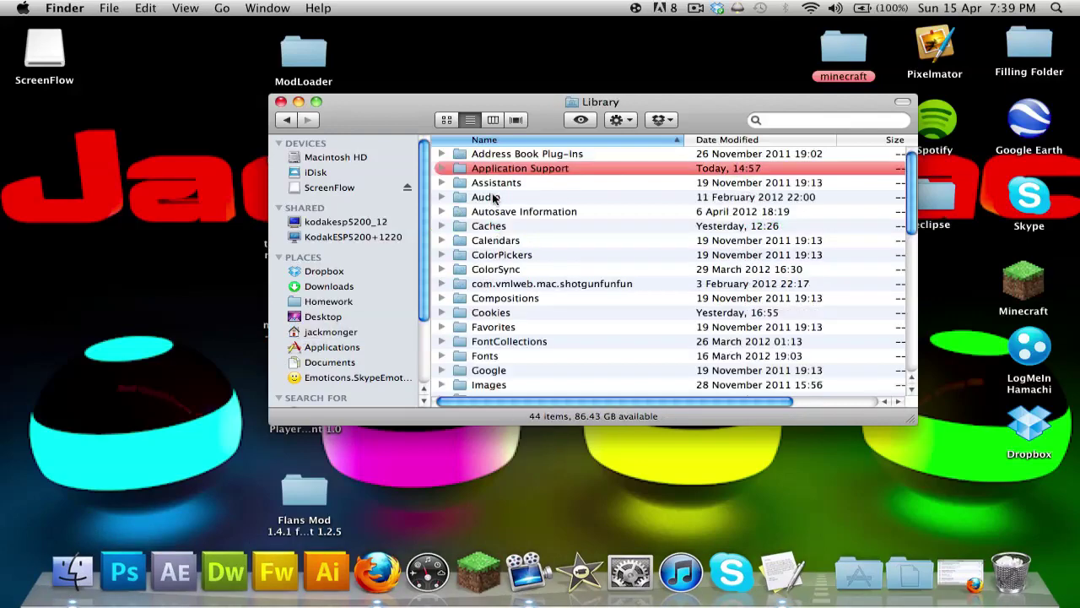
double_click(488, 169)
double_click(496, 290)
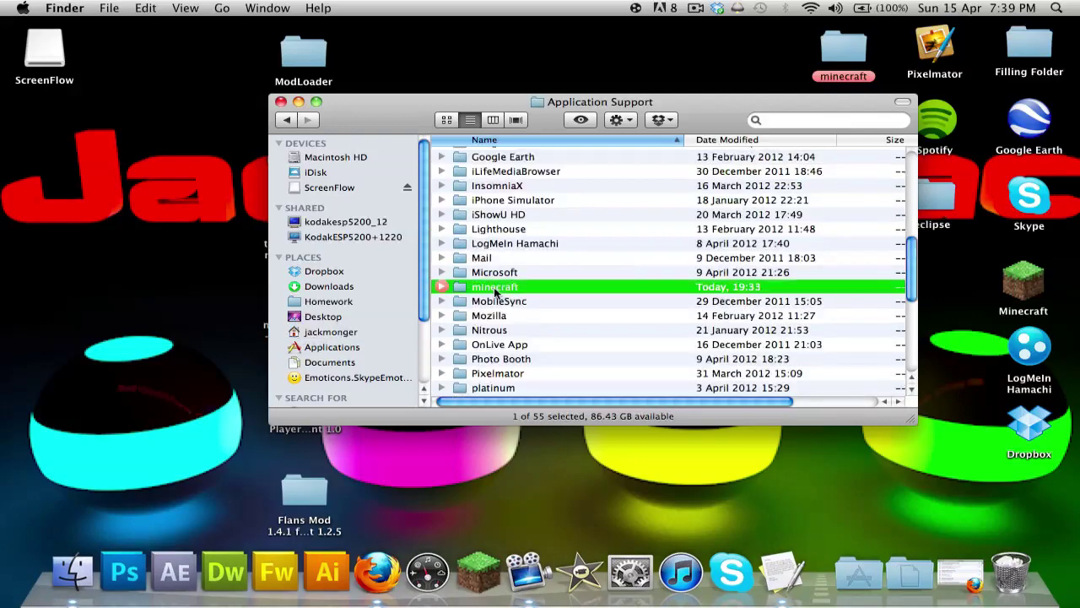
left_click_drag(390, 105, 508, 101)
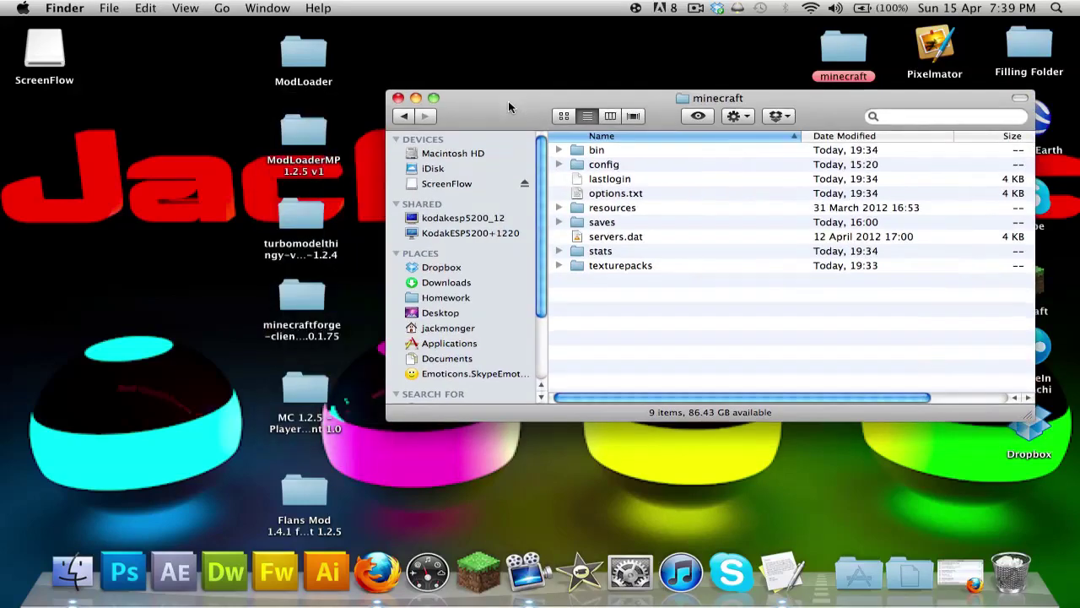
double_click(591, 149)
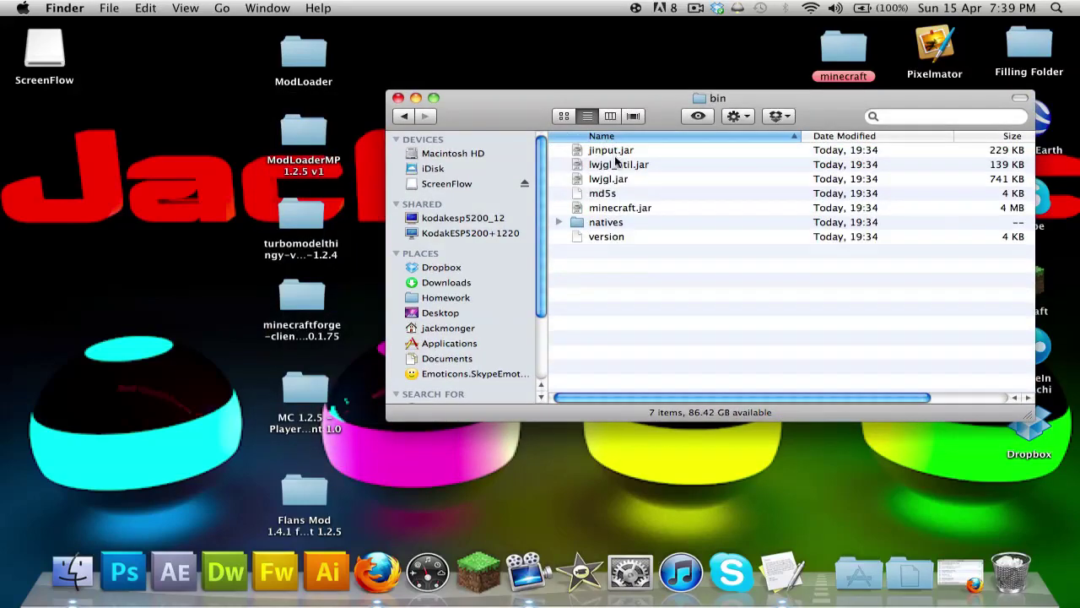
Unpack minecraft.jar in the bin folder with The Unarchiver.
key("super+a")
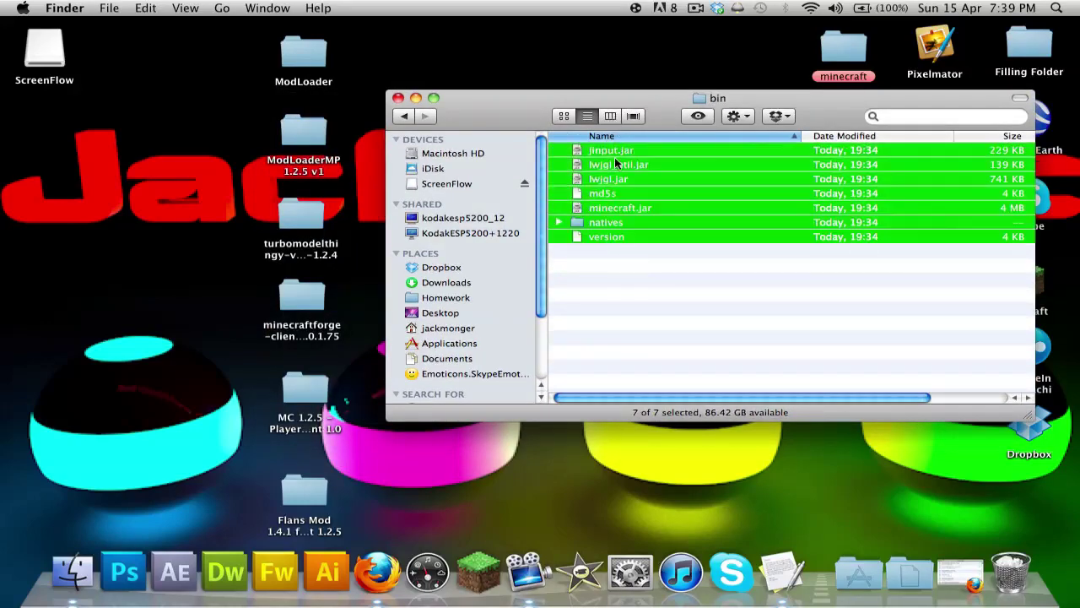
left_click(644, 209)
right_click(633, 208)
mouse_move(746, 228)
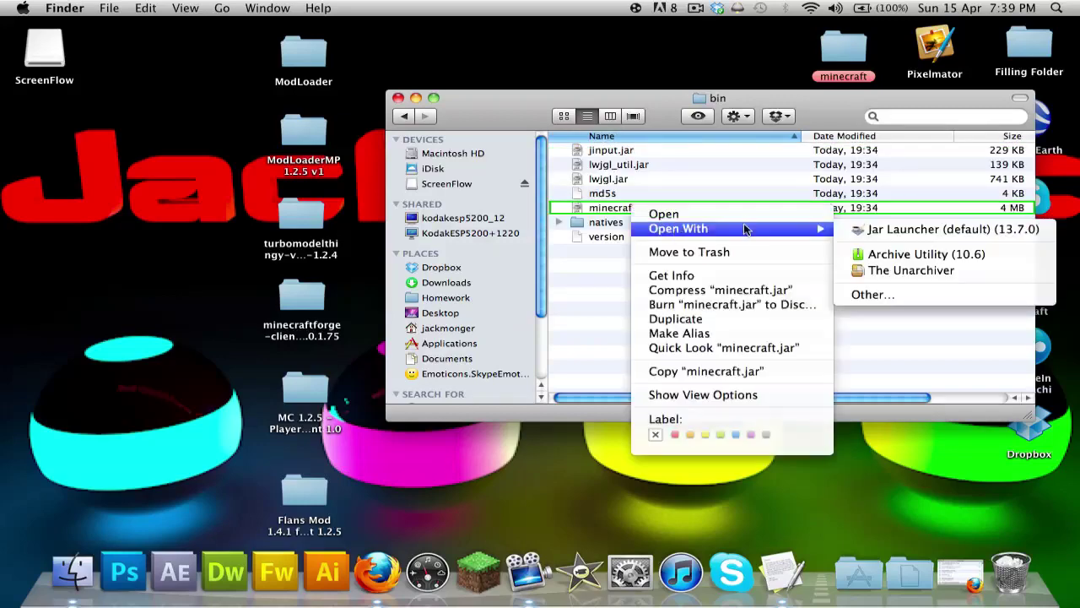
left_click(939, 268)
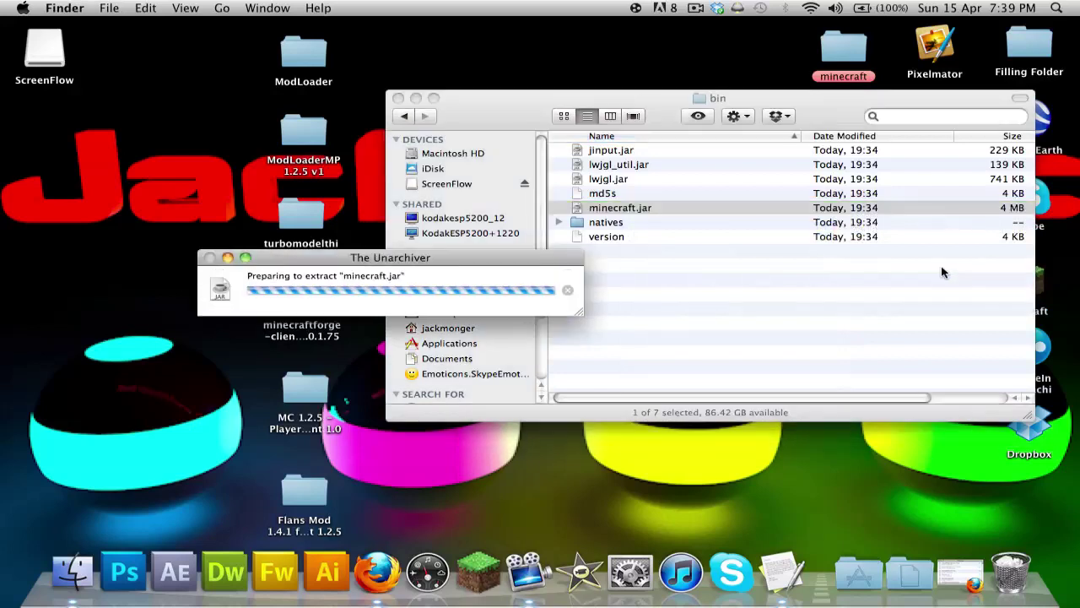
Delete the original minecraft.jar and rename the extracted minecraft folder to minecraft.jar.
left_click(581, 222)
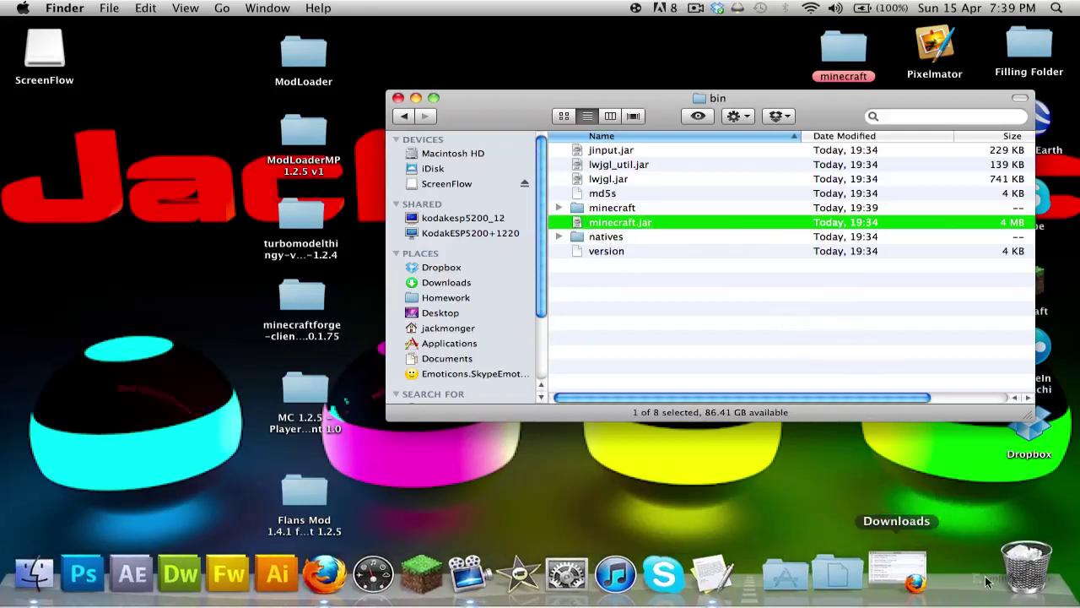
key("super+BackSpace")
left_click(619, 208)
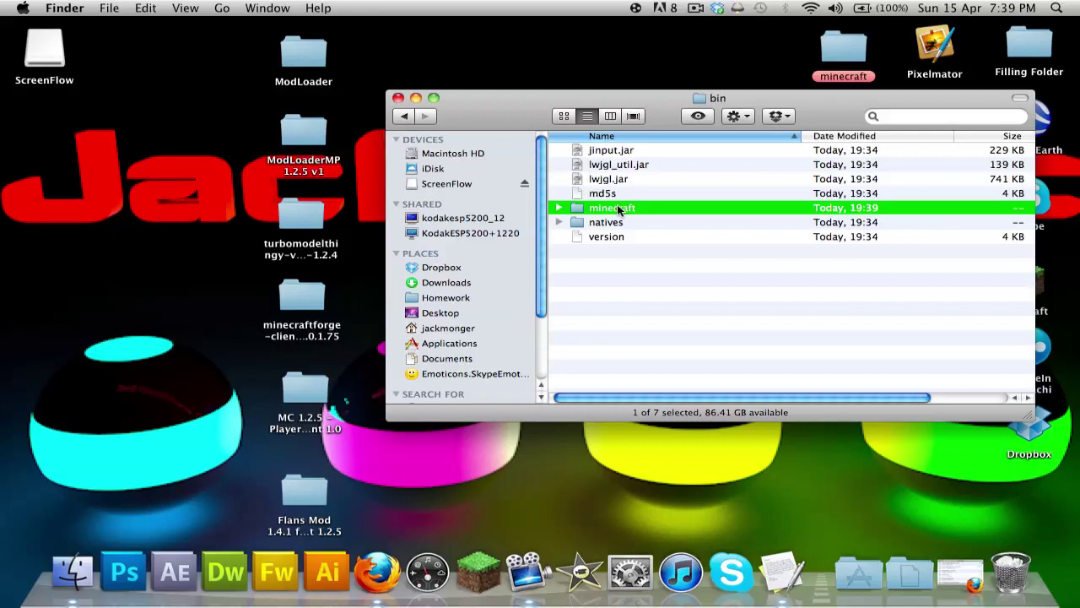
key("Return")
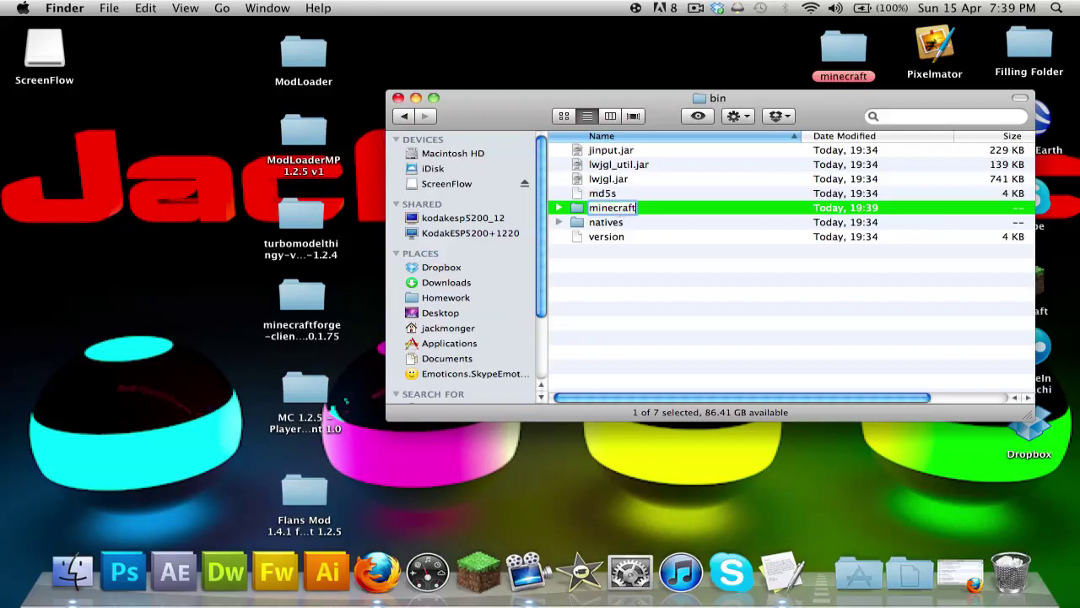
type(".jar")
key("Return")
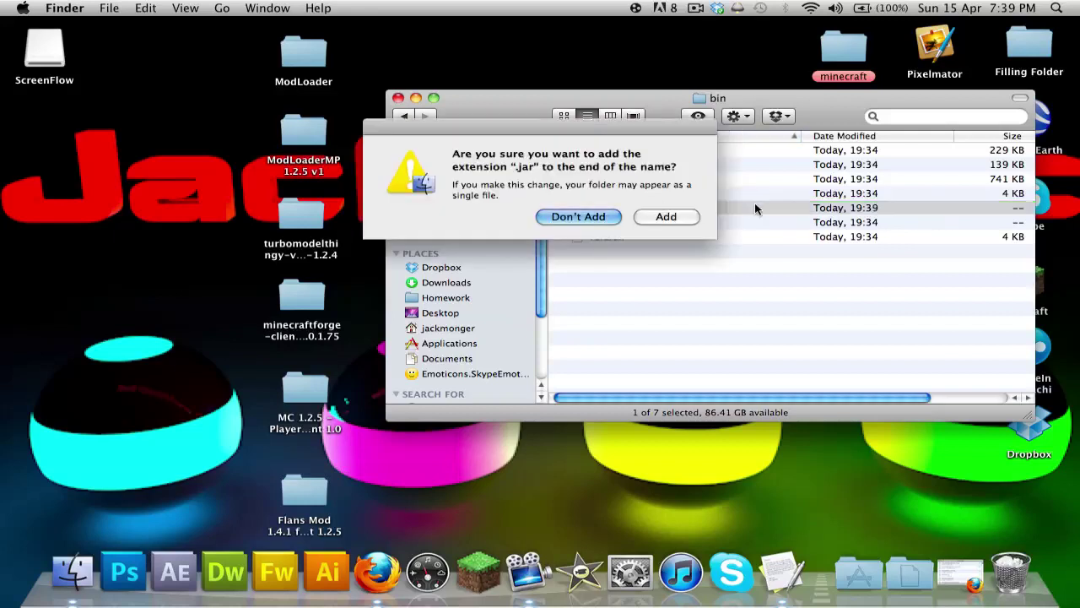
left_click(666, 216)
left_click_drag(291, 53, 177, 52)
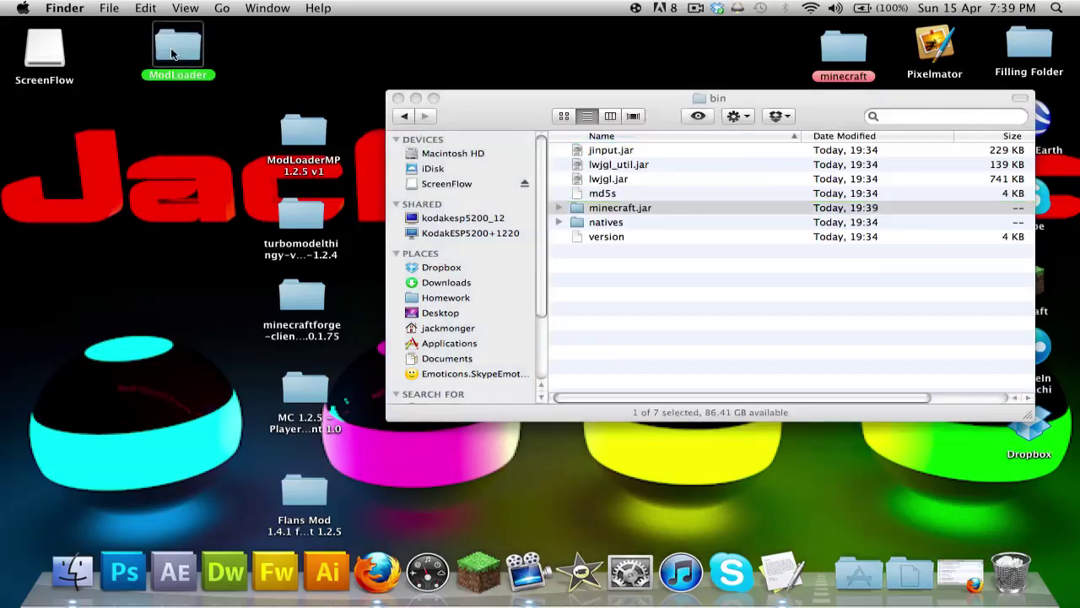
Copy all 19 ModLoader class files into the minecraft.jar folder, replacing existing copies for all.
double_click(176, 50)
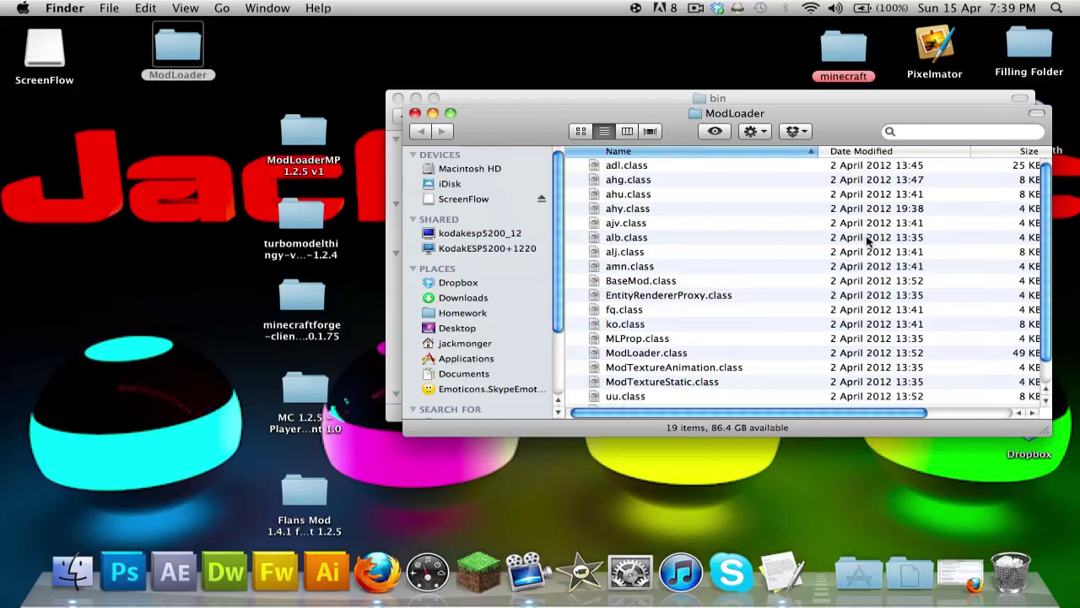
key("super+a")
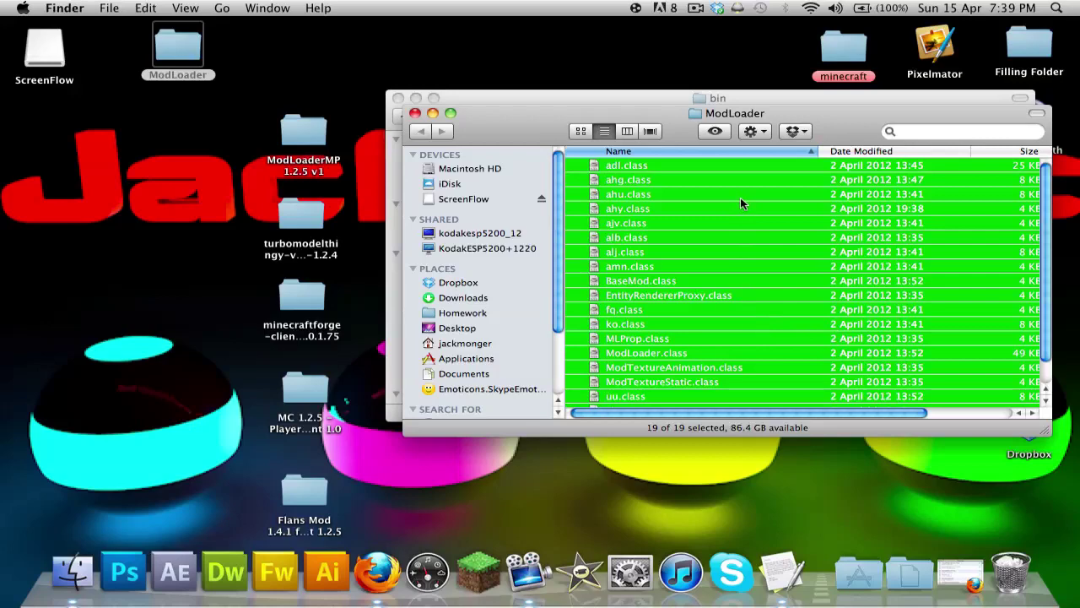
left_click(620, 97)
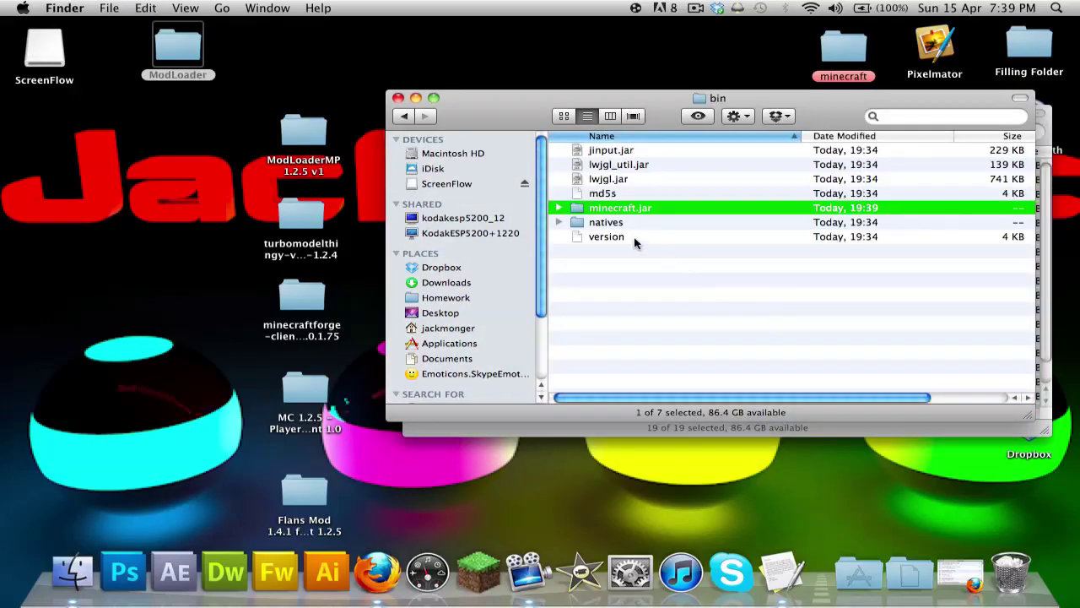
double_click(603, 208)
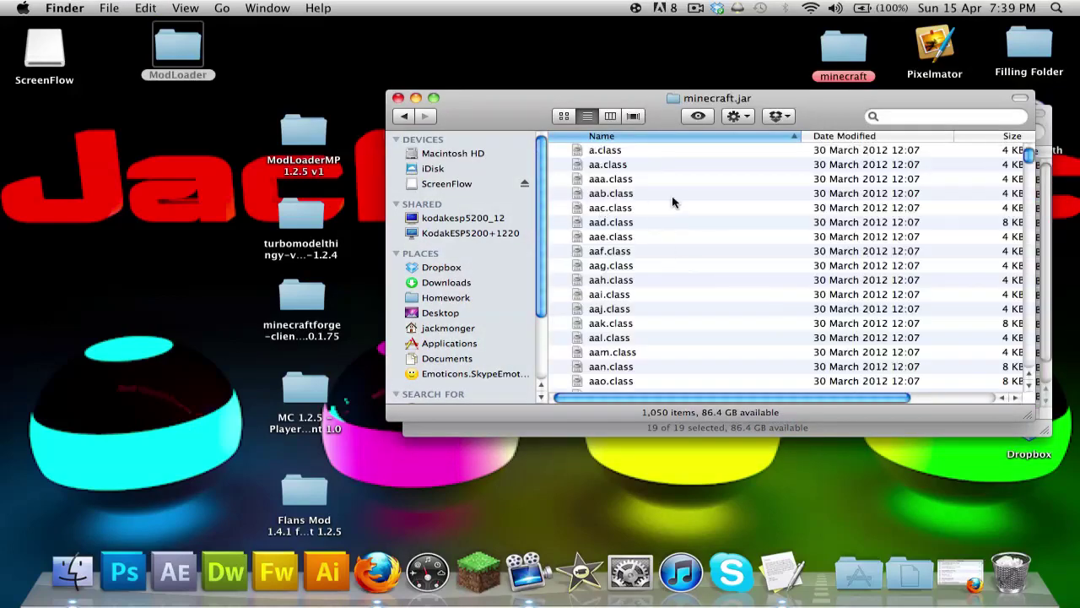
left_click_drag(673, 202, 673, 201)
left_click(718, 287)
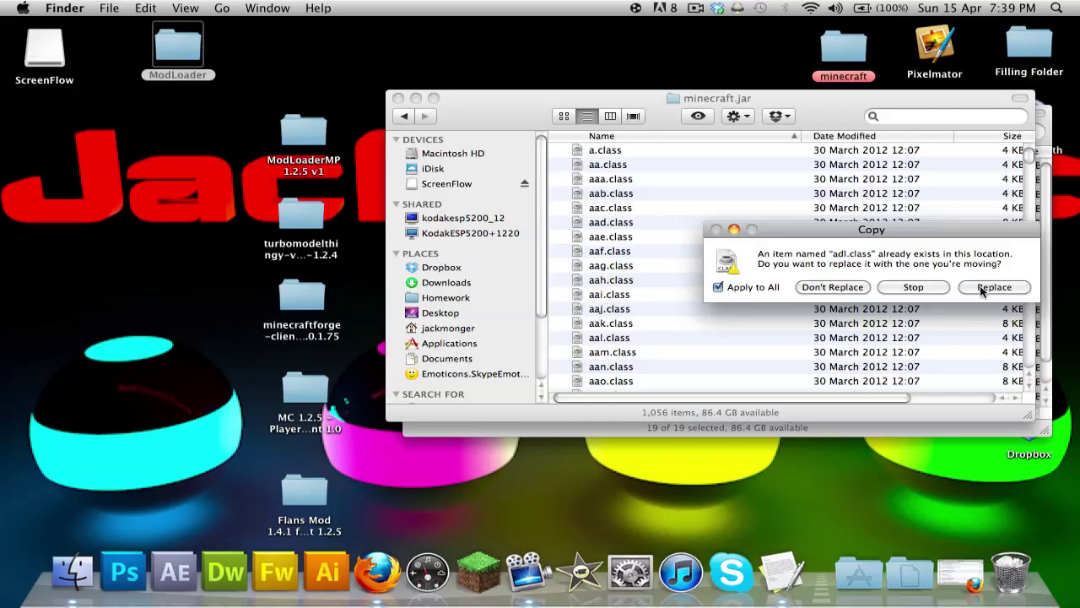
left_click(984, 287)
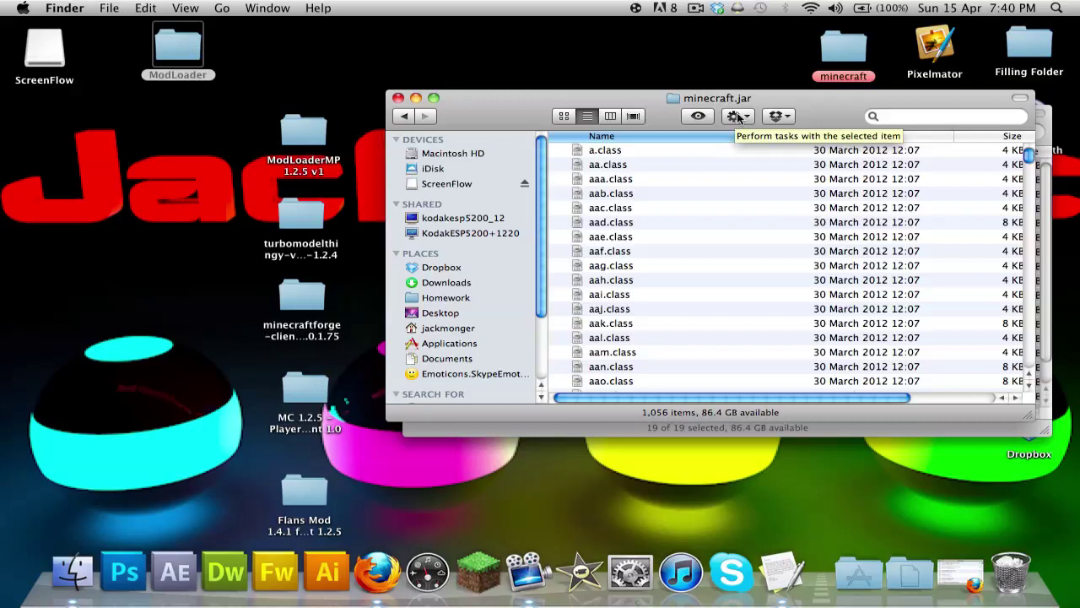
Sort the minecraft.jar file list by kind so folders appear first.
left_click(739, 118)
mouse_move(776, 231)
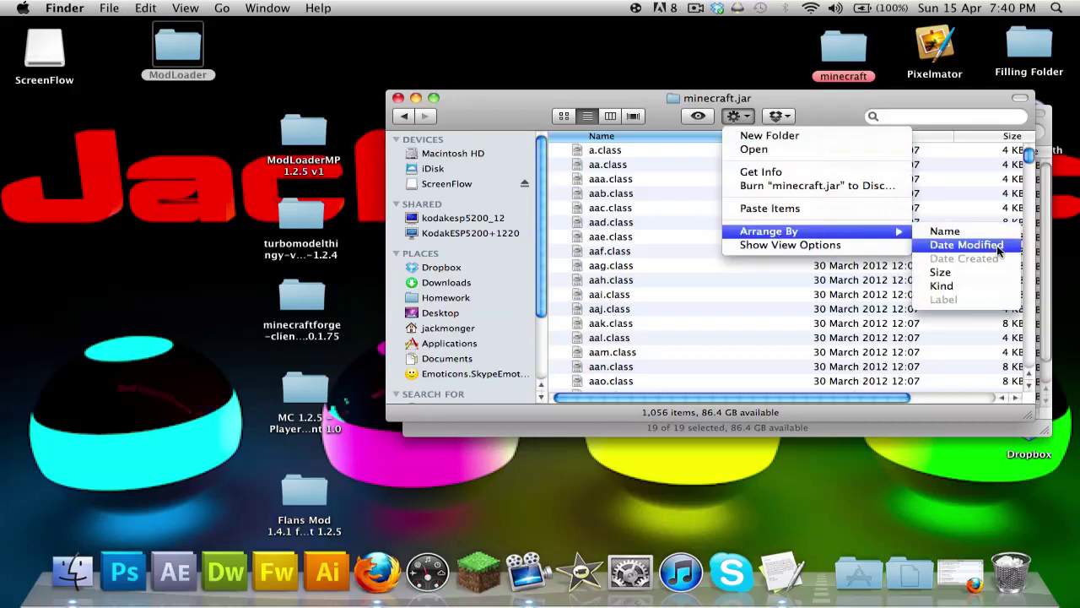
left_click(962, 286)
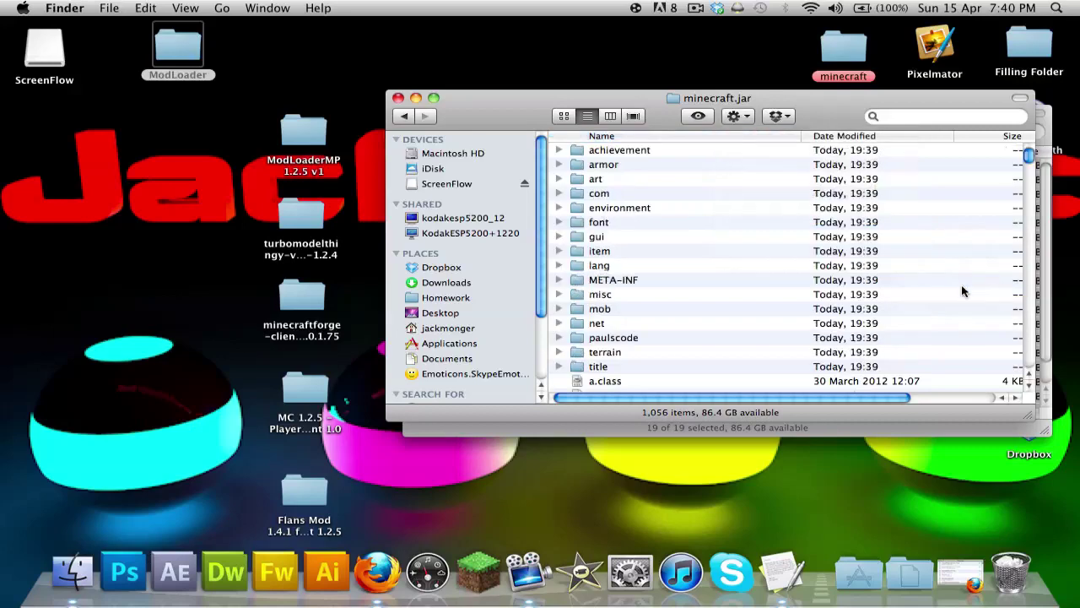
Find the META-INF folder and move it to the Trash.
scroll(664, 256, "down", 1)
scroll(664, 253, "up", 1)
scroll(586, 378, "down", 5)
scroll(586, 380, "down", 3)
scroll(586, 379, "up", 20)
scroll(587, 380, "right", 2)
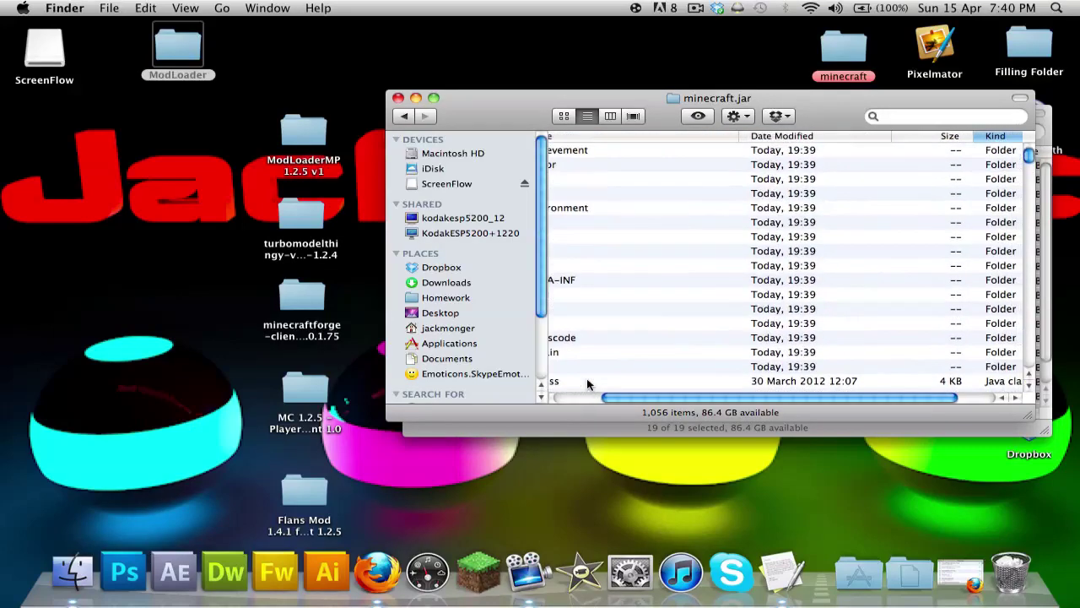
scroll(586, 380, "left", 2)
left_click(595, 281)
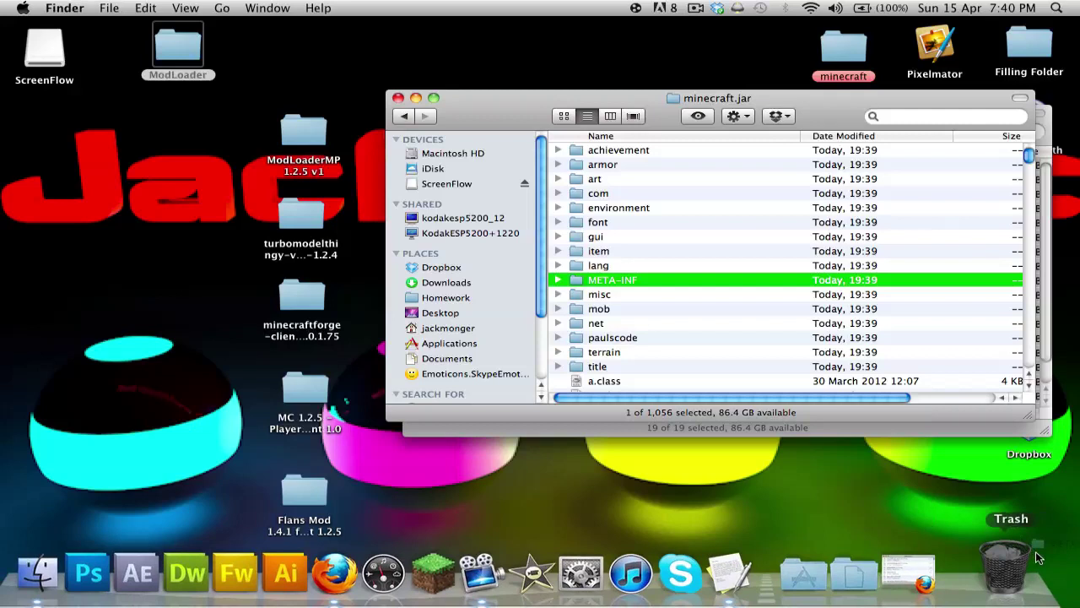
key("super+BackSpace")
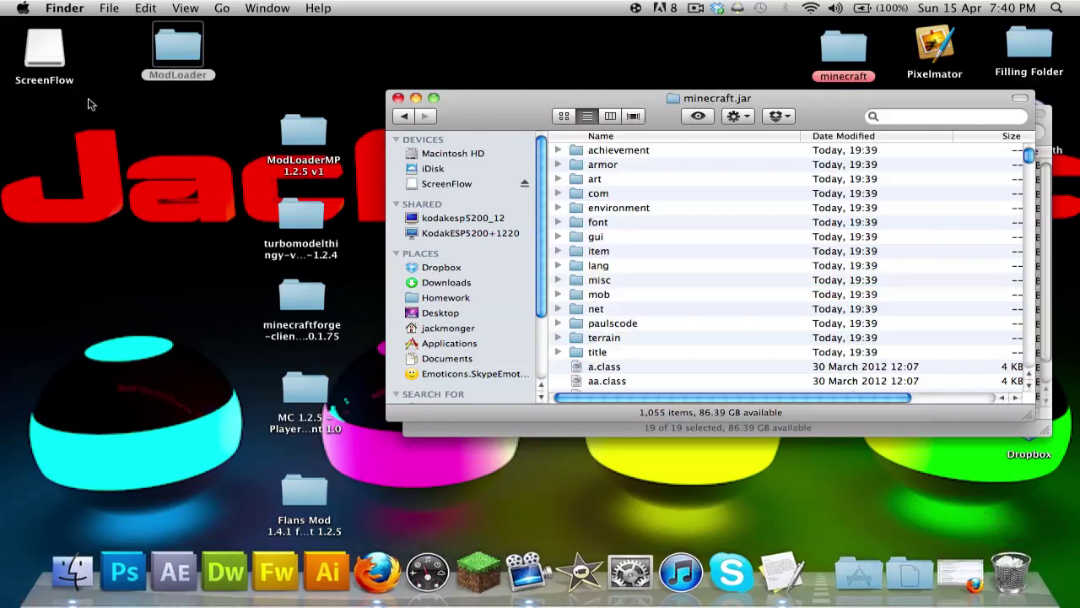
Launch Minecraft from the Dock, log in, and quit from the main menu.
left_click(486, 561)
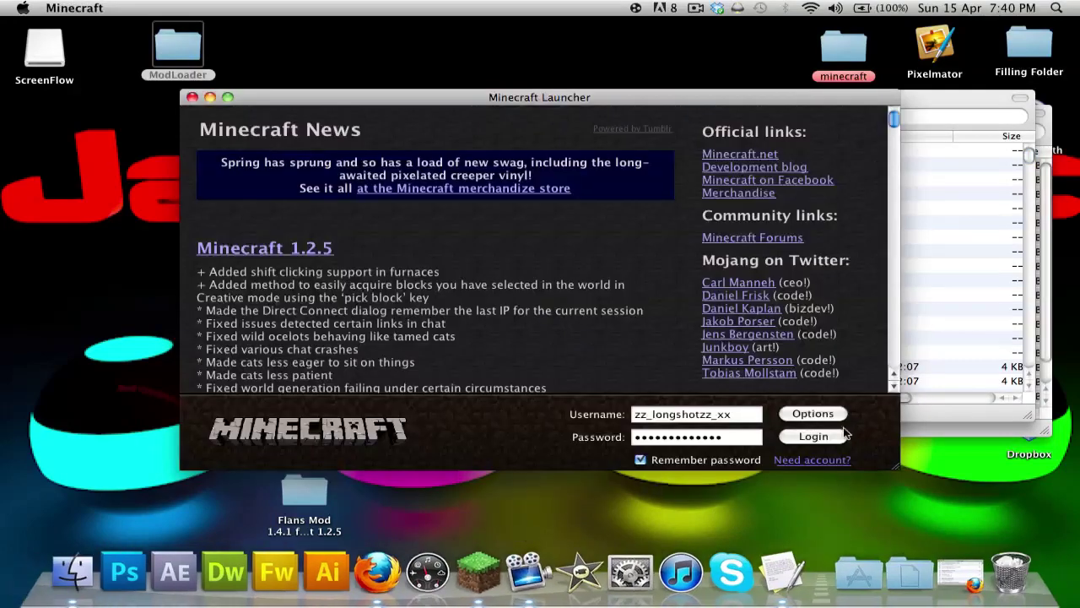
left_click(841, 436)
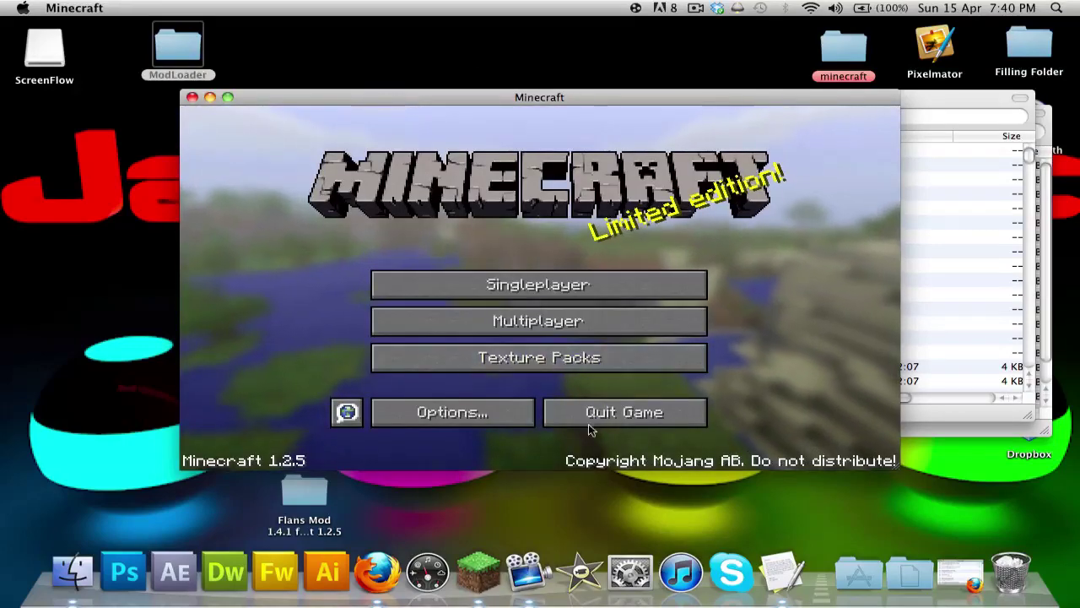
left_click(591, 422)
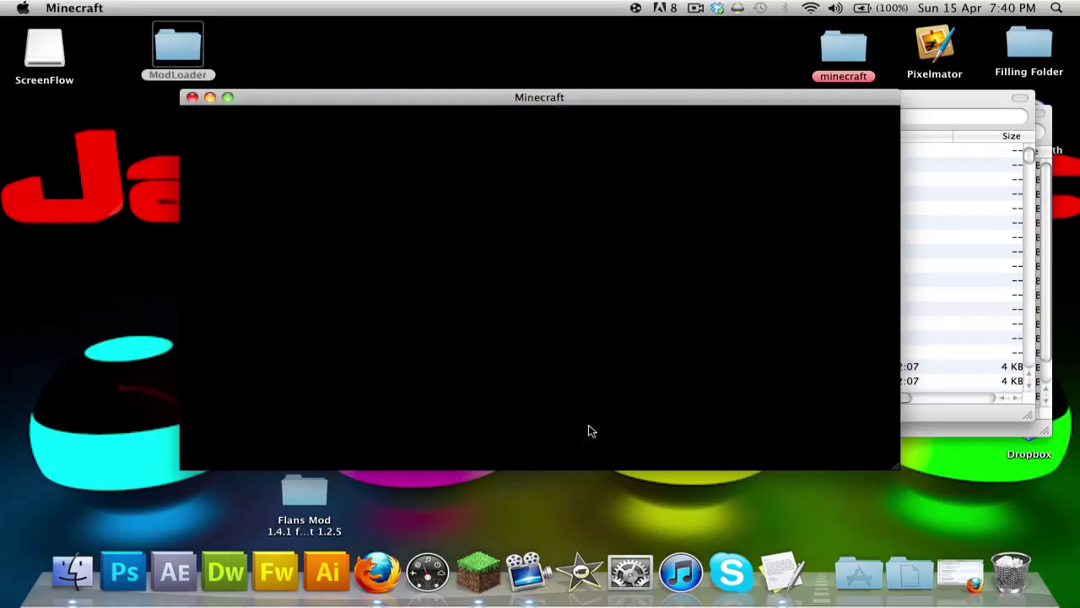
Copy all nine class files from the ModLoaderMP 1.2.5 v1 folder.
left_click_drag(290, 128, 184, 128)
double_click(186, 129)
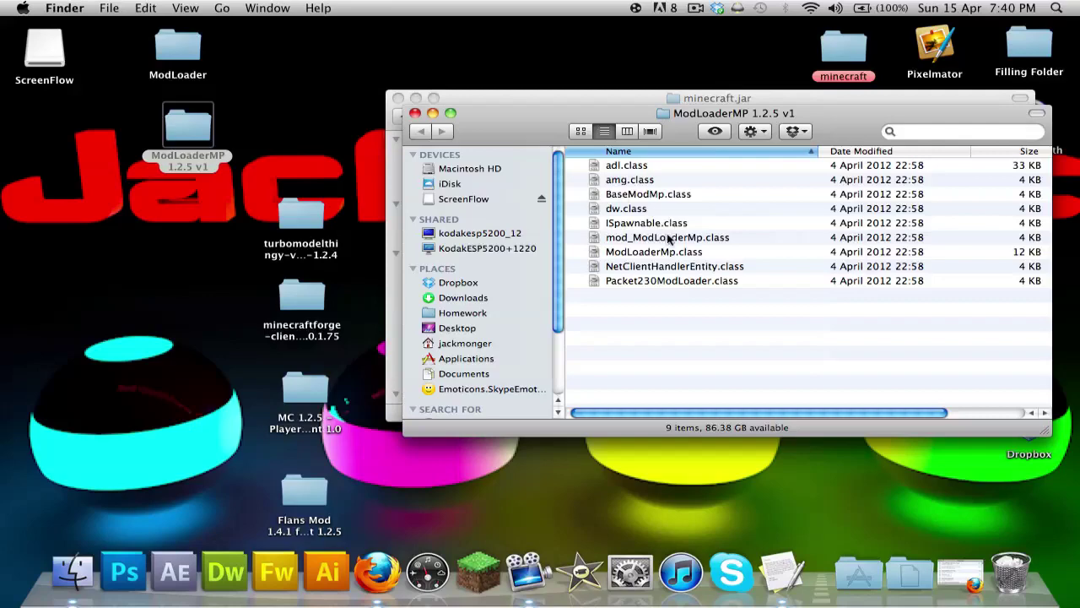
key("super+a")
key("super+c")
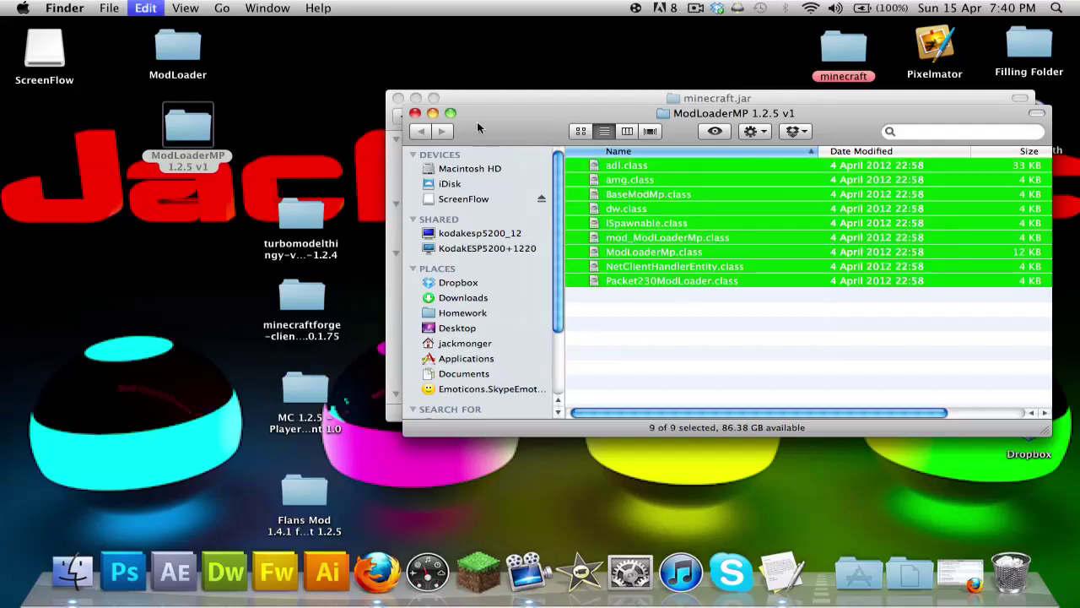
left_click(414, 114)
Paste the ModLoaderMP files into minecraft.jar, replacing existing copies, then start Minecraft.
key("super+v")
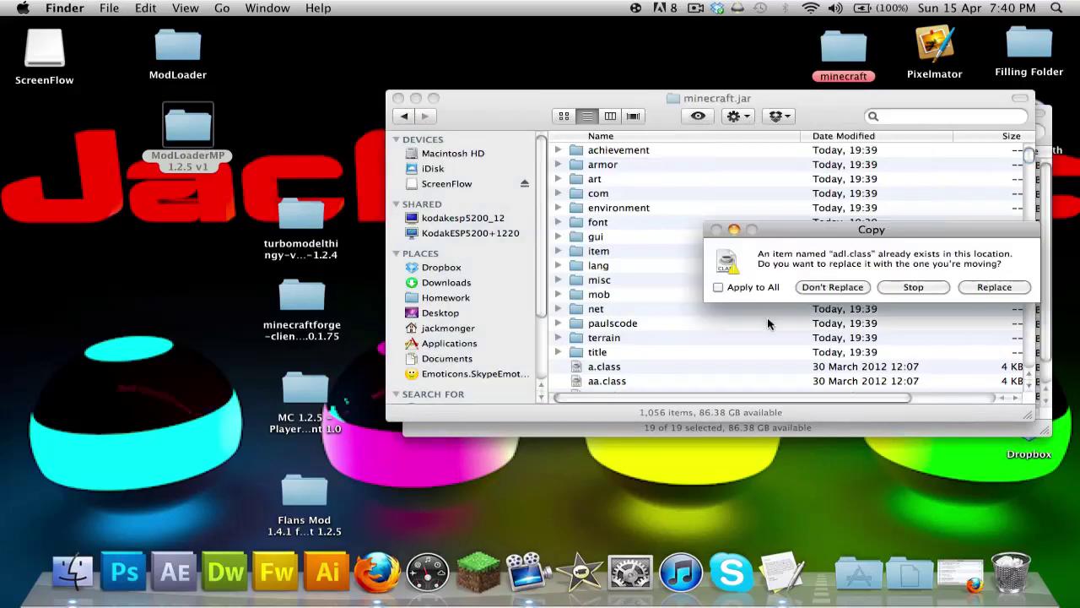
left_click(989, 287)
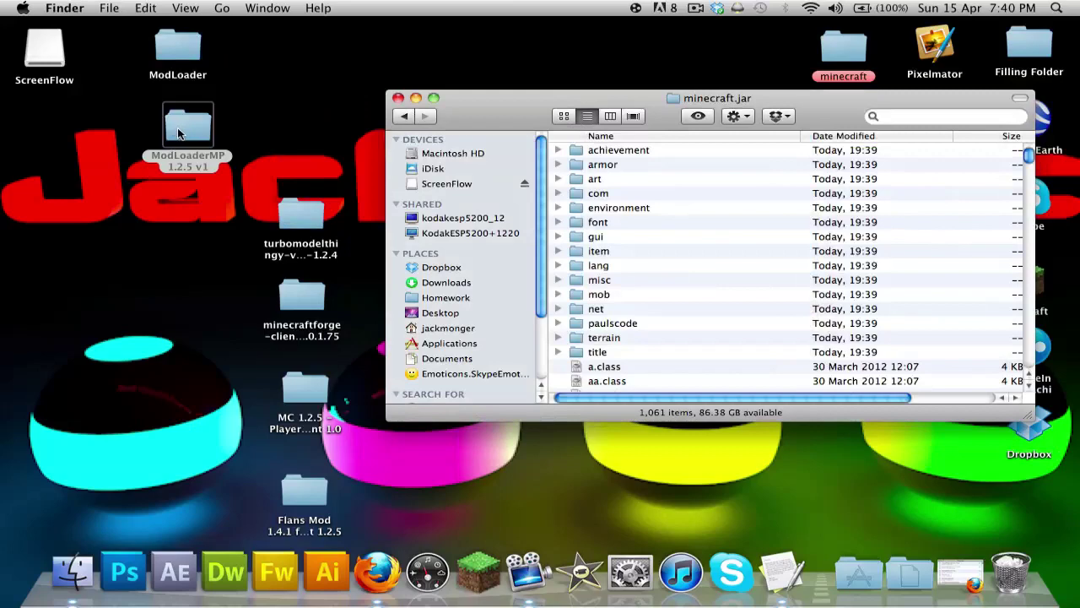
left_click_drag(178, 132, 165, 133)
left_click(477, 557)
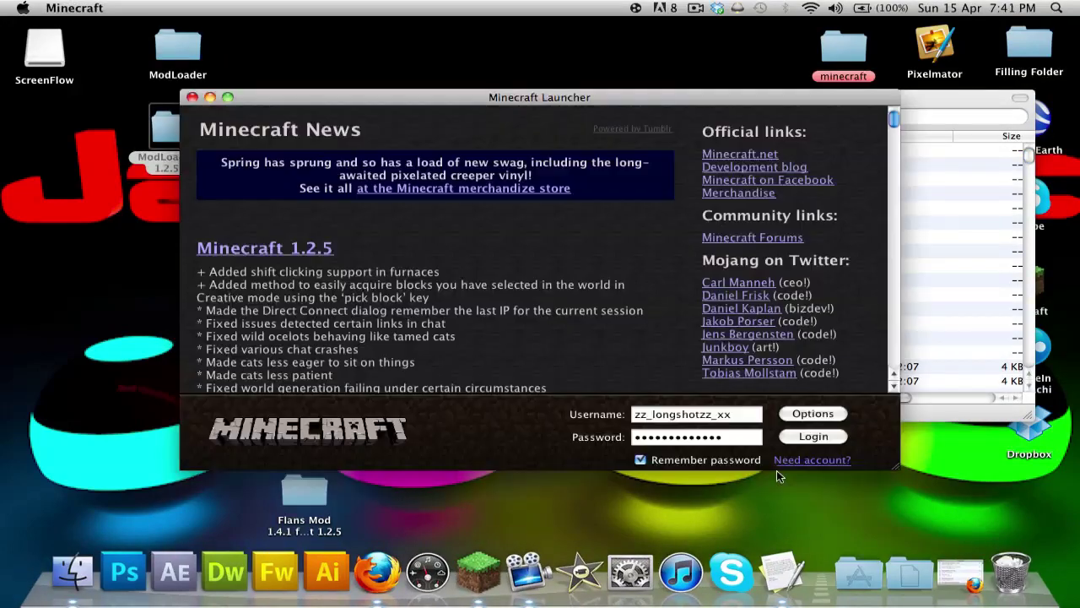
Log in to Minecraft, confirm the 1.2.5 main menu loads, then quit the game.
left_click(823, 440)
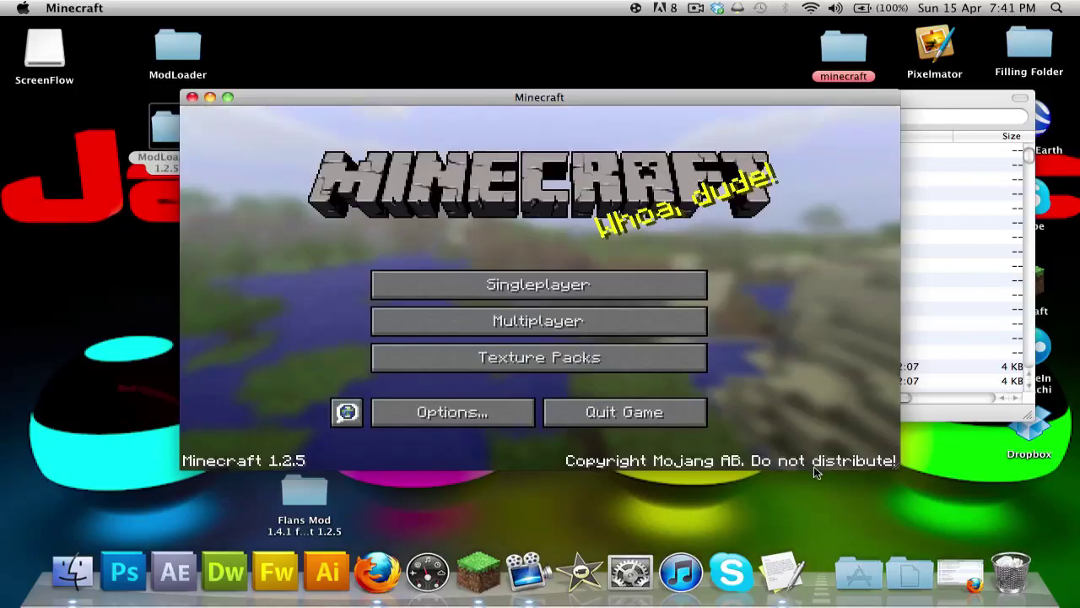
left_click(607, 413)
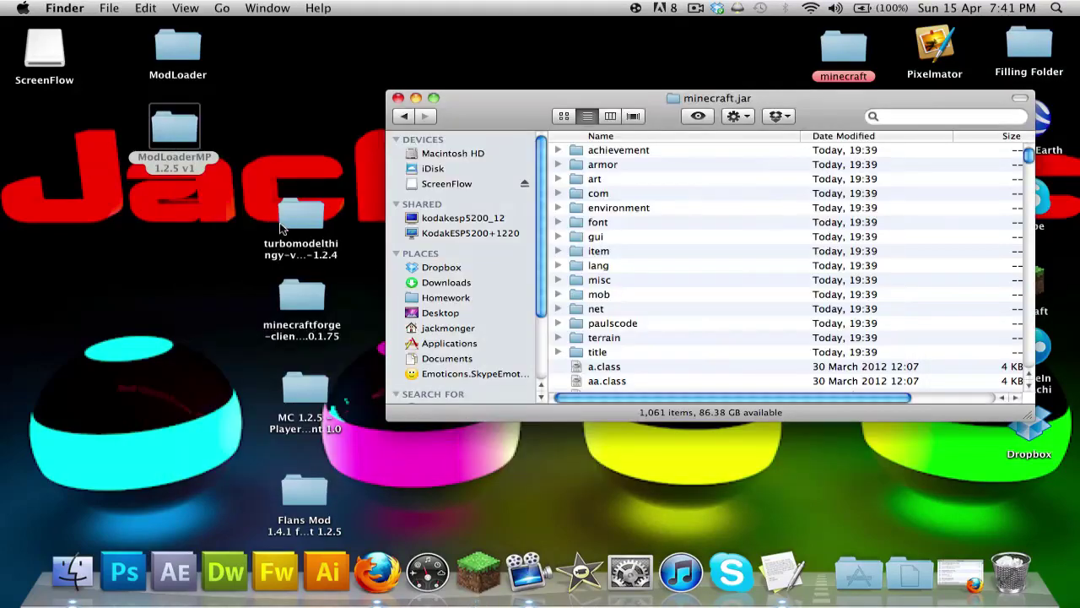
Put the 14 turbomodelthingy class files into minecraft.jar (1,075 items) and start Minecraft.
double_click(291, 224)
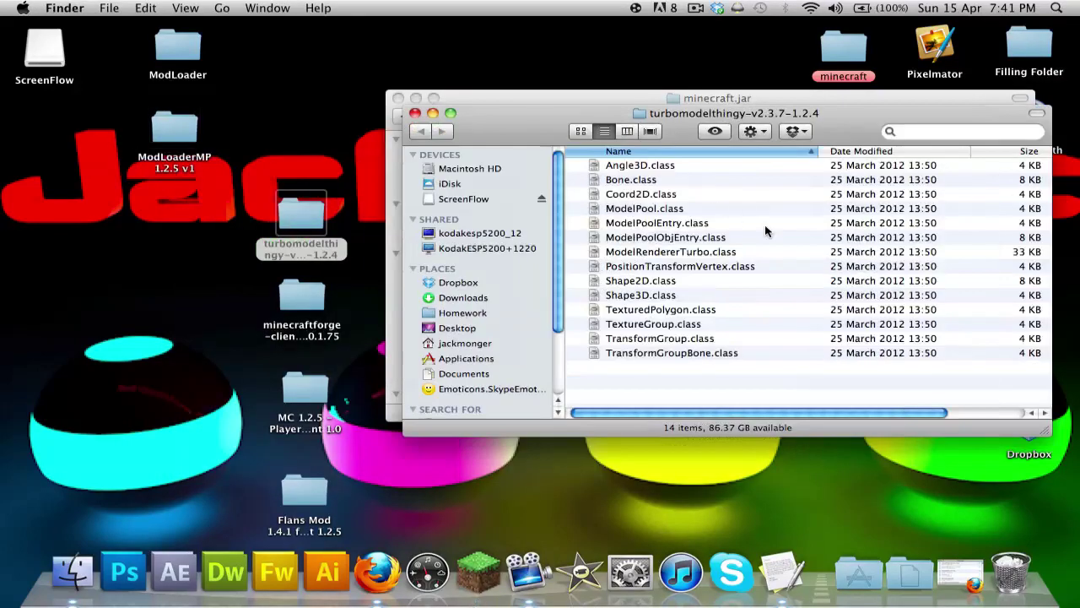
key("super+a")
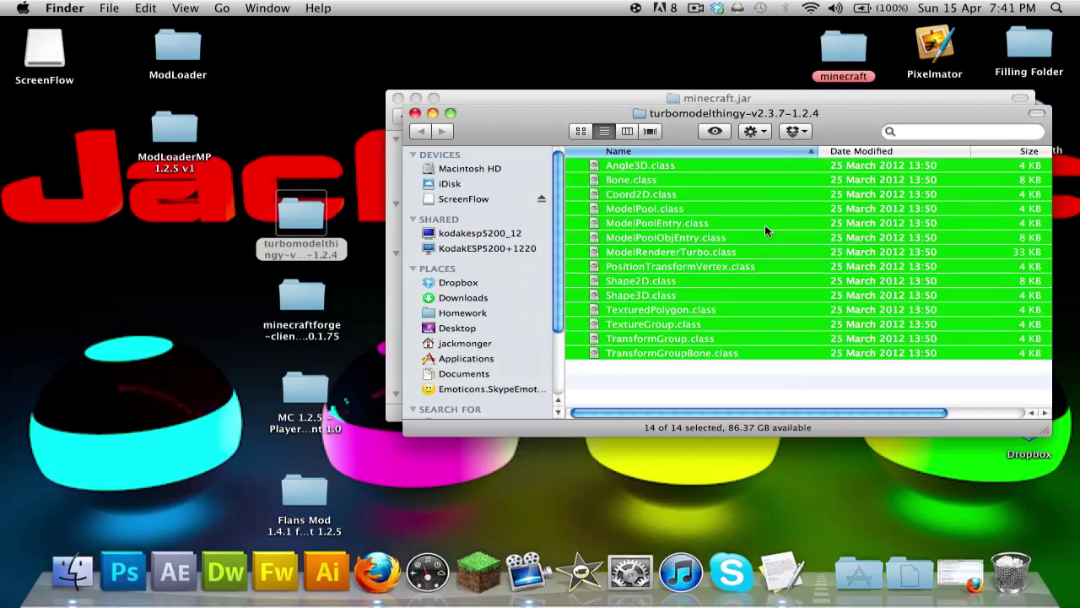
left_click(415, 112)
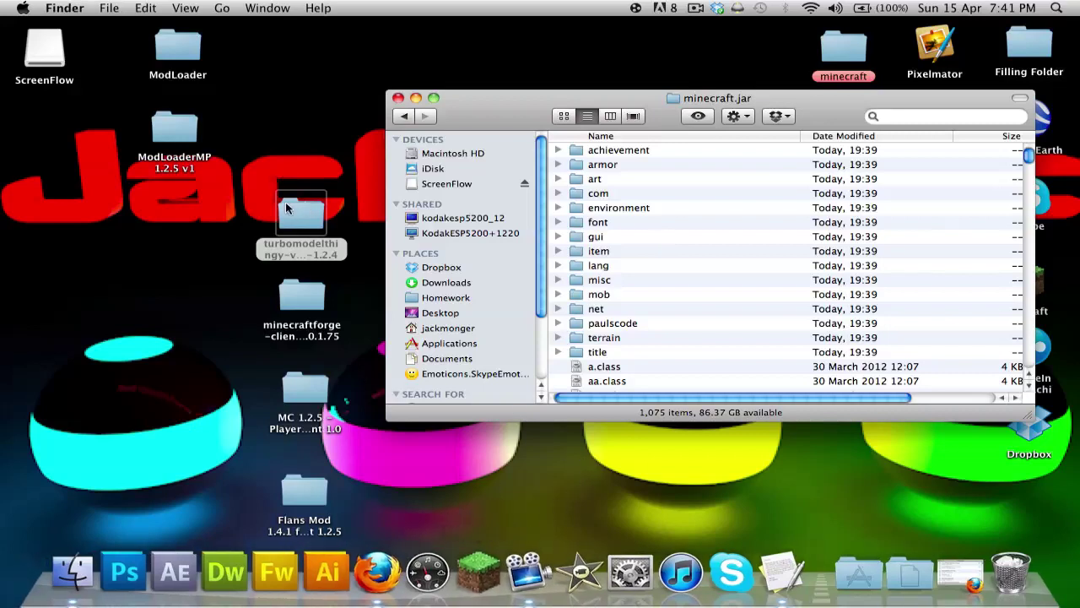
left_click_drag(305, 207, 187, 204)
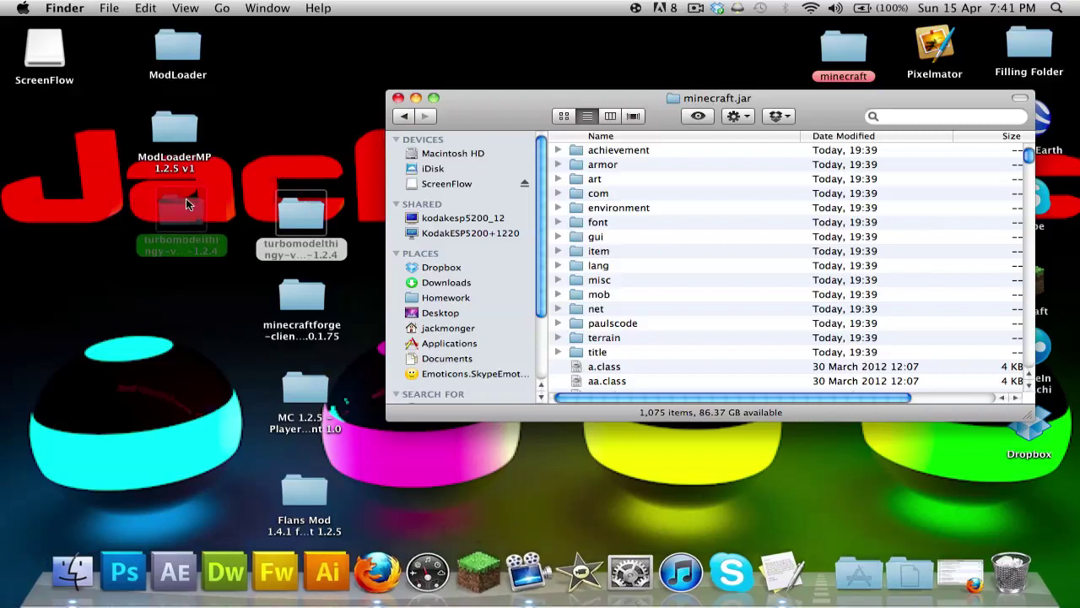
left_click(479, 571)
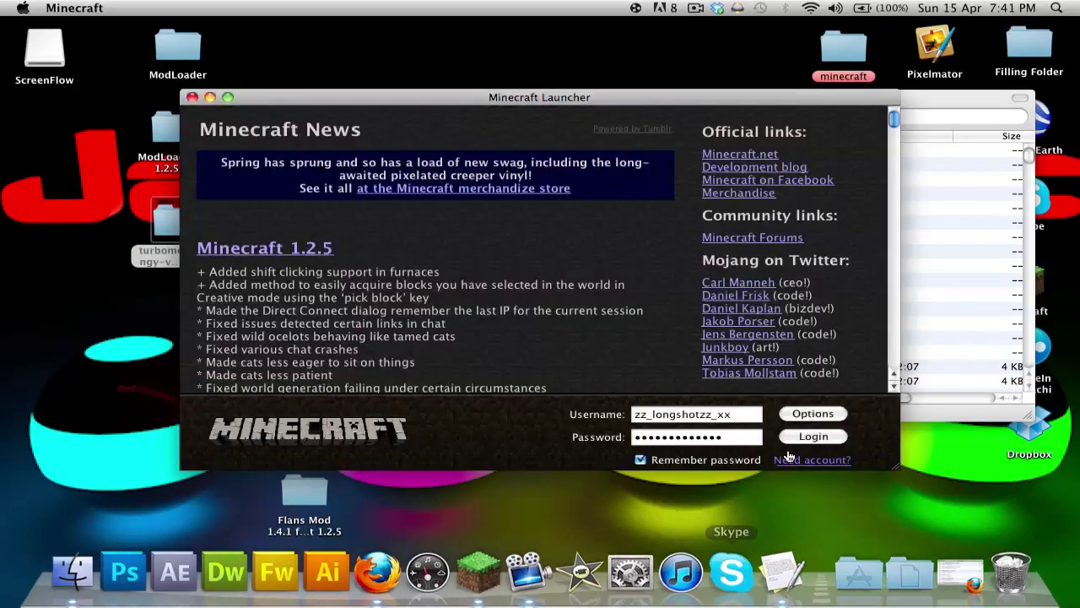
Log in to Minecraft and confirm the 1.2.5 main menu loads with Turbo Model Thingy installed.
left_click(793, 445)
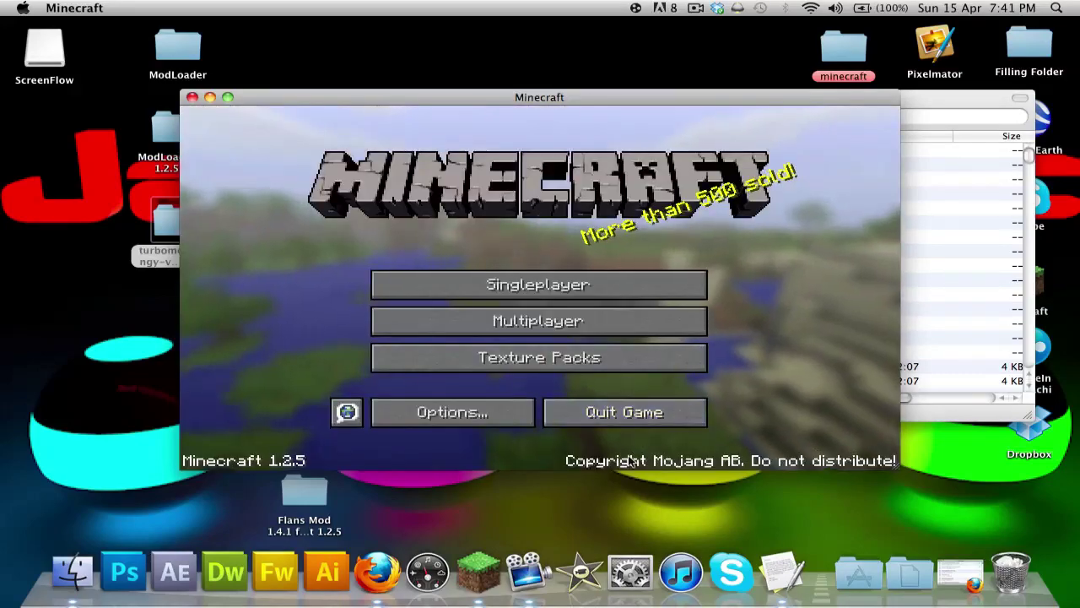
Quit the game, open minecraftforge-client and arrange its files by Kind.
left_click(618, 416)
double_click(310, 297)
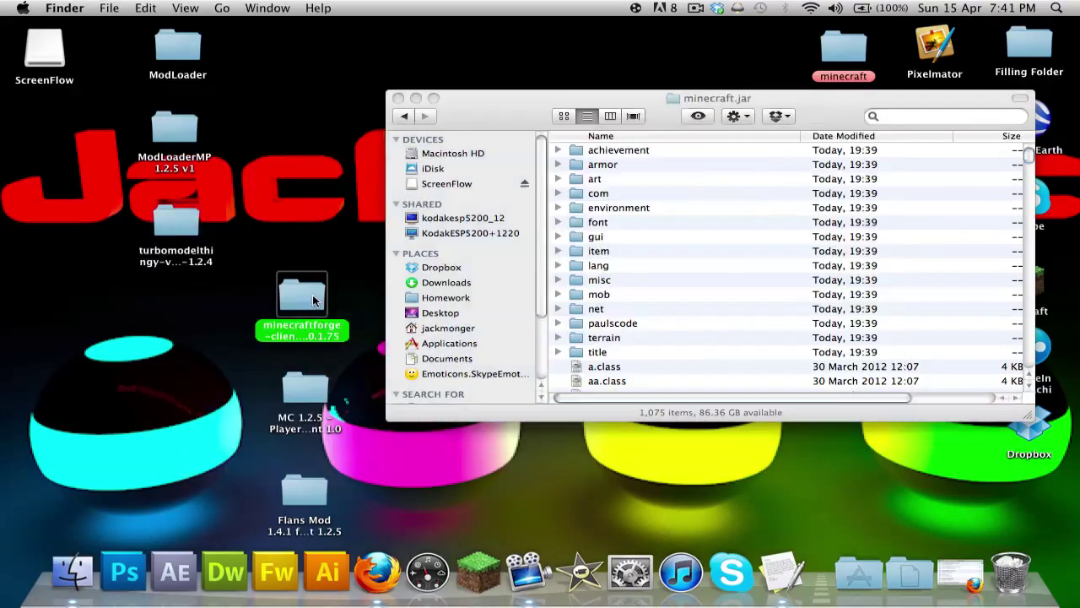
left_click_drag(677, 133, 449, 133)
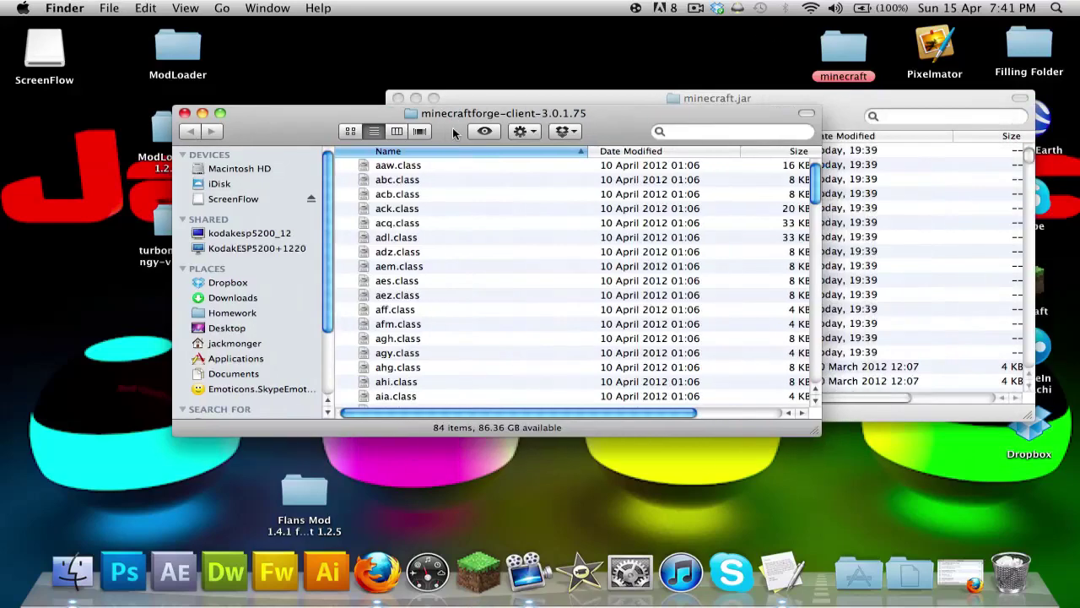
left_click(521, 131)
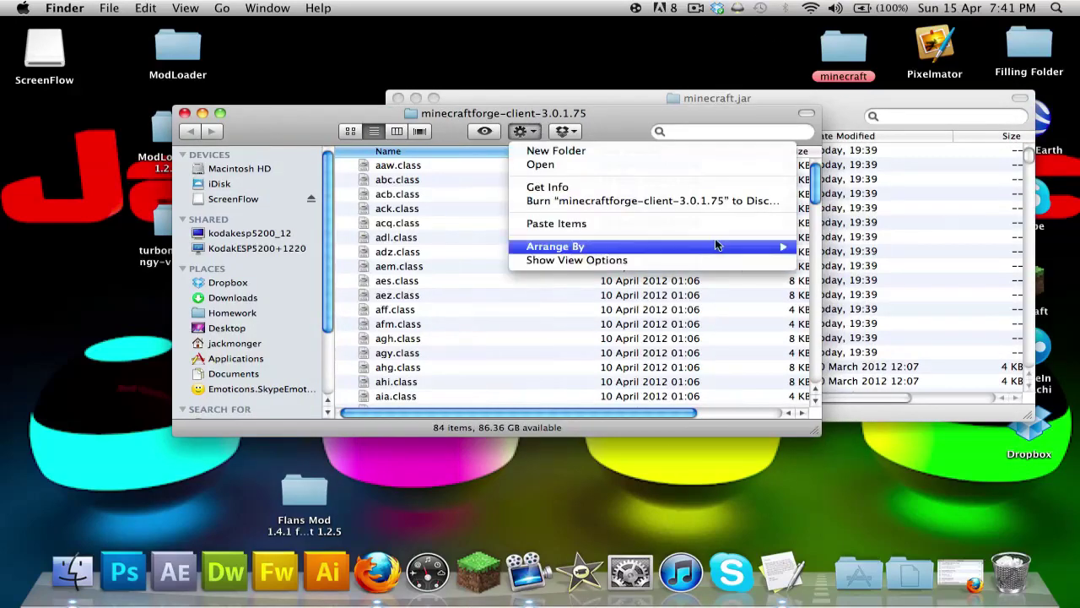
mouse_move(589, 246)
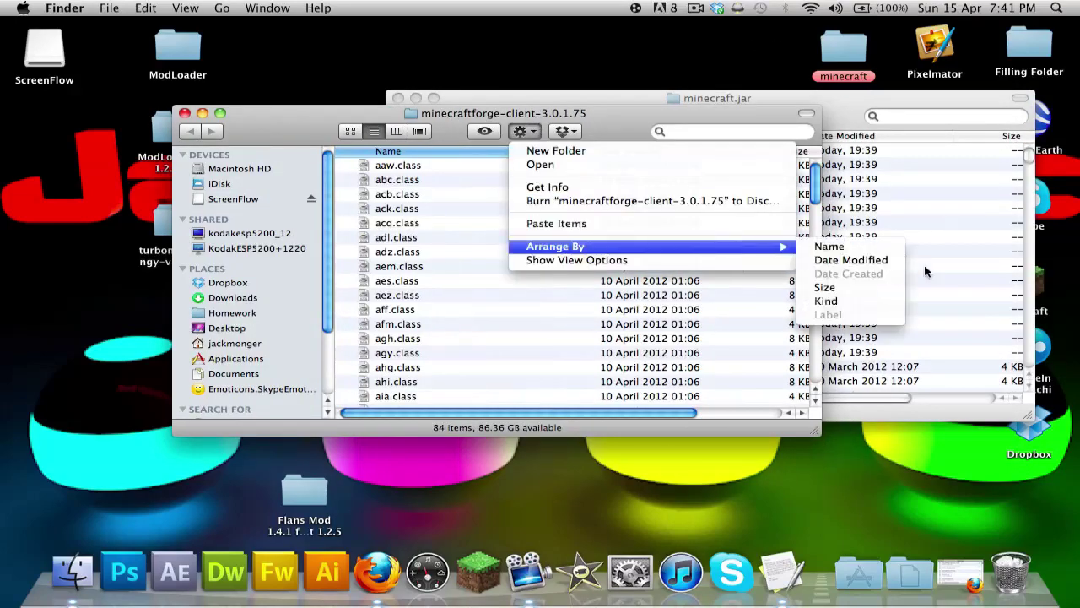
left_click(874, 302)
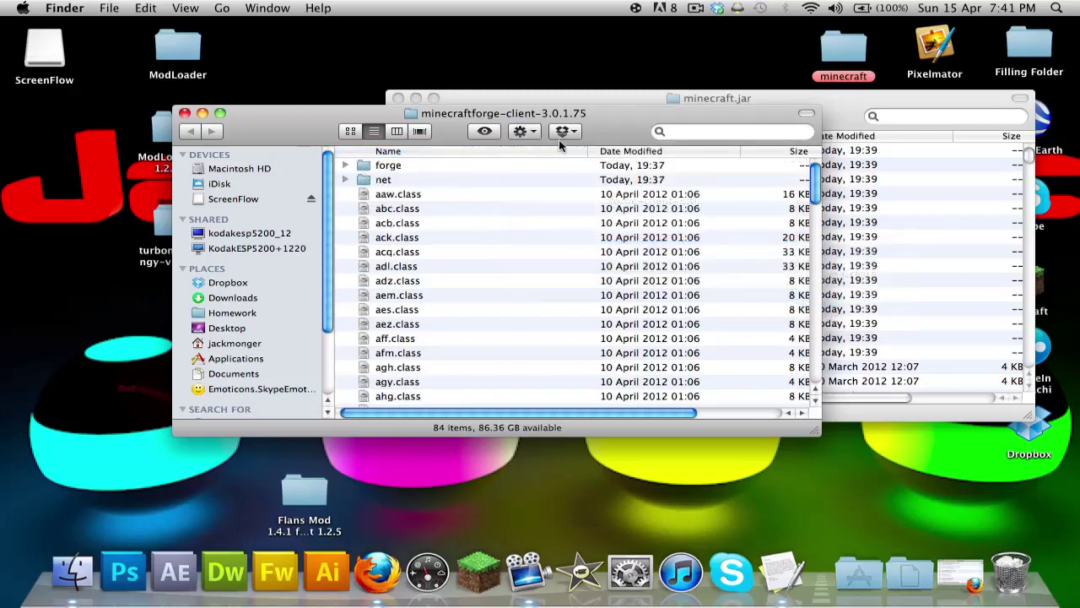
Open Forge's net folder and line it up beside the minecraft.jar window at the screen top.
left_click_drag(598, 135, 417, 24)
double_click(243, 92)
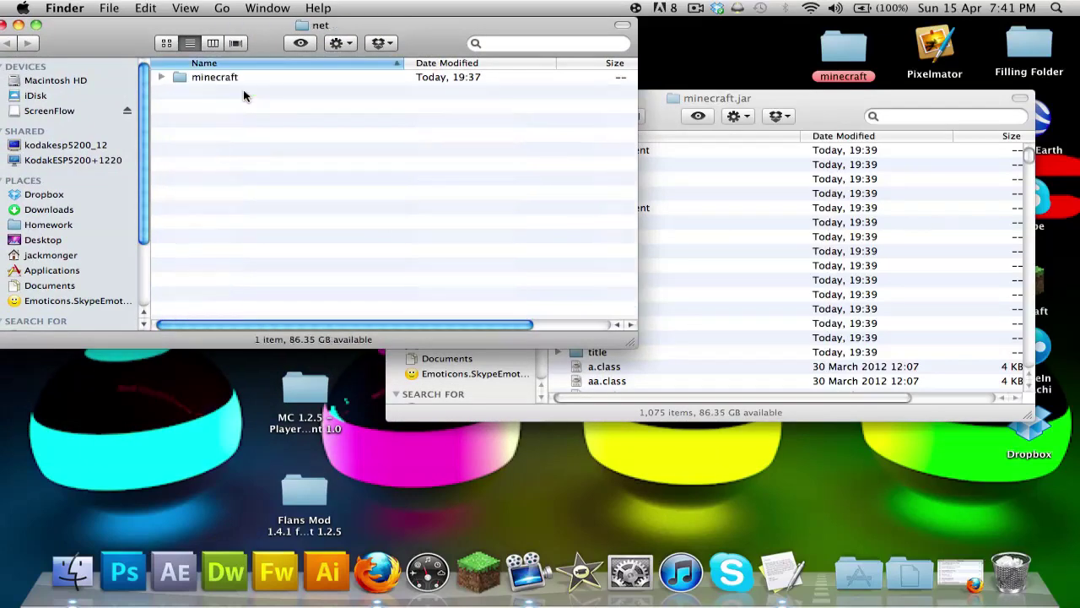
left_click(700, 99)
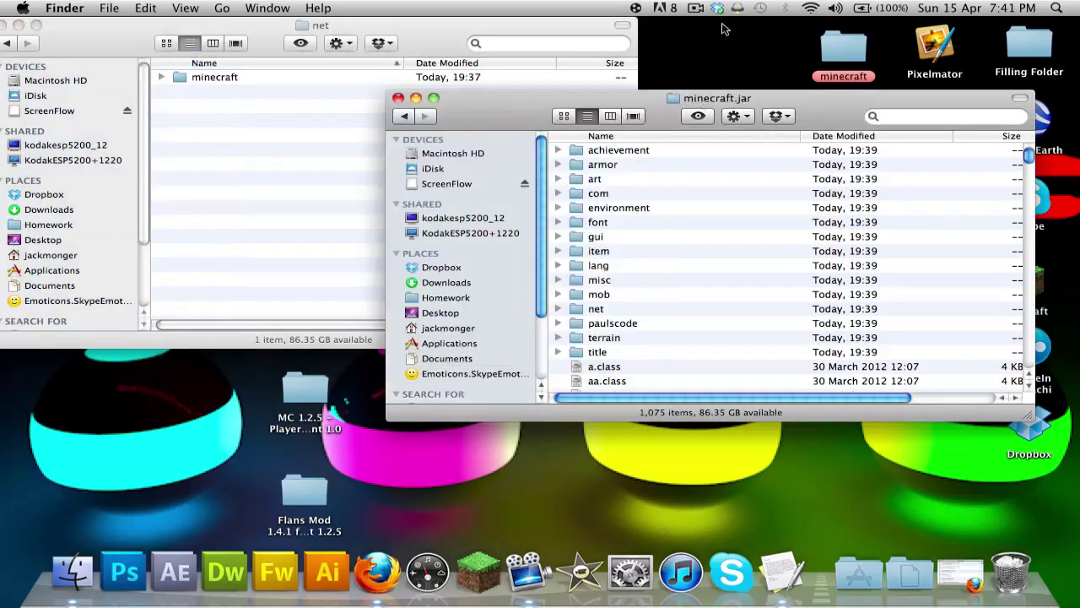
left_click_drag(662, 108, 672, 35)
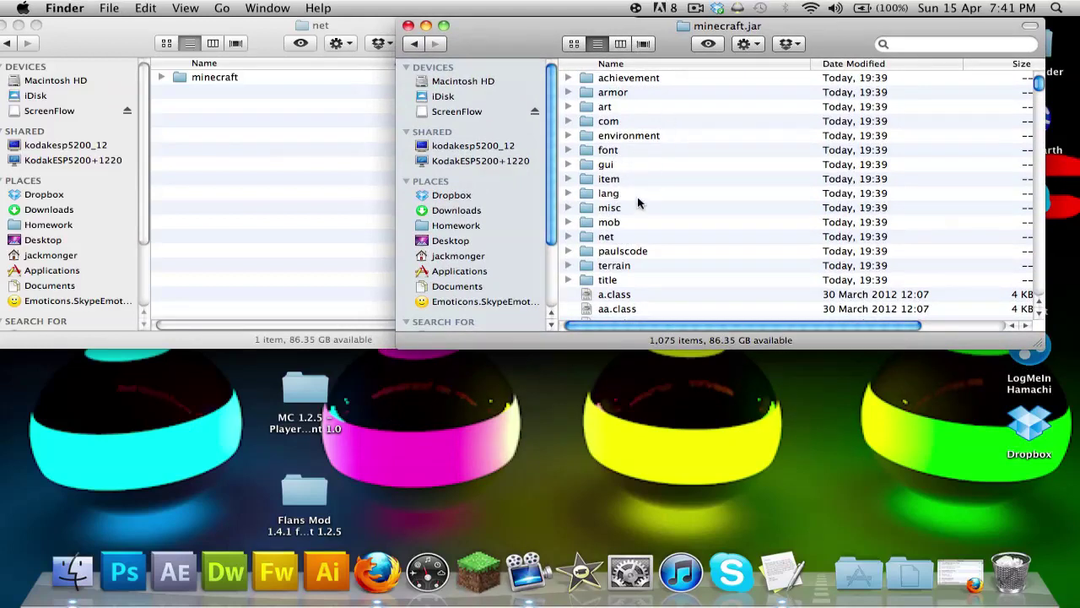
Open net/minecraft/client in both the minecraft.jar and Forge windows.
double_click(608, 238)
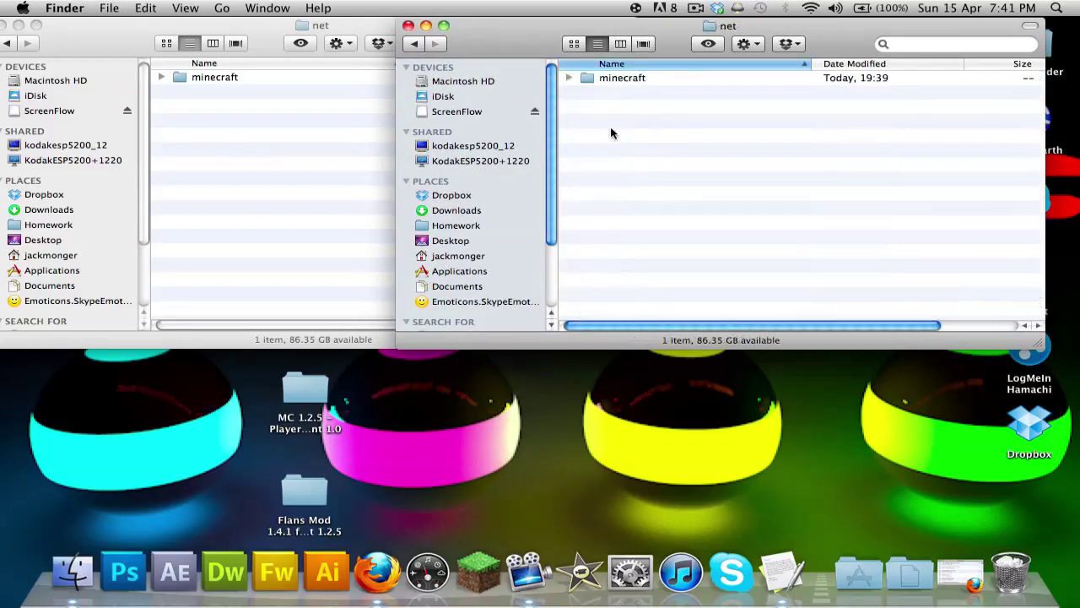
double_click(613, 81)
double_click(609, 79)
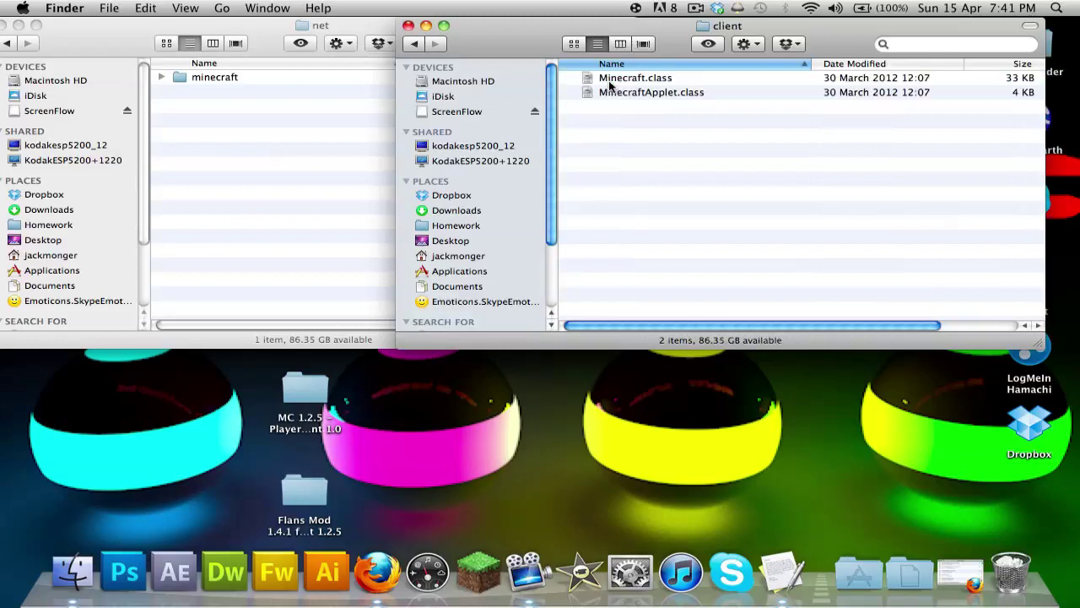
key("super+a")
left_click(647, 162)
double_click(265, 77)
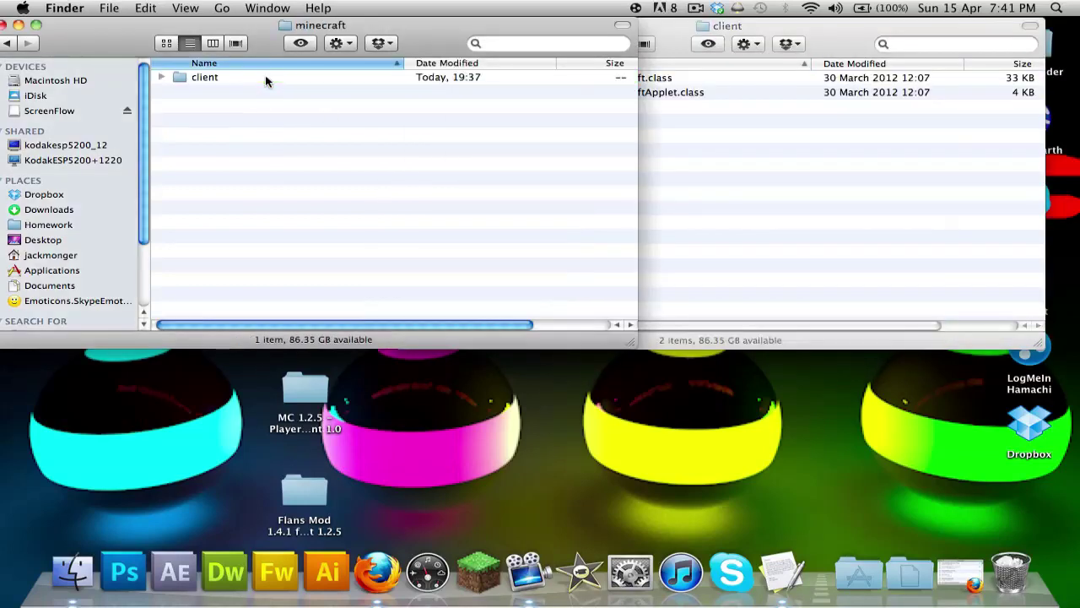
double_click(248, 74)
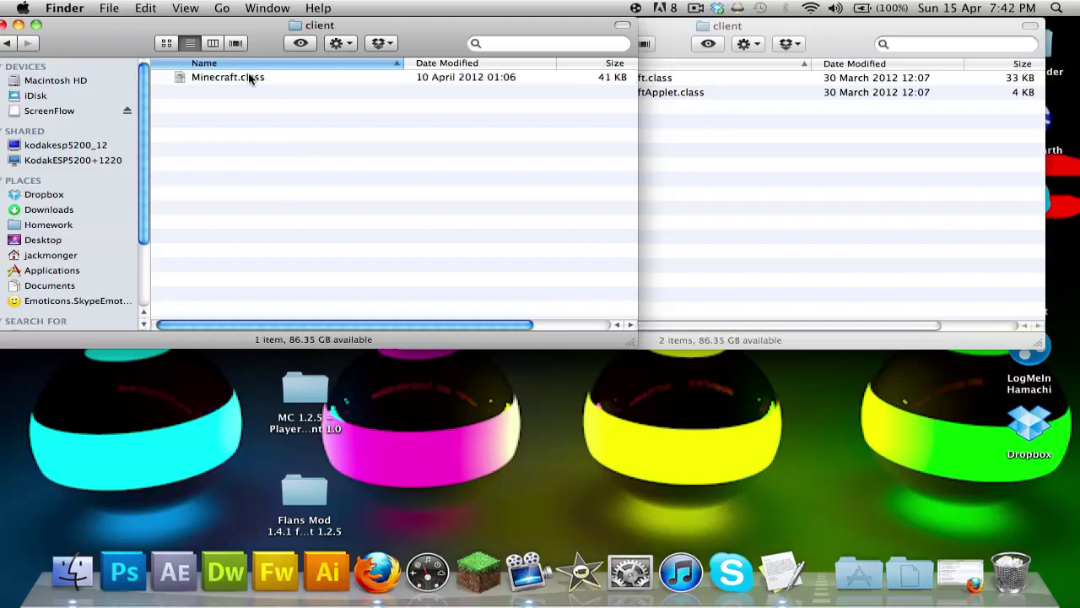
Replace the old Minecraft.class in minecraft.jar's client folder with Forge's 41 KB version.
left_click_drag(438, 29, 333, 30)
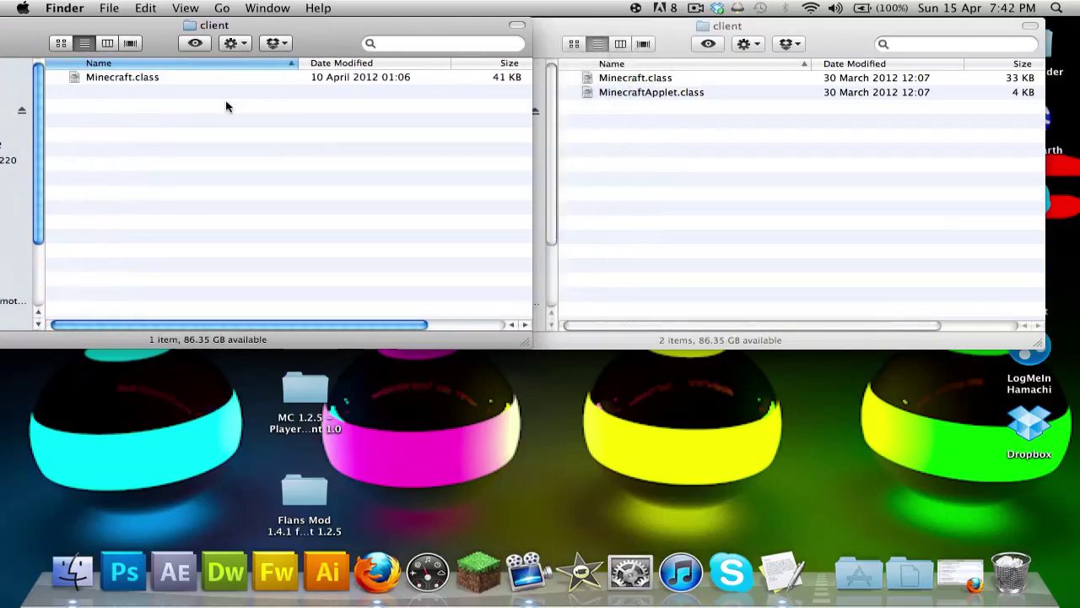
left_click(167, 76)
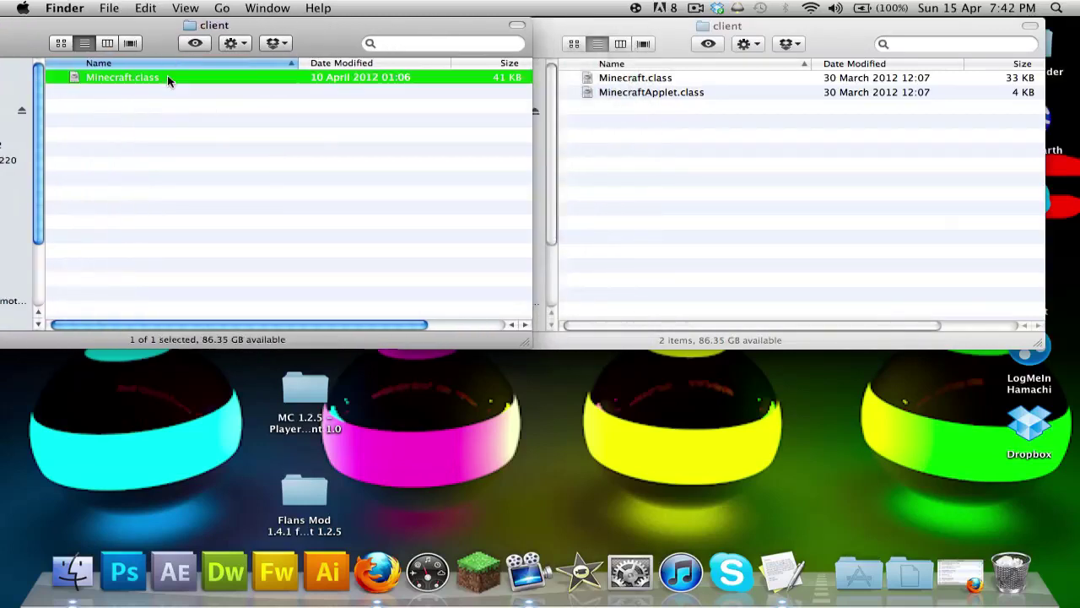
left_click(723, 200)
key("super+v")
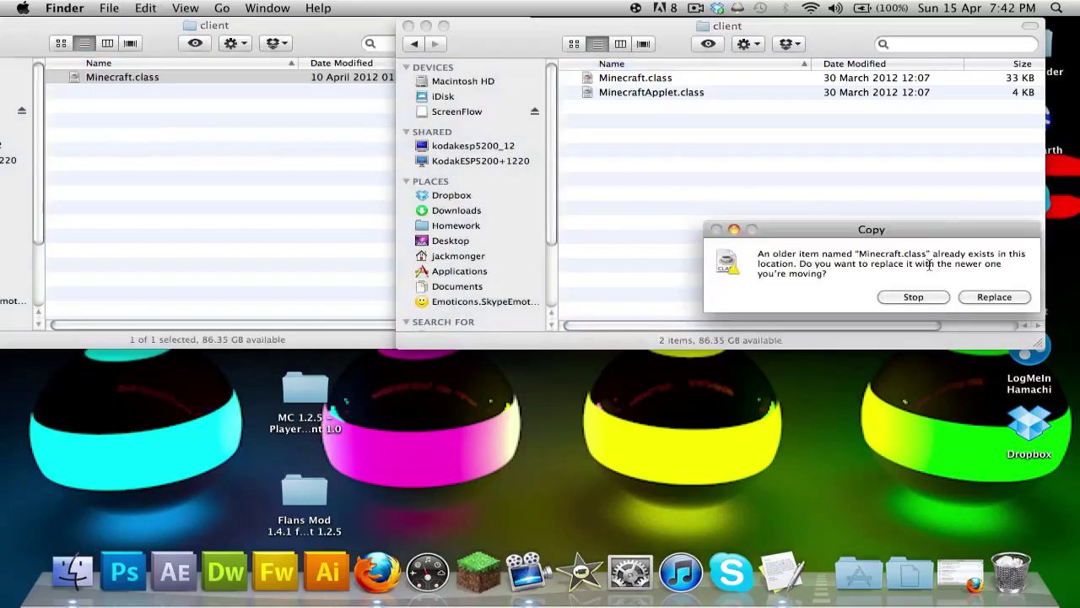
left_click(986, 297)
Return the minecraft.jar and Forge windows to their top-level folders.
left_click(415, 44)
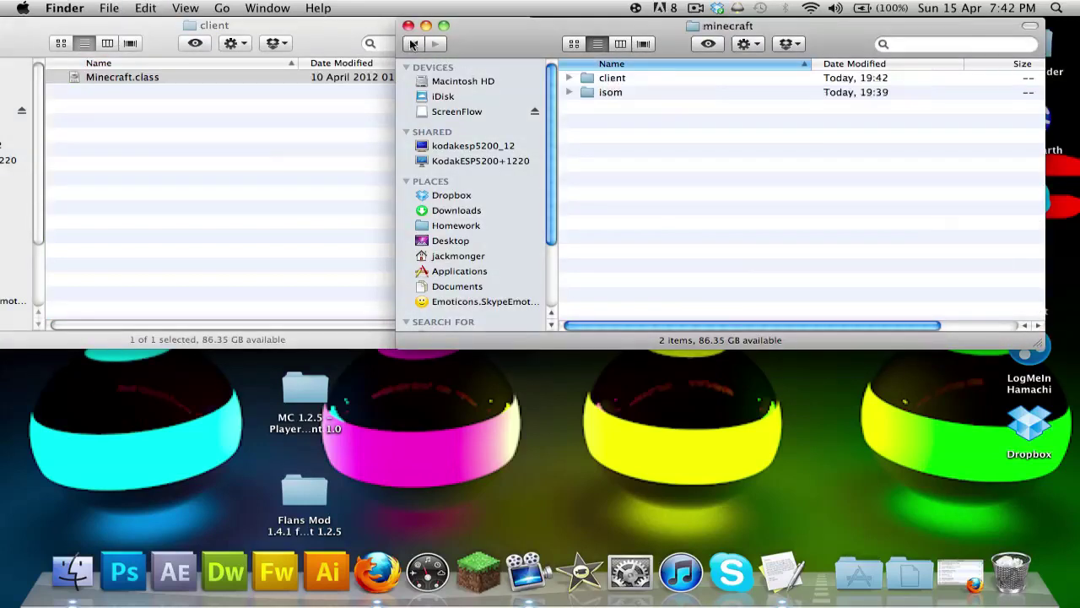
double_click(591, 94)
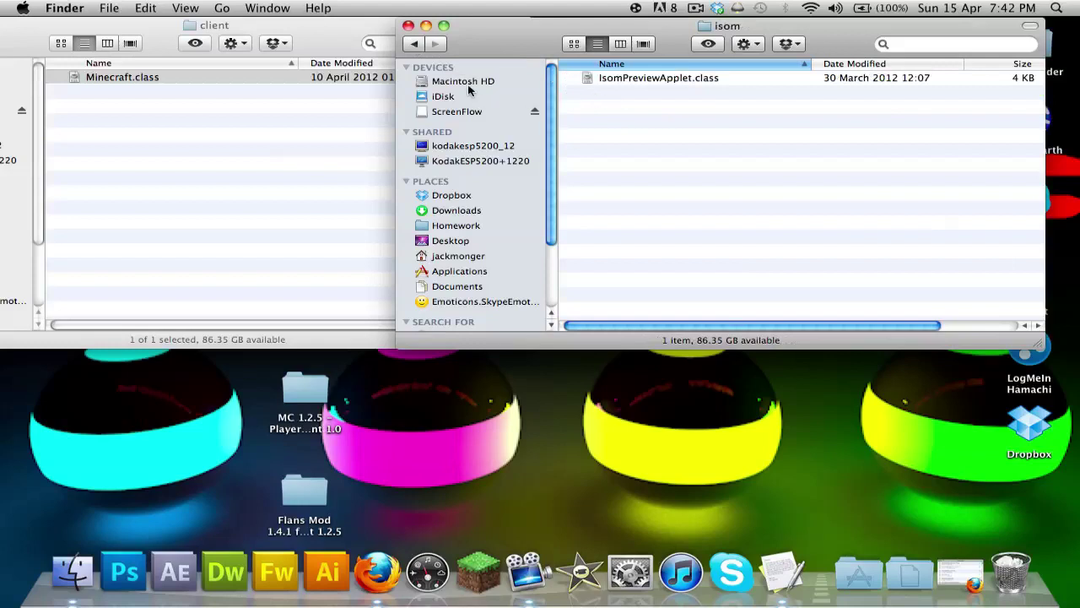
left_click(417, 44)
left_click(417, 44)
left_click(417, 45)
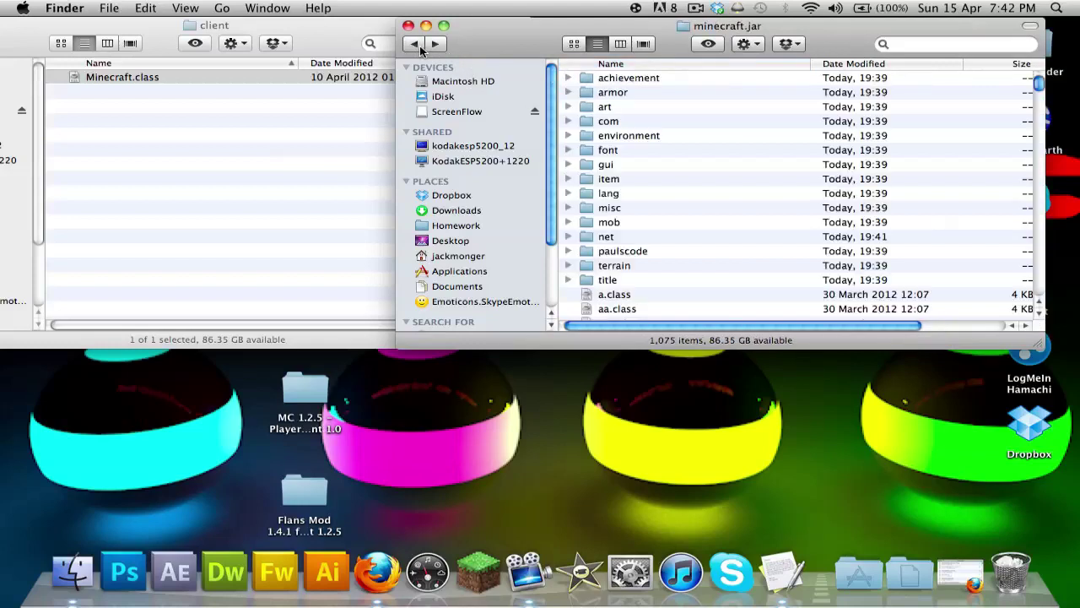
left_click(211, 40)
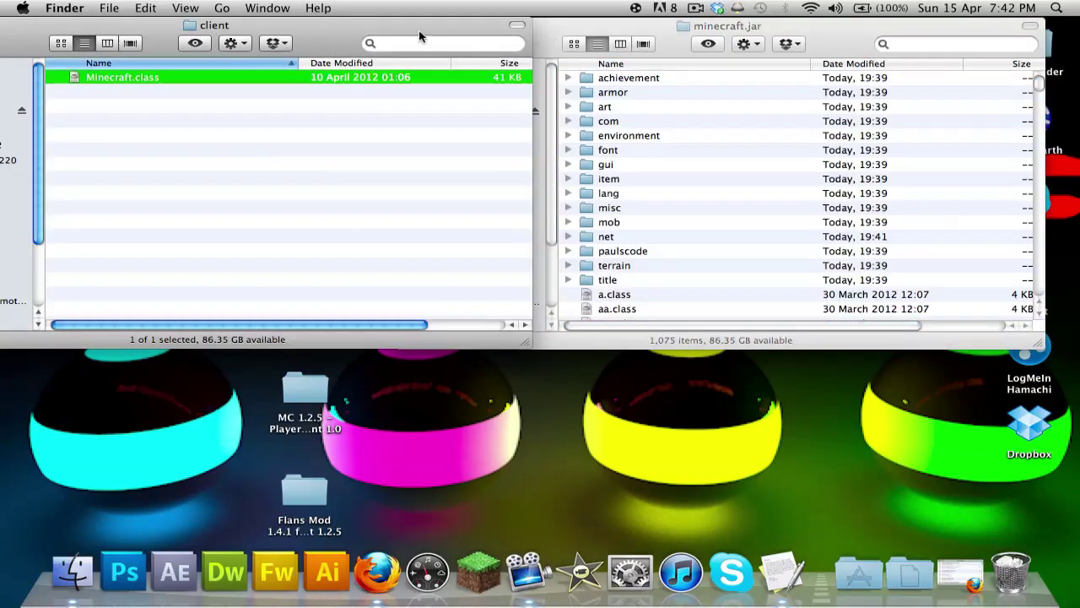
left_click_drag(353, 22, 486, 7)
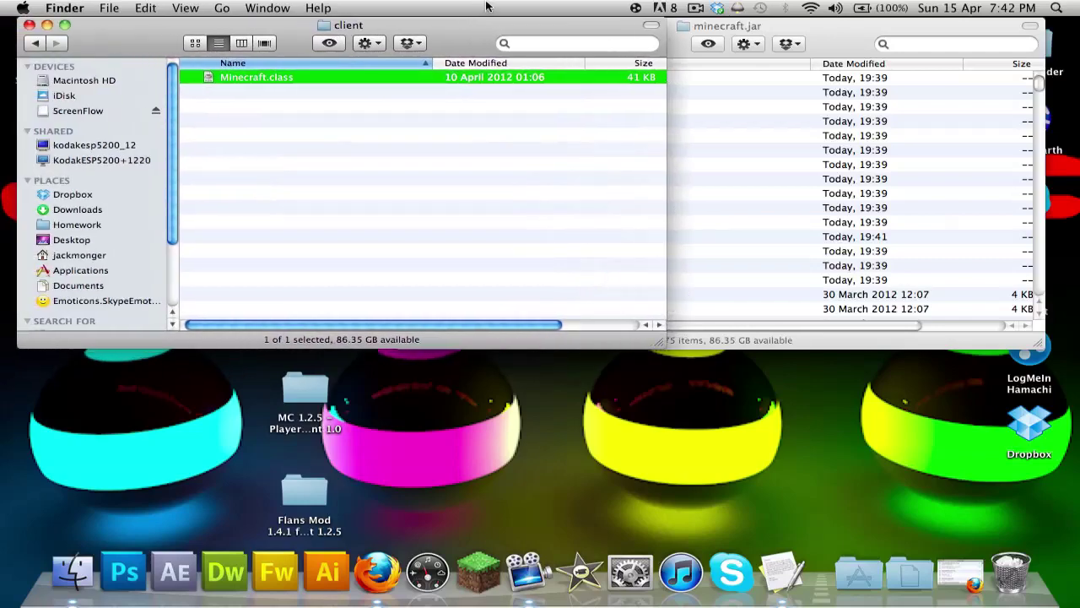
left_click(38, 44)
Select every Forge client item except the net folder and minecraftforge_credits.txt.
left_click(38, 44)
left_click(39, 44)
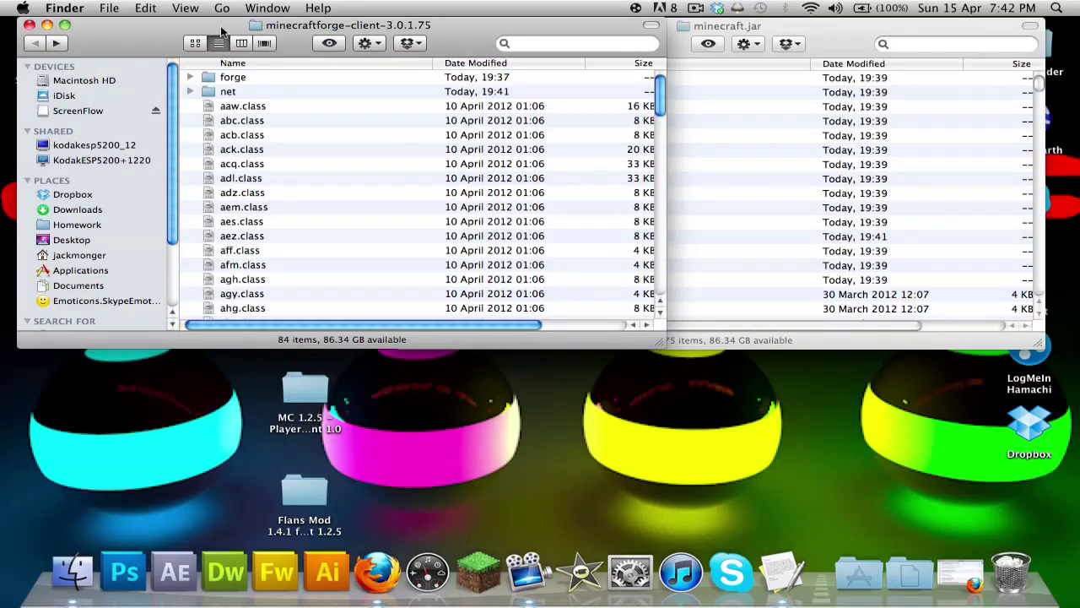
key("super+a")
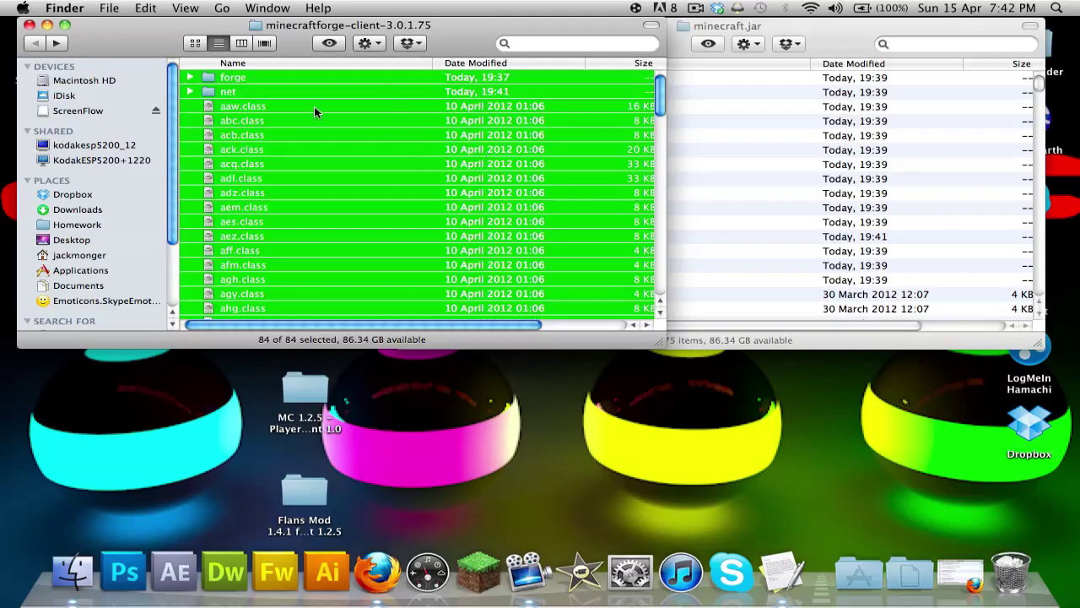
left_click(227, 89, "super")
scroll(341, 95, "down", 3)
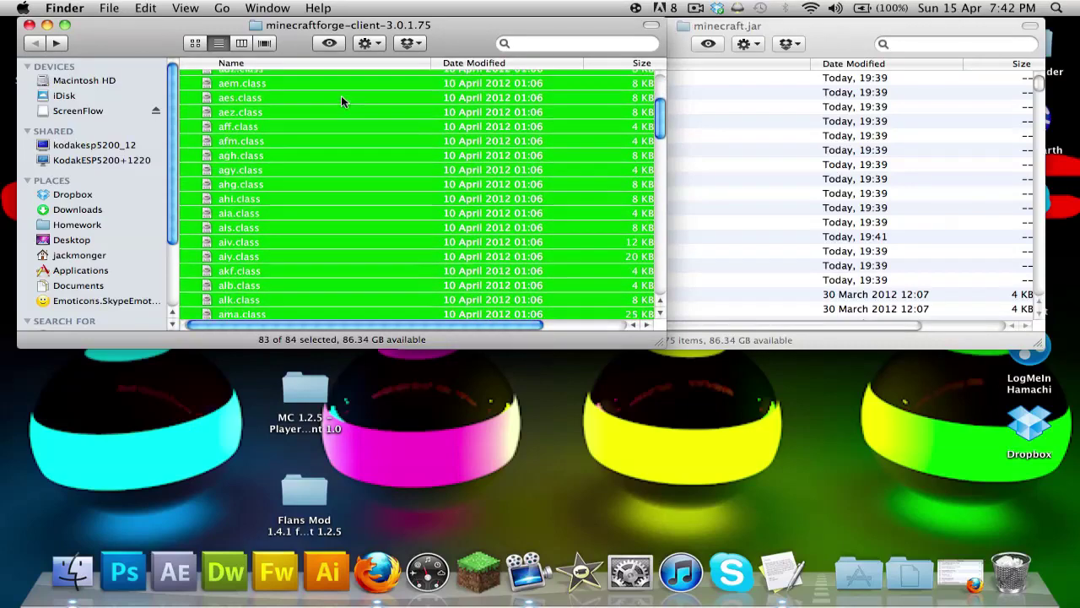
scroll(342, 98, "down", 20)
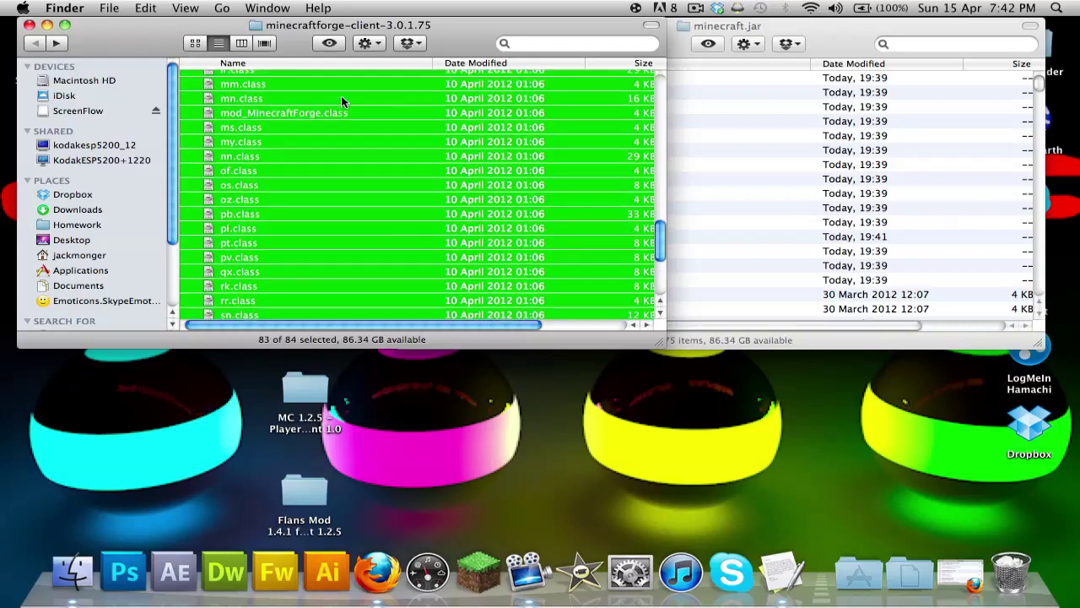
scroll(342, 100, "down", 6)
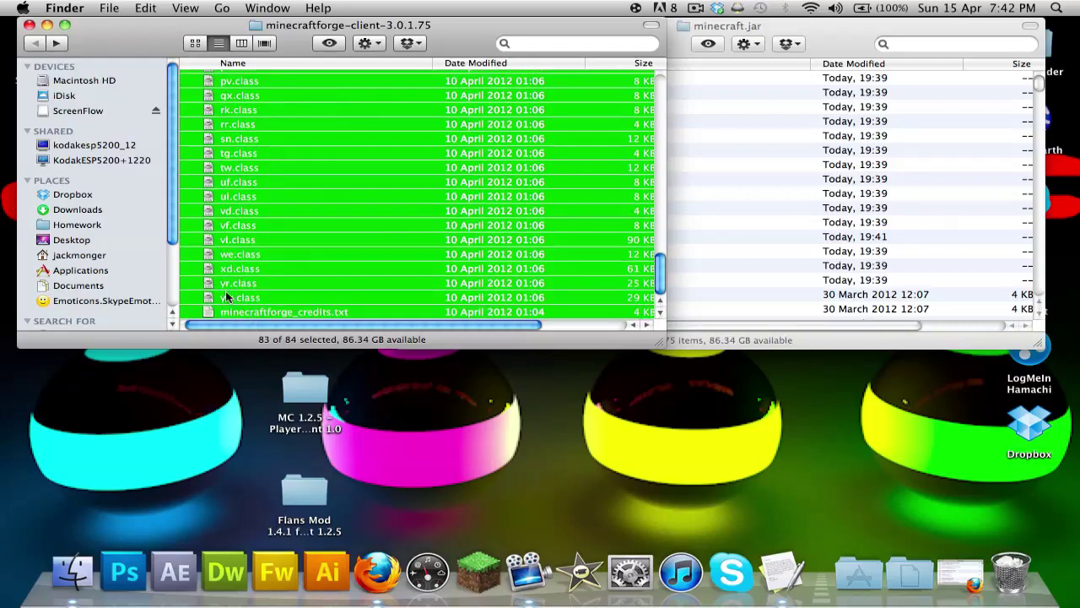
left_click(367, 311, "super")
scroll(367, 314, "up", 15)
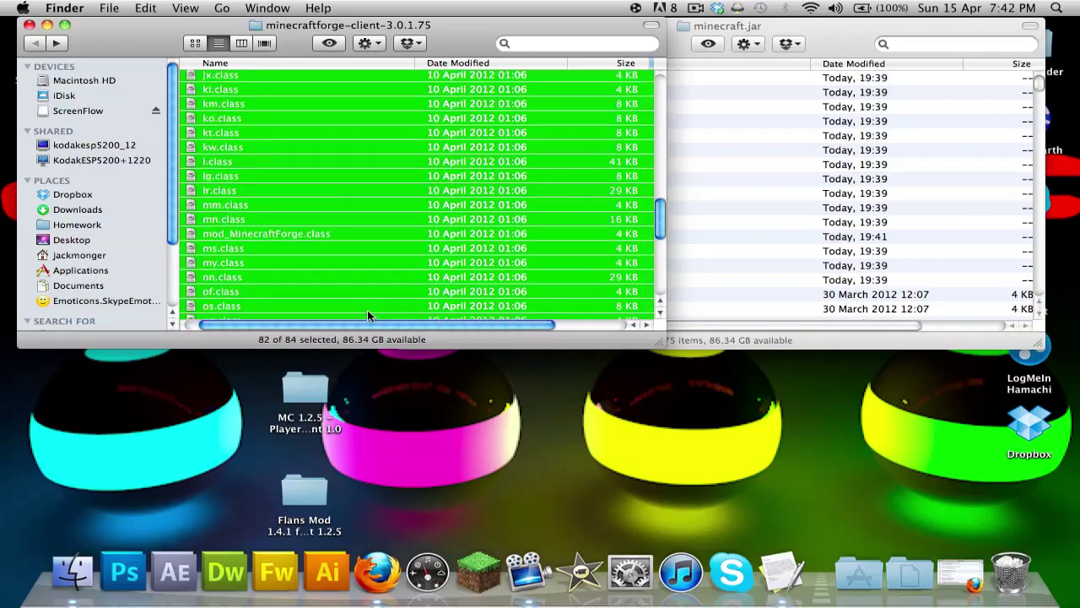
Copy the Forge files into minecraft.jar replacing duplicates, close the Forge folder, and start Minecraft.
key("super+c")
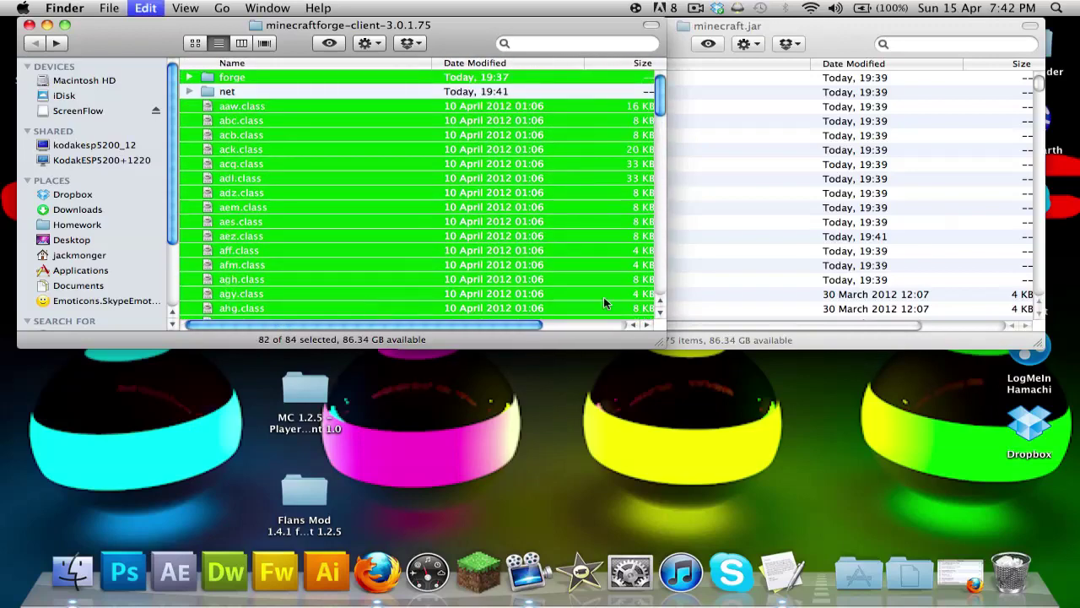
left_click(865, 209)
key("super+v")
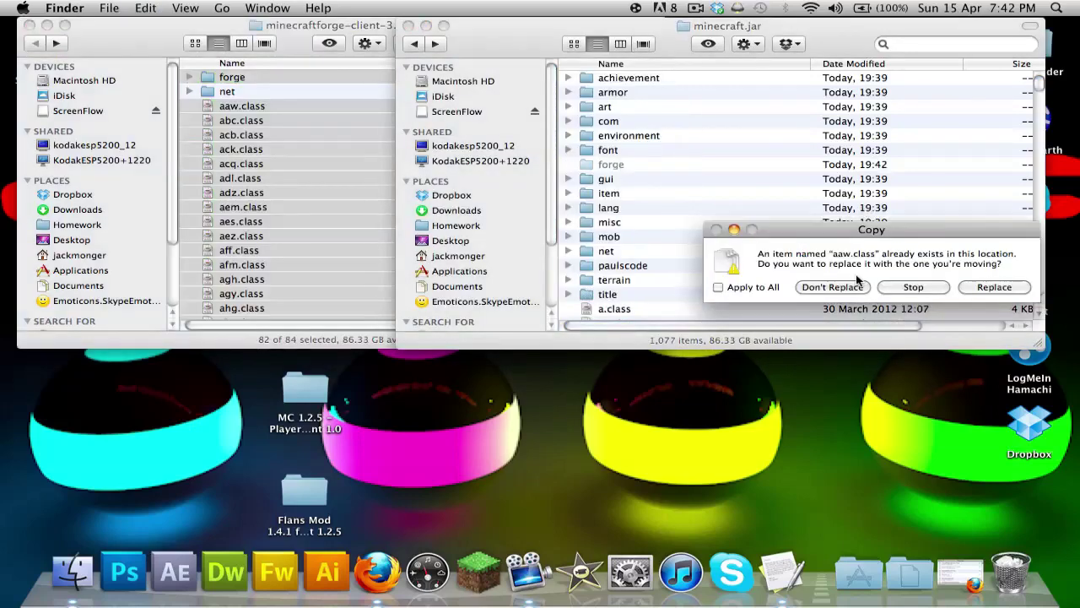
left_click(989, 287)
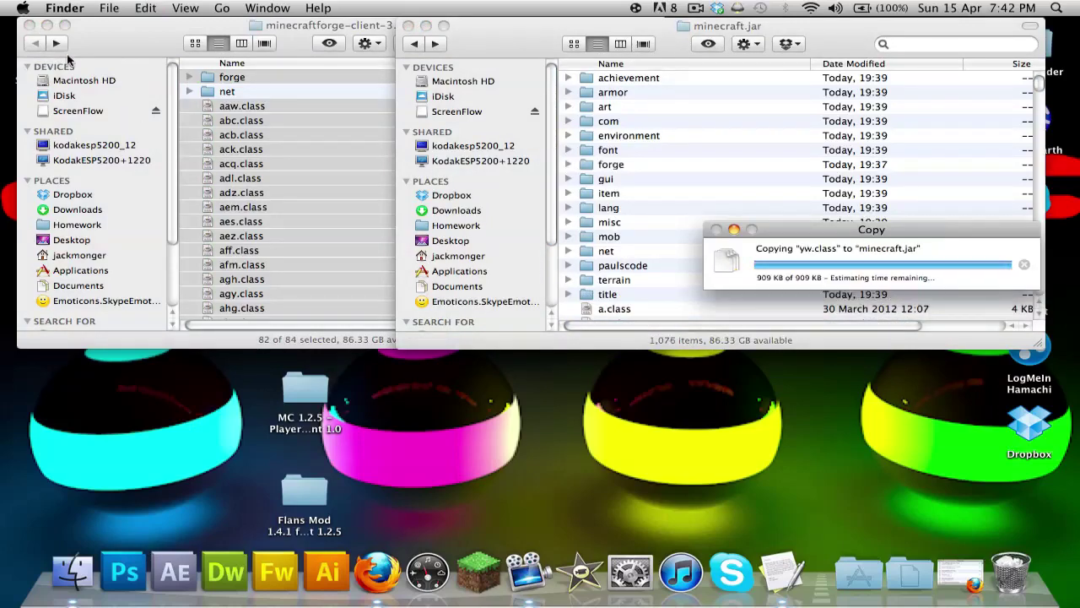
left_click(29, 26)
left_click(479, 571)
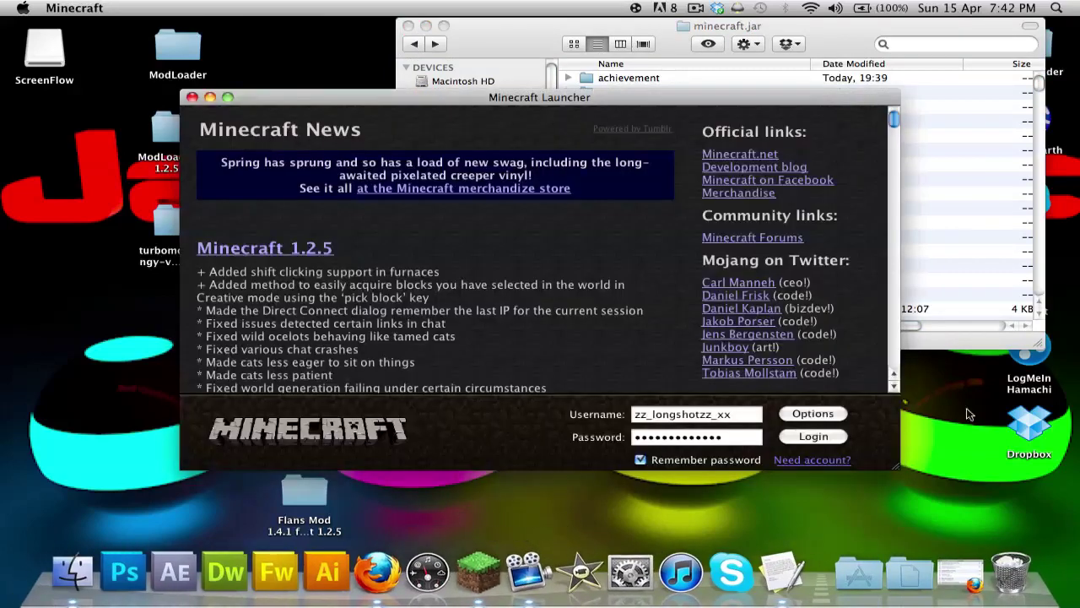
Log in to Minecraft and confirm the Forge-modded 1.2.5 main menu loads.
left_click(814, 436)
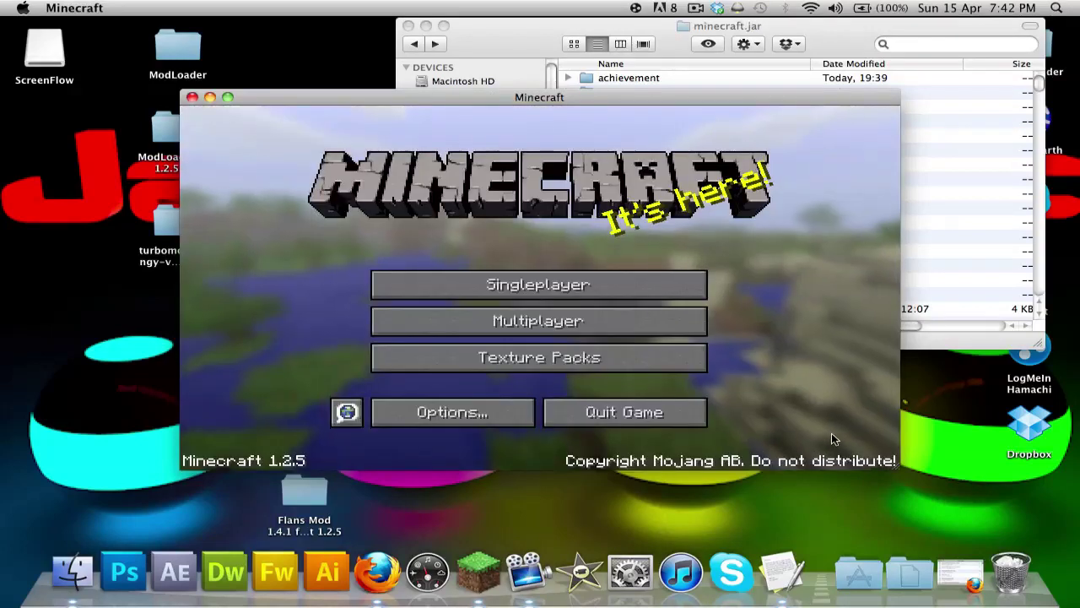
Quit the game and select all Player API client files except readme.txt and changelog.txt.
left_click(608, 412)
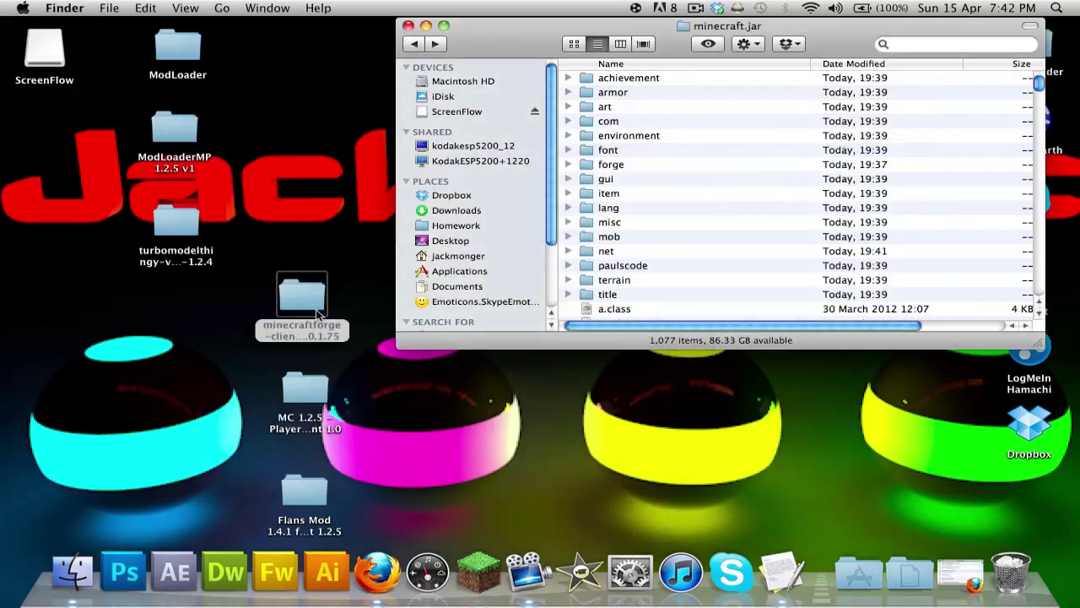
left_click_drag(315, 309, 178, 335)
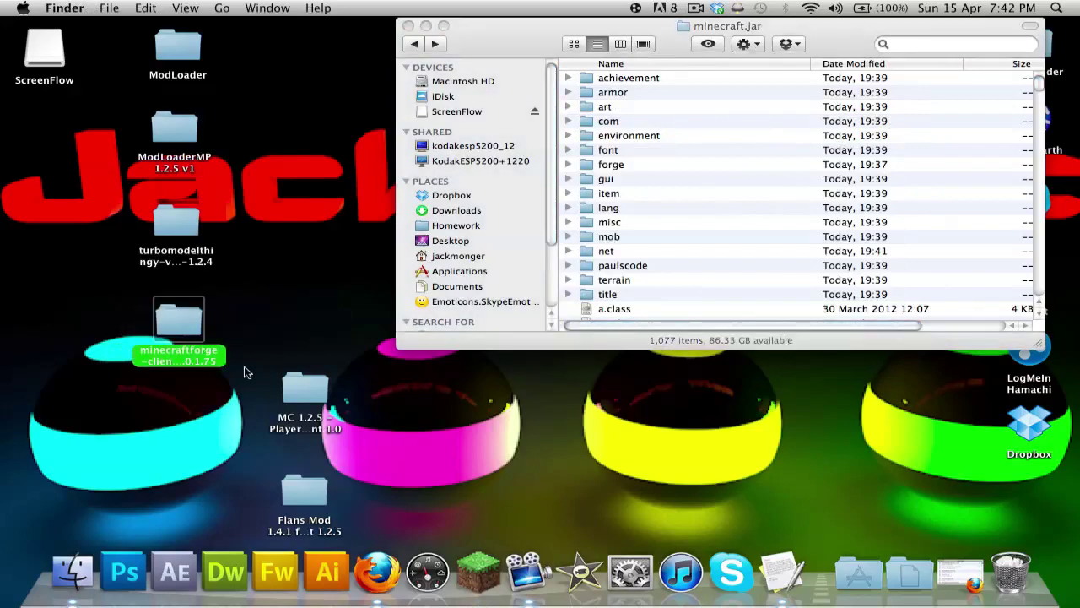
double_click(297, 388)
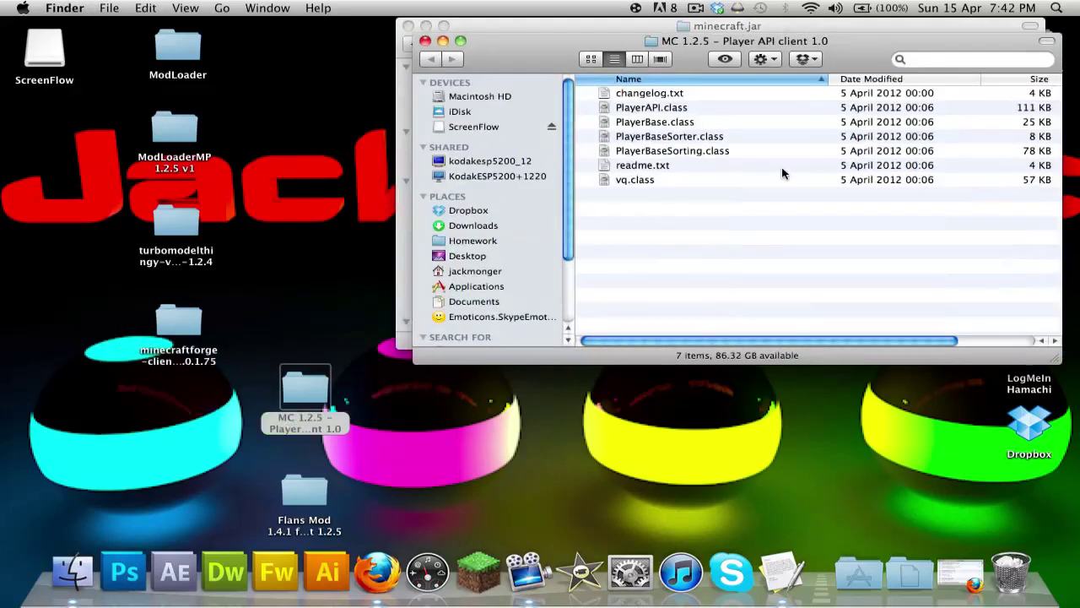
key("super+a")
left_click(660, 166, "super")
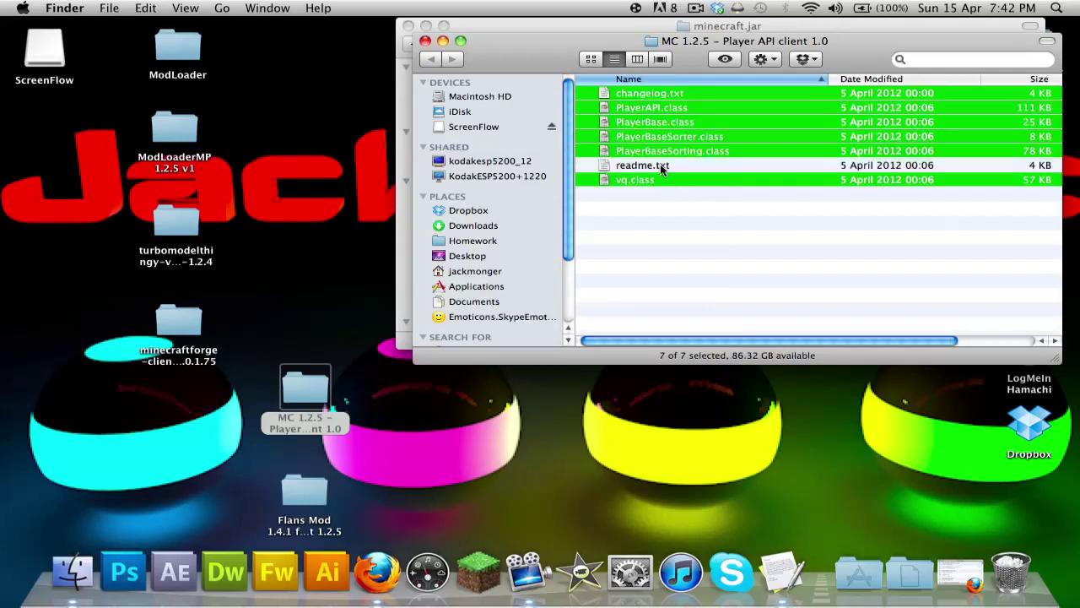
left_click(635, 95, "super")
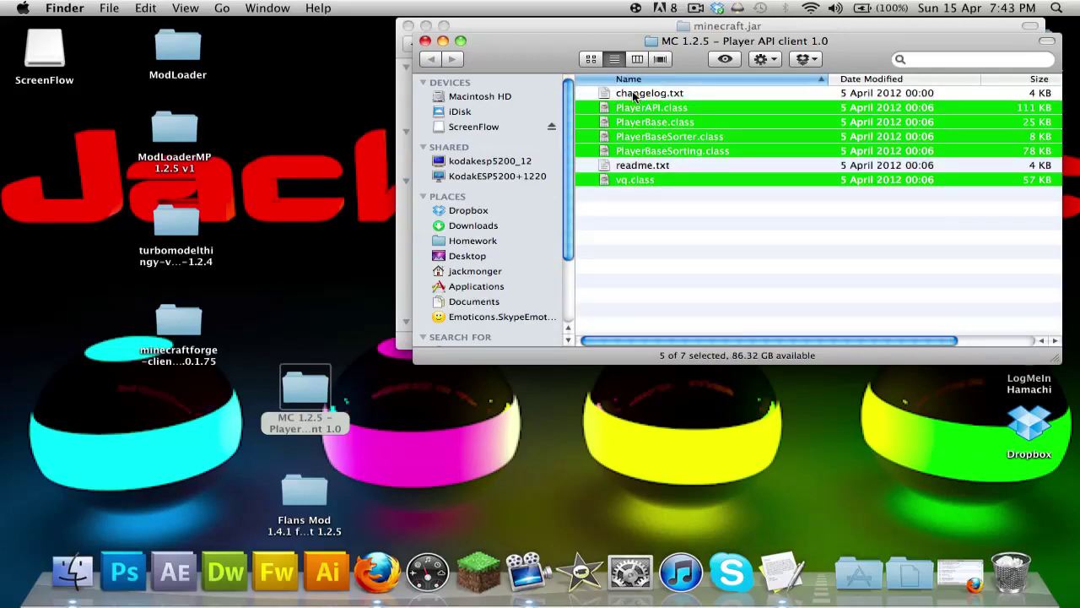
Move the Player API files into minecraft.jar, replacing duplicates (1,081 items).
key("super+w")
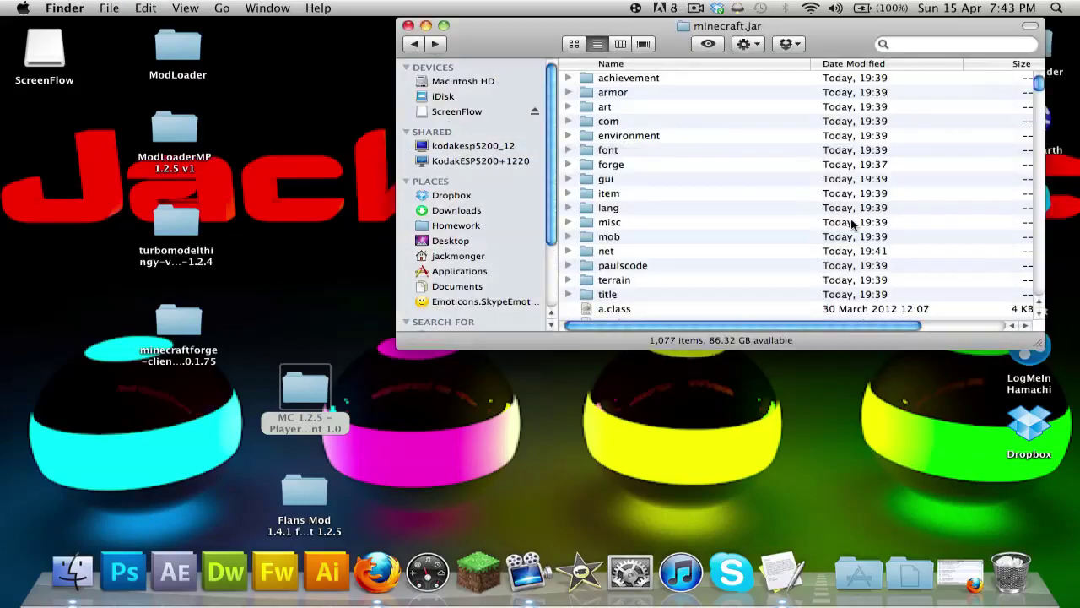
key("super+alt+v")
left_click(996, 290)
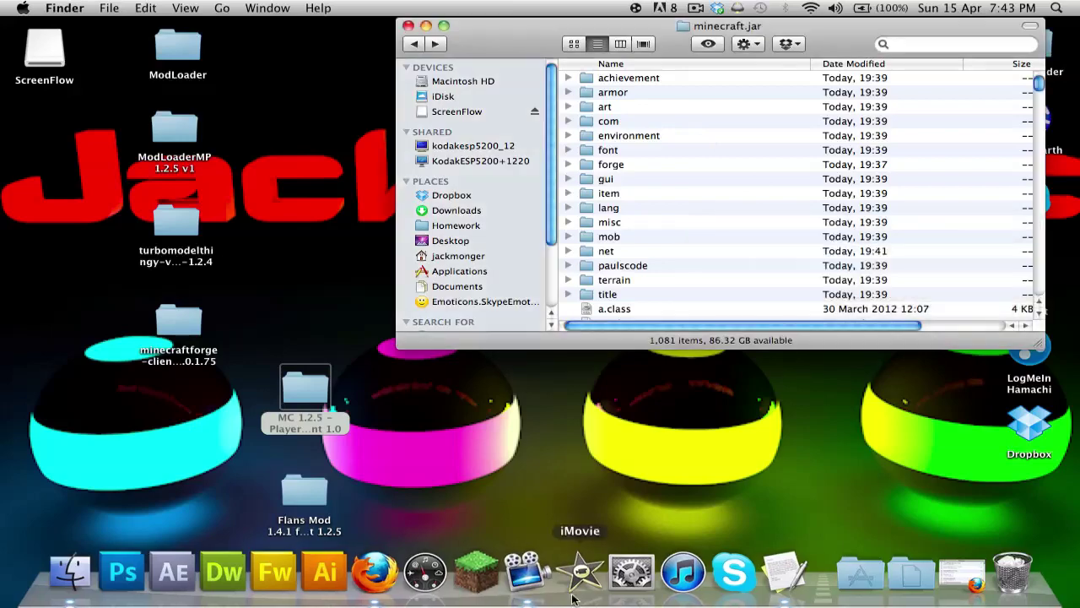
Relaunch Minecraft, log in to reach the 1.2.5 main menu with Player API, then quit.
left_click(477, 572)
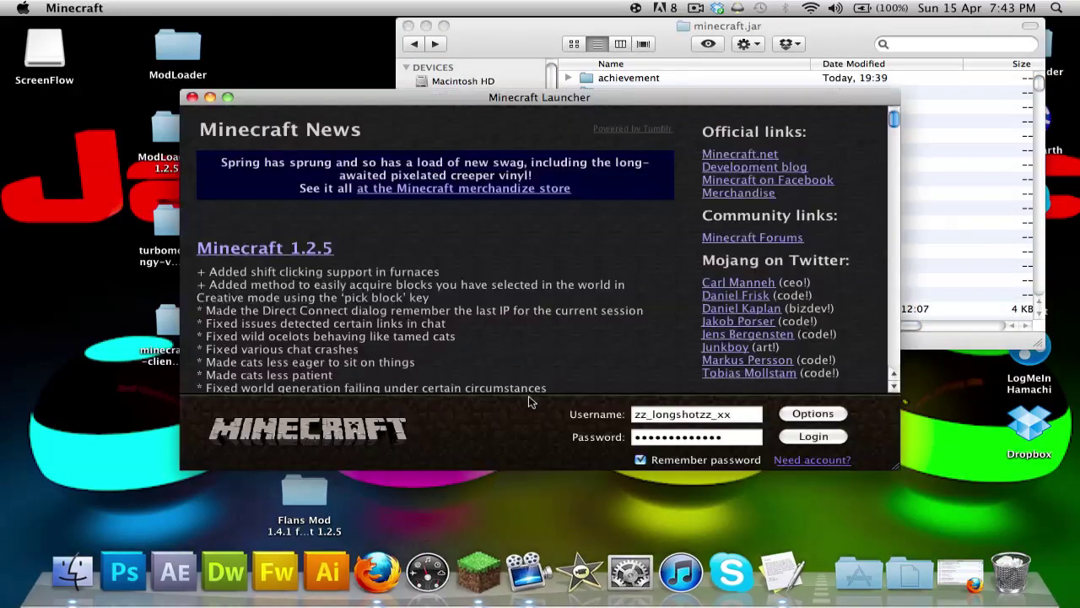
left_click(797, 436)
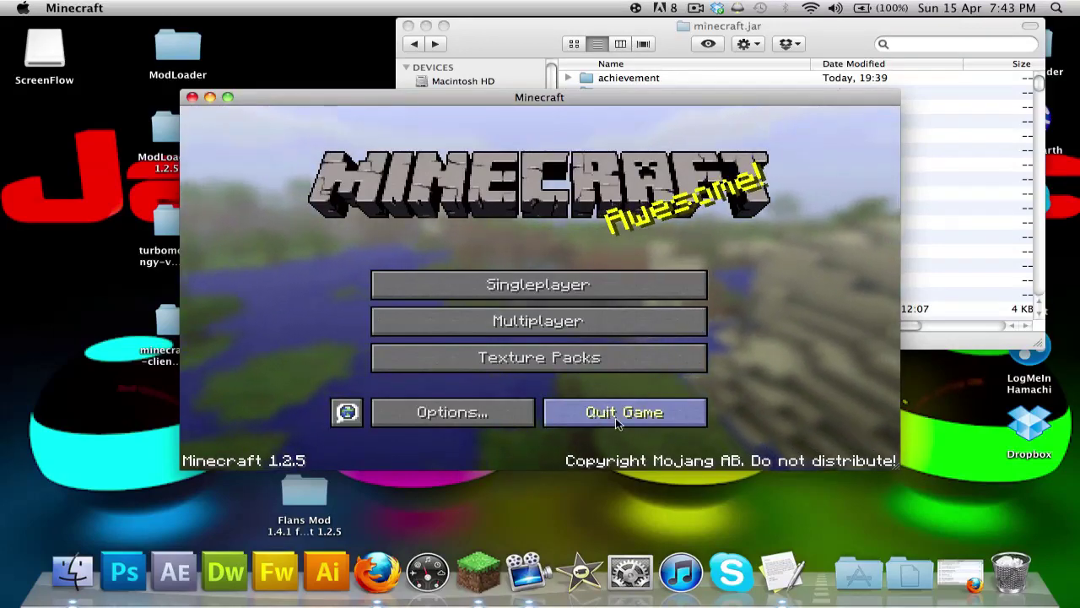
left_click(600, 413)
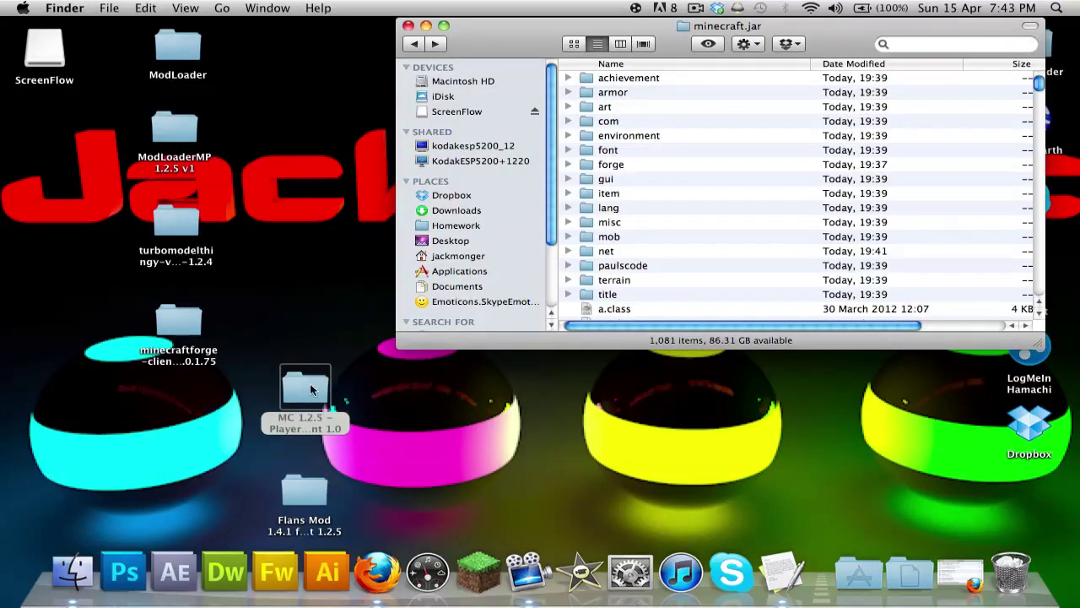
Look through the Flans Mod folder's files, close it, and step back from minecraft.jar to bin.
left_click_drag(309, 384, 184, 408)
double_click(320, 487)
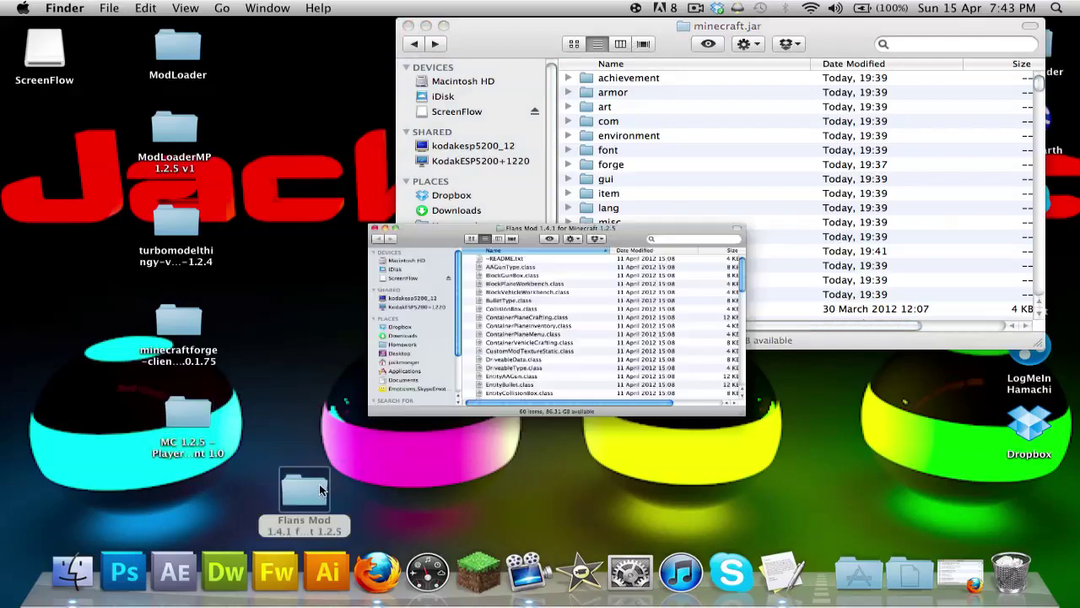
left_click_drag(566, 53, 284, 58)
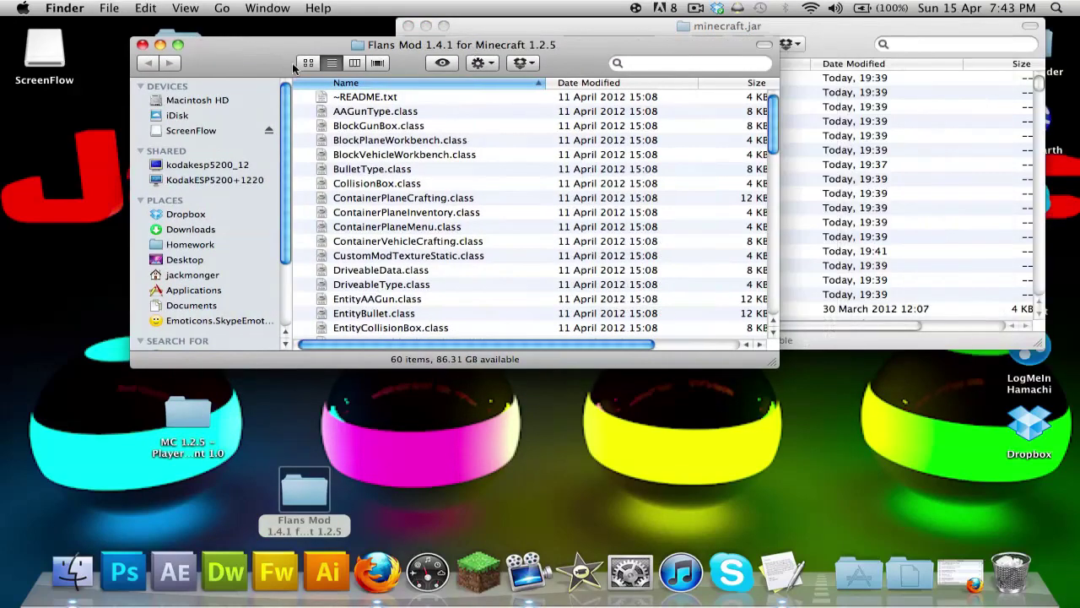
scroll(499, 171, "down", 5)
scroll(500, 172, "down", 5)
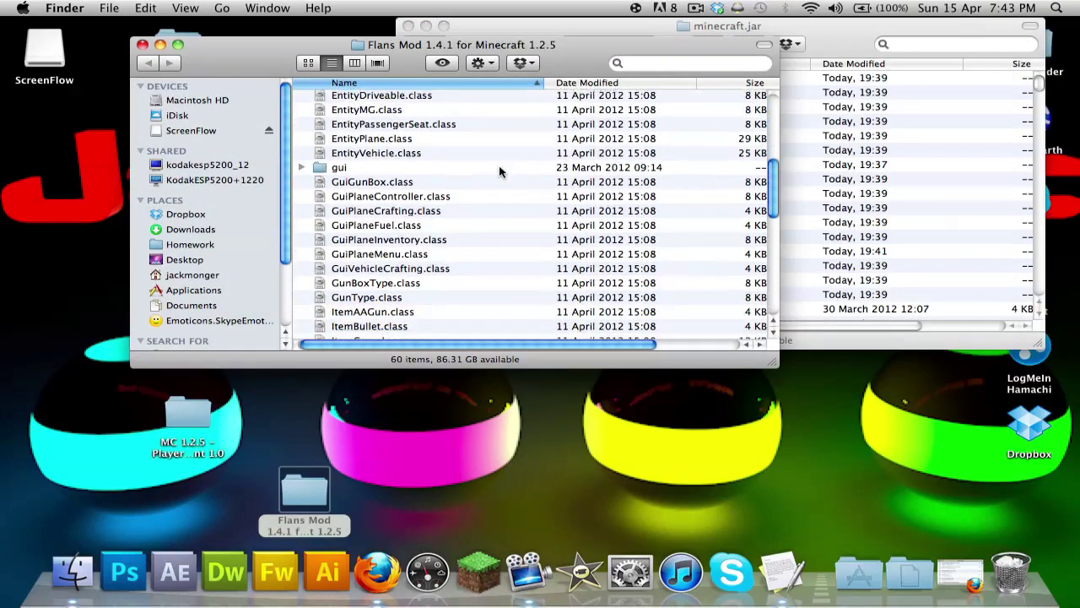
left_click(141, 44)
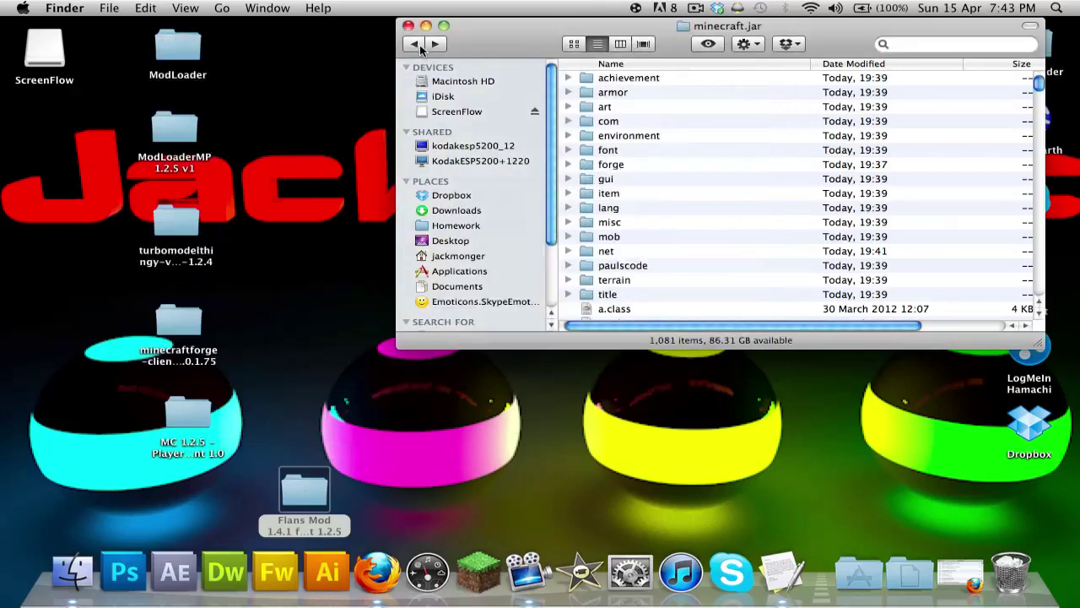
left_click(414, 45)
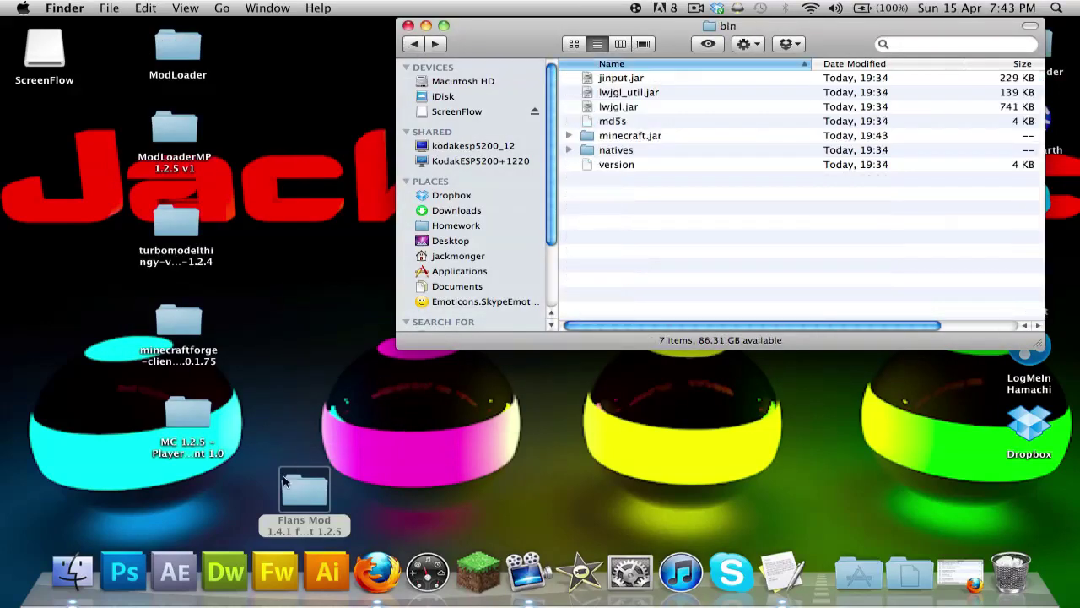
Compress the Flans Mod folder into Flans Mod 1.4.1 for Minecraft 1.2.5.zip on the desktop.
left_click(306, 484)
right_click(320, 478)
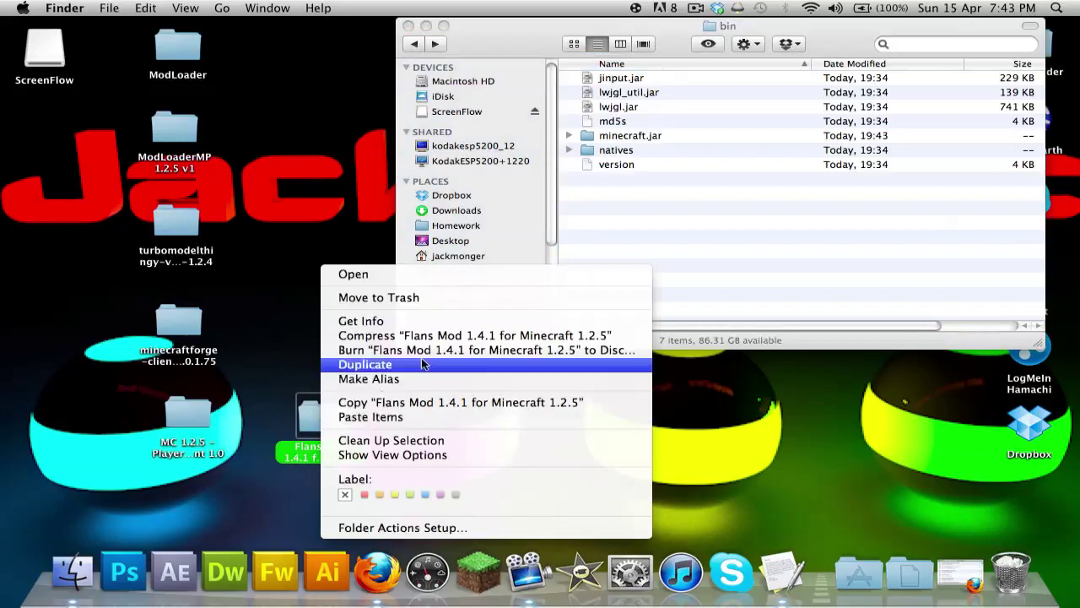
left_click(414, 336)
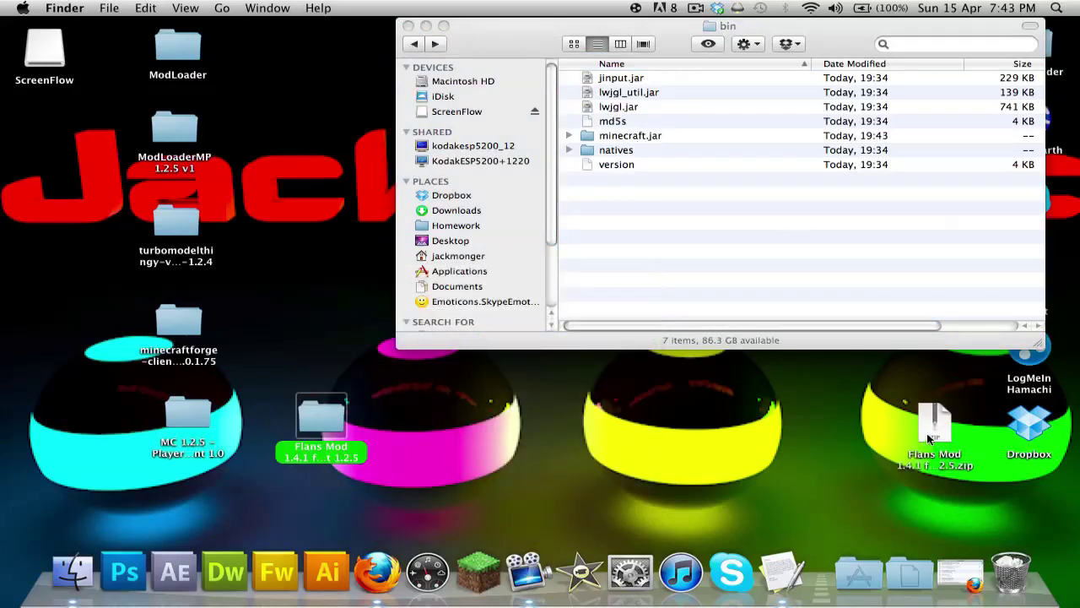
left_click_drag(928, 438, 512, 476)
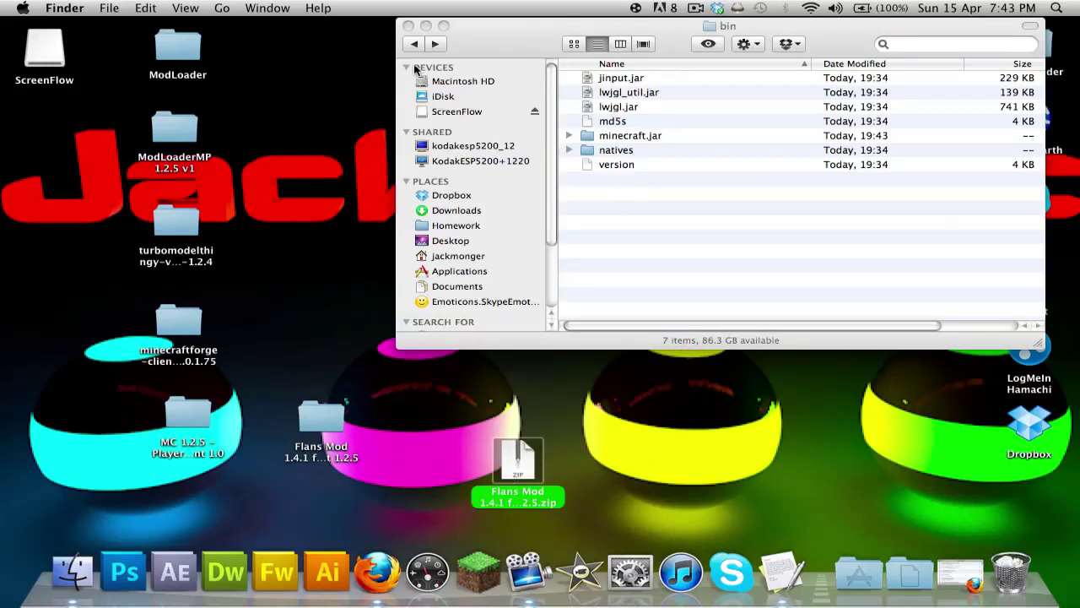
Go back to the minecraft folder and select ModLoader.txt and the mods folder.
left_click(413, 44)
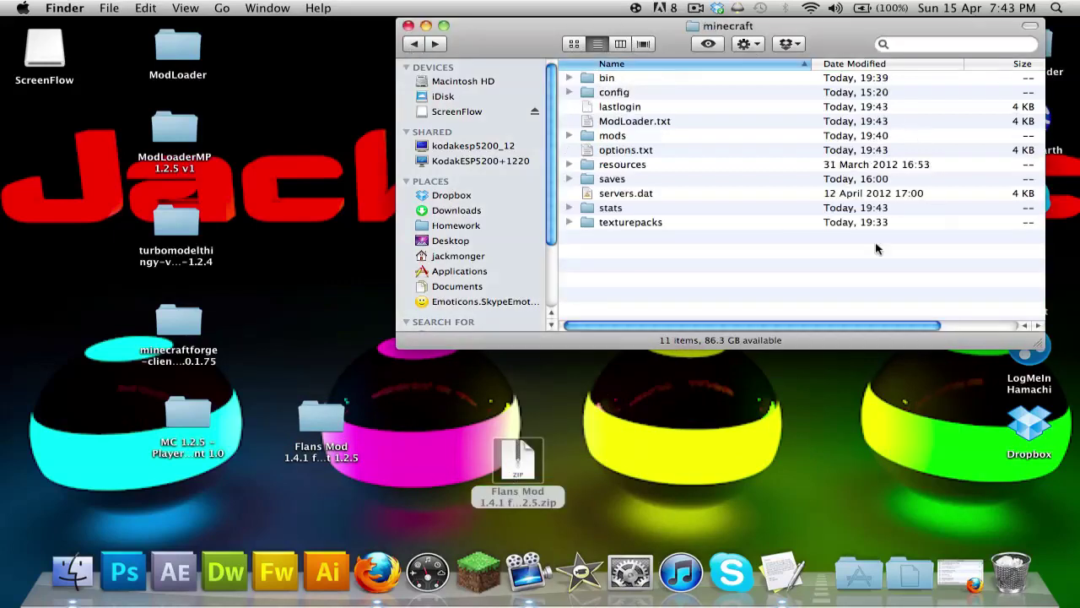
left_click(623, 123)
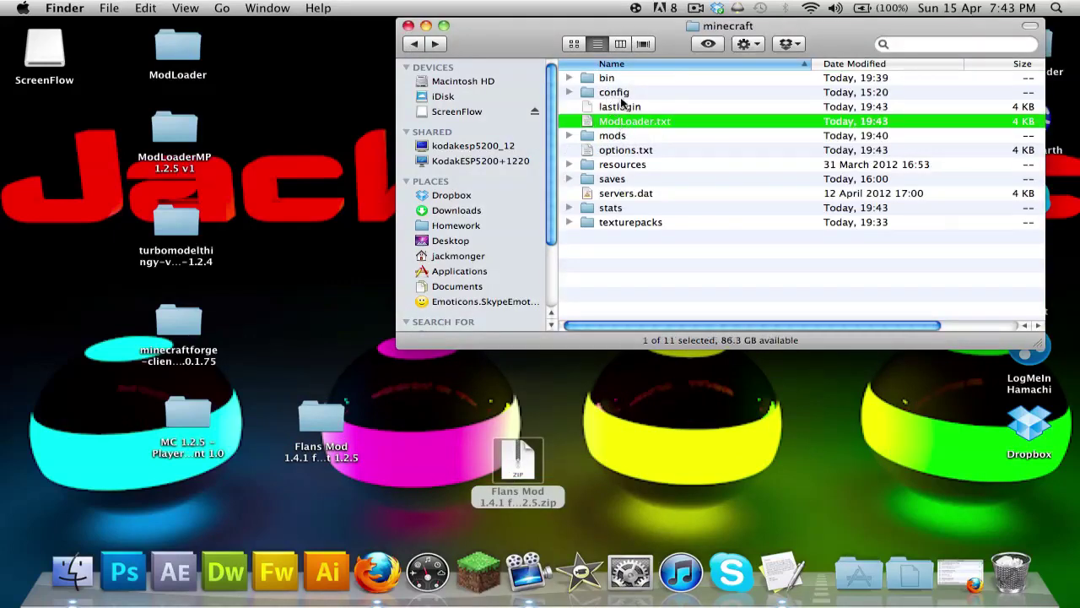
left_click(623, 137)
left_click(619, 122)
left_click(620, 135)
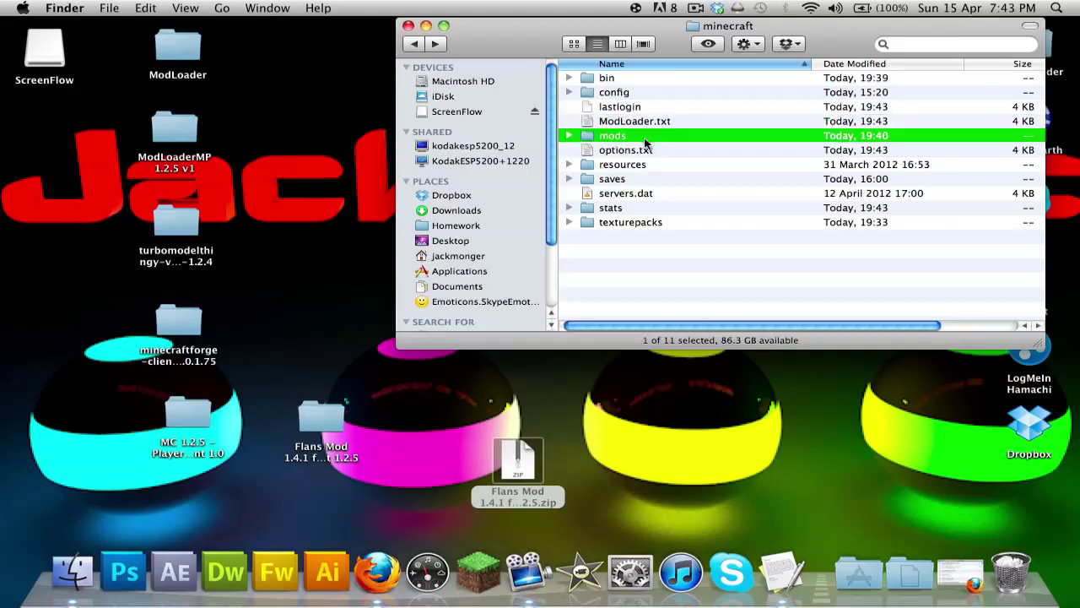
Reopen minecraft/mods and move the Flans Mod 1.4.1 zip from the desktop into it.
left_click(414, 43)
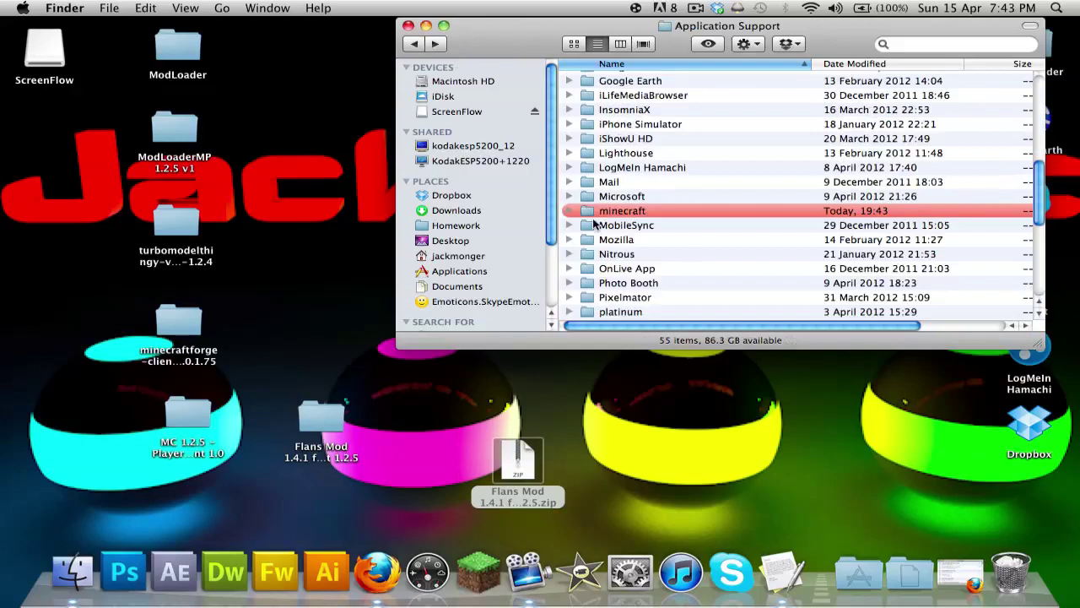
double_click(604, 211)
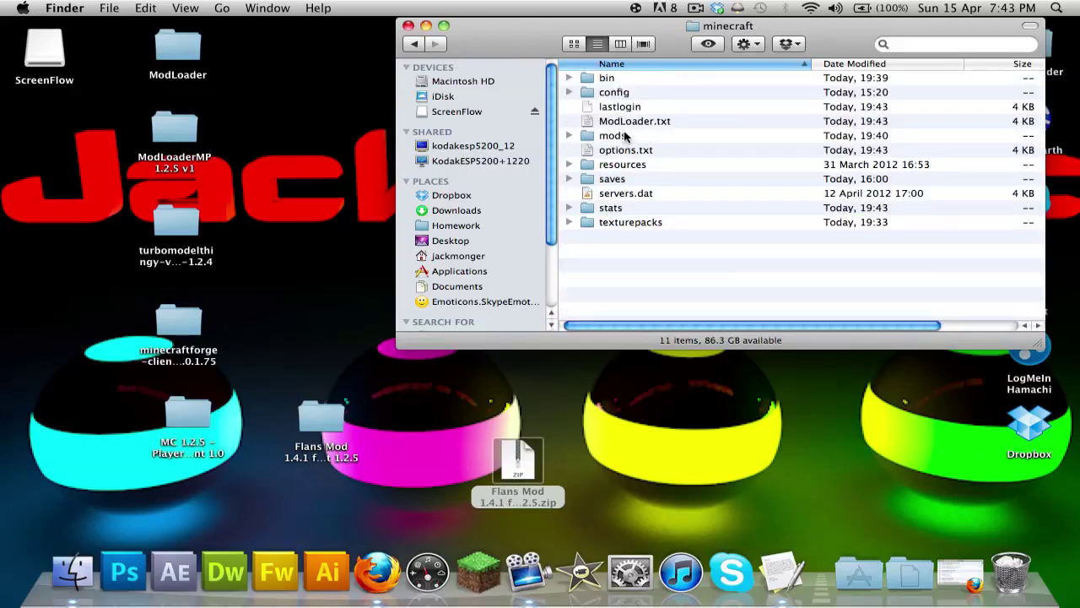
double_click(609, 137)
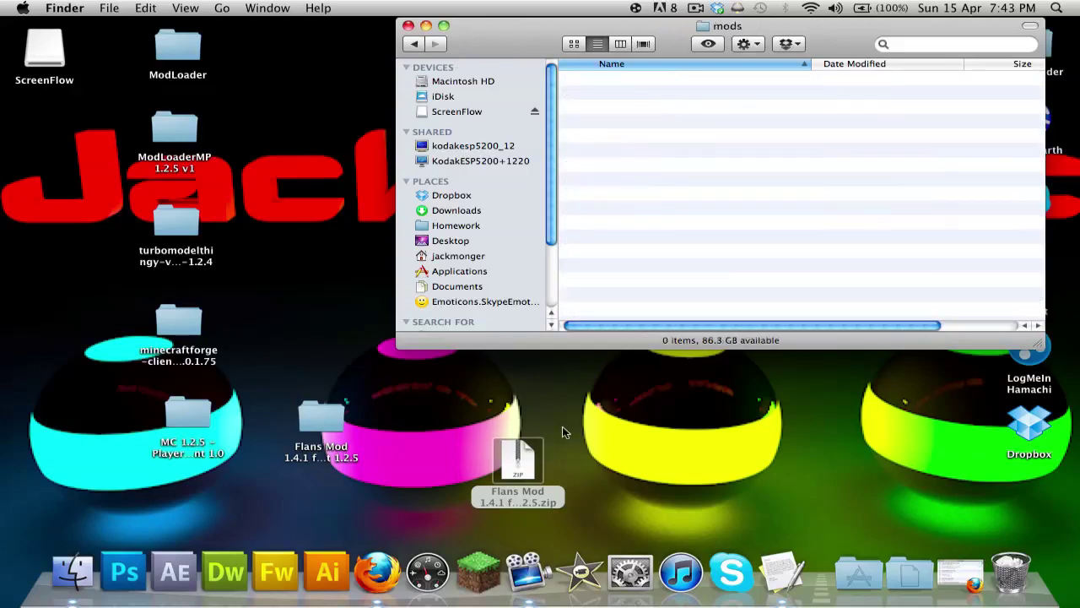
left_click_drag(507, 478, 616, 114)
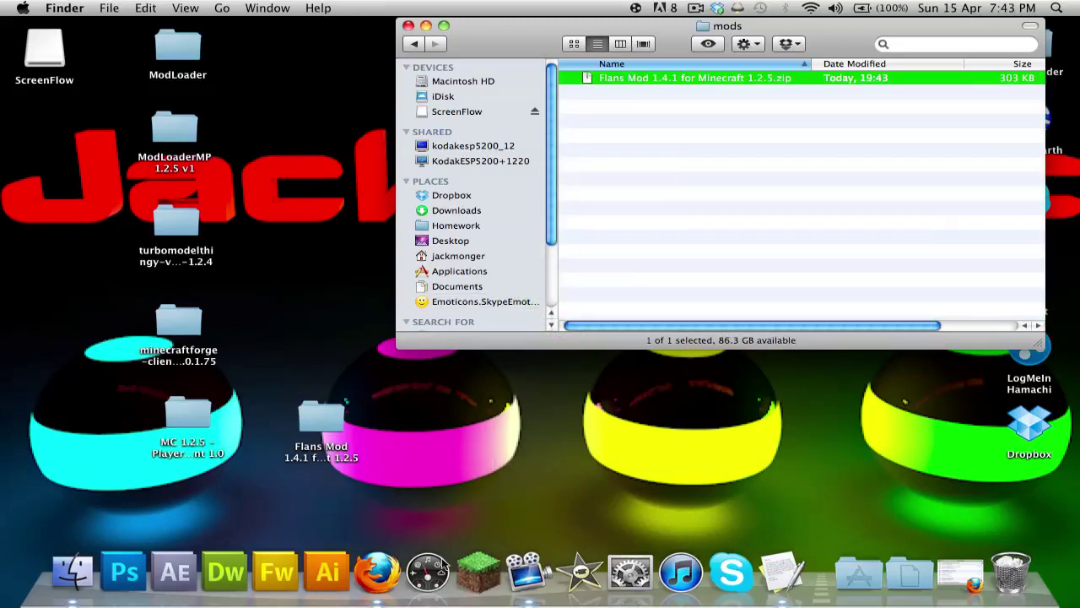
left_click(494, 591)
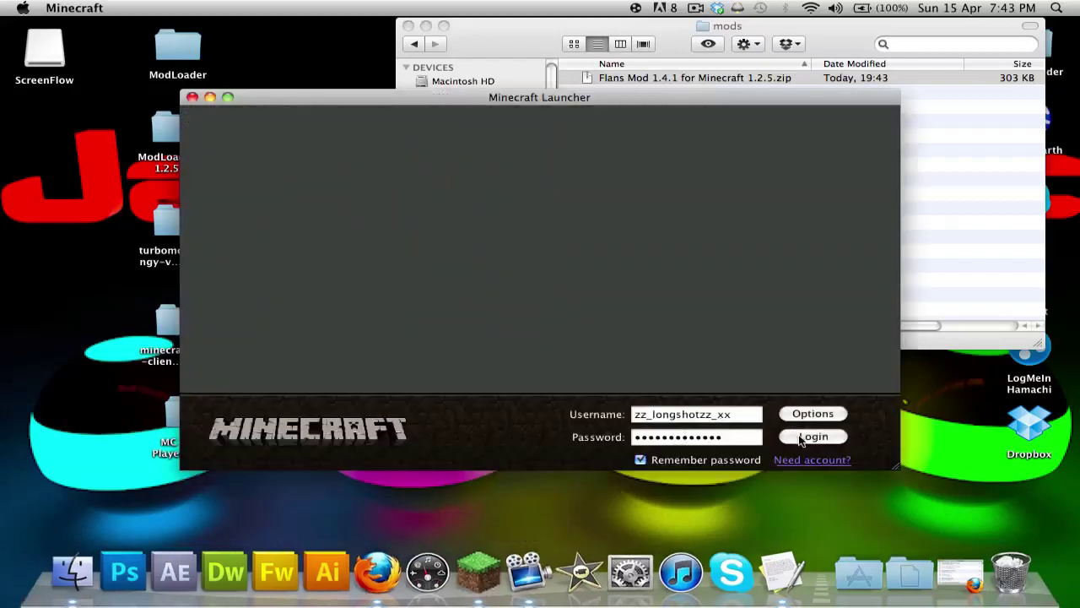
Log in to Minecraft, quit from the 1.2.5 main menu, and return Finder to the minecraft folder.
left_click(796, 435)
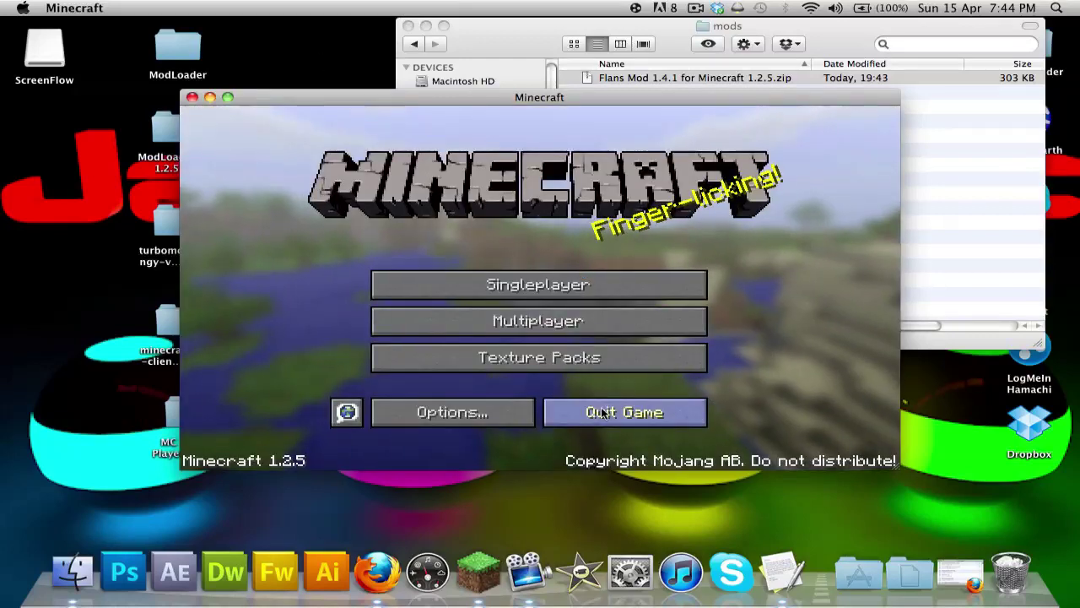
left_click(625, 413)
left_click(412, 46)
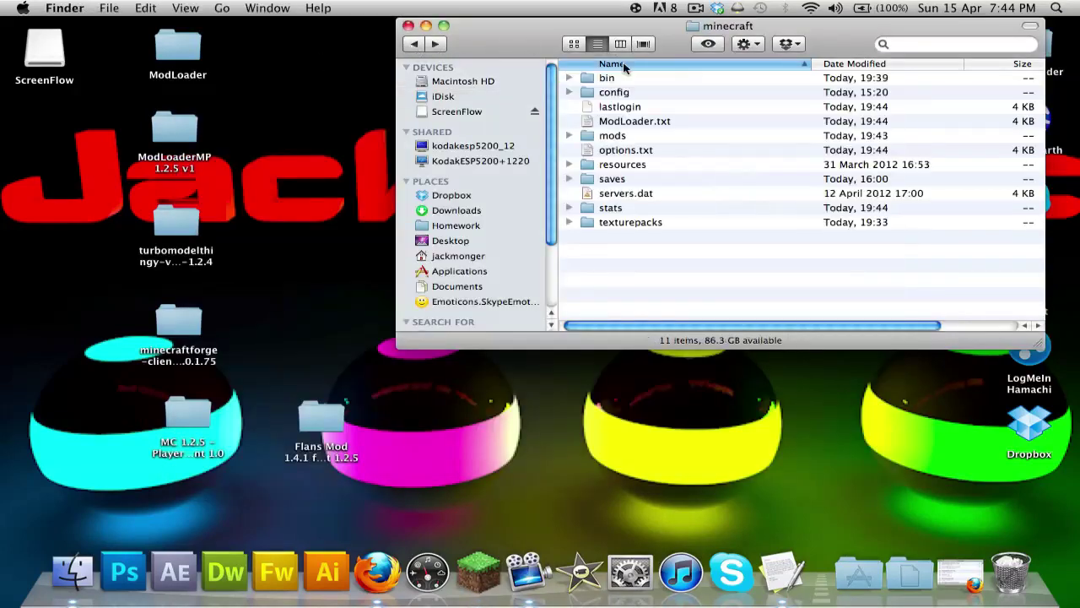
Open the mods folder with the Flans Mod zip, then relaunch Minecraft and log in.
double_click(638, 138)
left_click(473, 582)
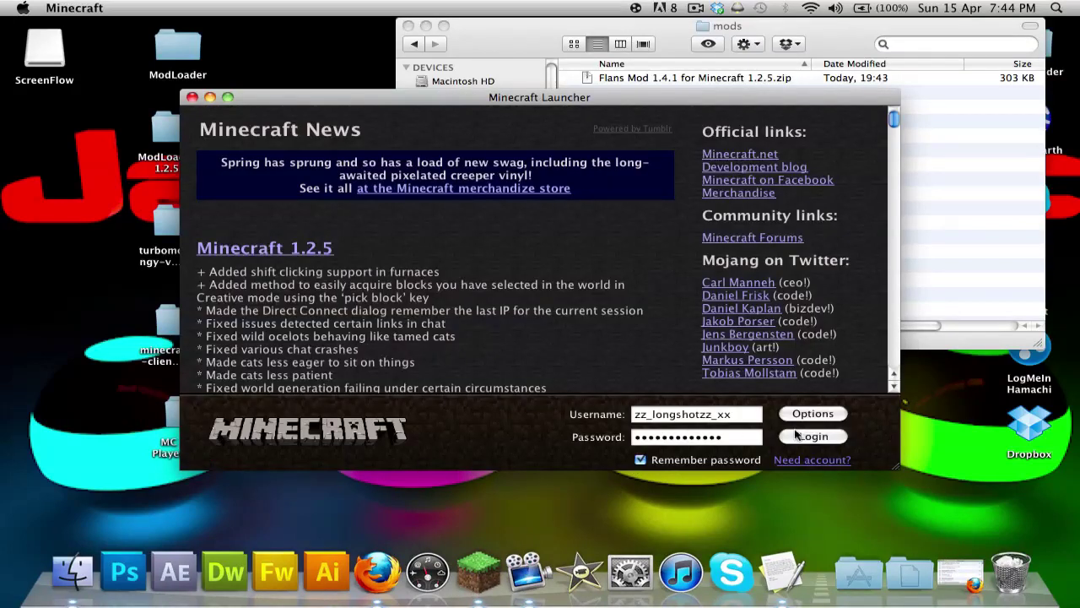
left_click(796, 436)
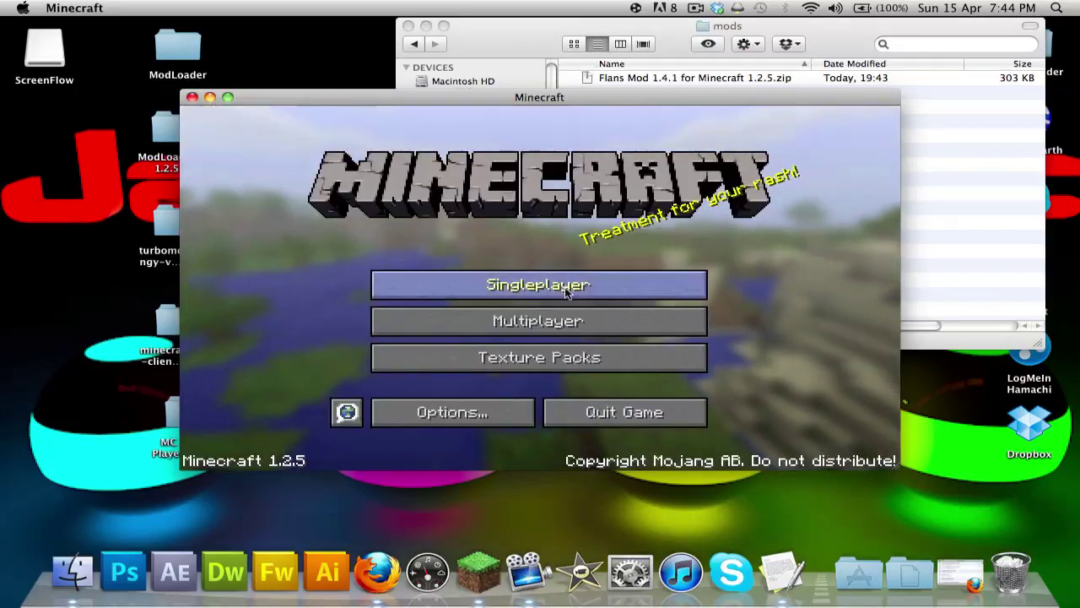
Load the New Worldkmnk creative world, save and quit, exit Minecraft, and return to the minecraft folder.
left_click(530, 272)
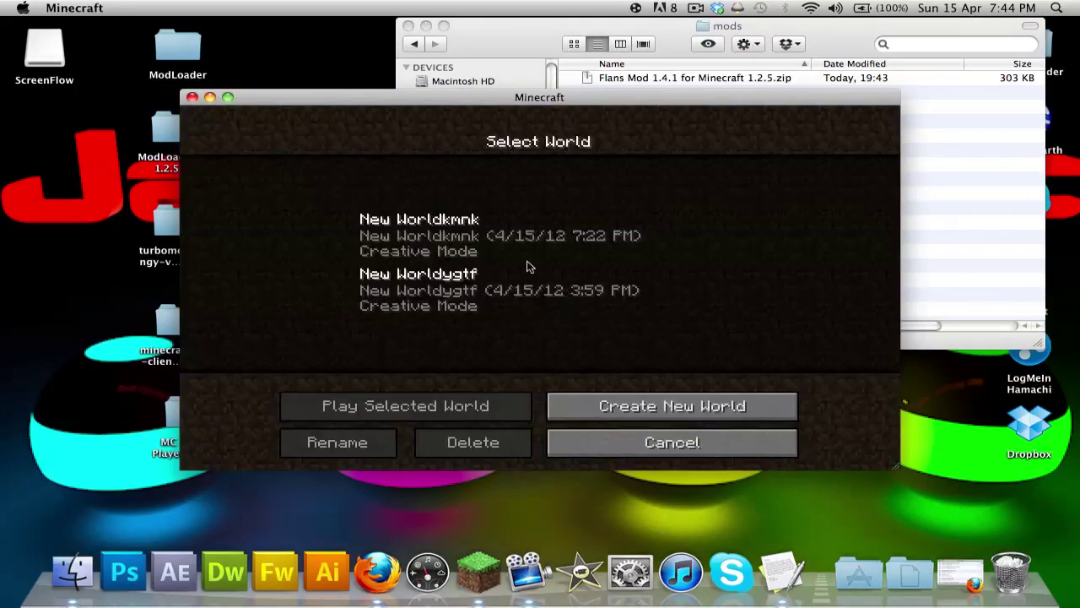
double_click(478, 224)
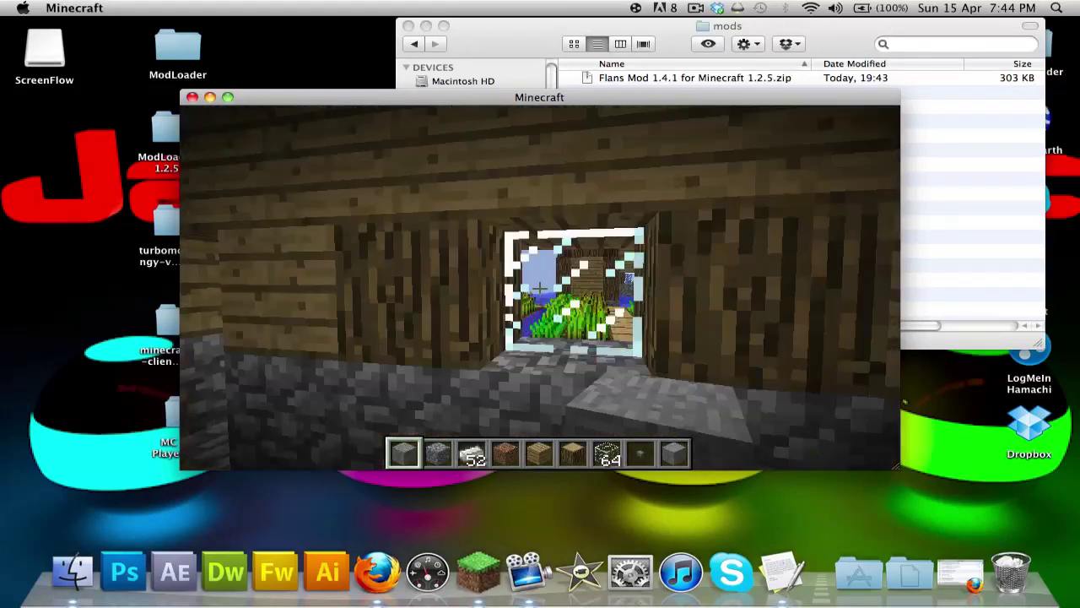
key("Escape")
left_click(484, 370)
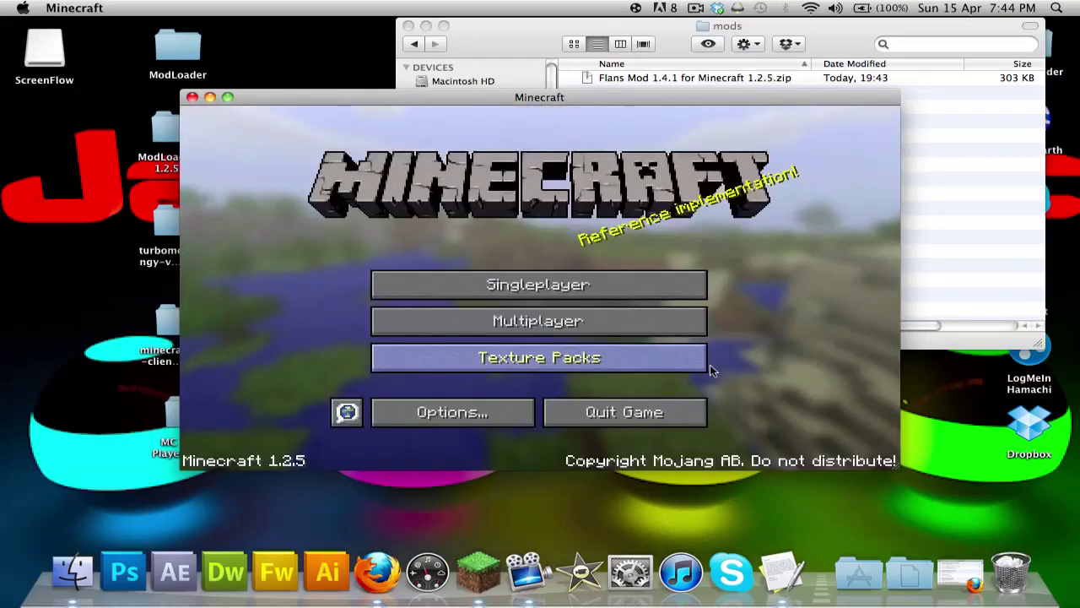
left_click(631, 412)
left_click(415, 45)
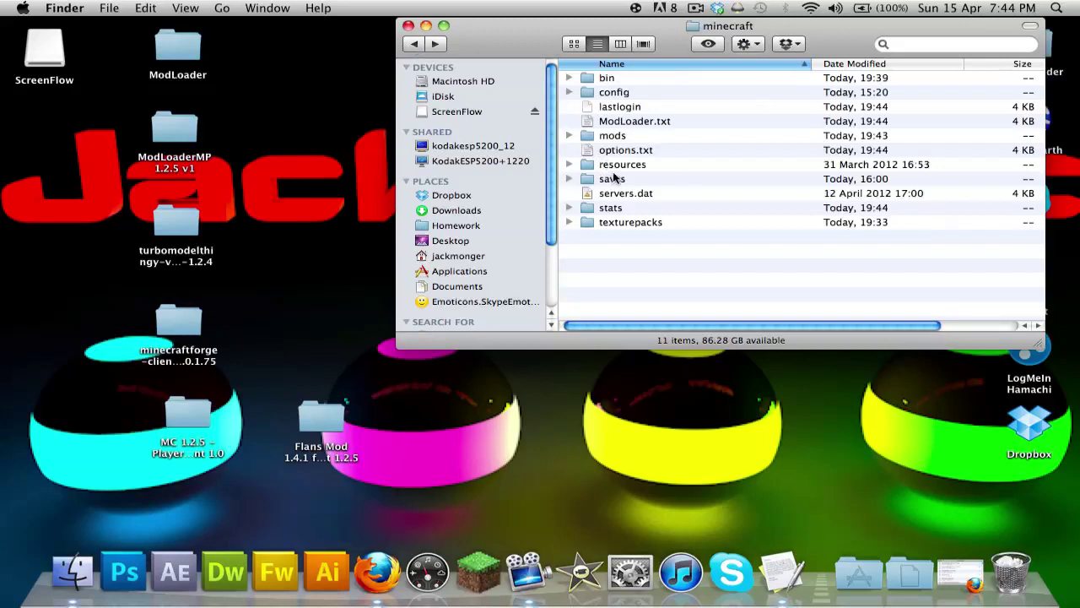
Put the unzipped Flans Mod 1.4.1 for Minecraft 1.2.5 folder into mods beside its zip.
double_click(646, 138)
left_click_drag(319, 411, 609, 116)
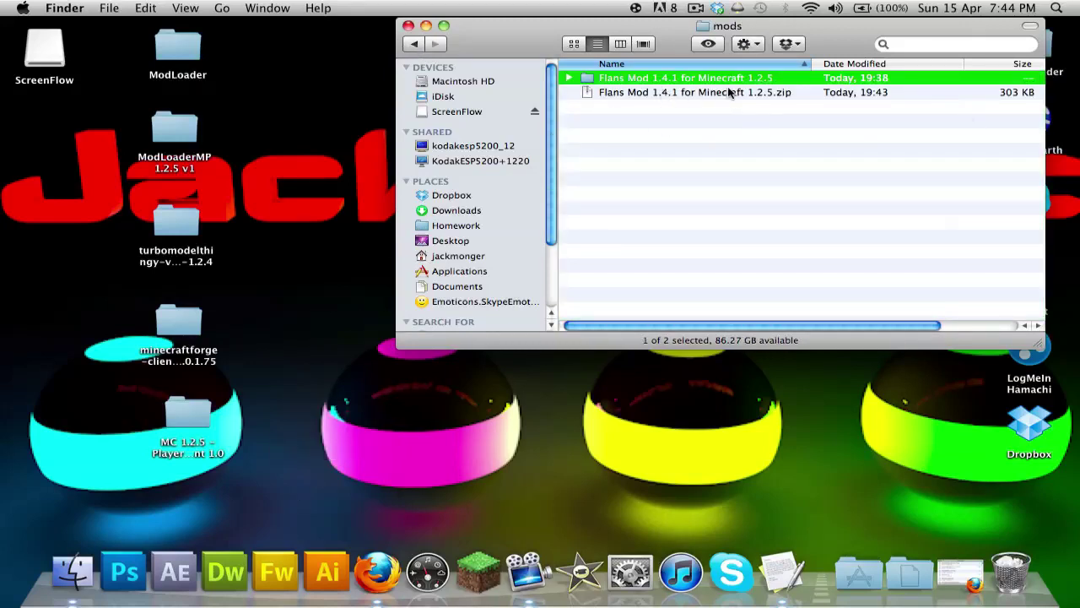
Launch and log in to Minecraft, reach the main menu, and go back to the minecraft folder.
left_click(465, 558)
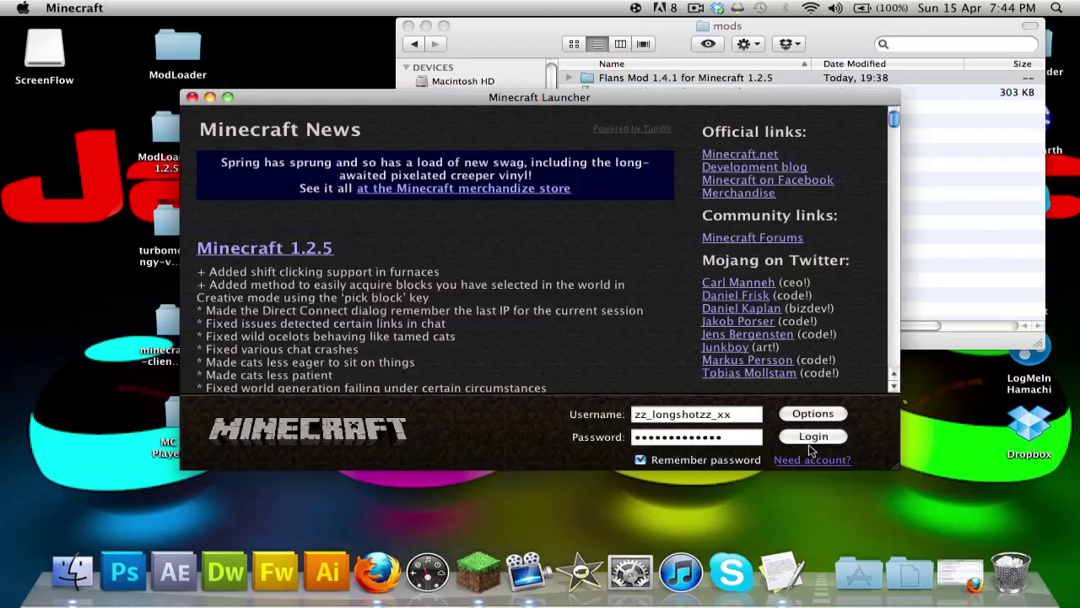
left_click(806, 438)
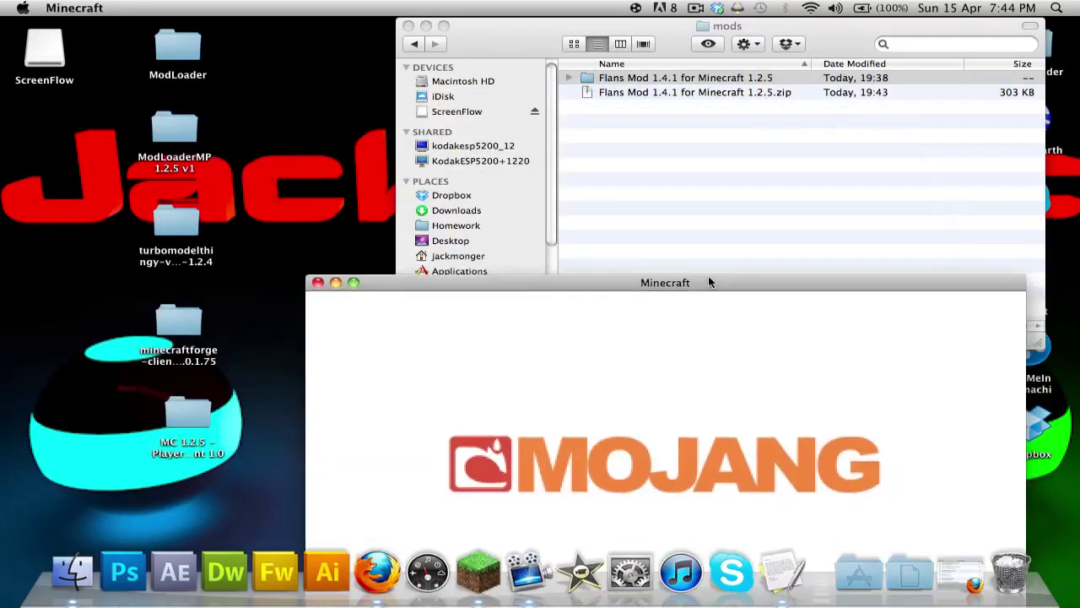
left_click_drag(709, 282, 592, 67)
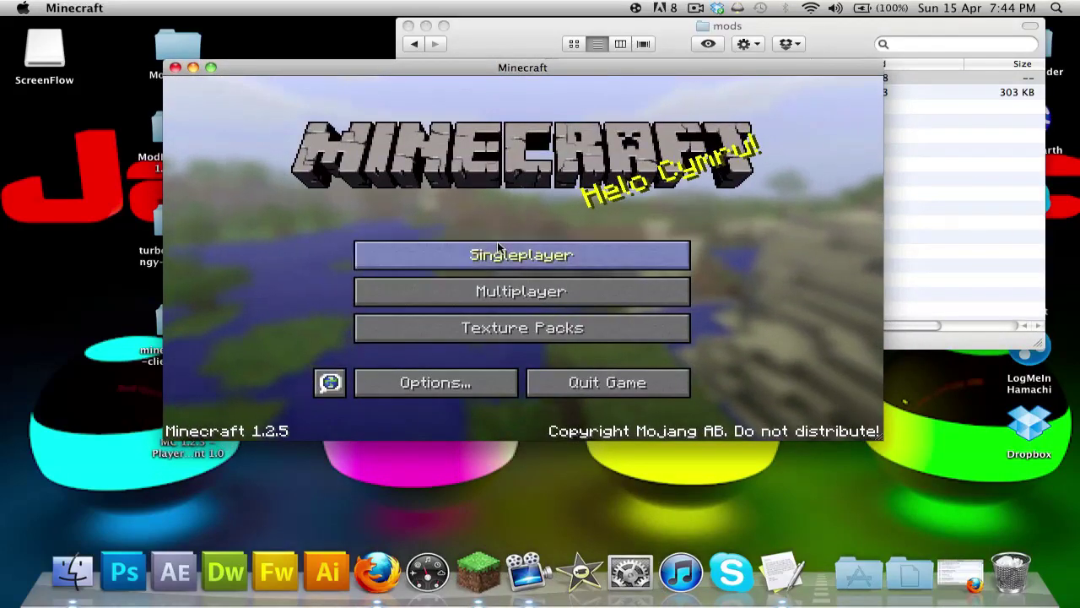
left_click(582, 256)
left_click(612, 405)
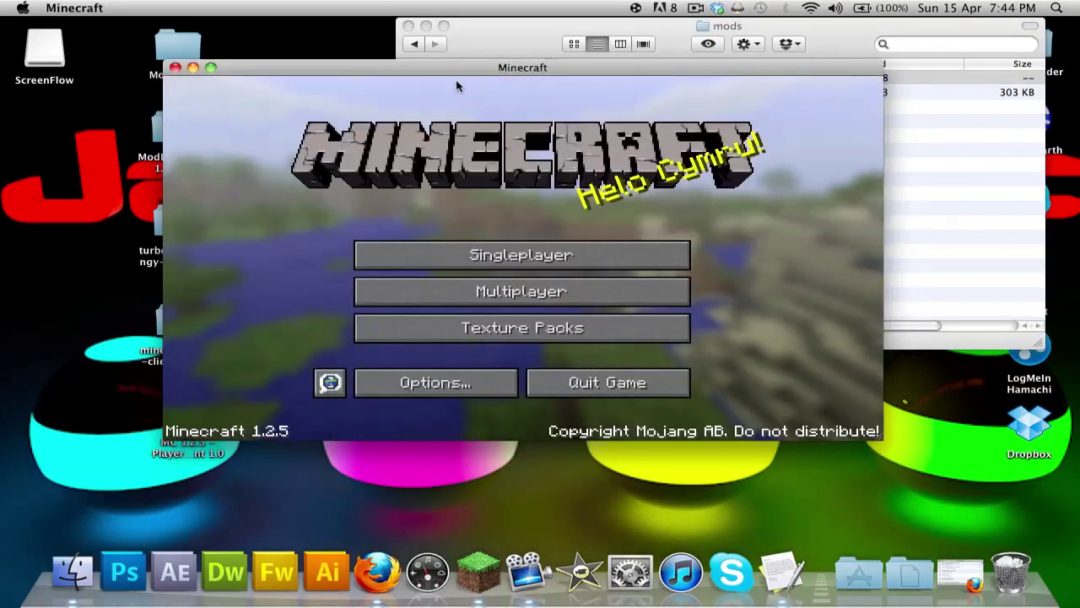
left_click(415, 47)
left_click(414, 44)
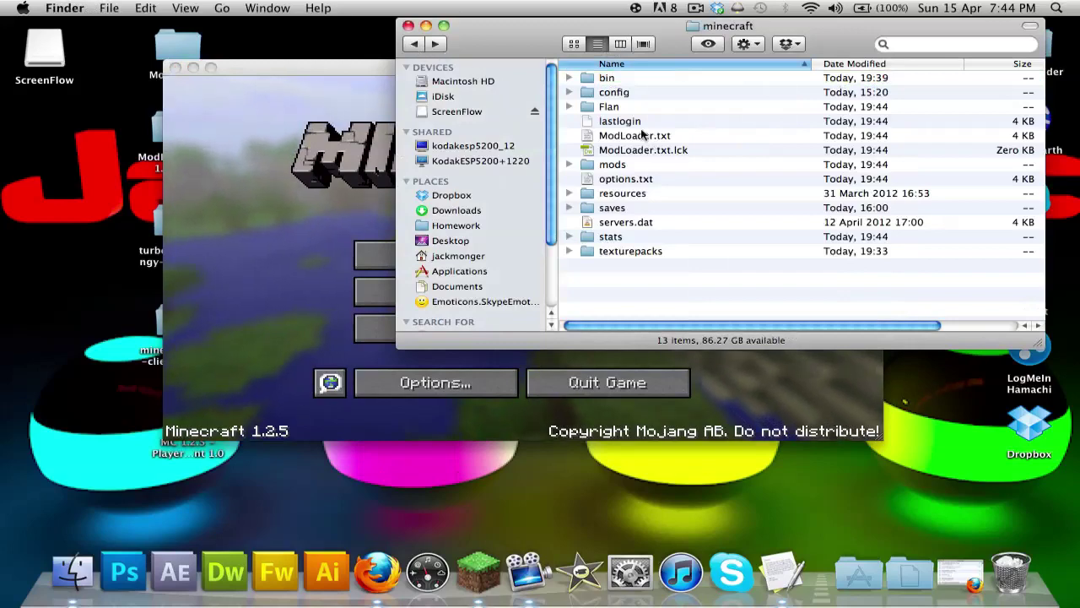
Quit Minecraft, check that the new Flan folder is empty, and close Firefox's downloads list.
left_click(595, 406)
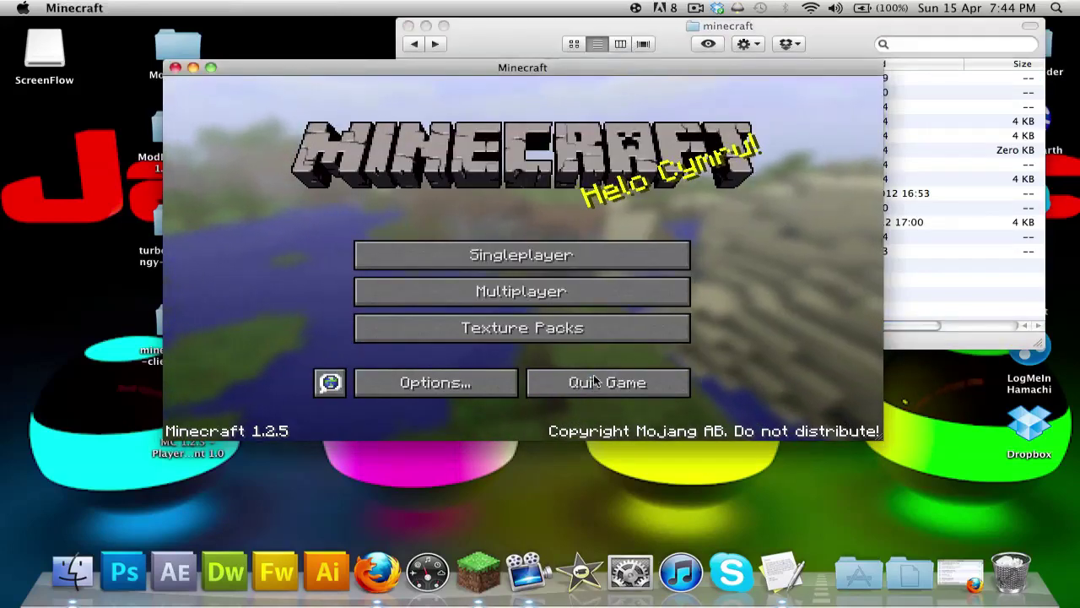
left_click(608, 382)
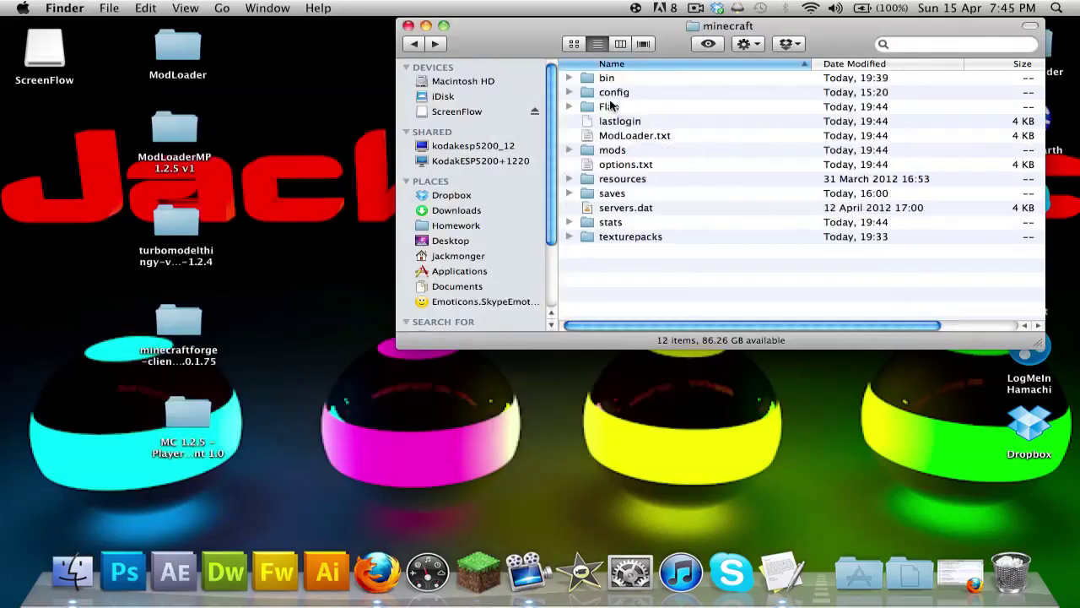
double_click(609, 107)
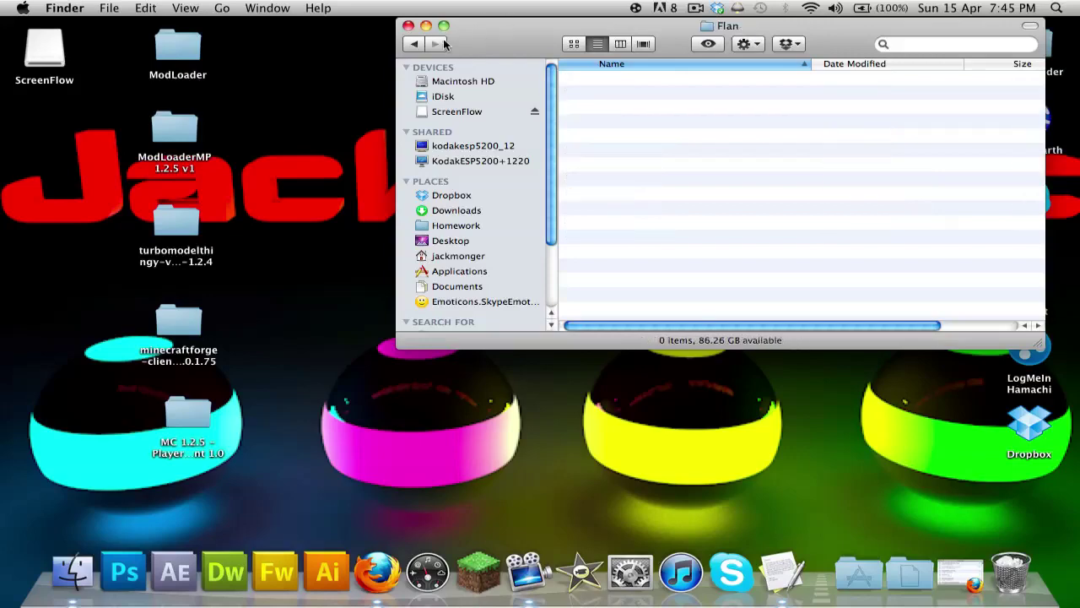
left_click(418, 44)
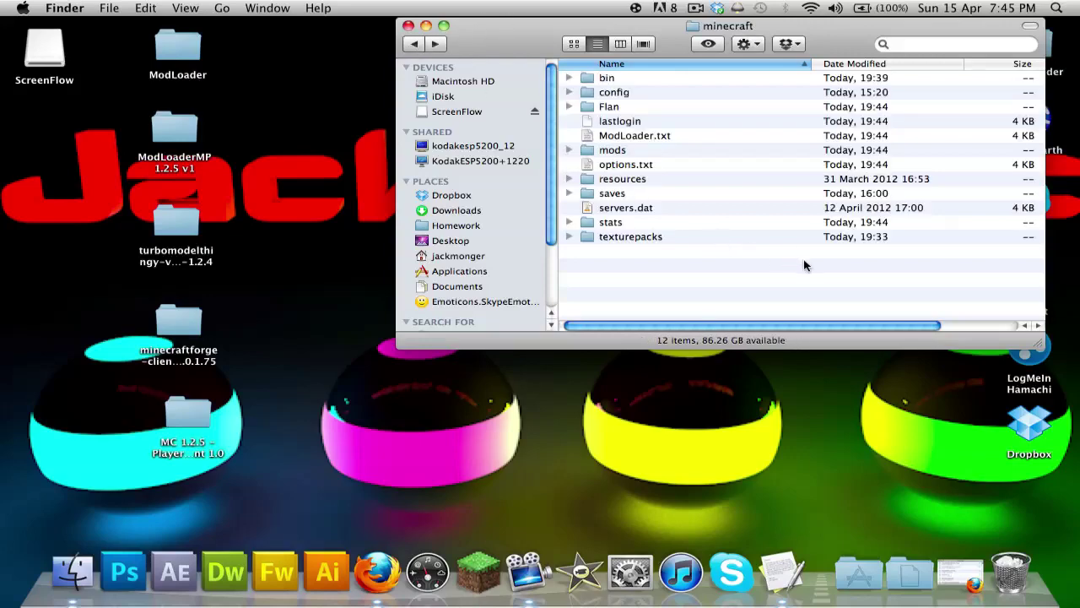
left_click(960, 574)
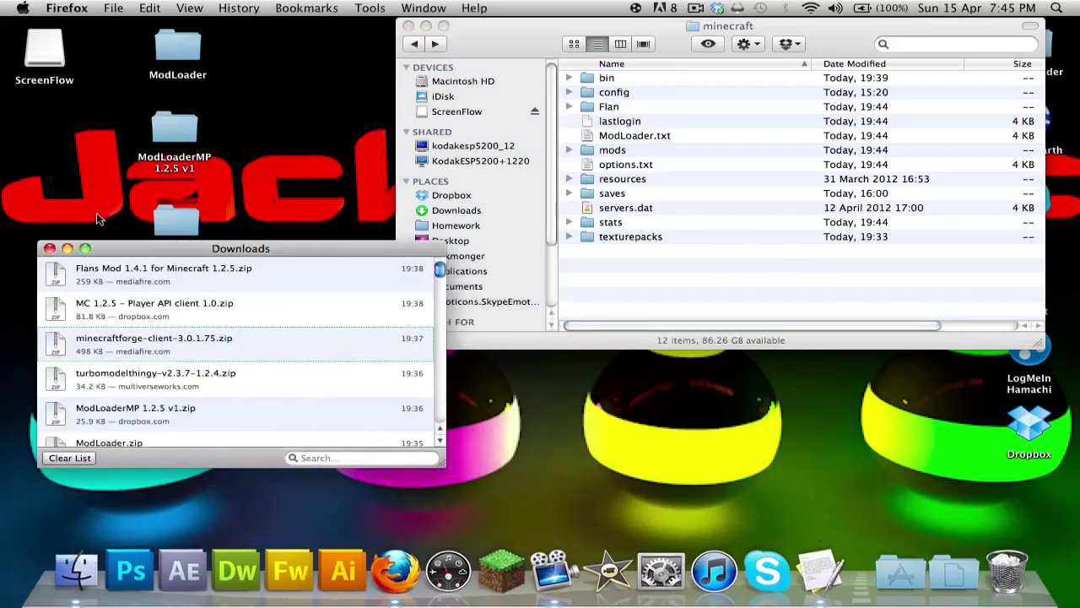
left_click(49, 249)
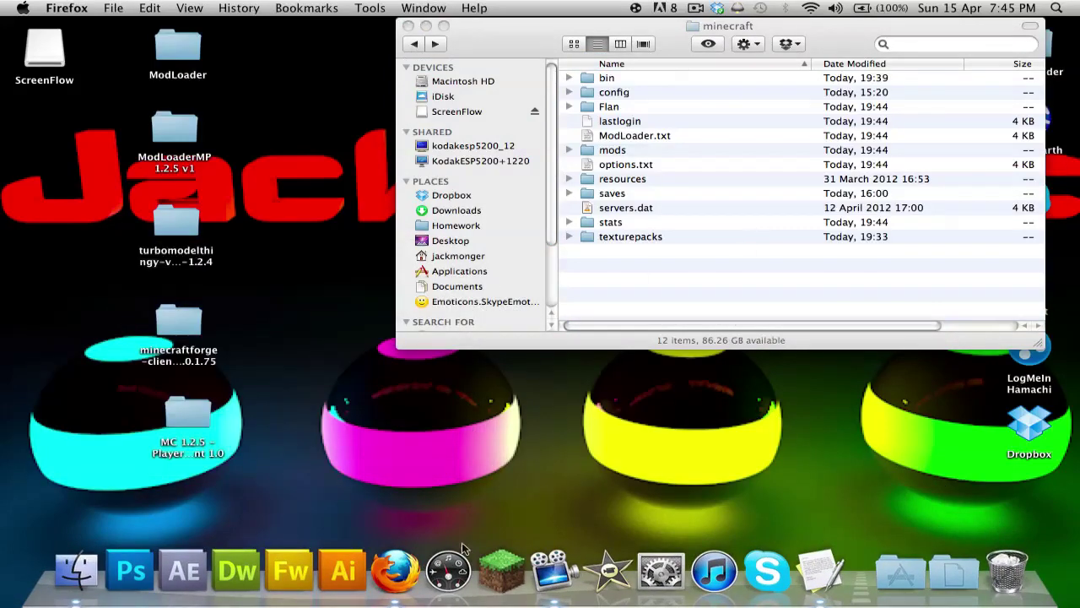
Download Simple Parts Pack 1.0.zip from the Flan's Mod forum topic via MediaFire and open it.
left_click(396, 572)
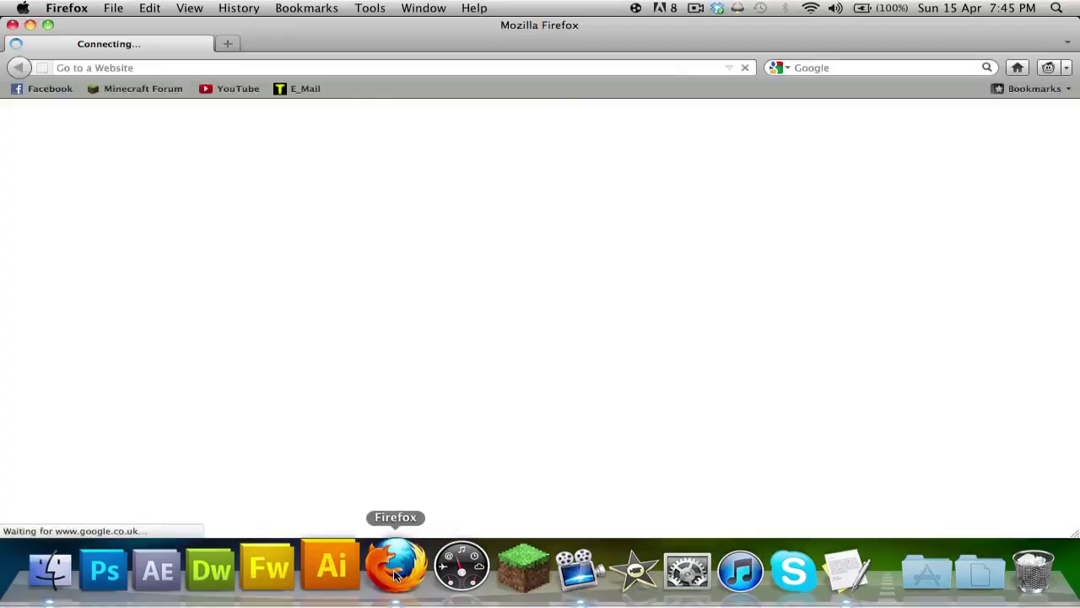
left_click(285, 9)
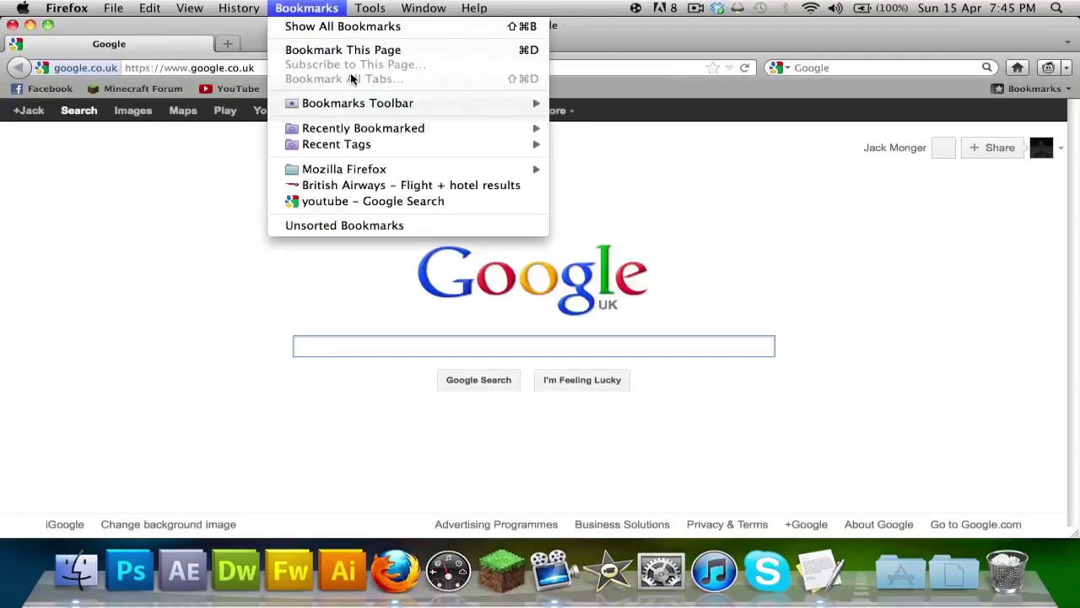
mouse_move(249, 4)
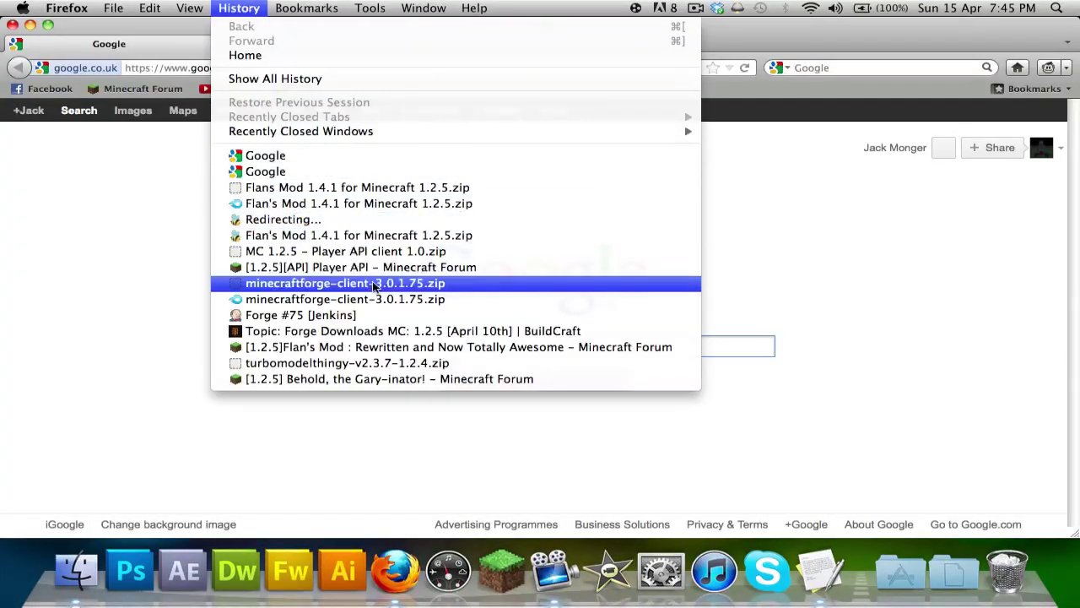
left_click(387, 347)
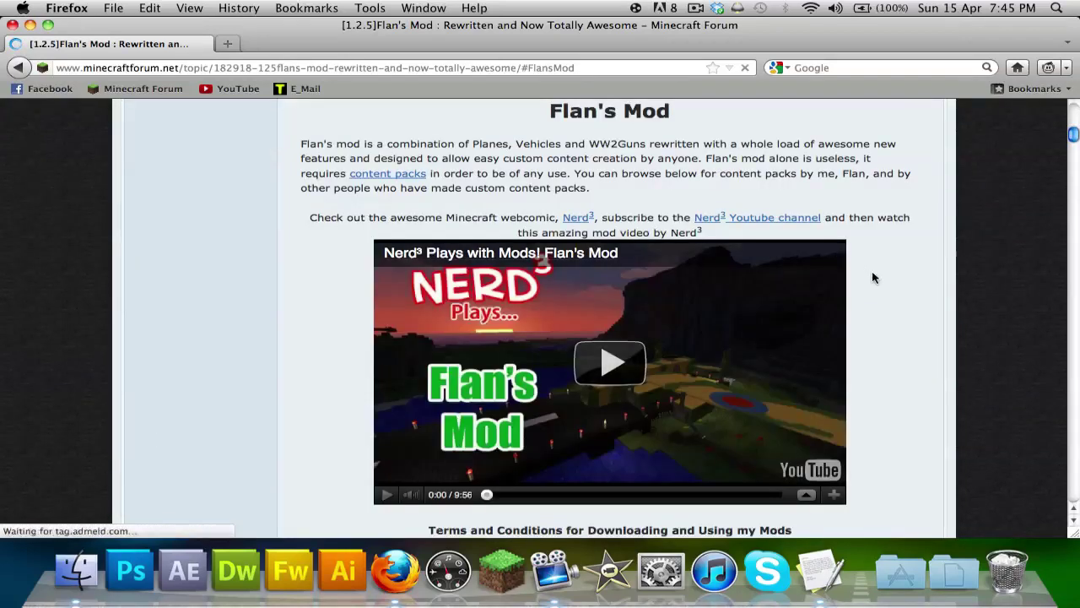
scroll(872, 273, "up", 5)
scroll(873, 276, "up", 1)
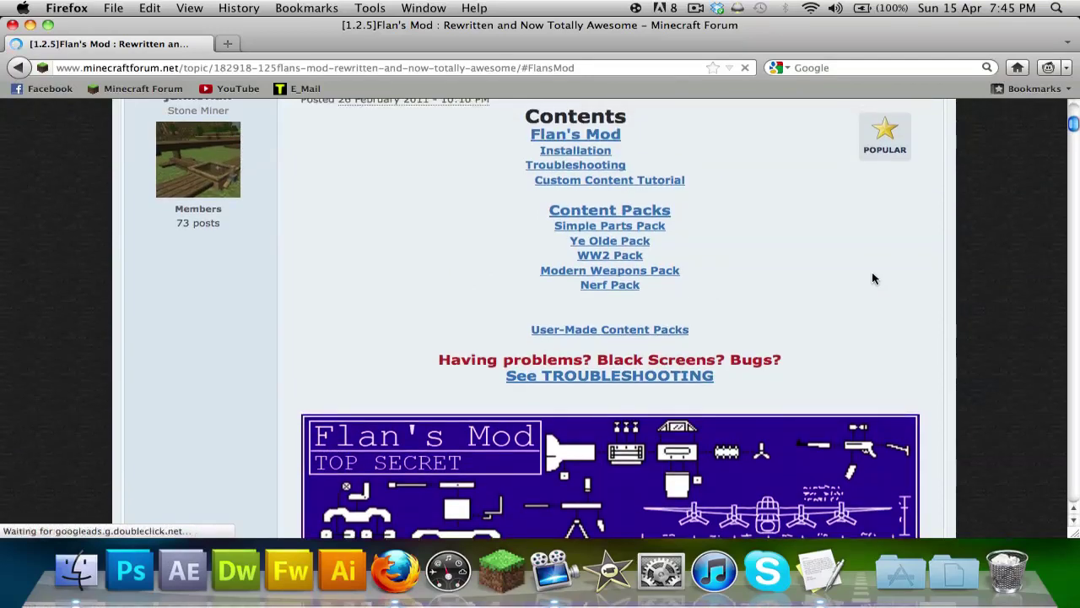
left_click(596, 226)
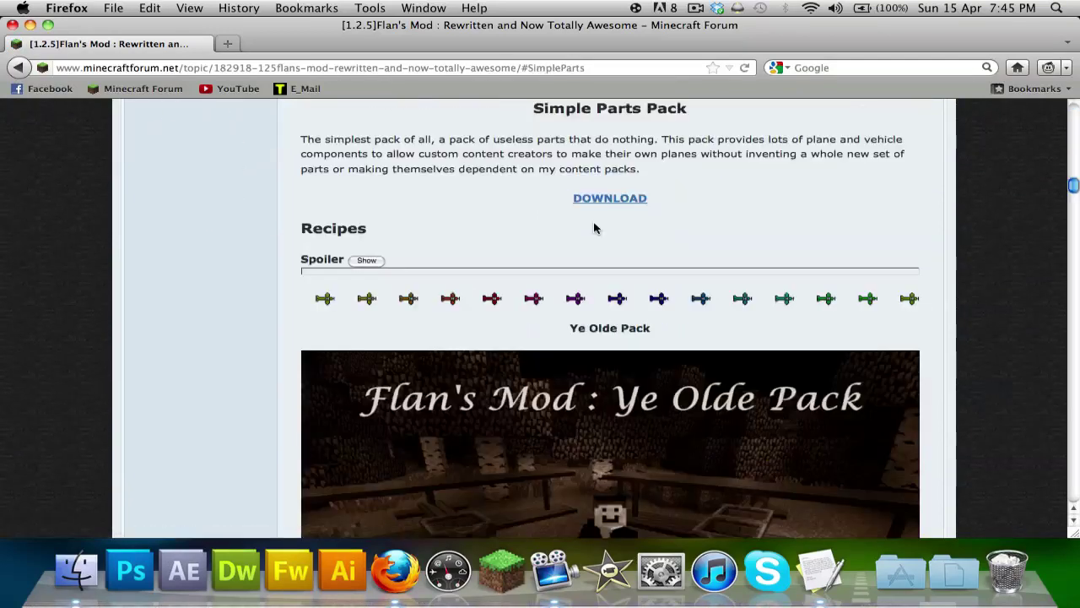
left_click(619, 199)
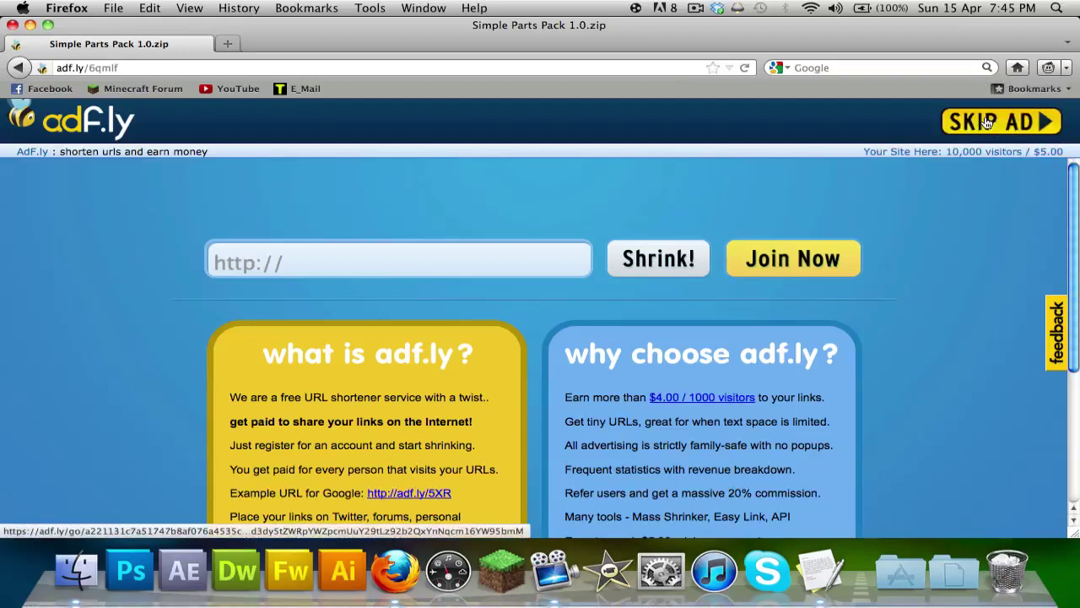
left_click(987, 121)
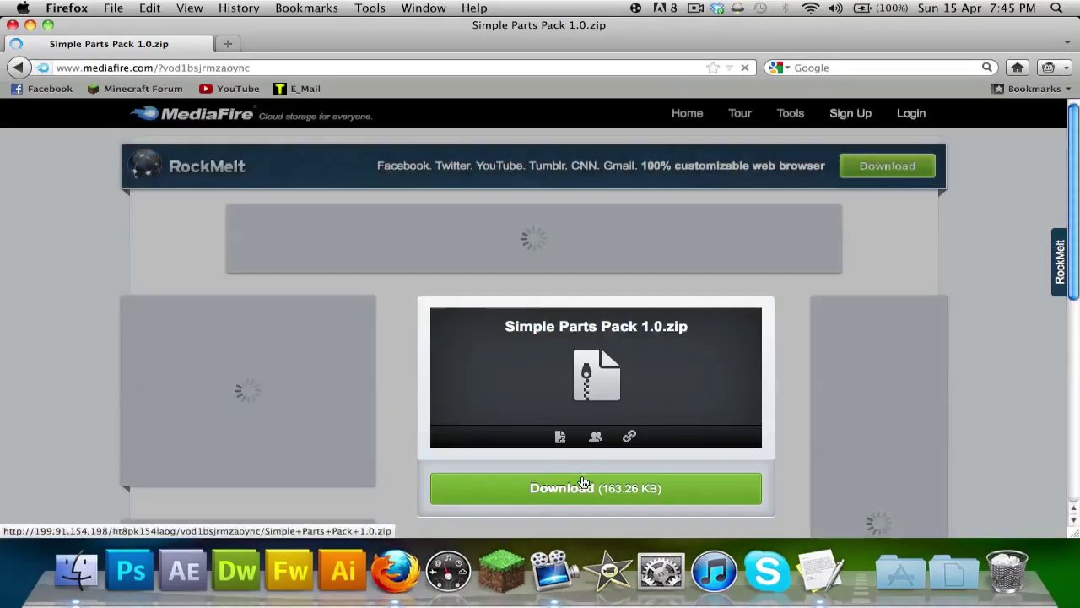
left_click(580, 487)
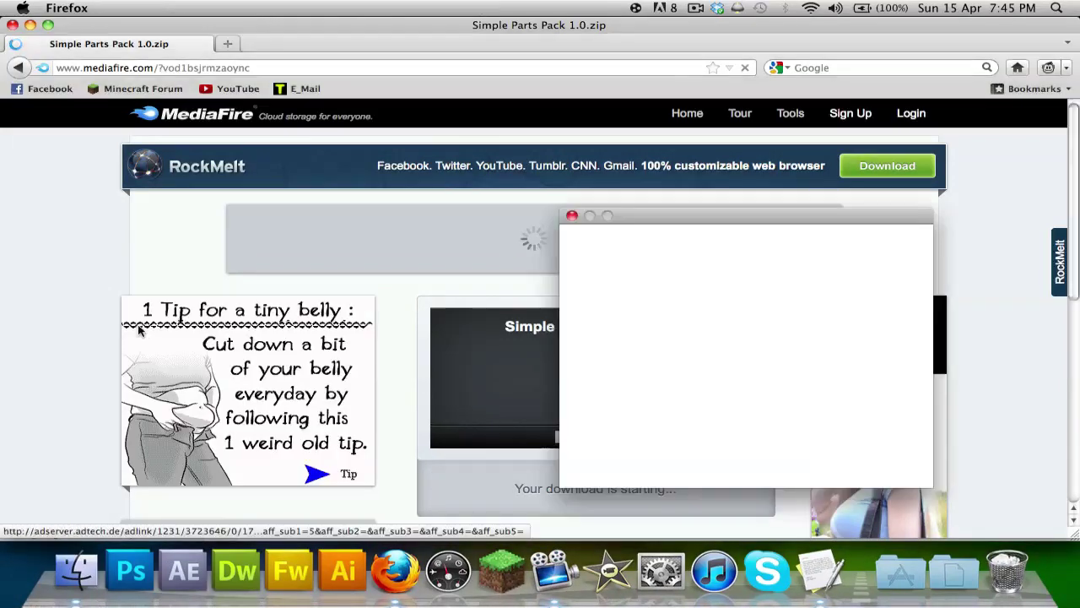
left_click(897, 440)
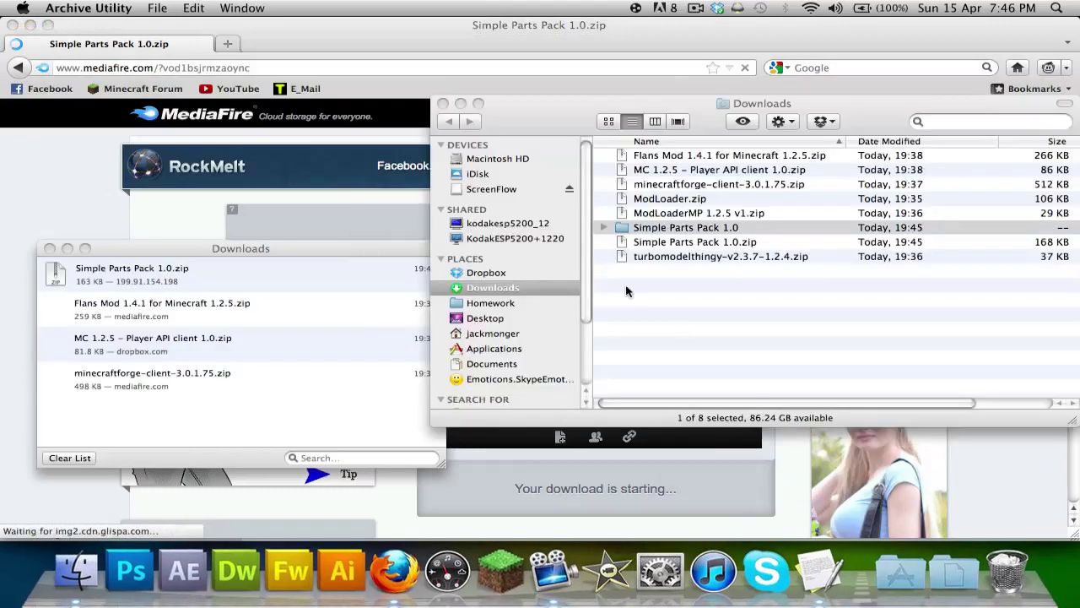
Close the browser, move the Simple Parts Pack 1.0 folder to the desktop, and open it.
left_click(13, 25)
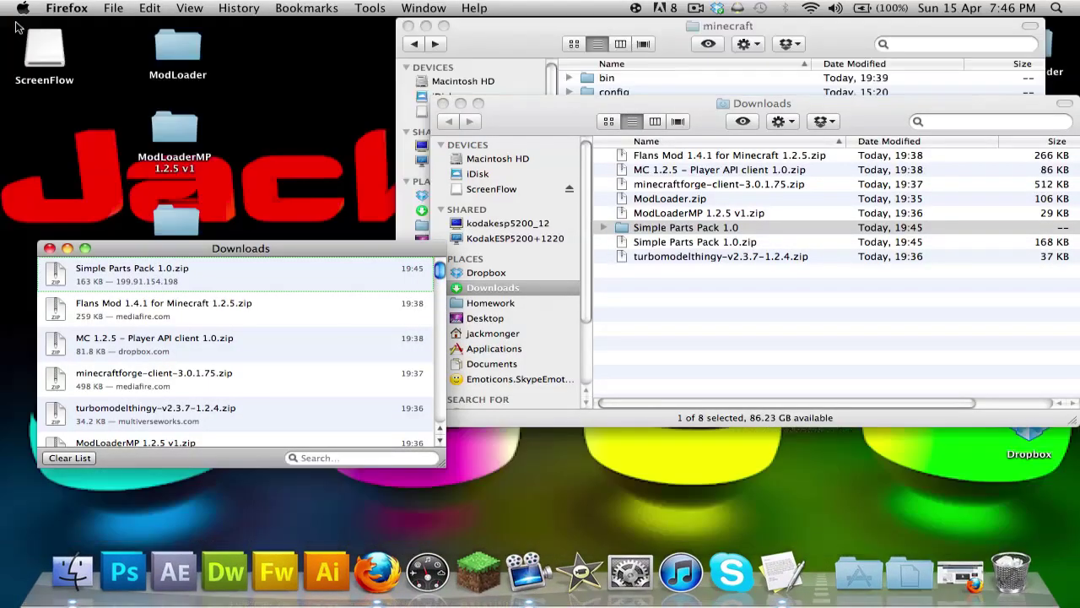
left_click(49, 247)
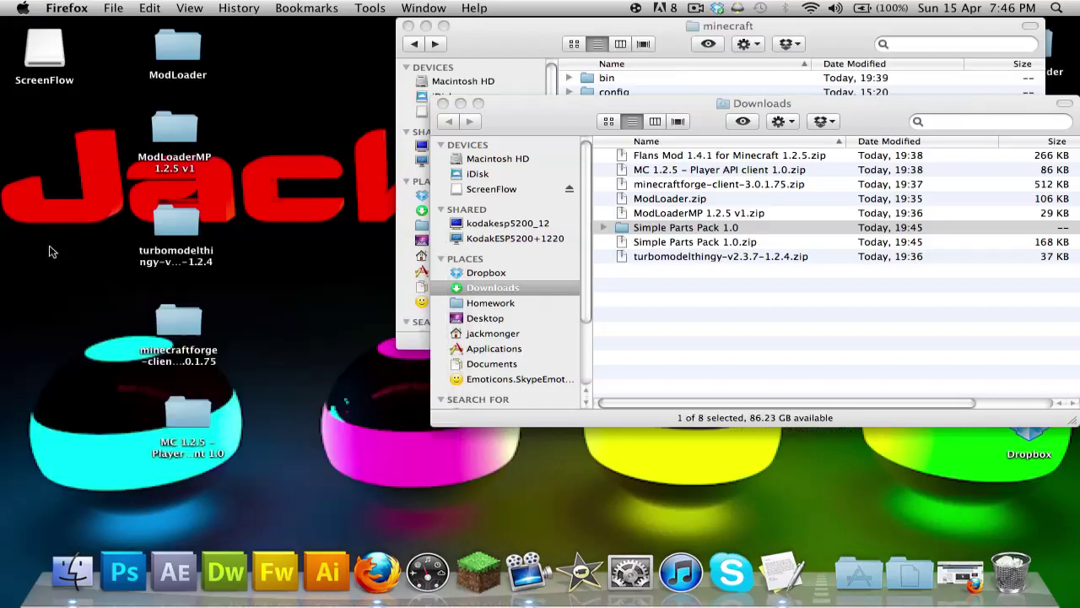
left_click_drag(626, 233, 325, 477)
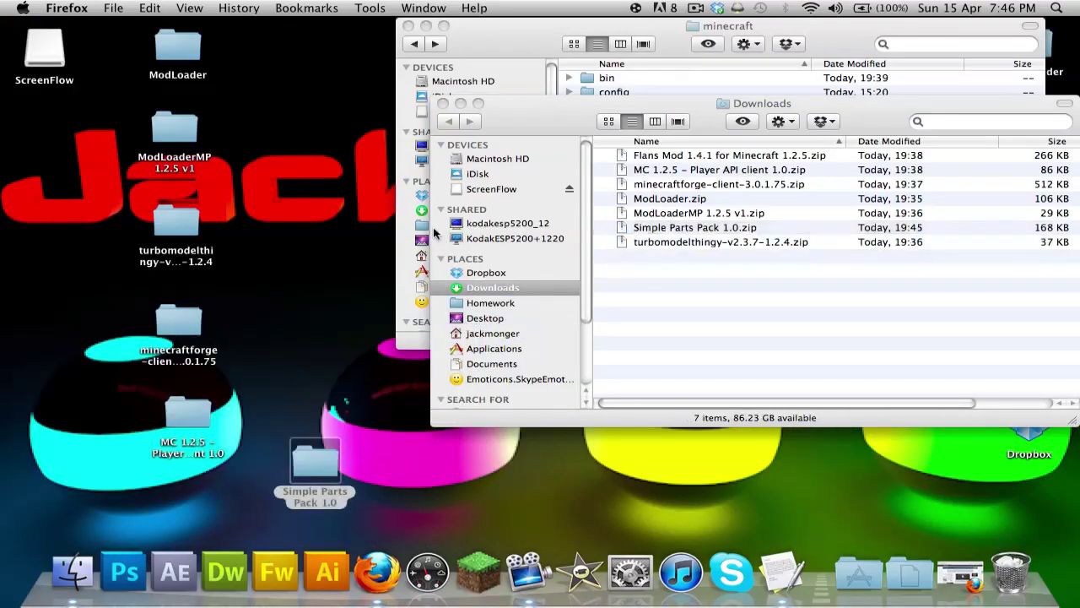
left_click(443, 103)
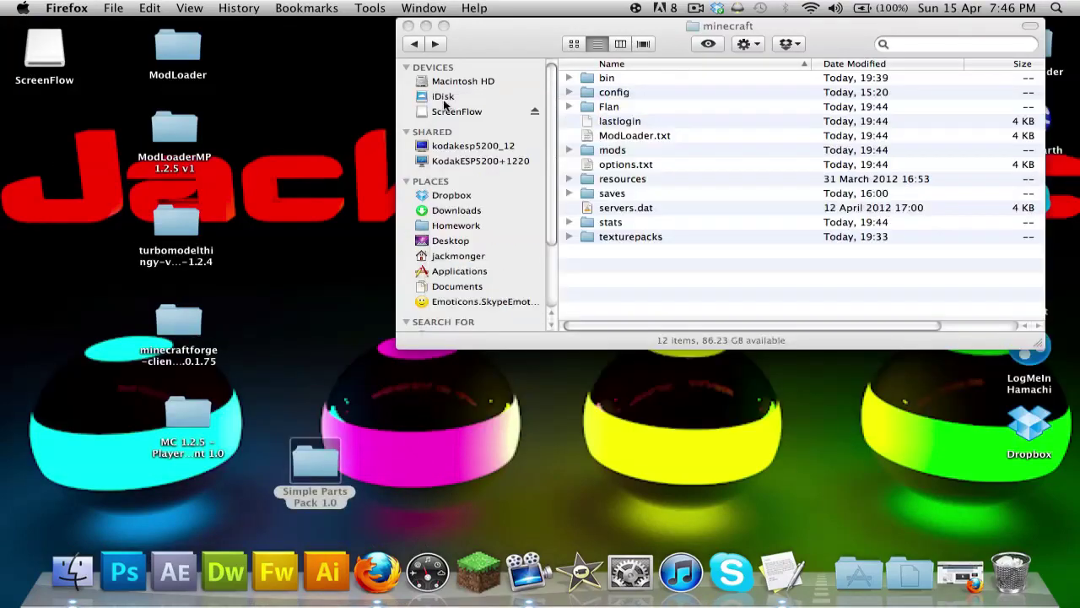
double_click(319, 470)
left_click_drag(631, 47, 109, 32)
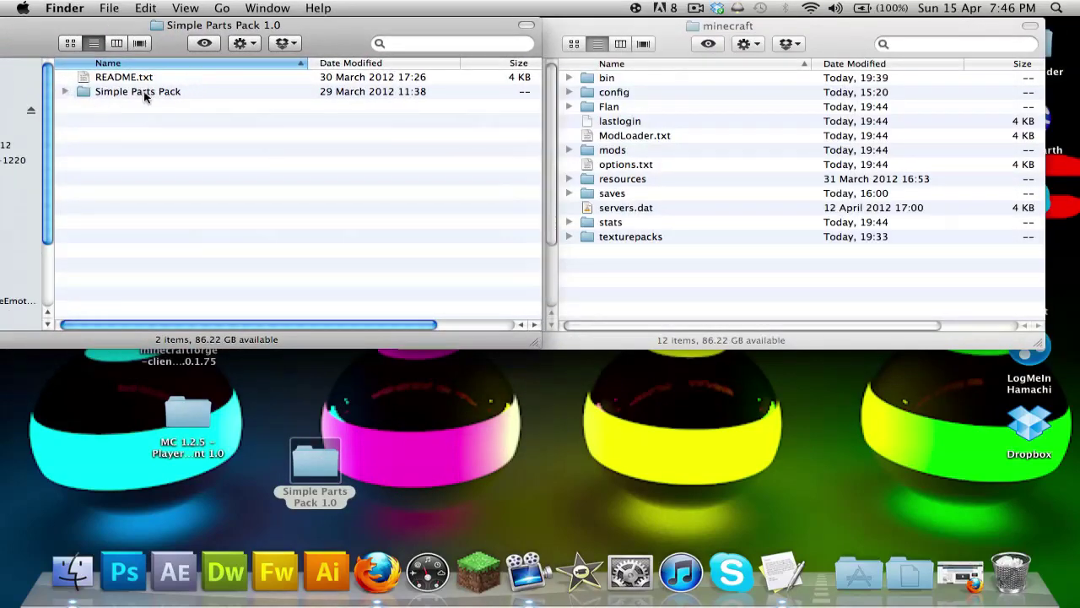
Copy the inner Simple Parts Pack folder into minecraft/Flan and close the pack's window.
left_click(114, 93)
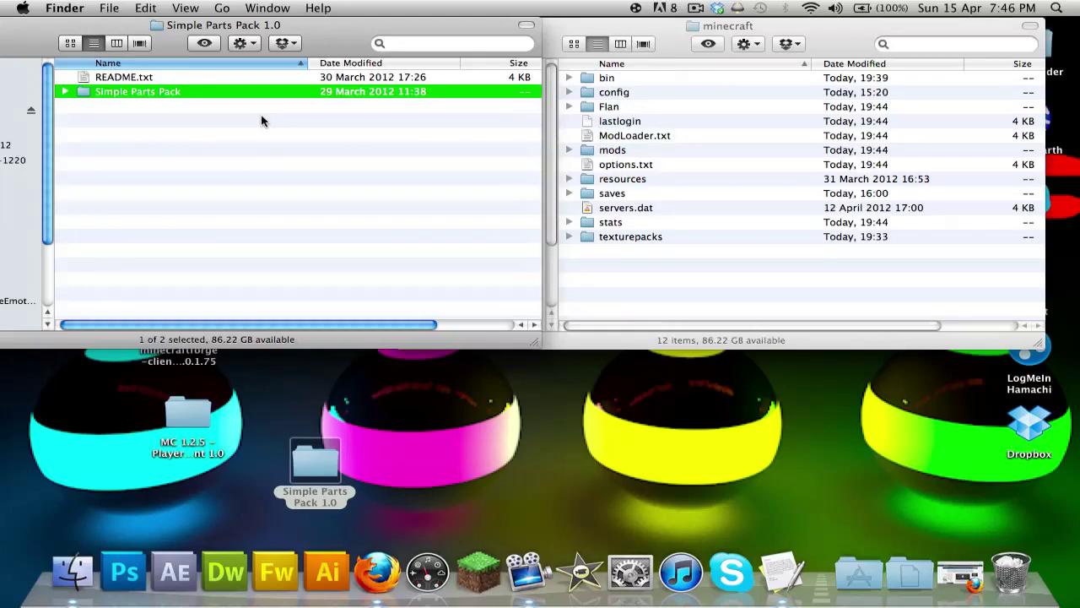
key("super+c")
left_click(643, 97)
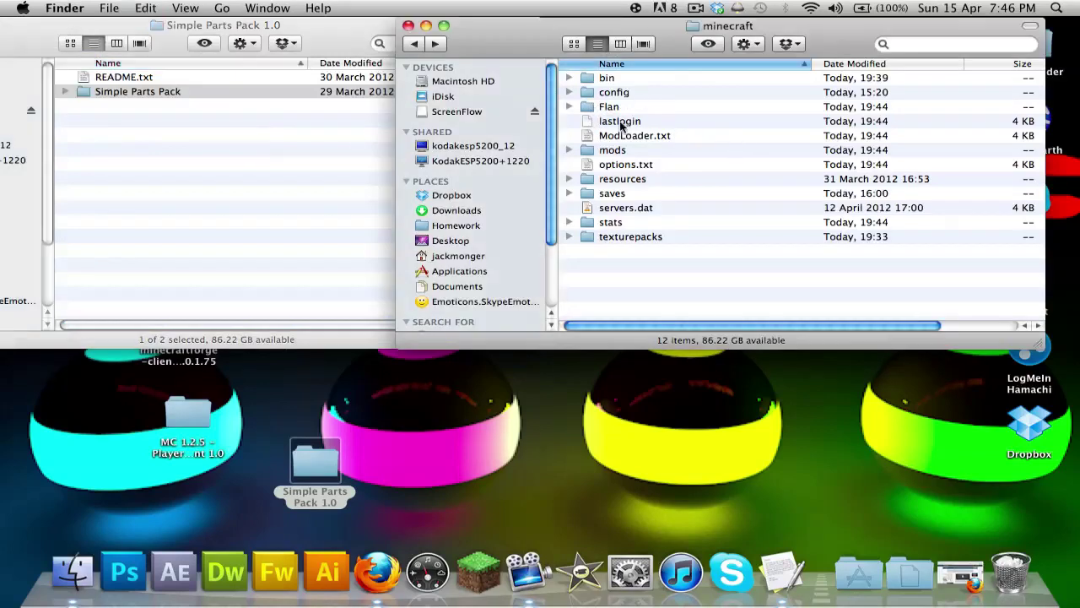
double_click(609, 108)
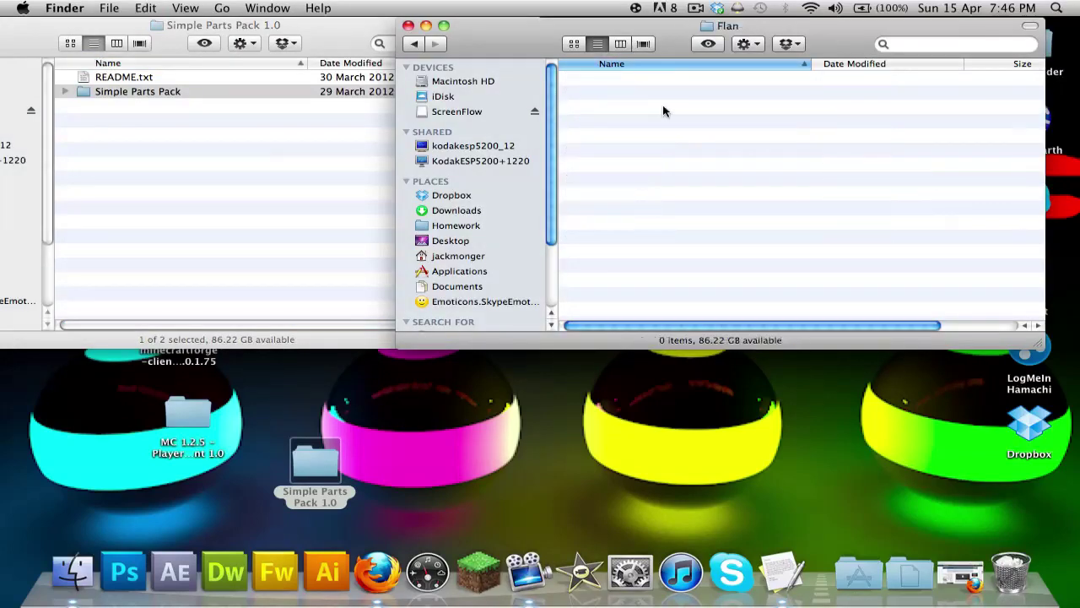
key("super+v")
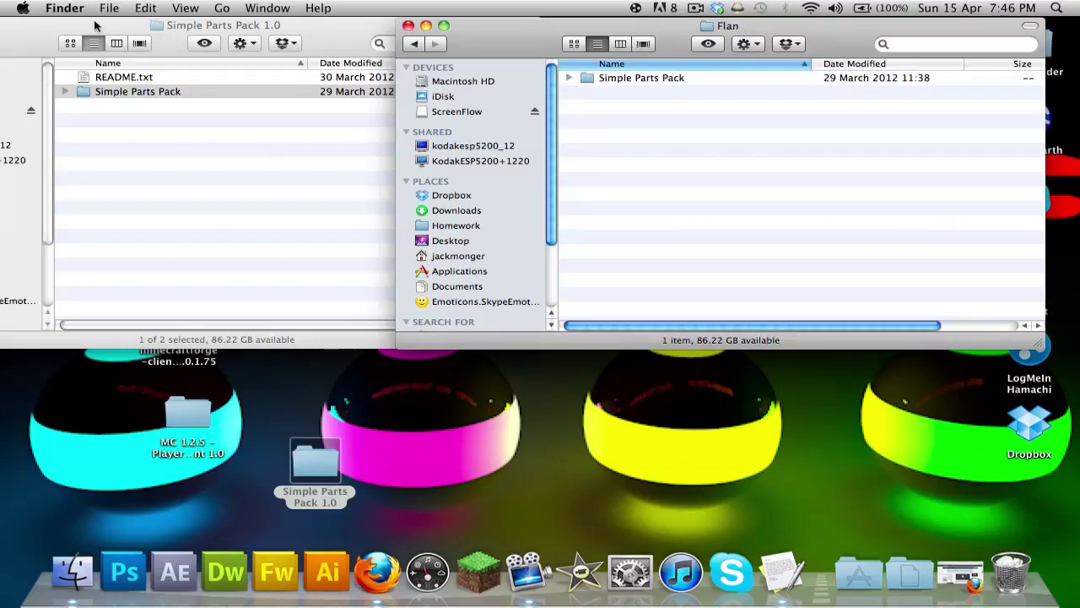
left_click_drag(95, 26, 169, 27)
left_click_drag(56, 29, 146, 30)
left_click(72, 32)
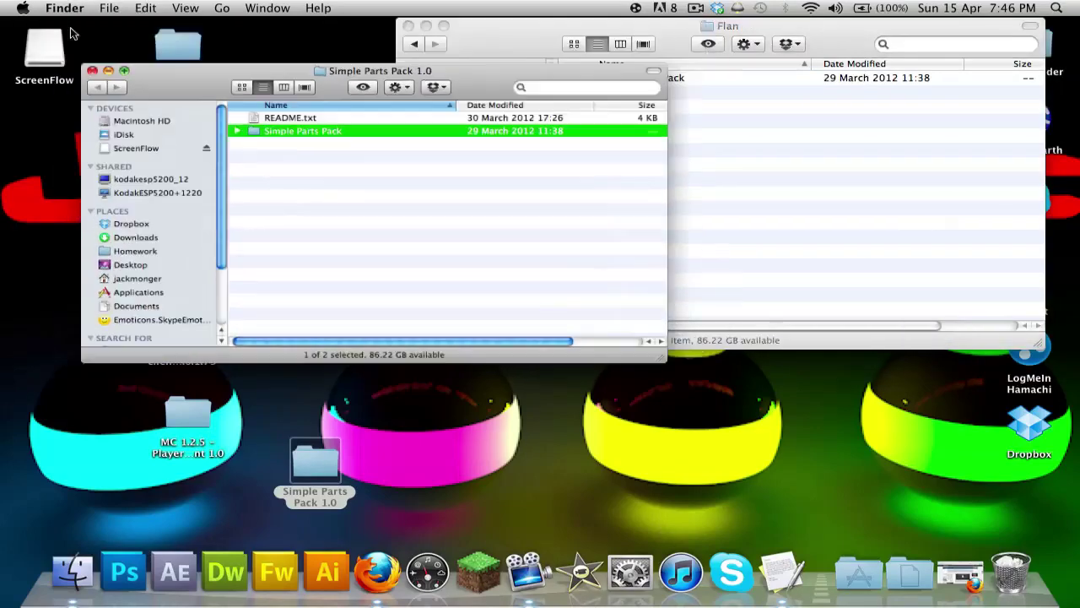
left_click(92, 70)
Return Firefox to the Flan's Mod forum thread and scroll to User Made Content.
left_click(381, 548)
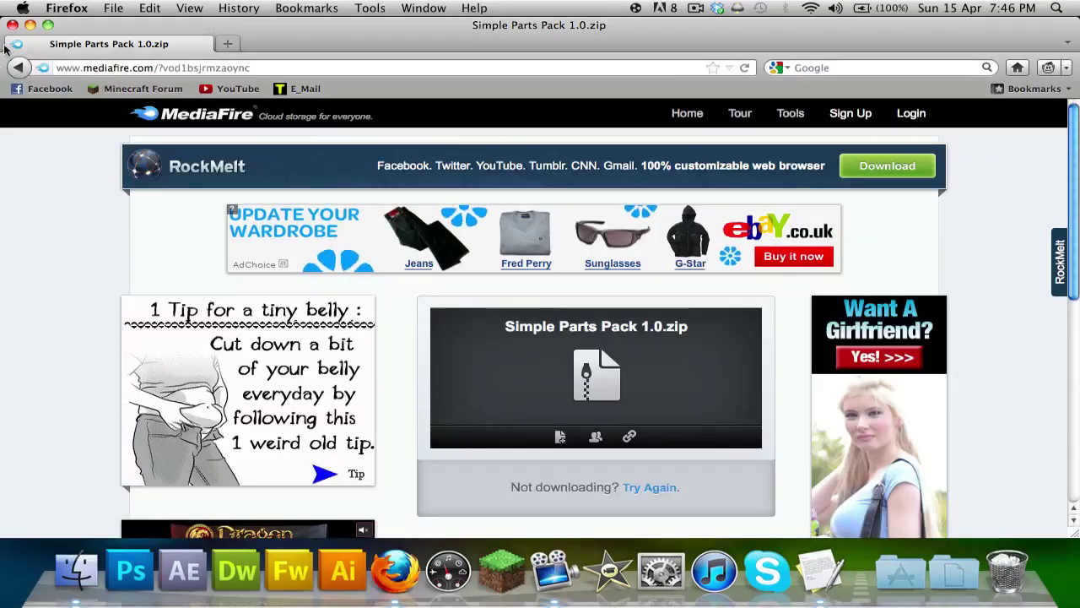
left_click(20, 67)
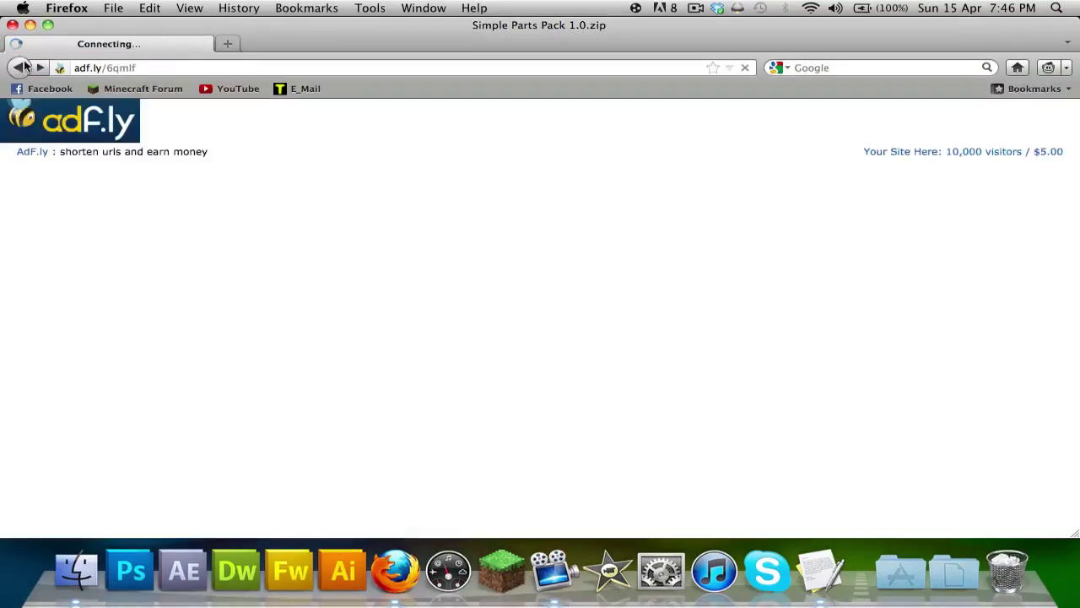
left_click(24, 67)
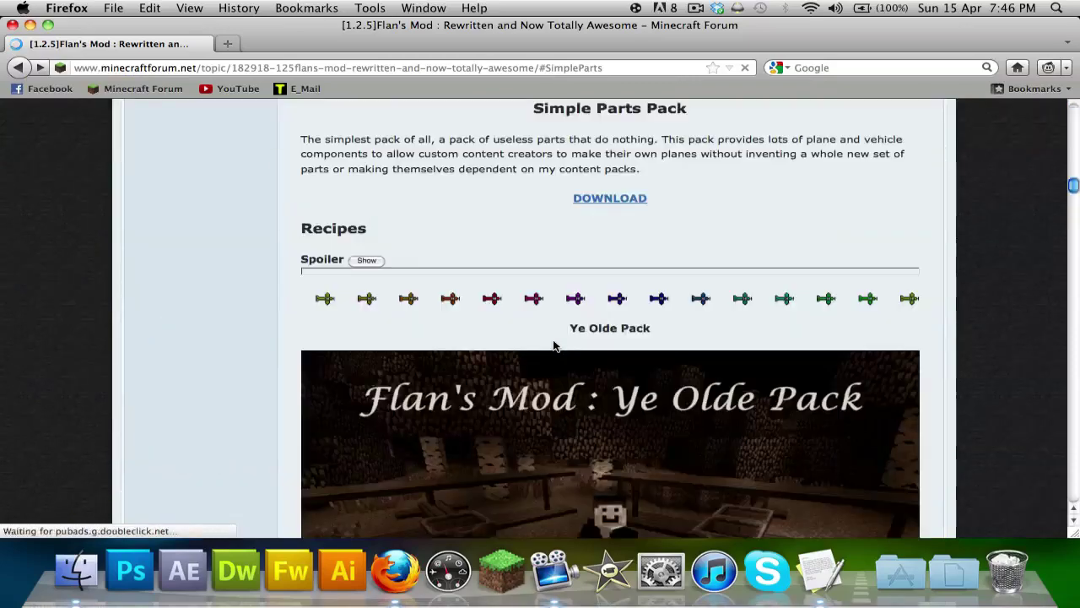
scroll(625, 183, "up", 10)
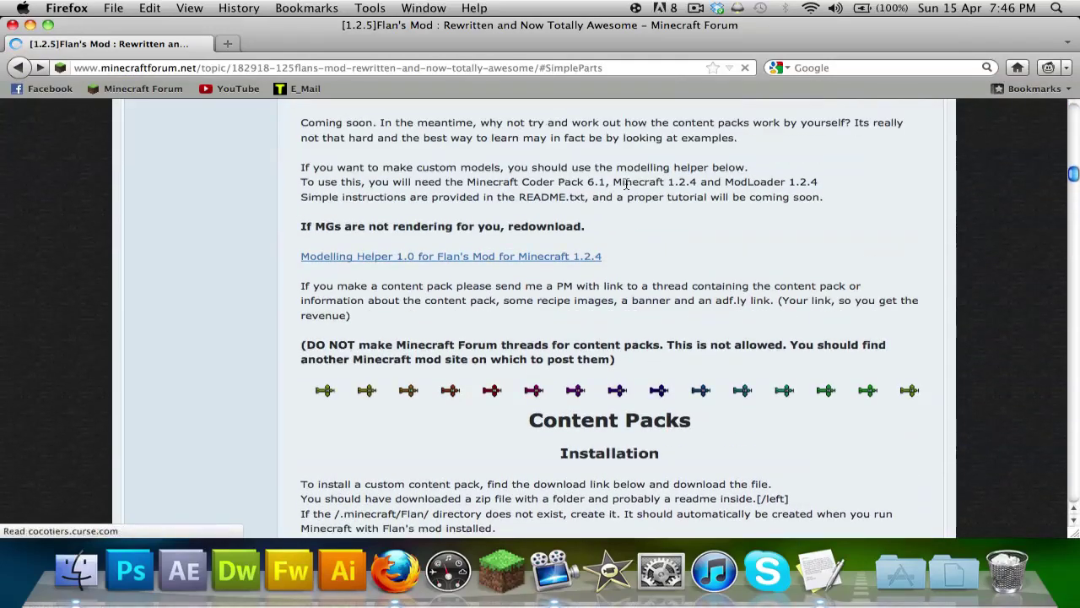
scroll(625, 183, "down", 20)
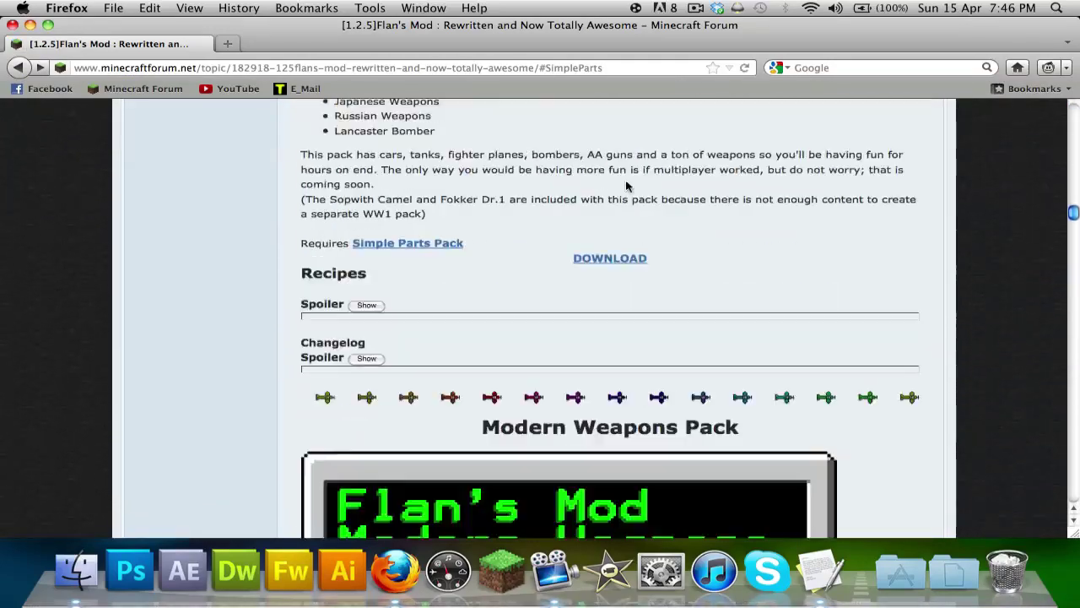
scroll(626, 185, "down", 10)
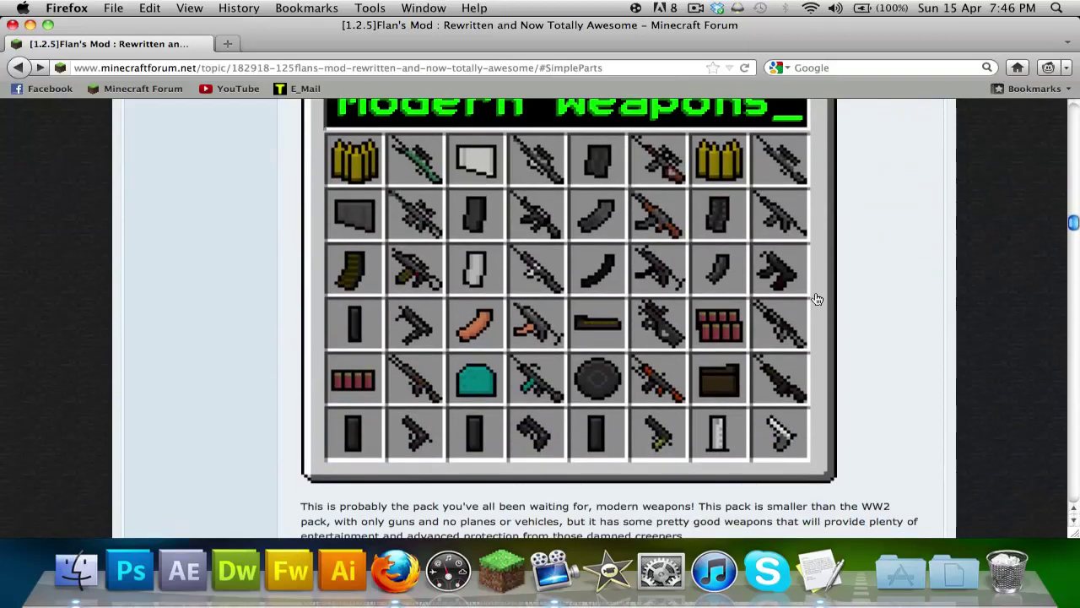
scroll(598, 251, "down", 20)
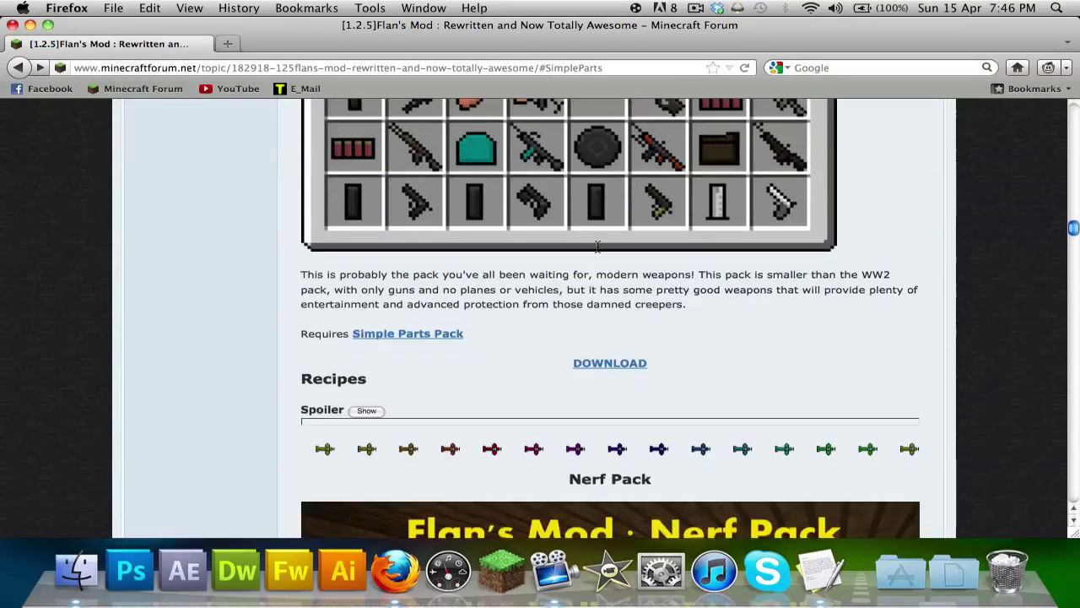
scroll(599, 251, "up", 5)
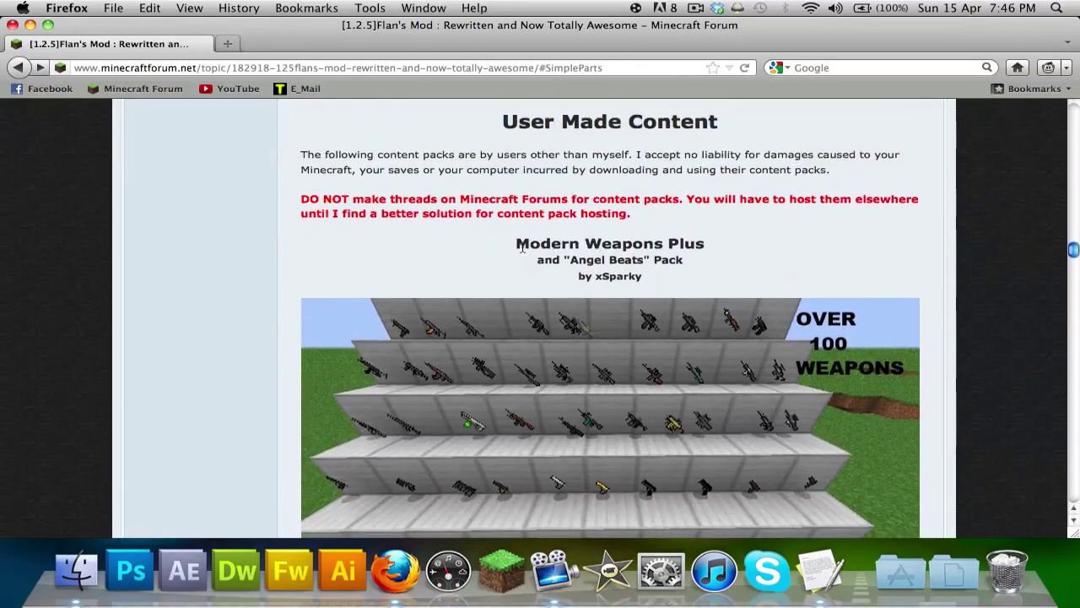
Locate the Modern Weapons Plus pack description and follow its DOWNLOAD link.
left_click_drag(517, 243, 703, 281)
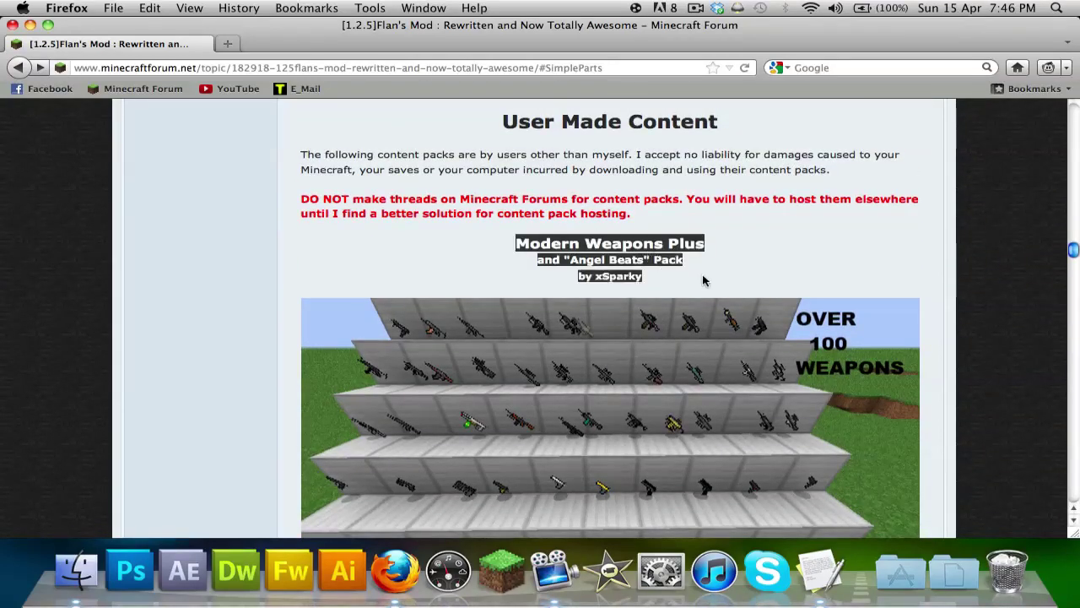
left_click(655, 281)
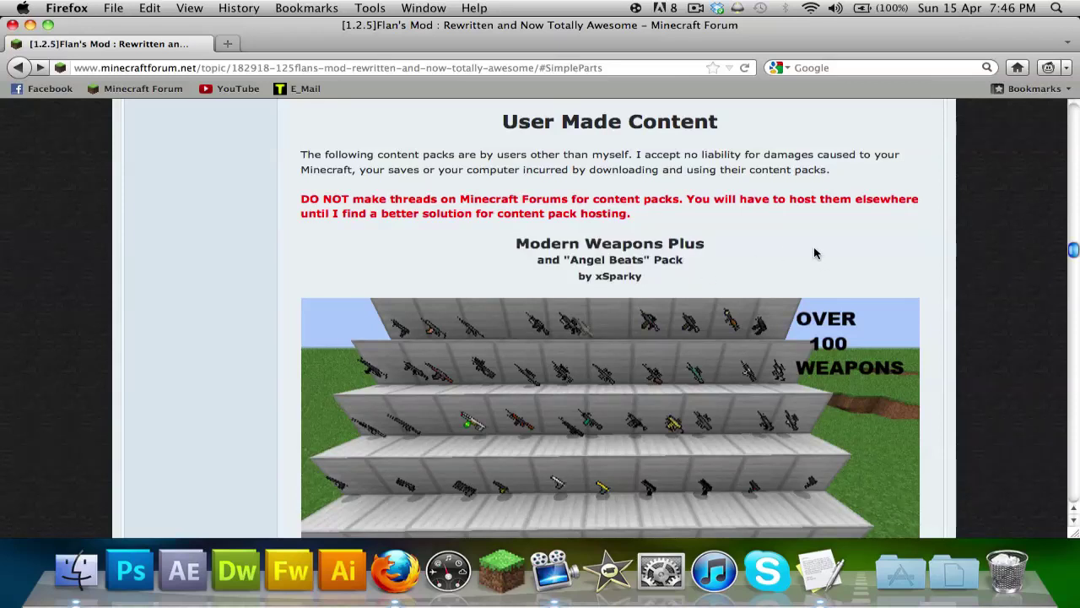
scroll(814, 253, "down", 5)
scroll(814, 253, "up", 3)
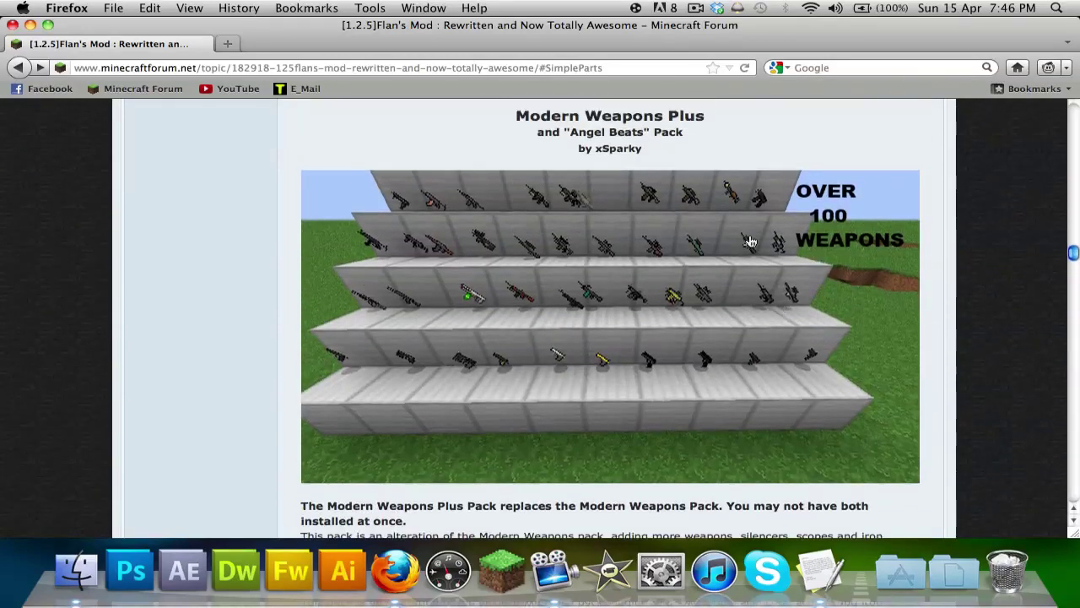
scroll(687, 201, "down", 5)
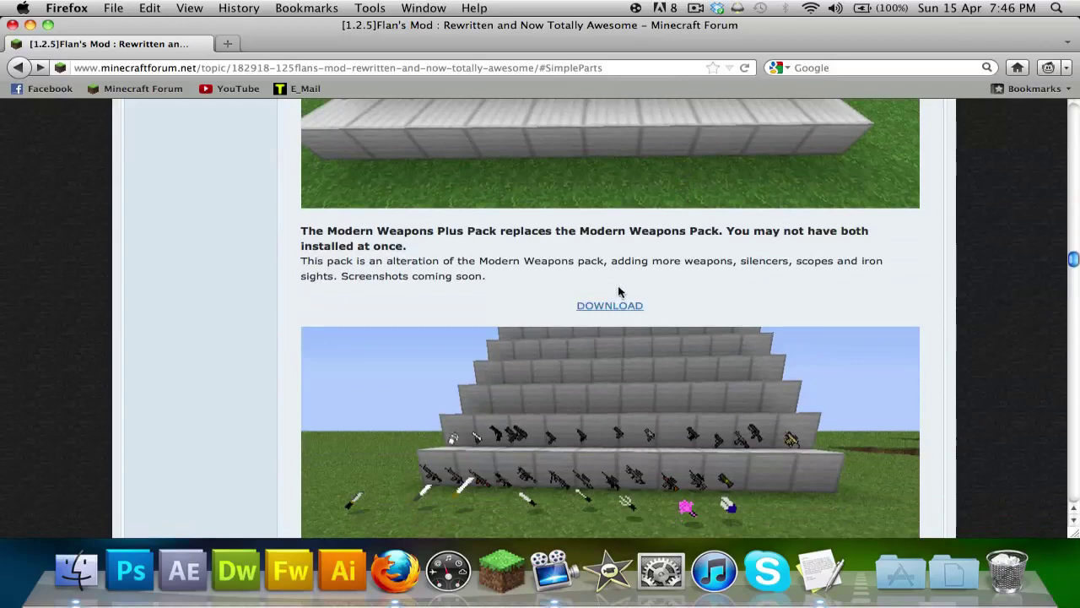
left_click(609, 312)
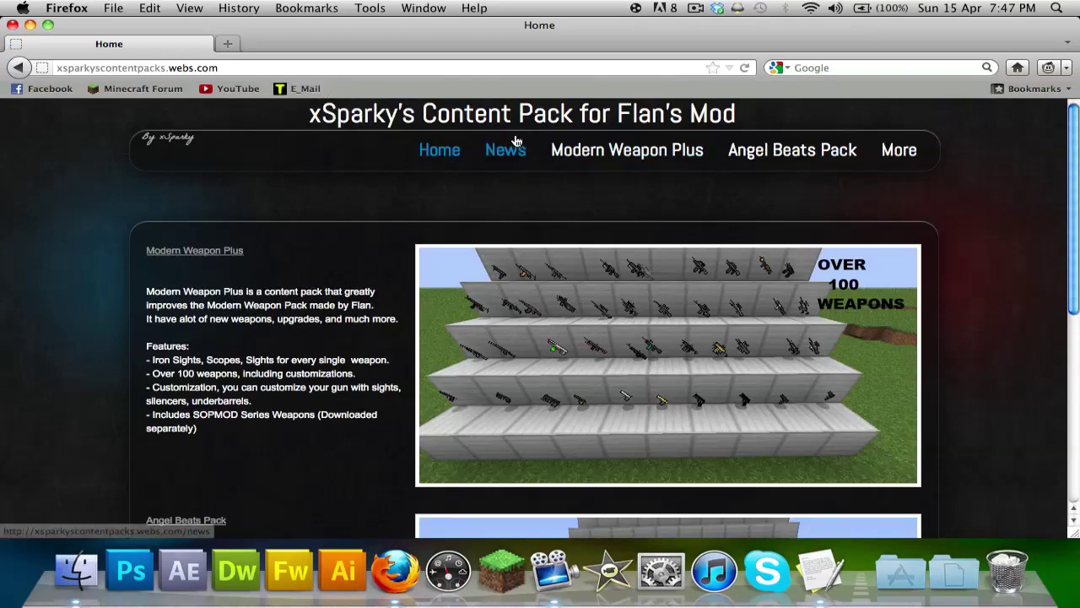
Open the Modern Weapon Plus page from xSparky's site navigation bar.
scroll(397, 245, "down", 10)
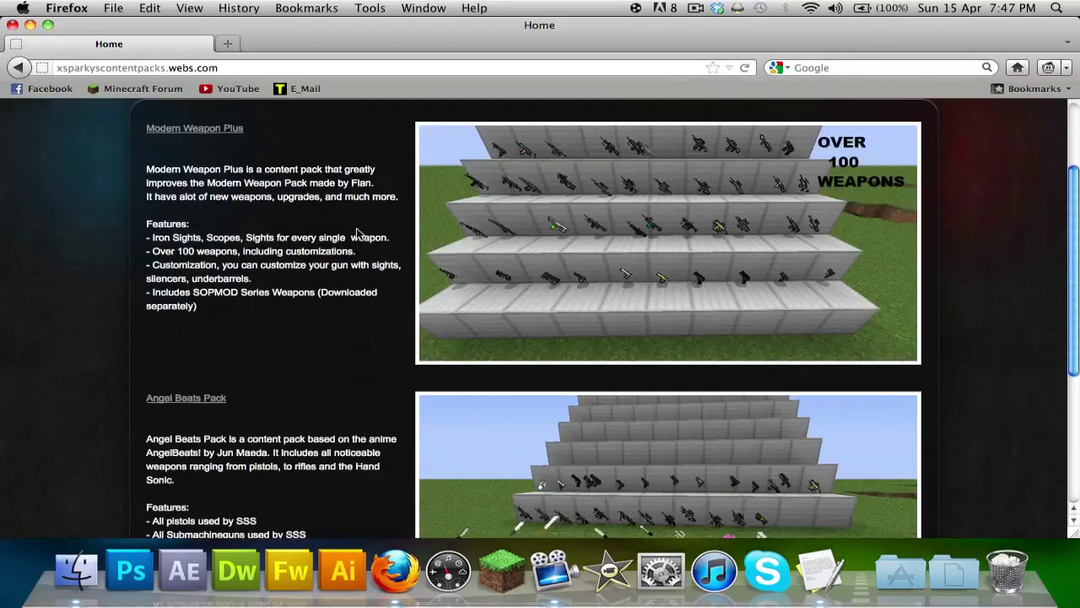
scroll(356, 234, "up", 10)
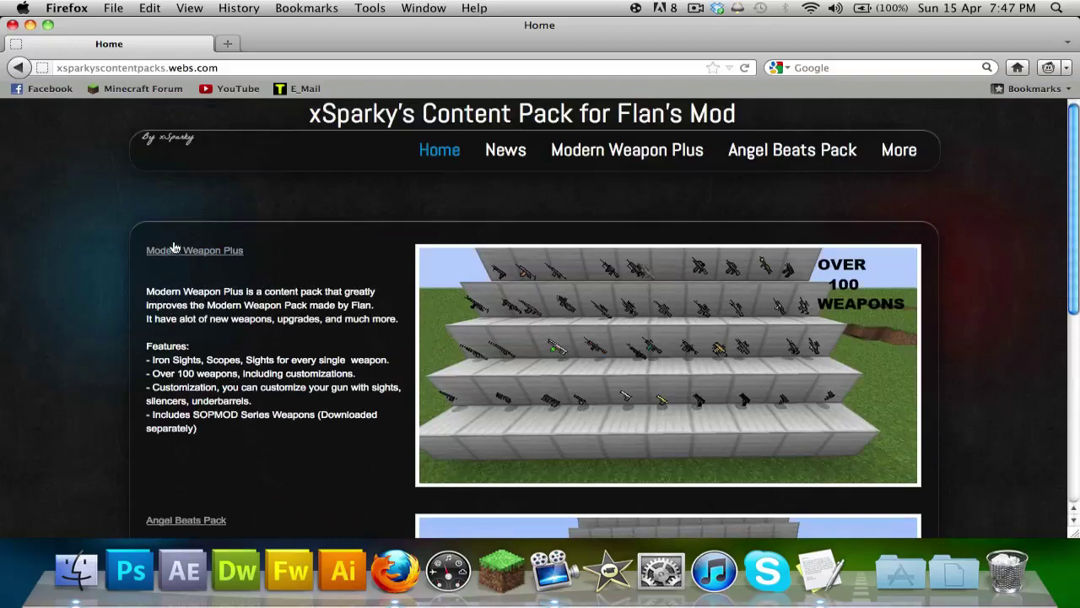
left_click(176, 250)
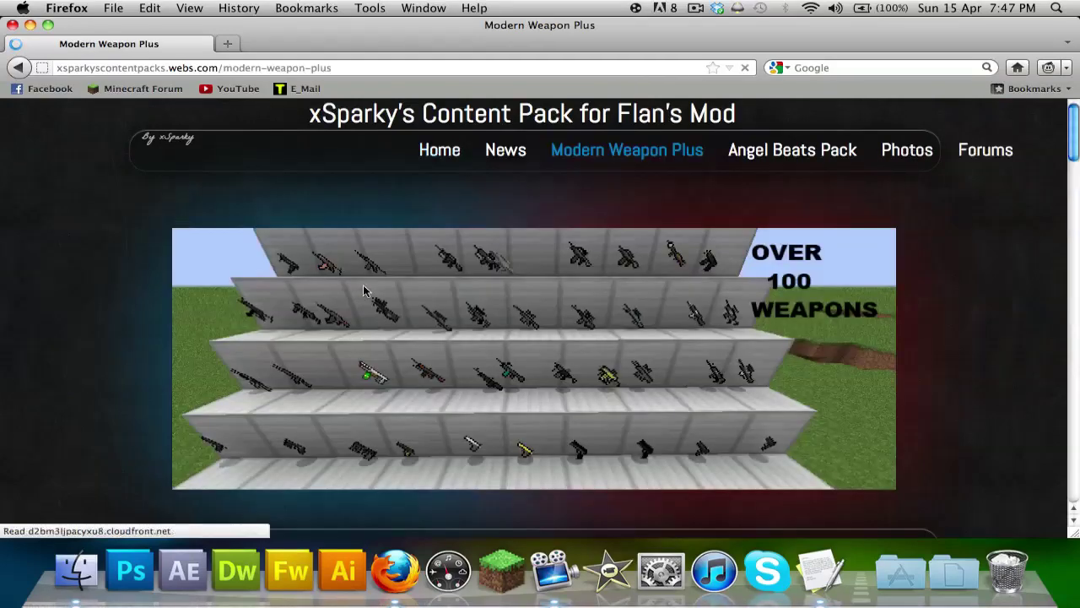
Scroll past the weapon list and changelog down to the DOWNLOADS section.
scroll(364, 289, "down", 15)
scroll(365, 291, "up", 4)
scroll(364, 290, "down", 10)
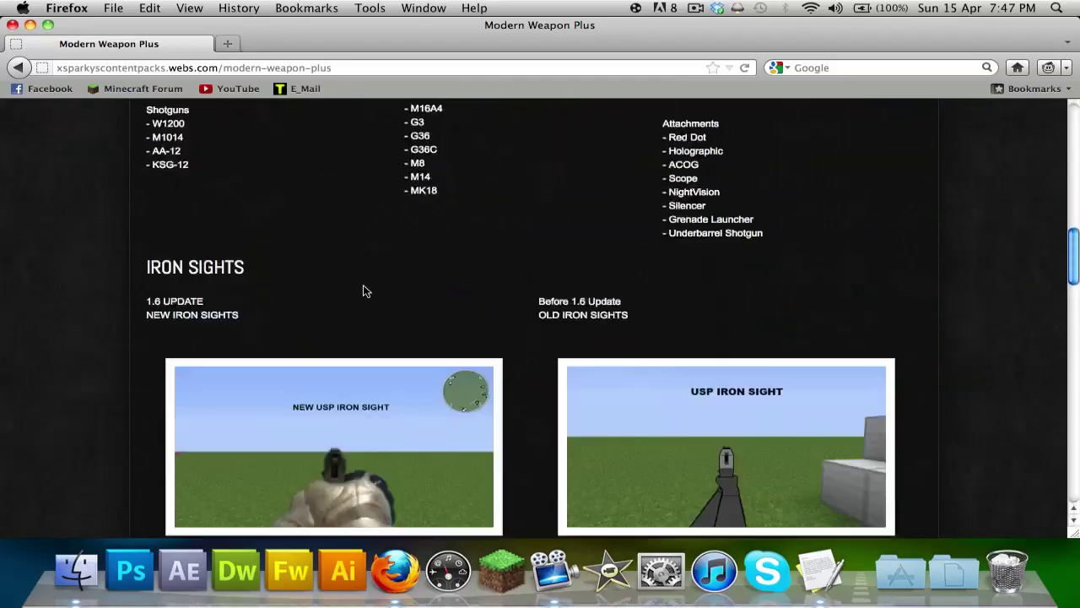
scroll(364, 290, "up", 5)
scroll(362, 291, "up", 3)
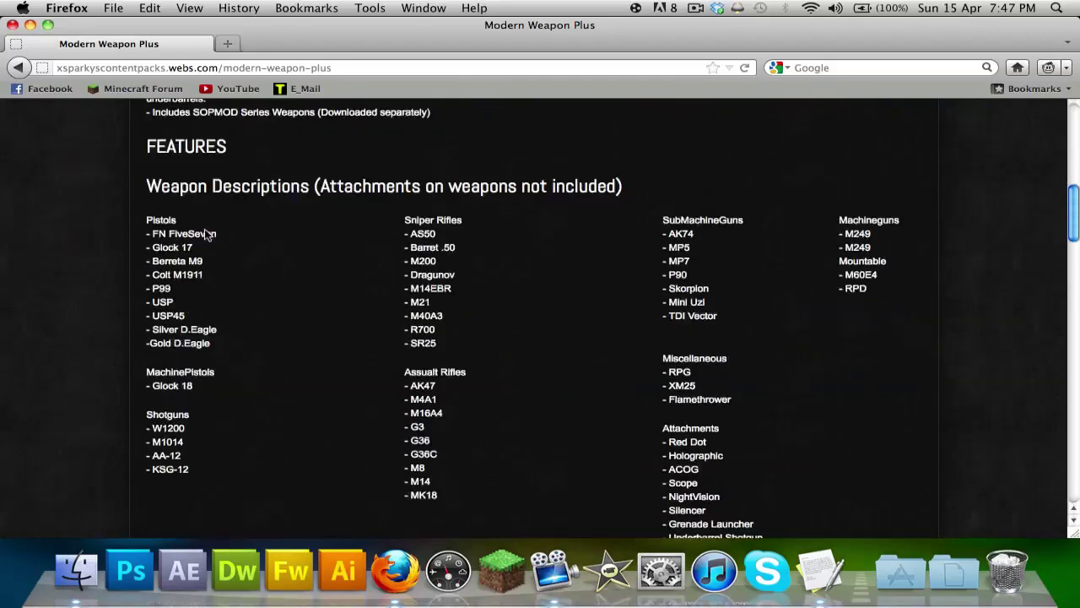
left_click_drag(141, 222, 931, 450)
scroll(733, 348, "down", 10)
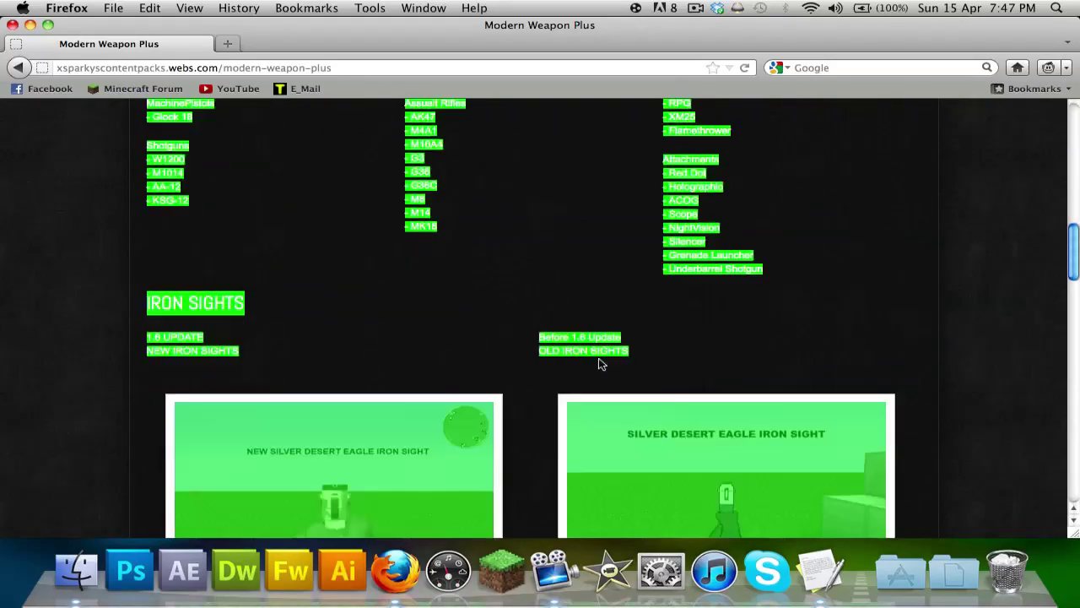
left_click(311, 272)
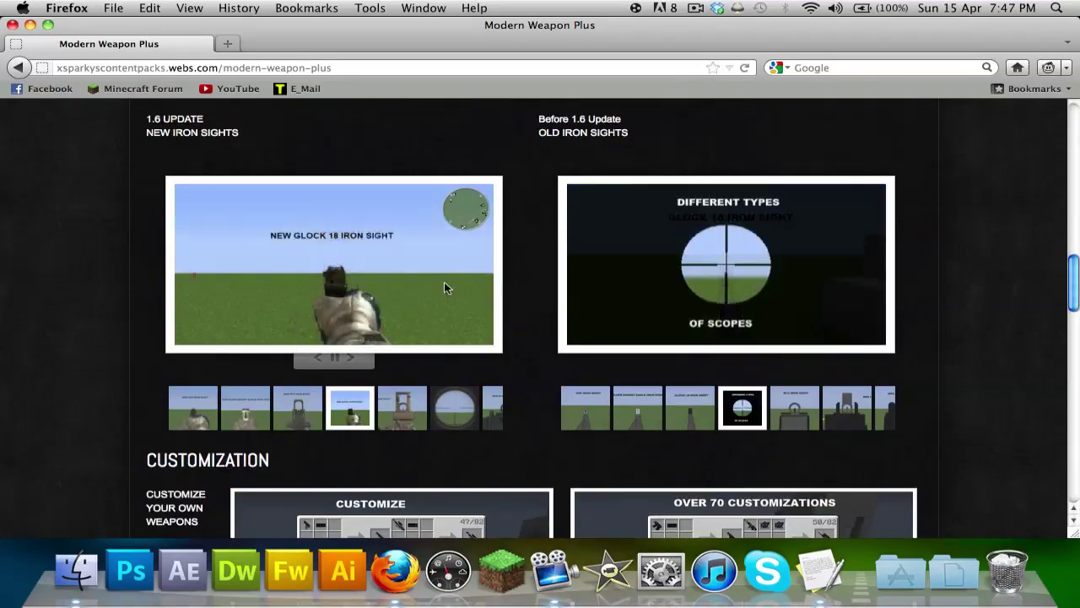
scroll(494, 152, "down", 15)
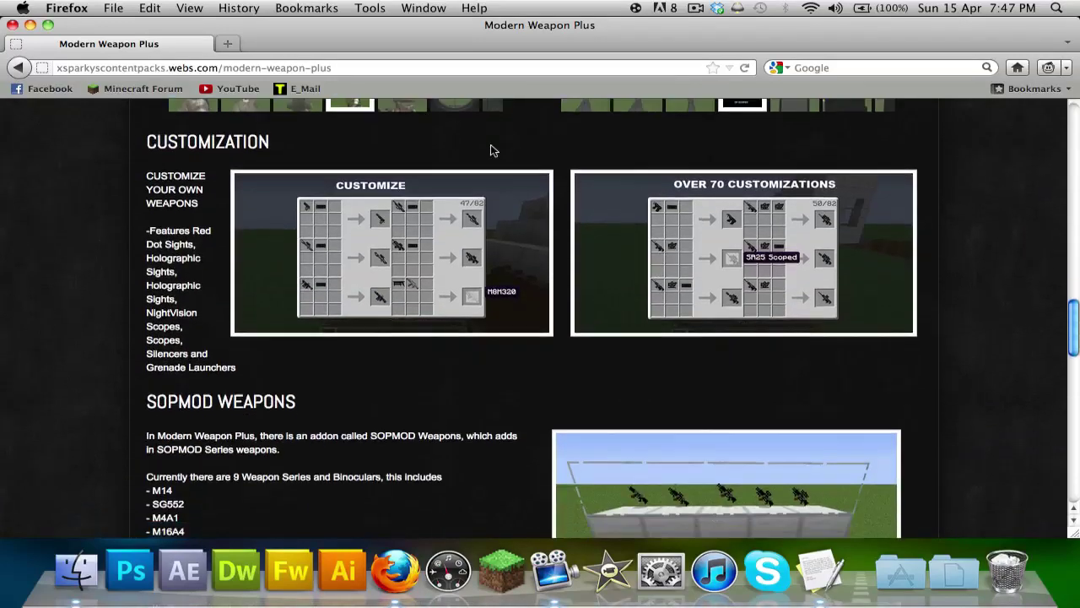
scroll(494, 150, "down", 10)
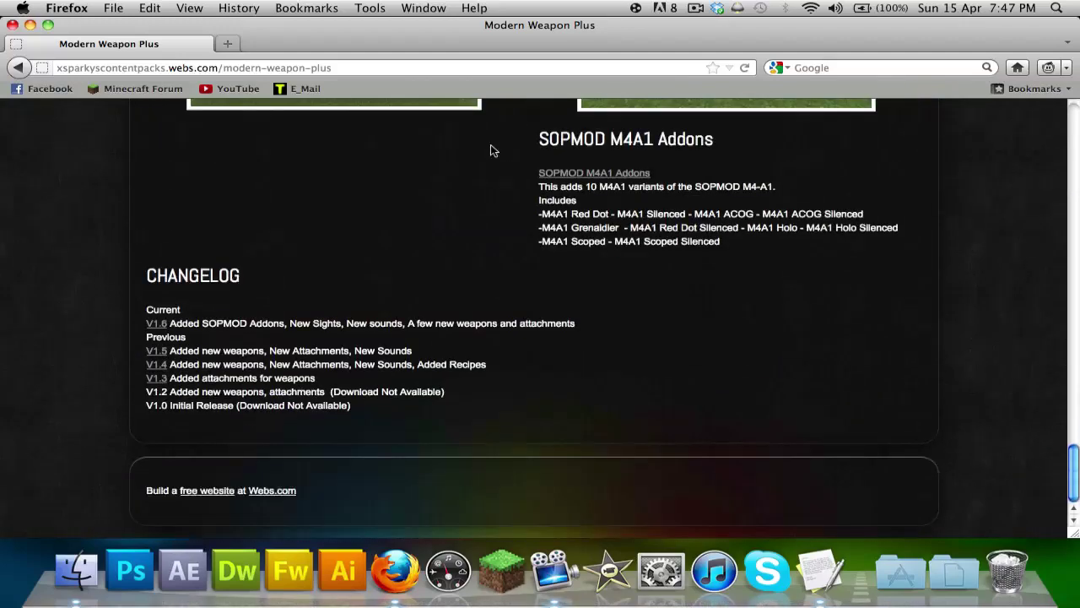
scroll(494, 151, "up", 5)
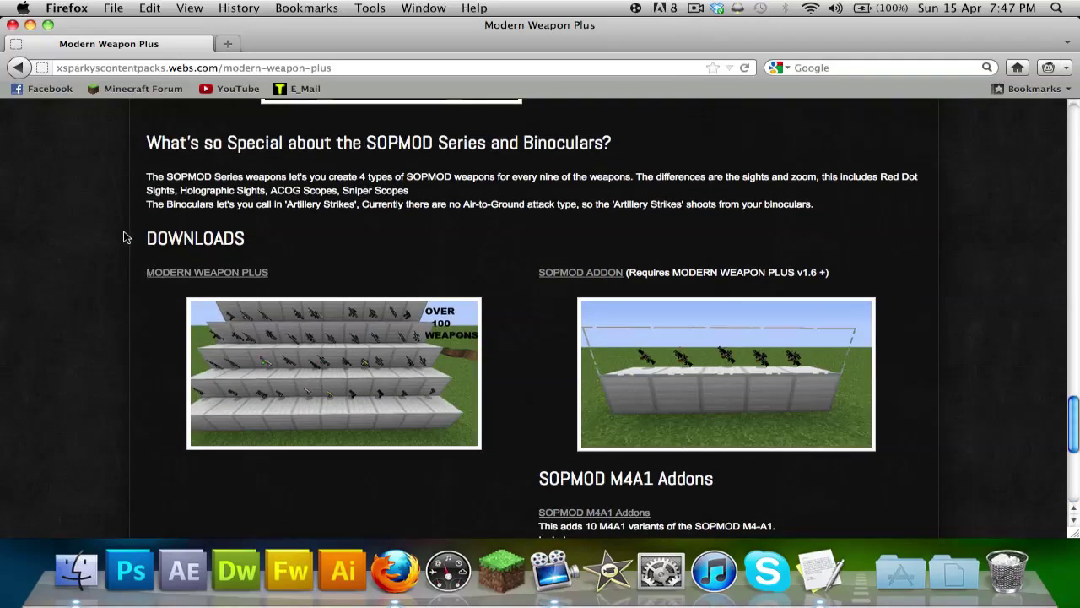
Download New Modern Weapons Pack1.6.zip from MediaFire via adf.ly, then close Firefox.
left_click(184, 272)
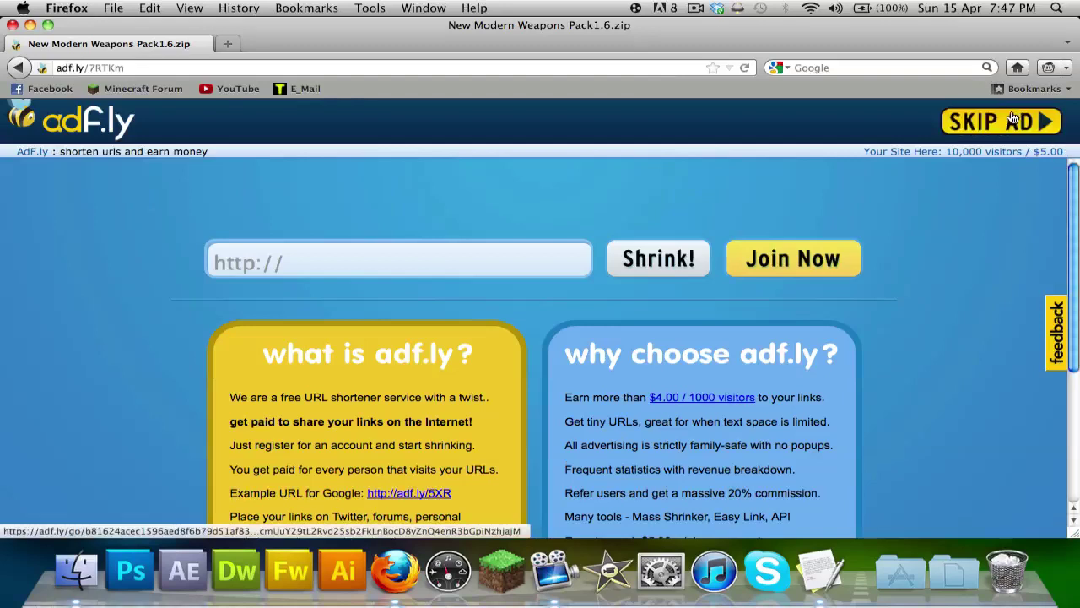
left_click(1013, 119)
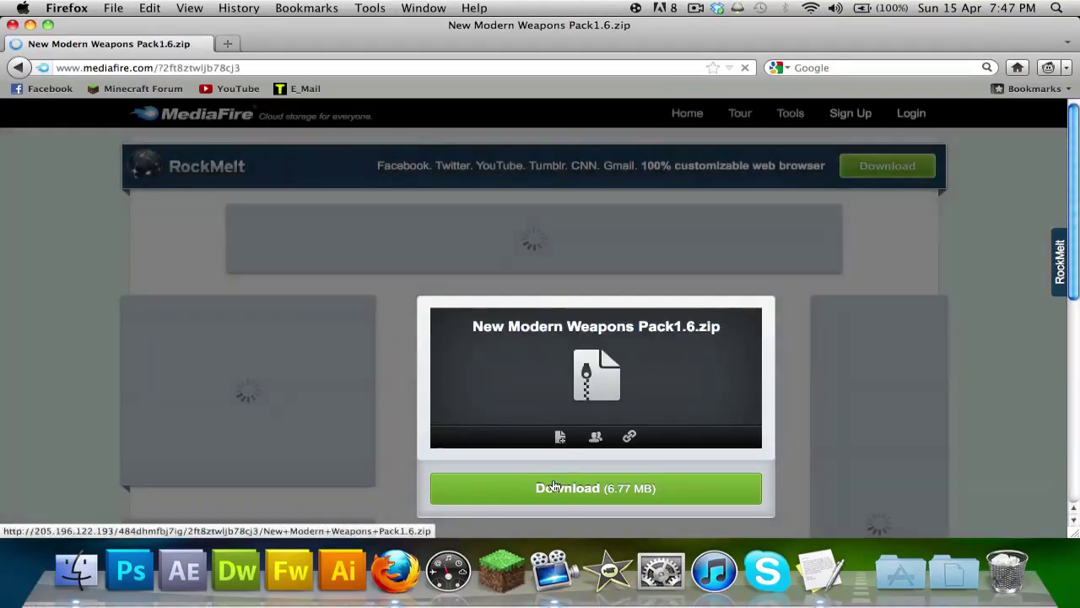
left_click(554, 487)
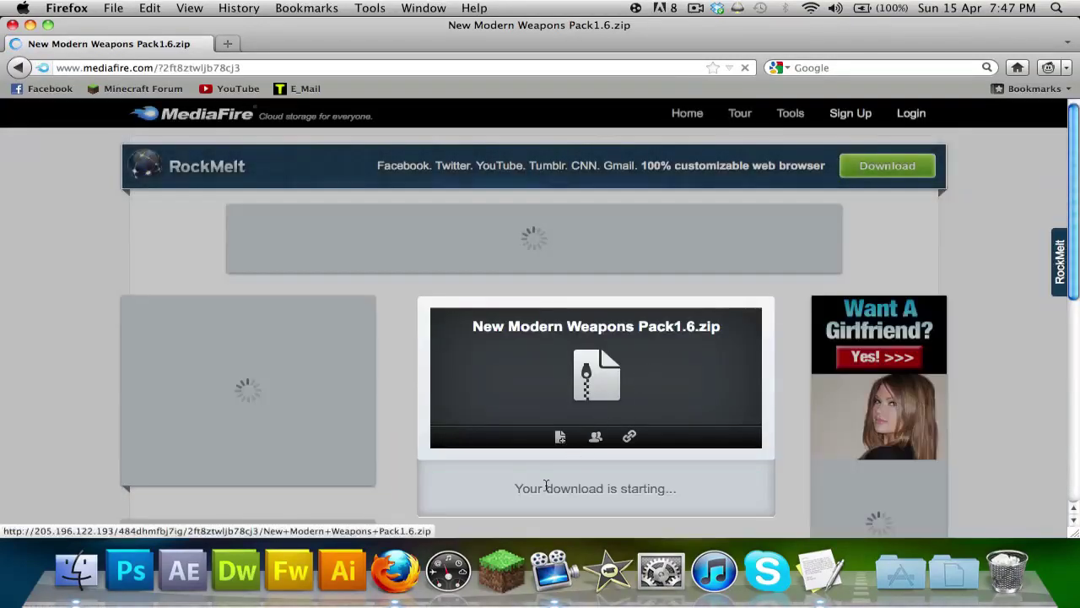
left_click(883, 442)
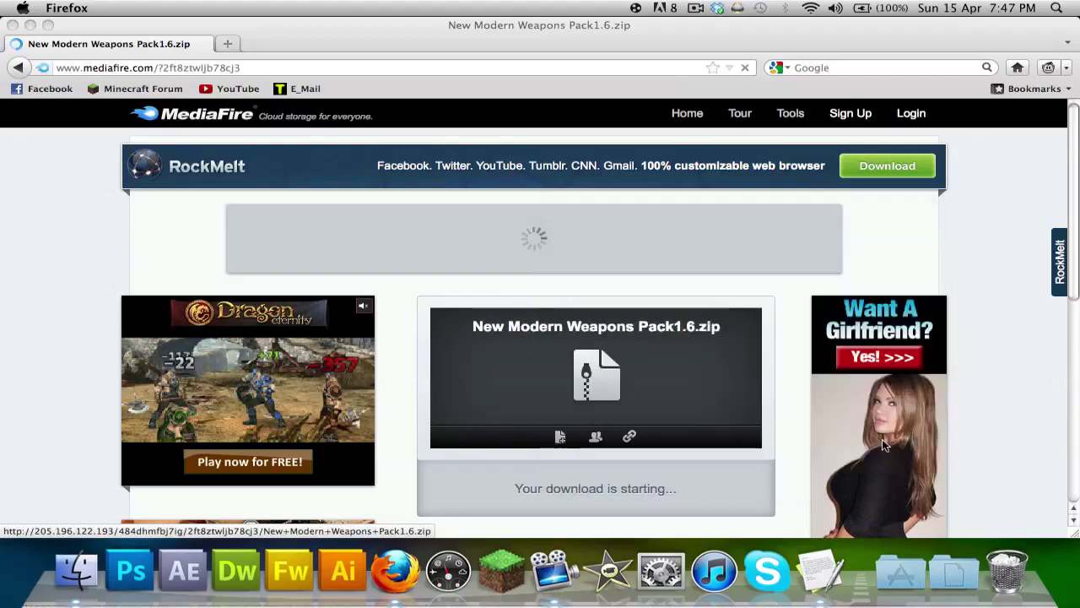
left_click(11, 26)
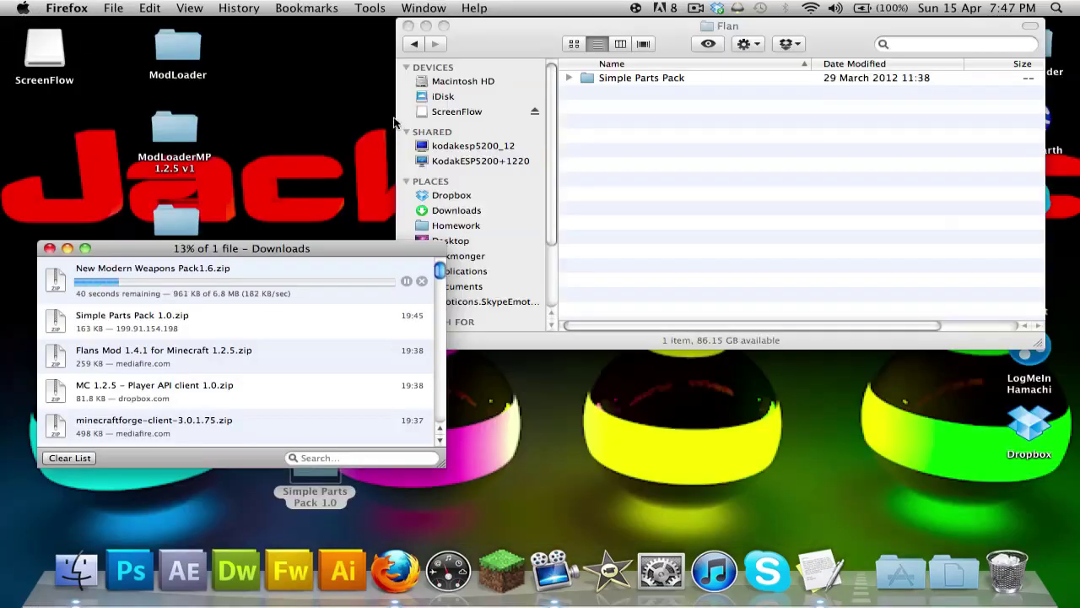
Move the Downloads window aside and open the New Modern Weapons Pack1.6 folder.
scroll(402, 335, "down", 1)
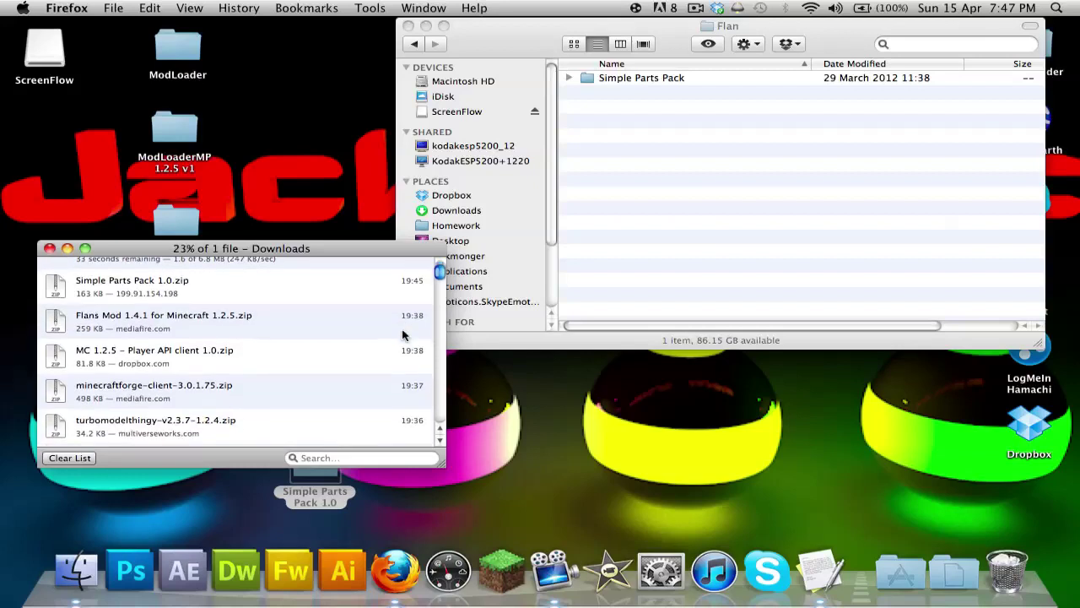
scroll(402, 335, "down", 6)
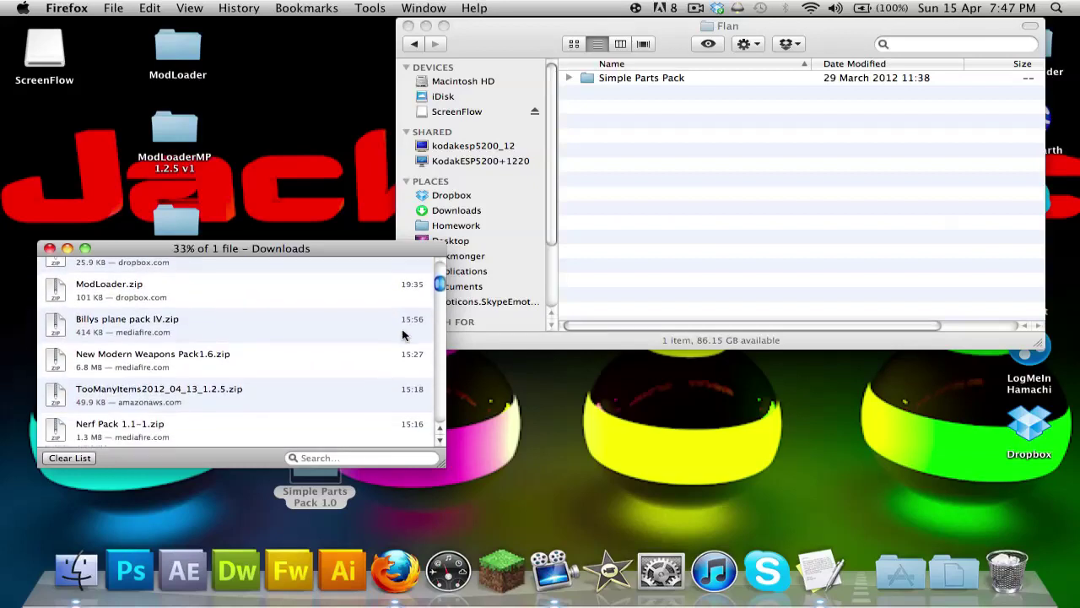
scroll(402, 335, "up", 7)
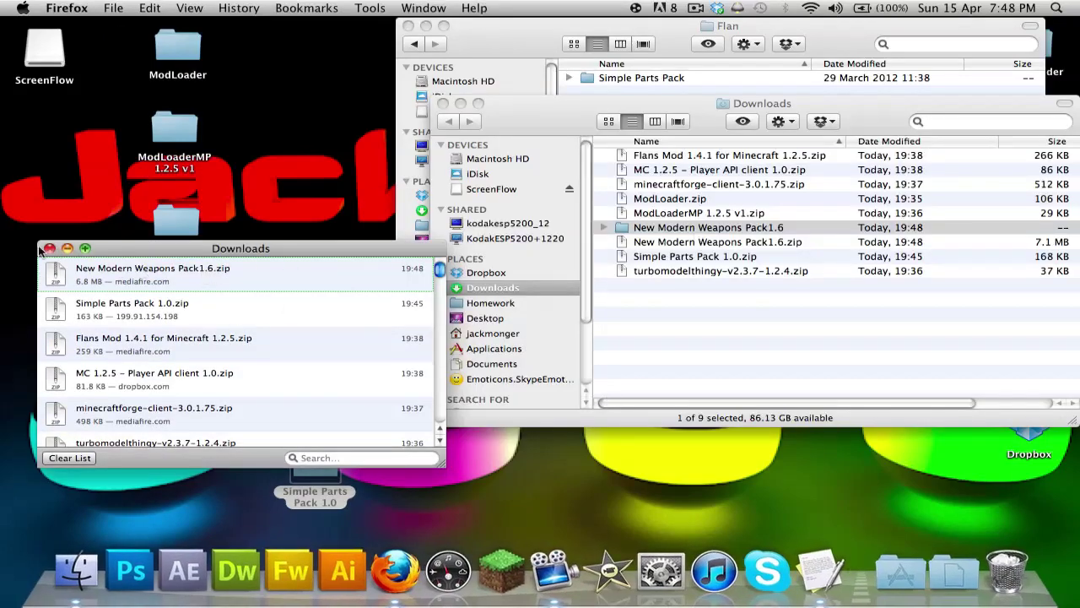
left_click(49, 249)
left_click_drag(555, 124, 224, 127)
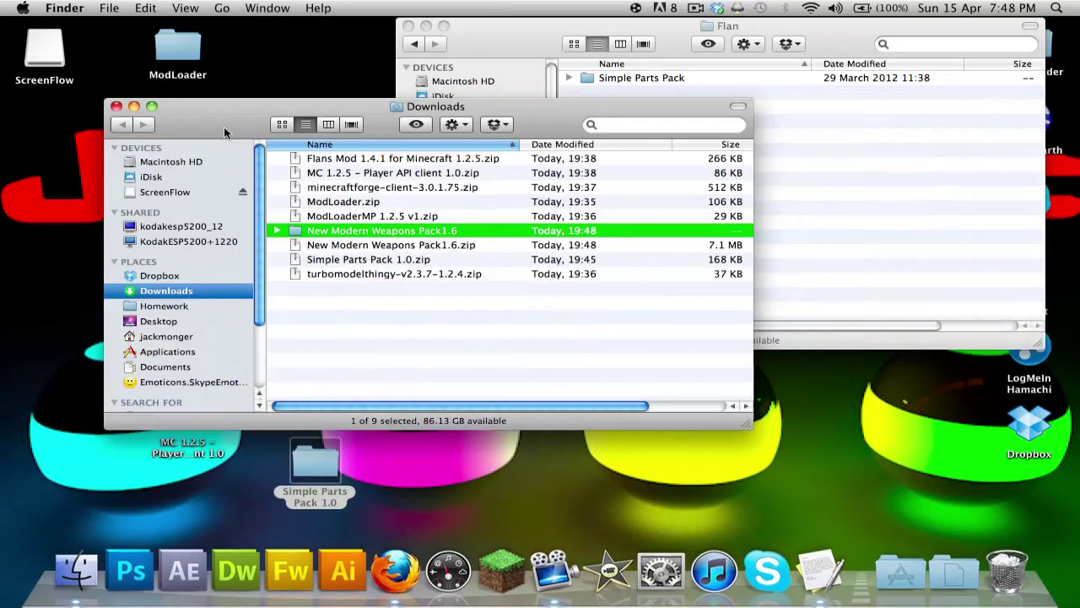
double_click(401, 234)
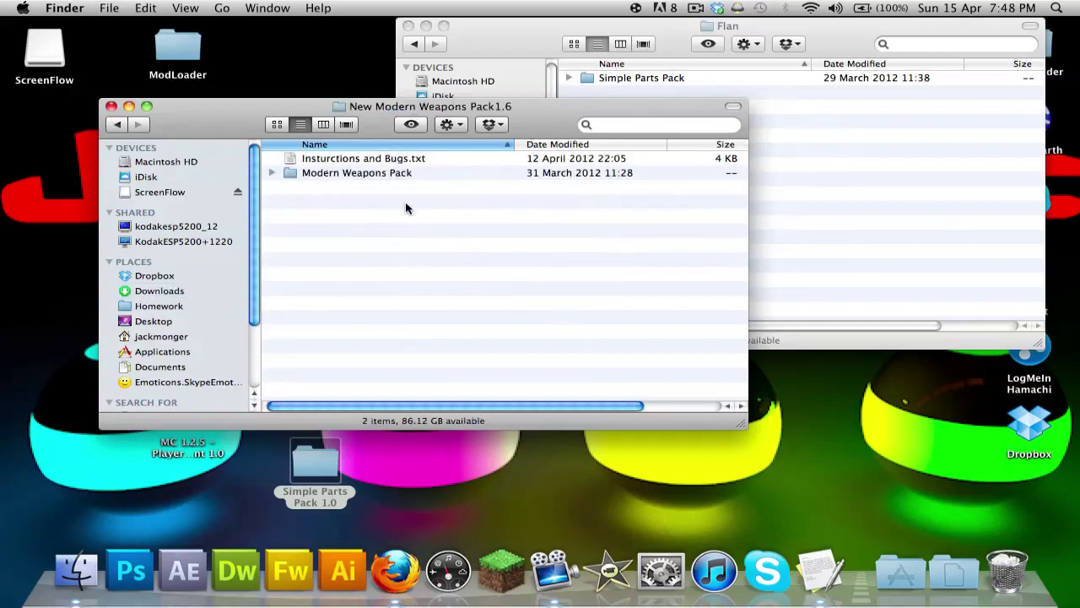
Paste the Modern Weapons Pack folder into the Flan folder and close both windows.
left_click_drag(406, 208, 406, 114)
left_click(403, 199)
left_click(396, 173)
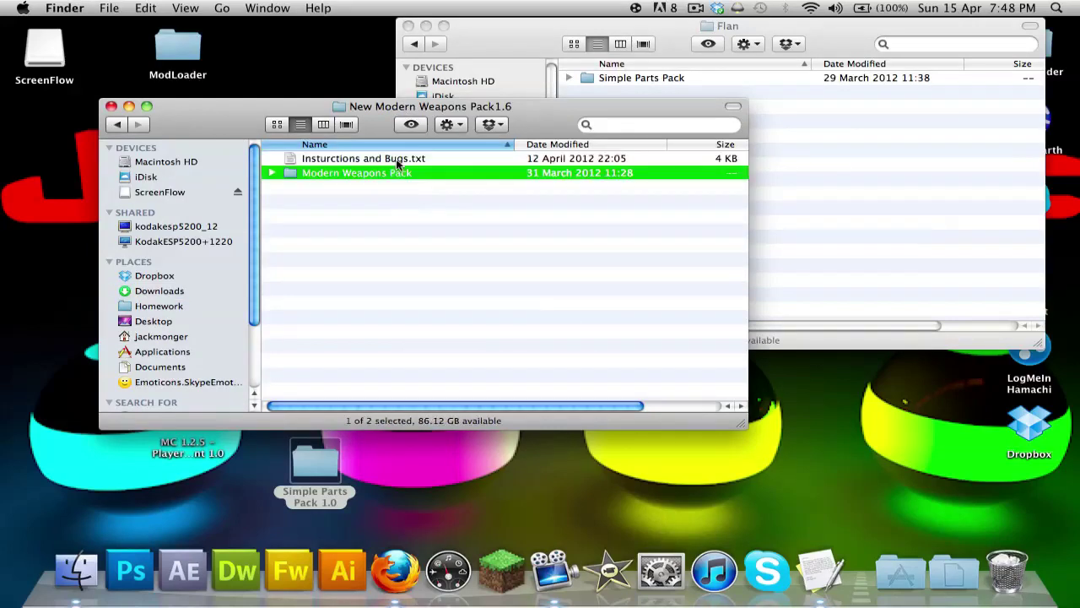
left_click(874, 162)
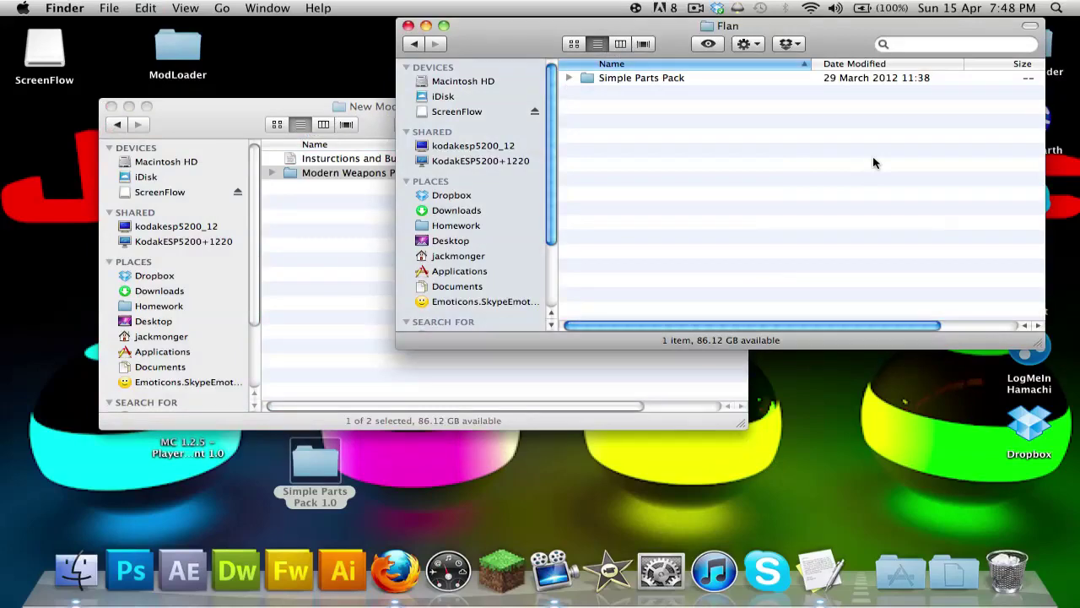
key("super+v")
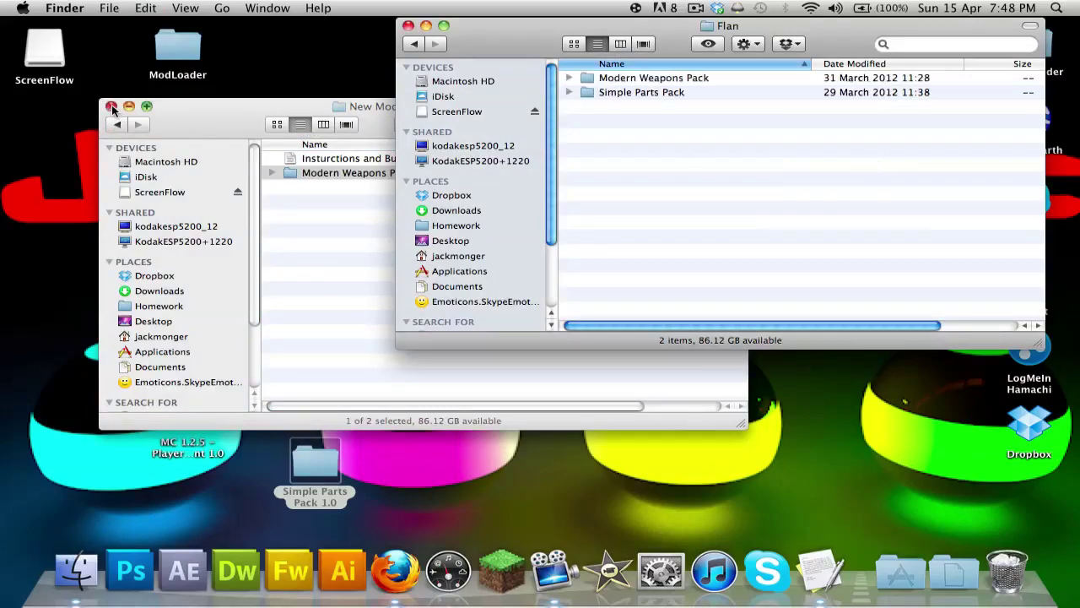
left_click(113, 107)
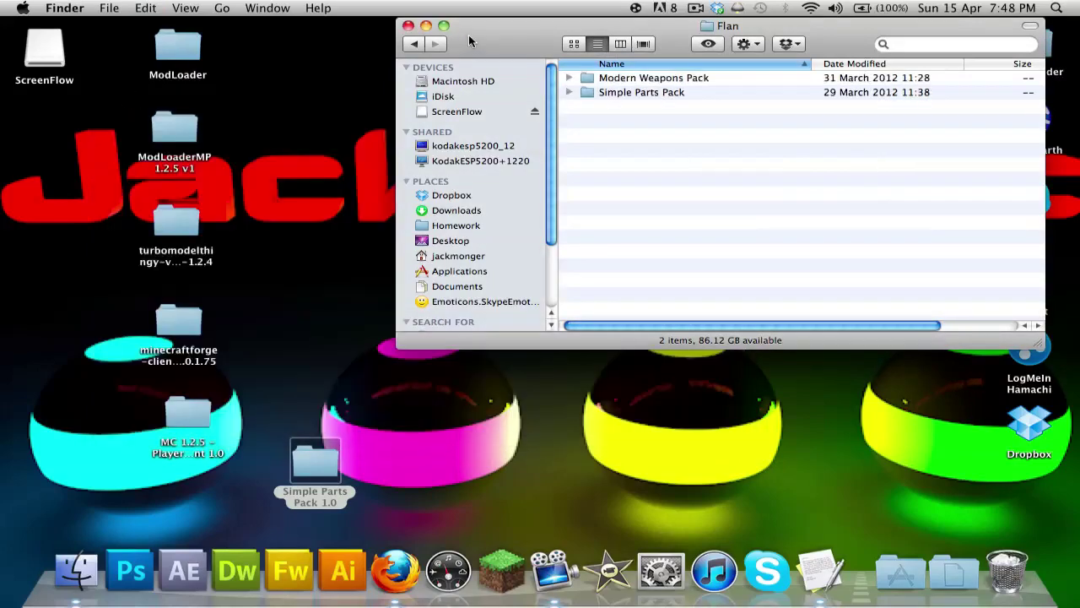
left_click(408, 27)
Launch Minecraft, log in, and play the singleplayer world New Worldkmnk.
left_click(500, 574)
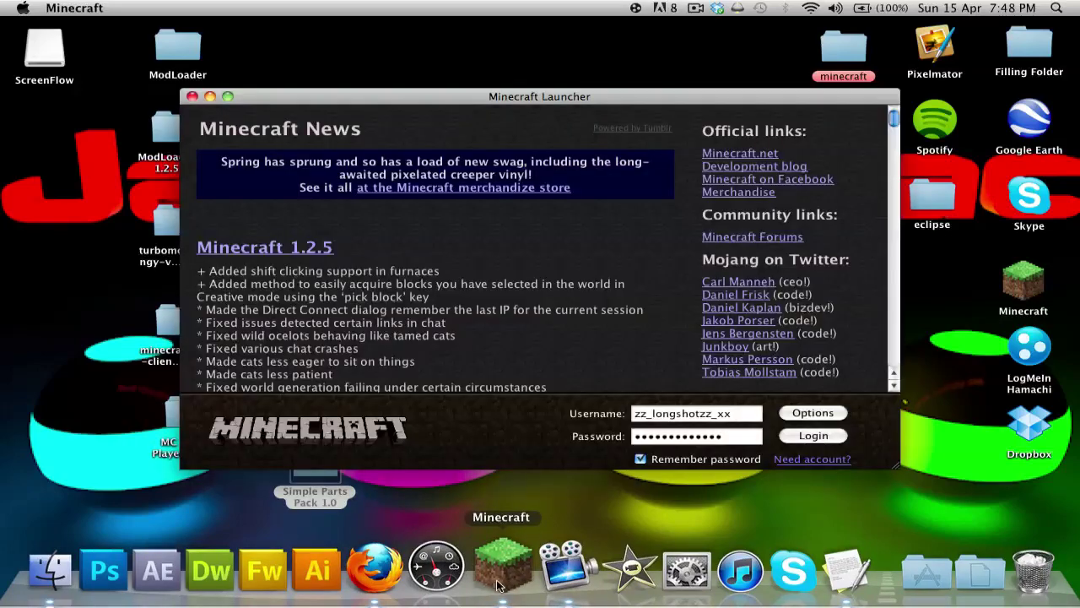
left_click(826, 439)
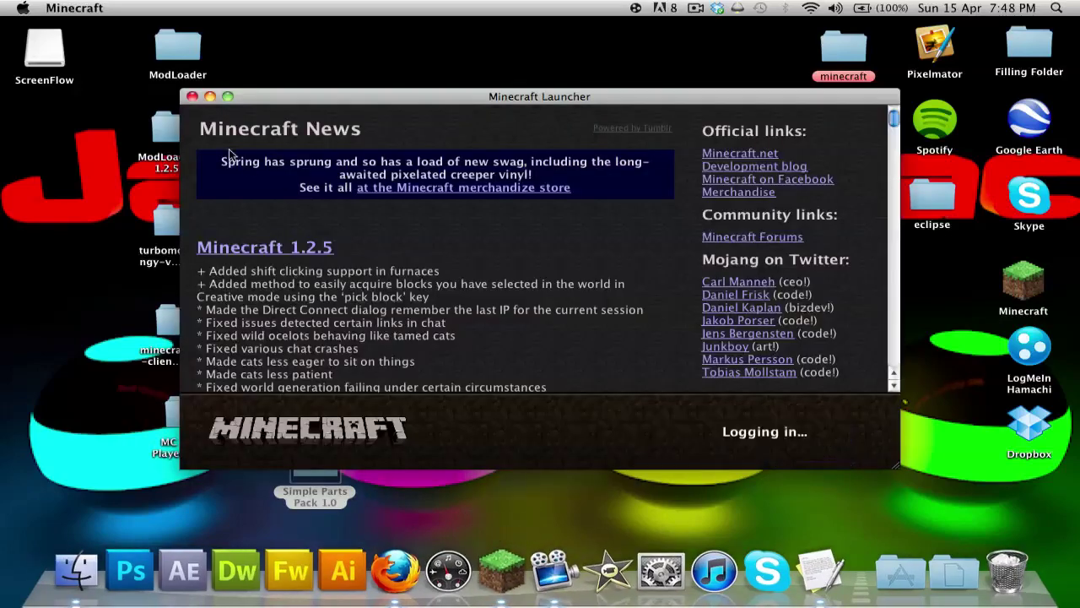
left_click(228, 97)
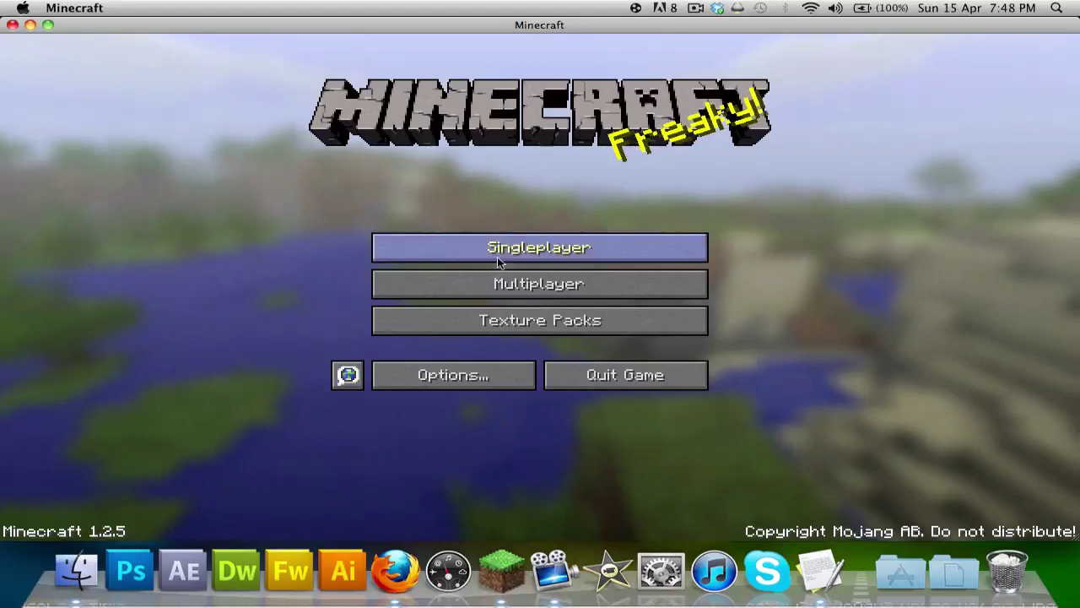
left_click(488, 251)
left_click(483, 250)
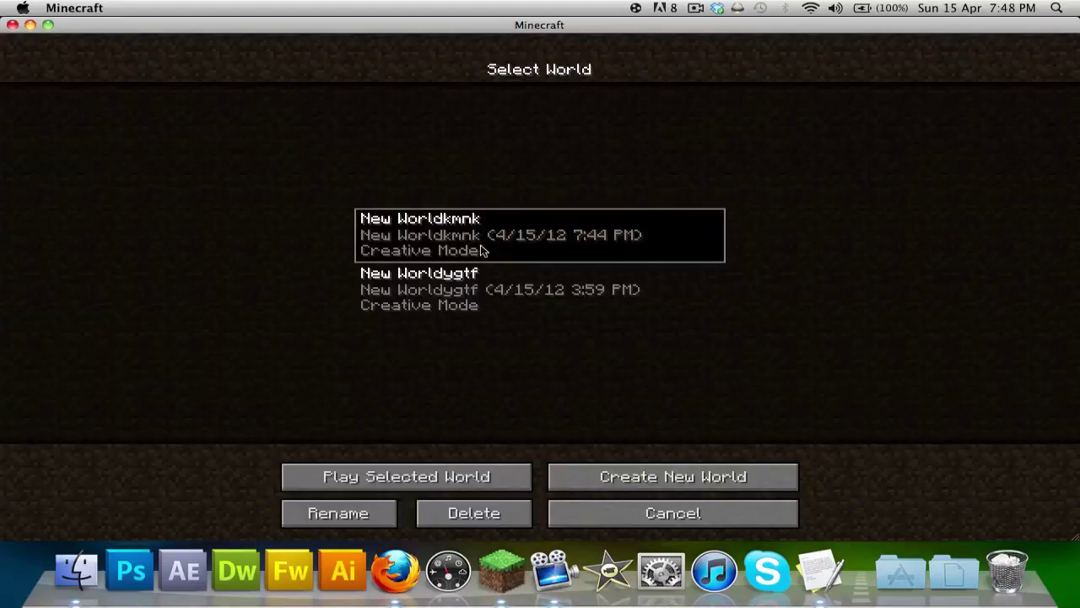
left_click(484, 251)
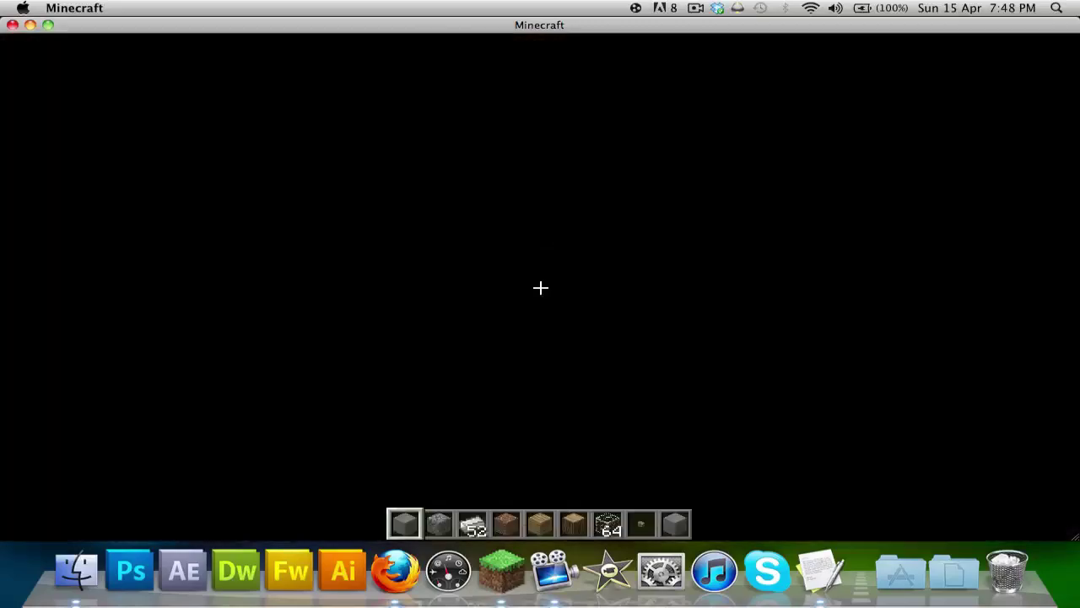
key("w")
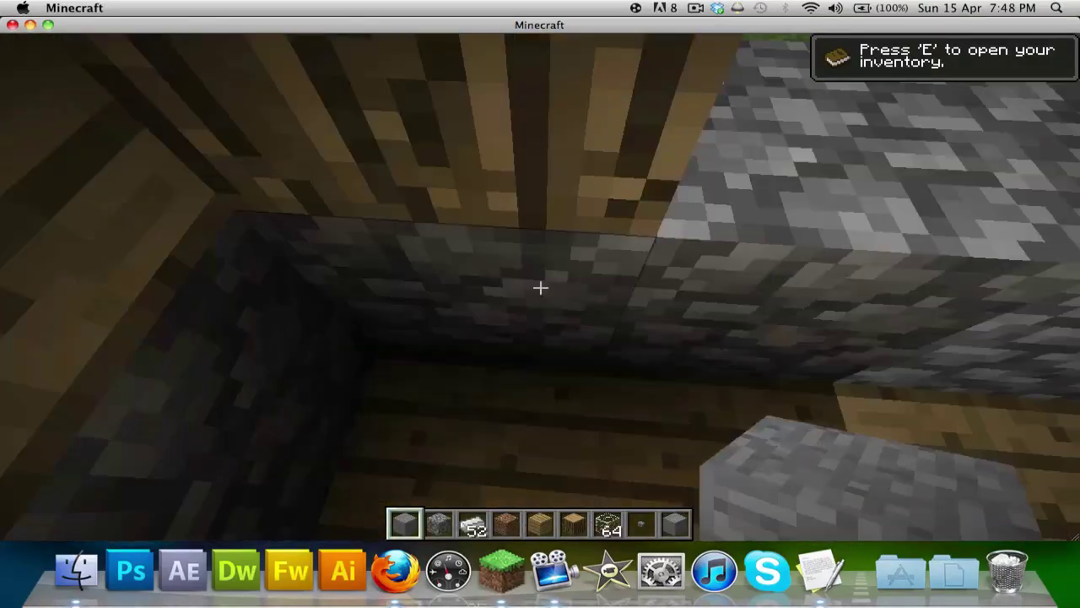
Remove the stone and cobblestone from the hotbar and place a gun in slot one.
key("e")
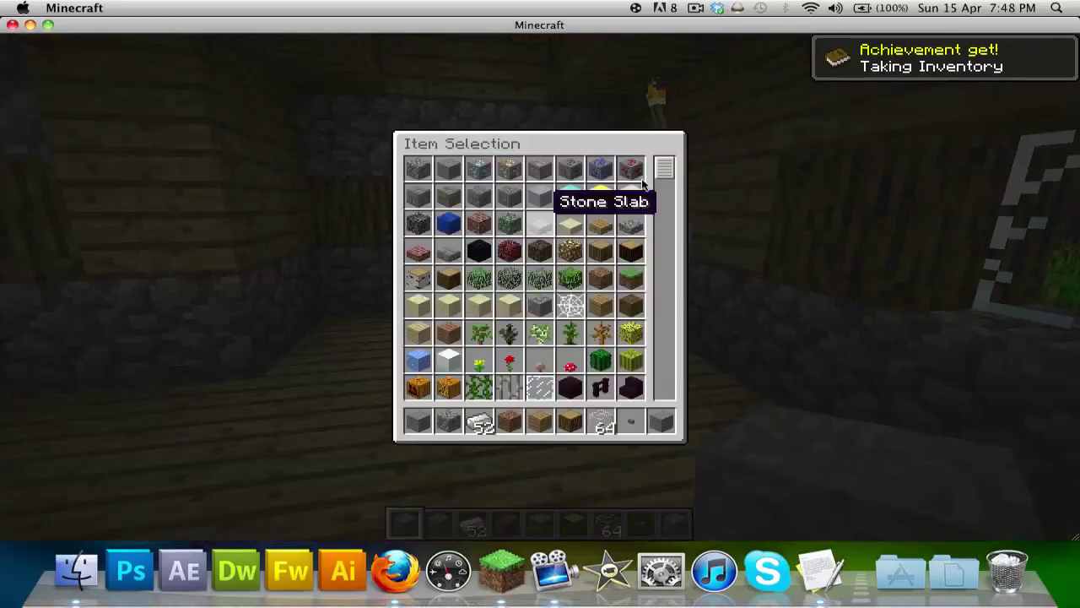
left_click_drag(660, 171, 662, 210)
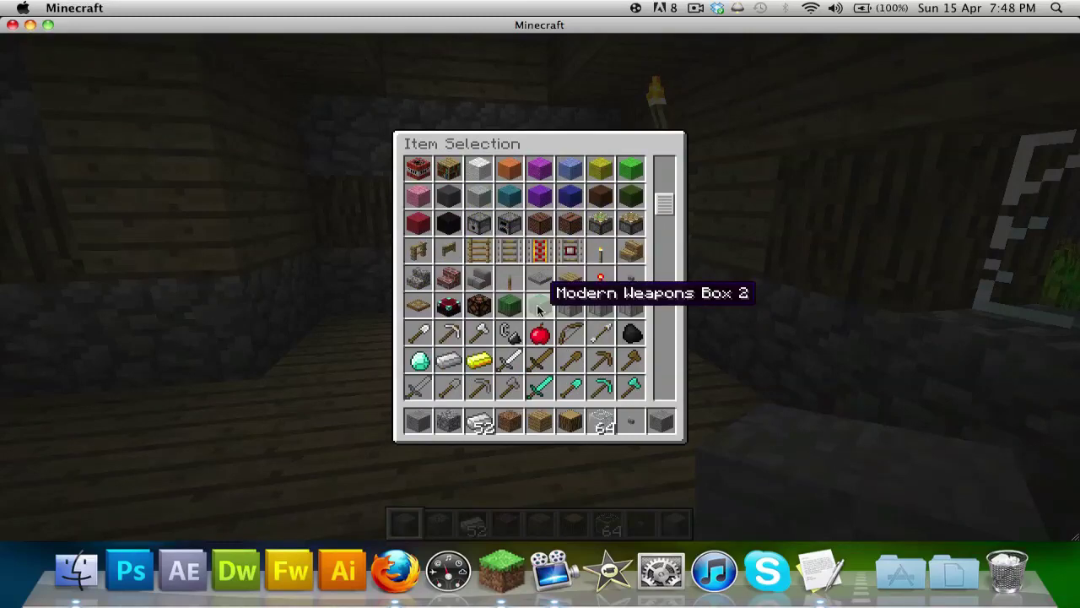
left_click_drag(667, 204, 660, 363)
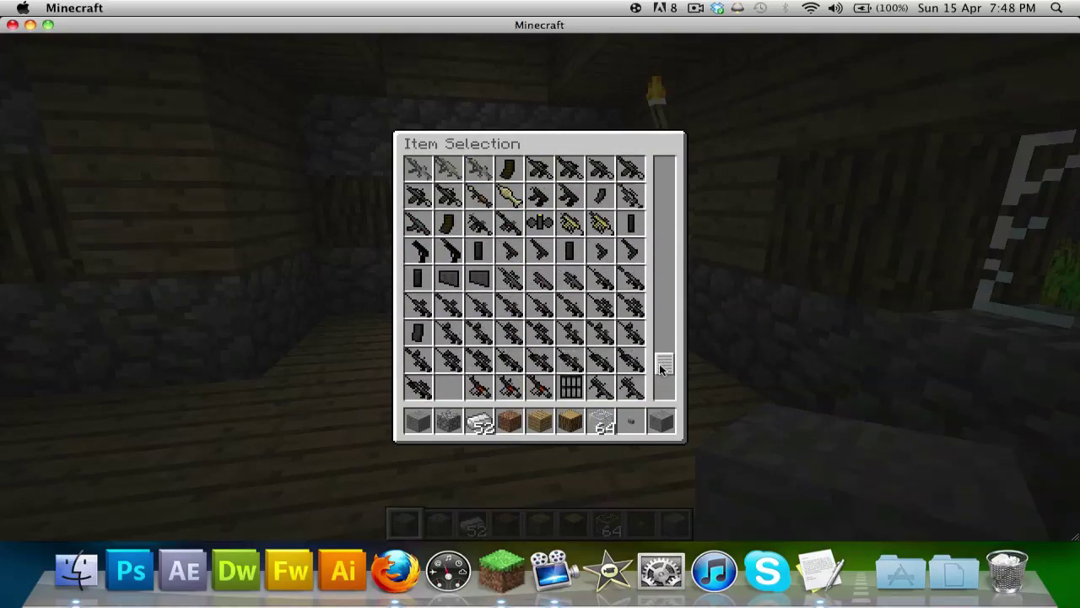
left_click(417, 420)
left_click(448, 420)
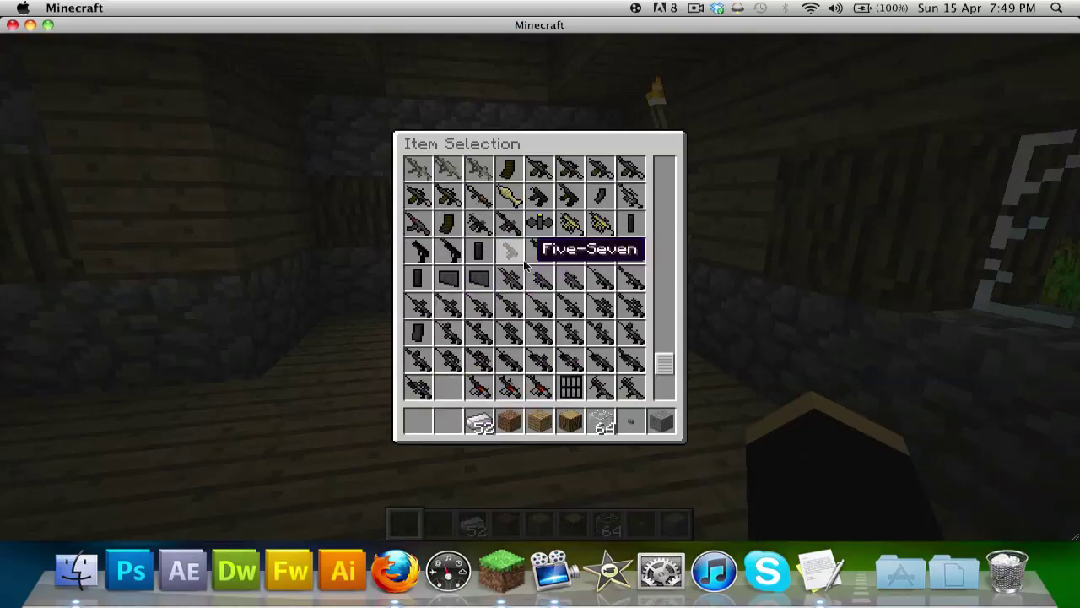
left_click(615, 283)
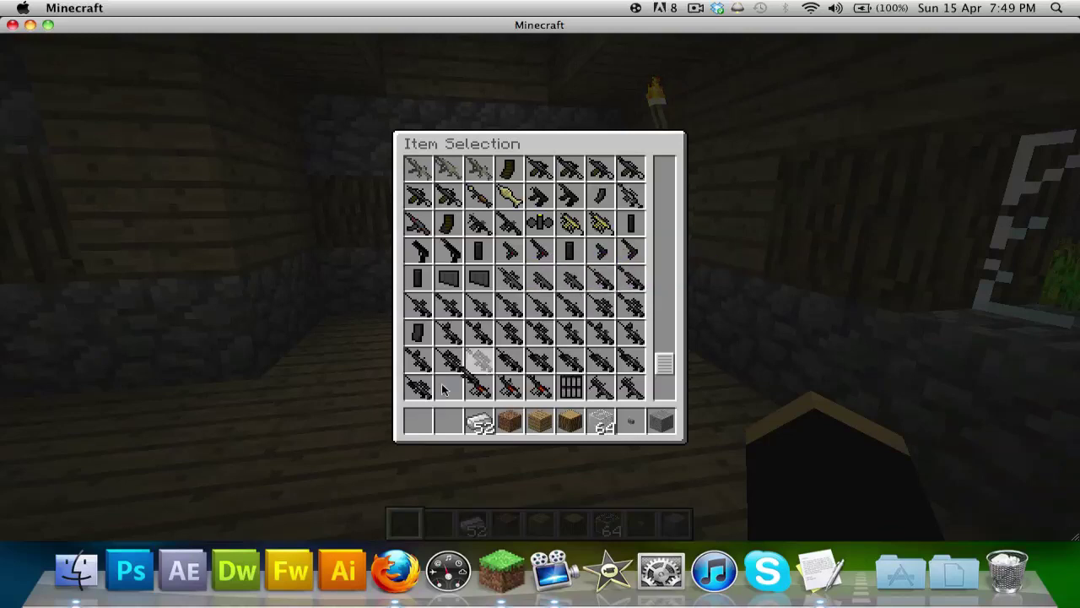
left_click(417, 420)
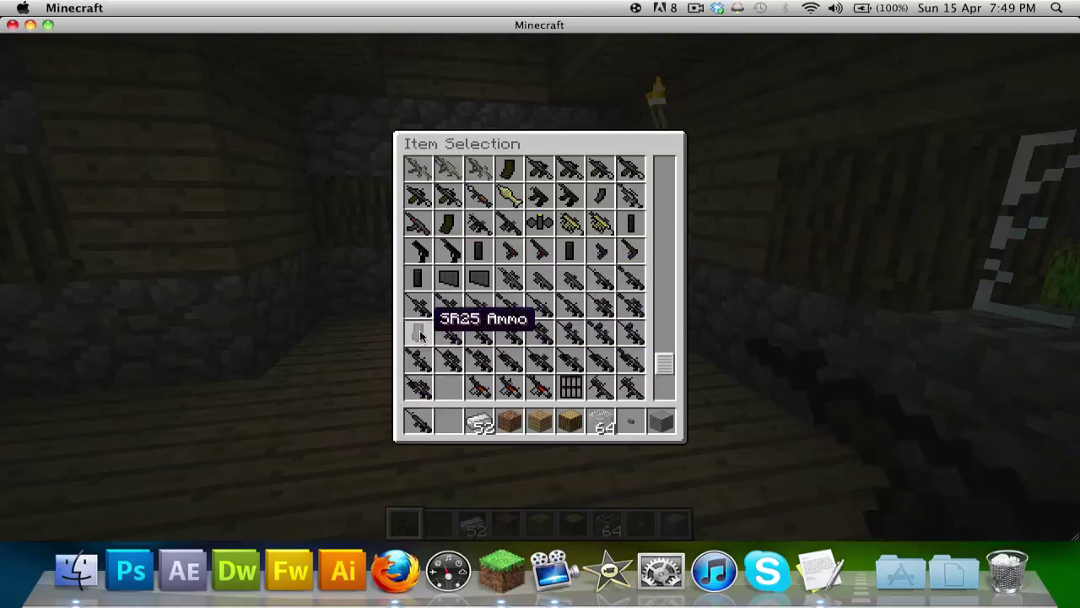
Aim the rifle, walk into the village, fly up, and shoot the slime by the house.
key("e")
right_click(540, 287)
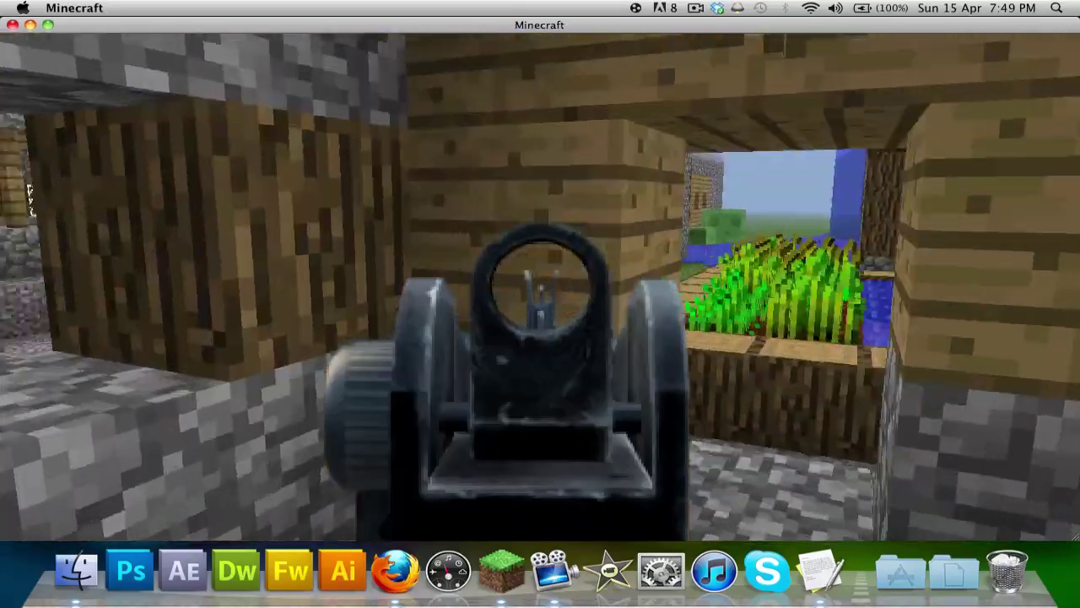
key("w")
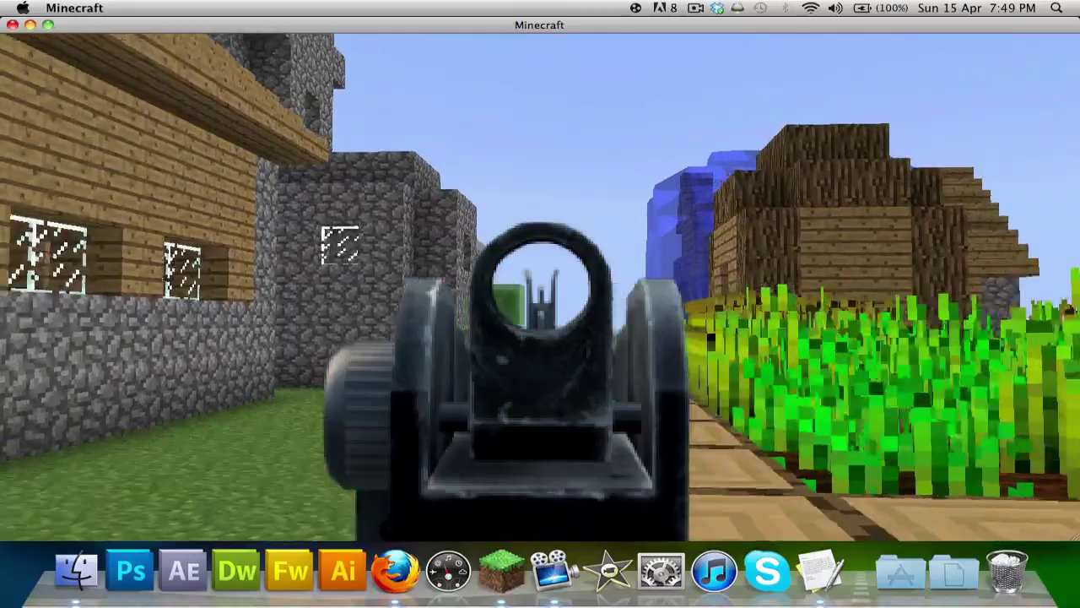
right_click(540, 287)
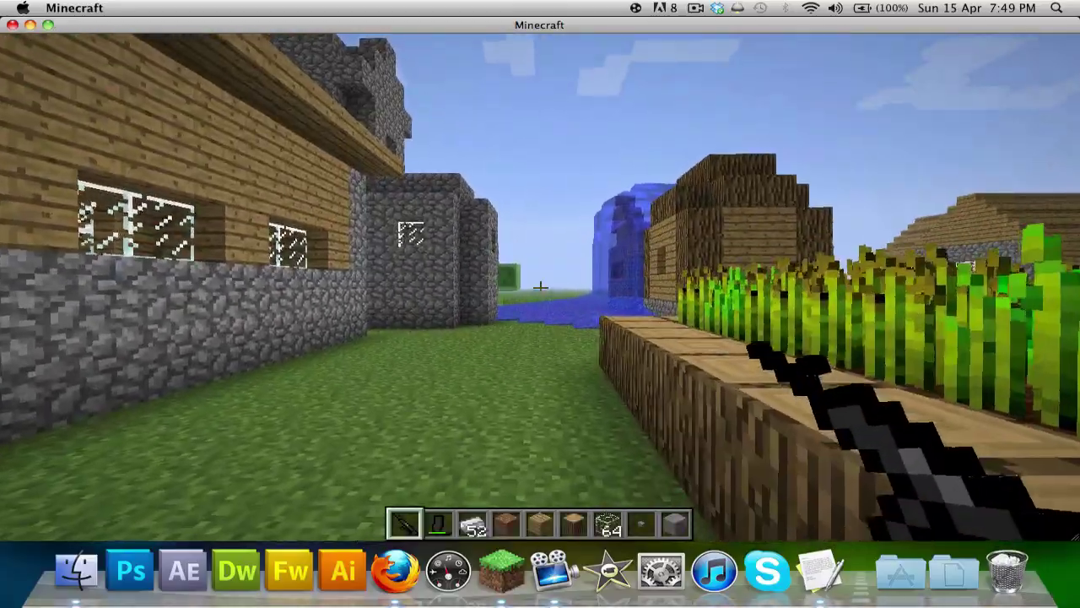
key("space")
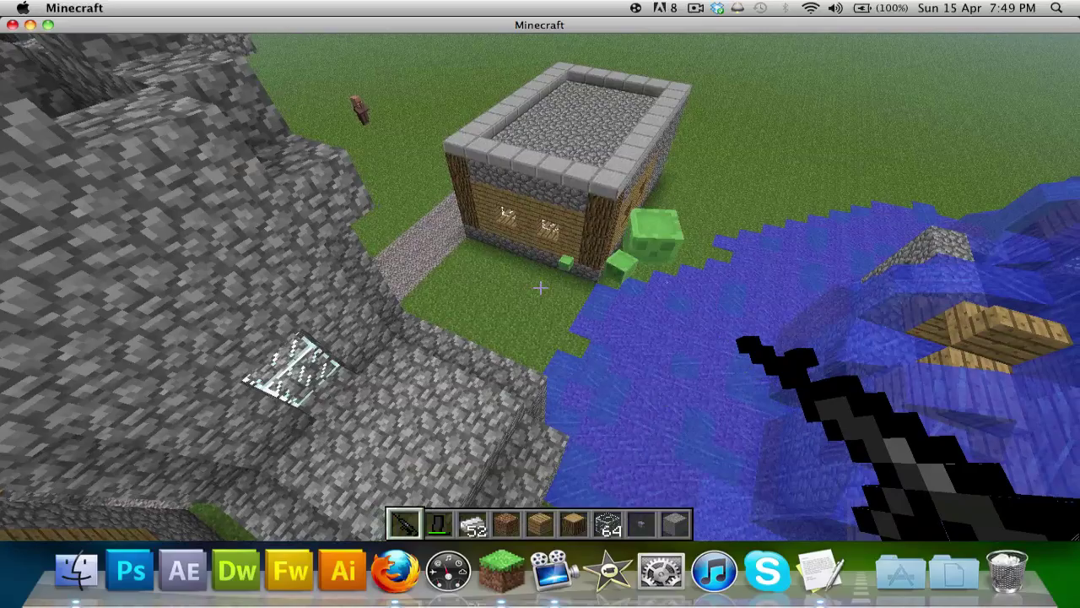
key("w")
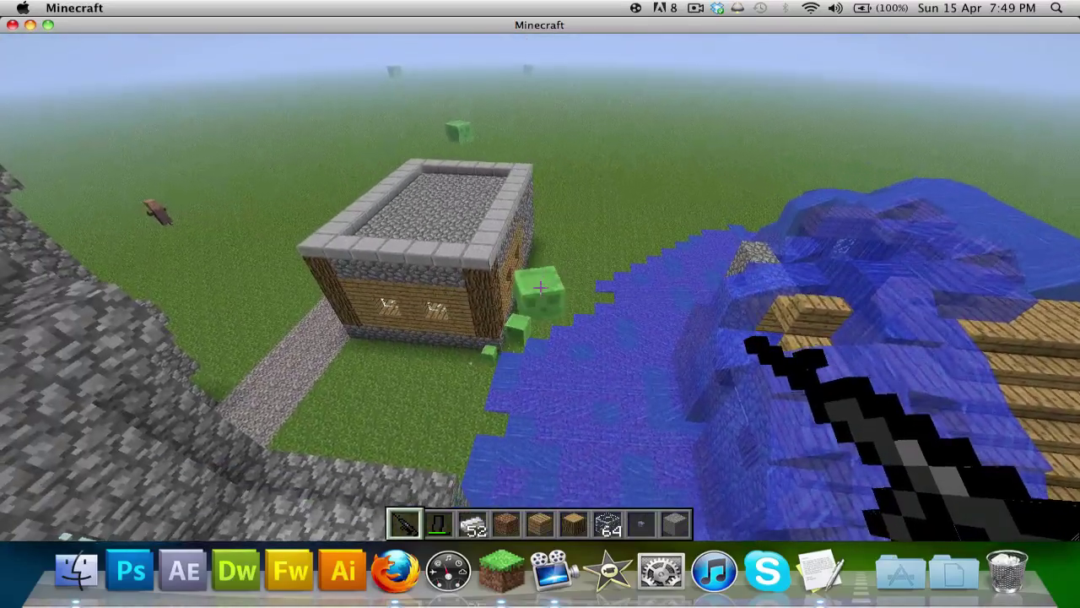
left_click(540, 287)
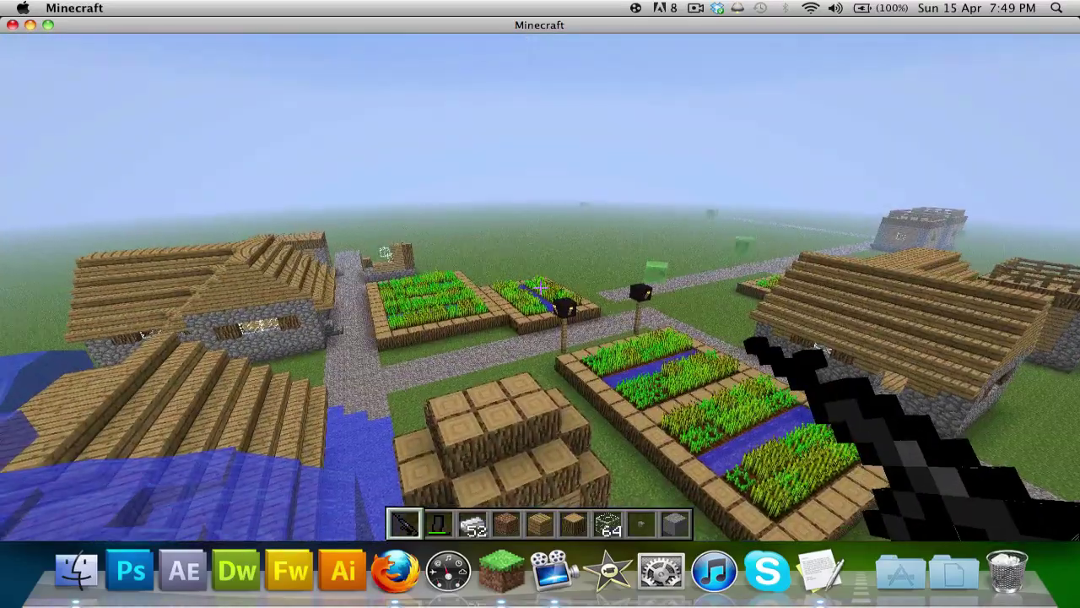
Fly forward over the village farms and switch to third-person view with F5.
key("w")
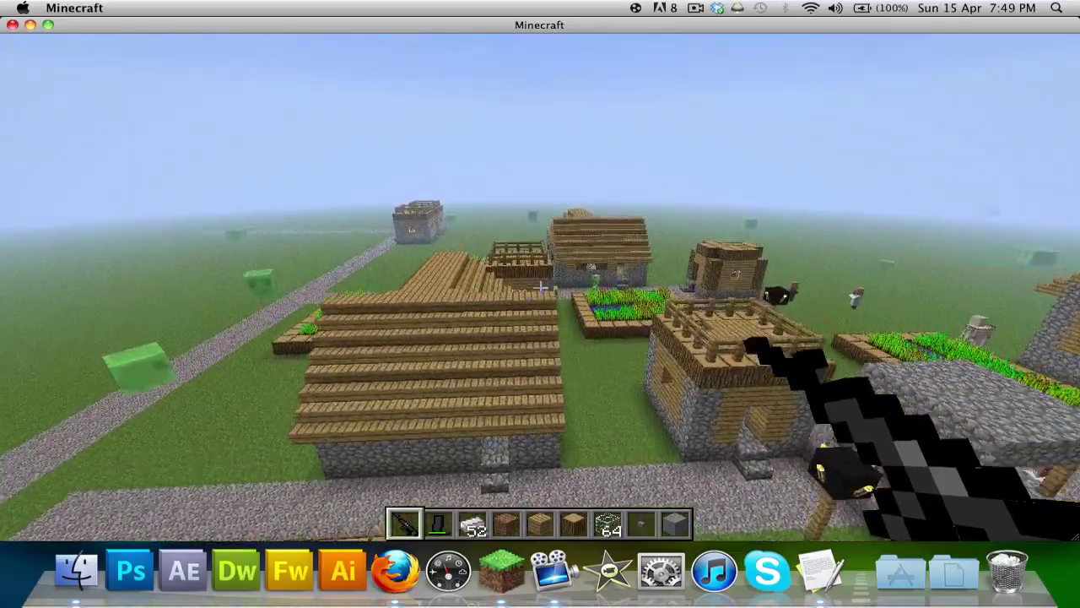
key("w")
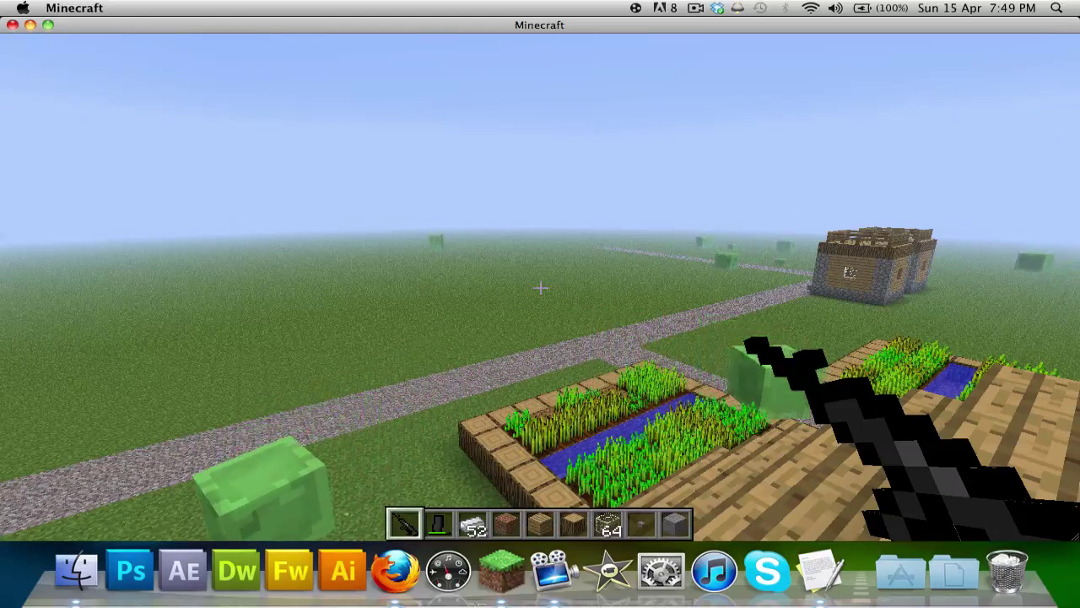
mouse_move(540, 287)
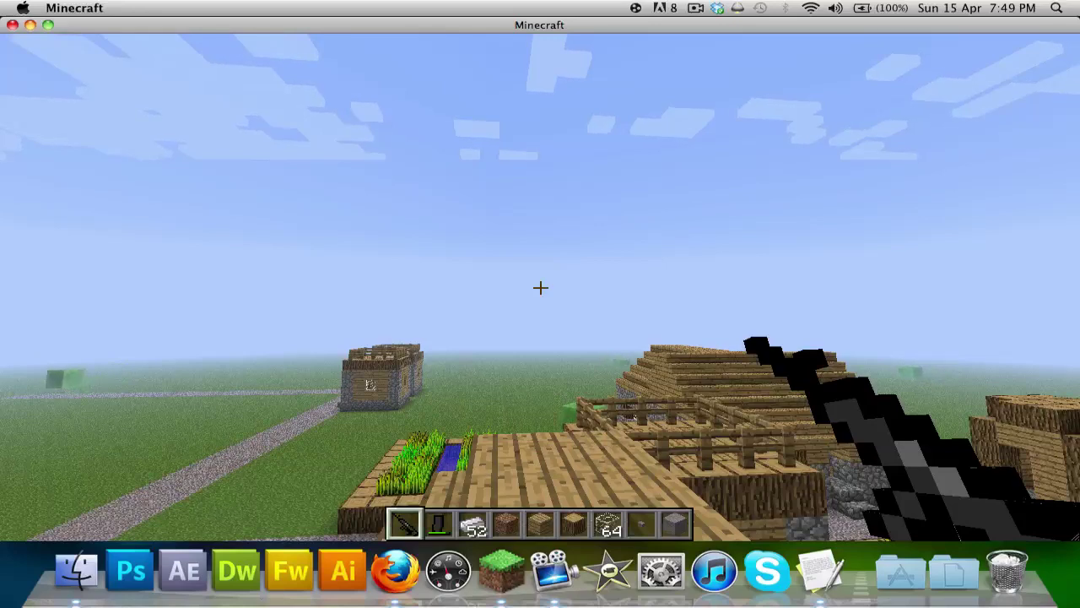
key("F5")
key("F5")
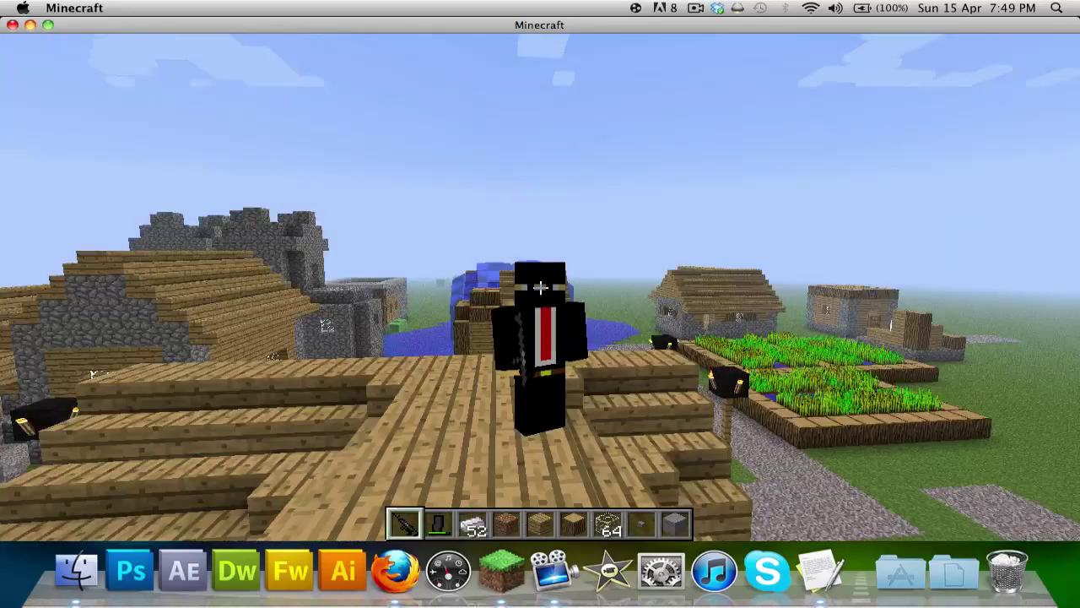